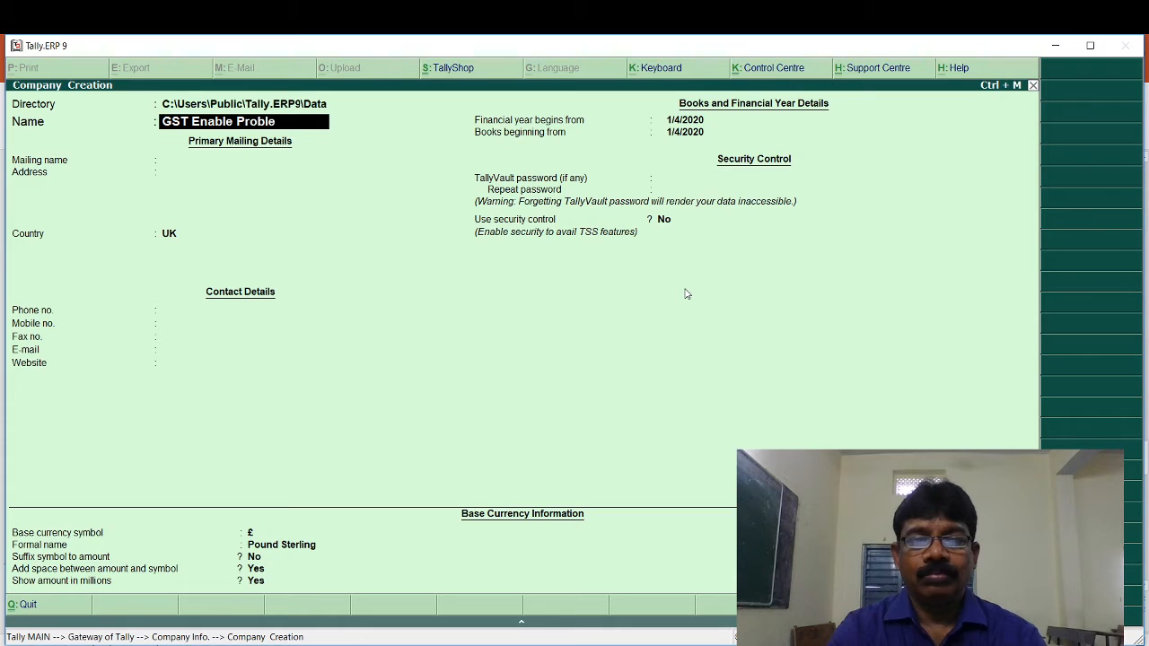
Step: Name the new company GST Enable Problem43, use the same mailing name and leave the address blank
{"action": "type", "text": "3"}
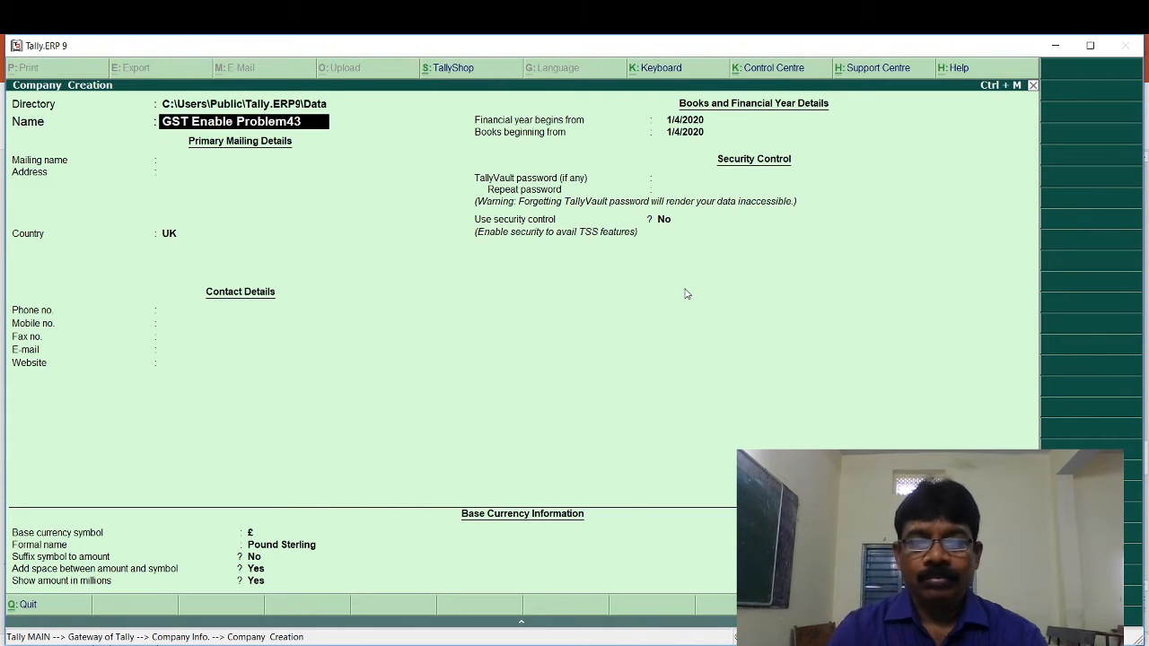
{"action": "key", "text": "Return"}
{"action": "key", "text": "Return"}
{"action": "key", "text": "Return"}
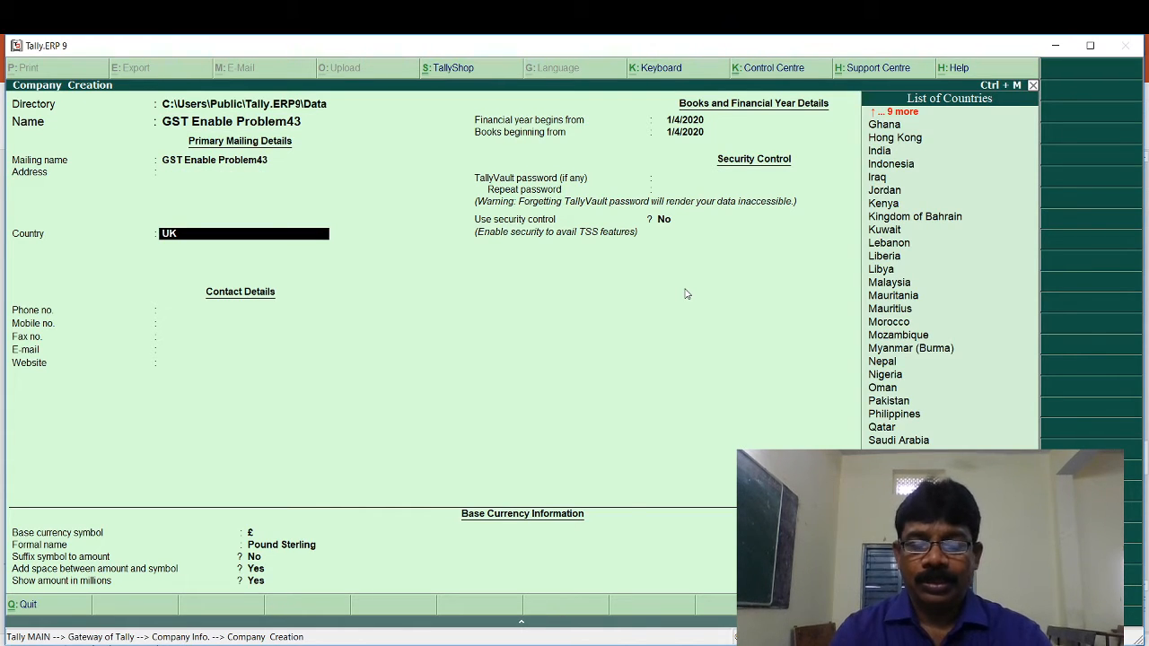
Step: Set the company's country to India and state to Telangana, leaving the pincode blank
{"action": "type", "text": "I"}
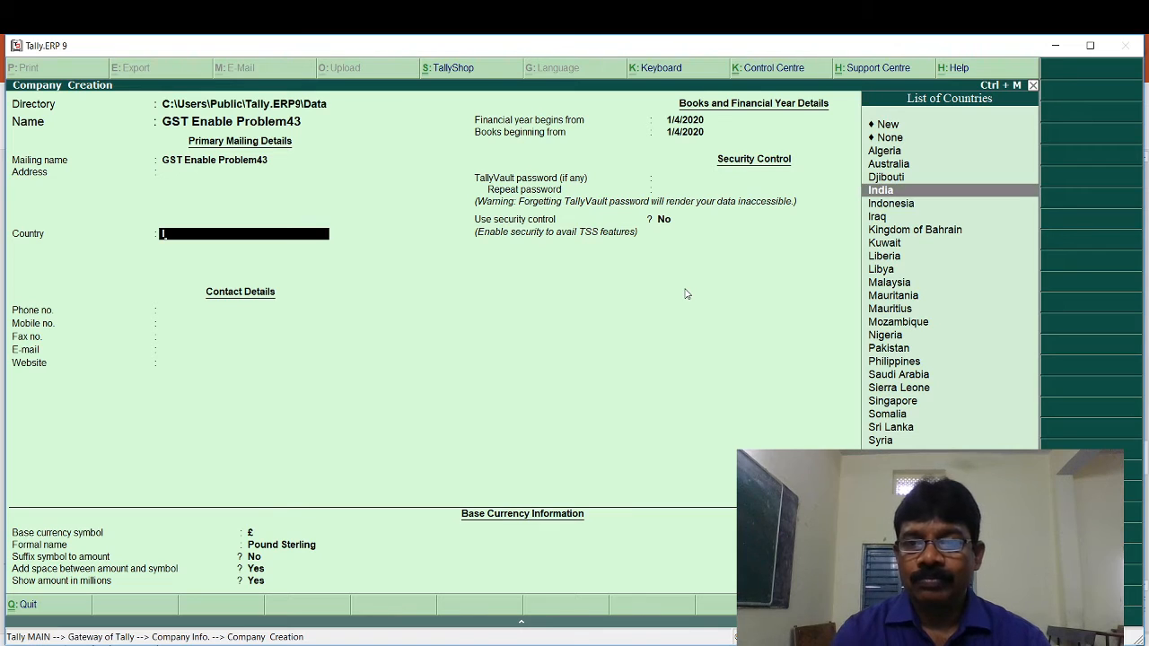
{"action": "key", "text": "Return"}
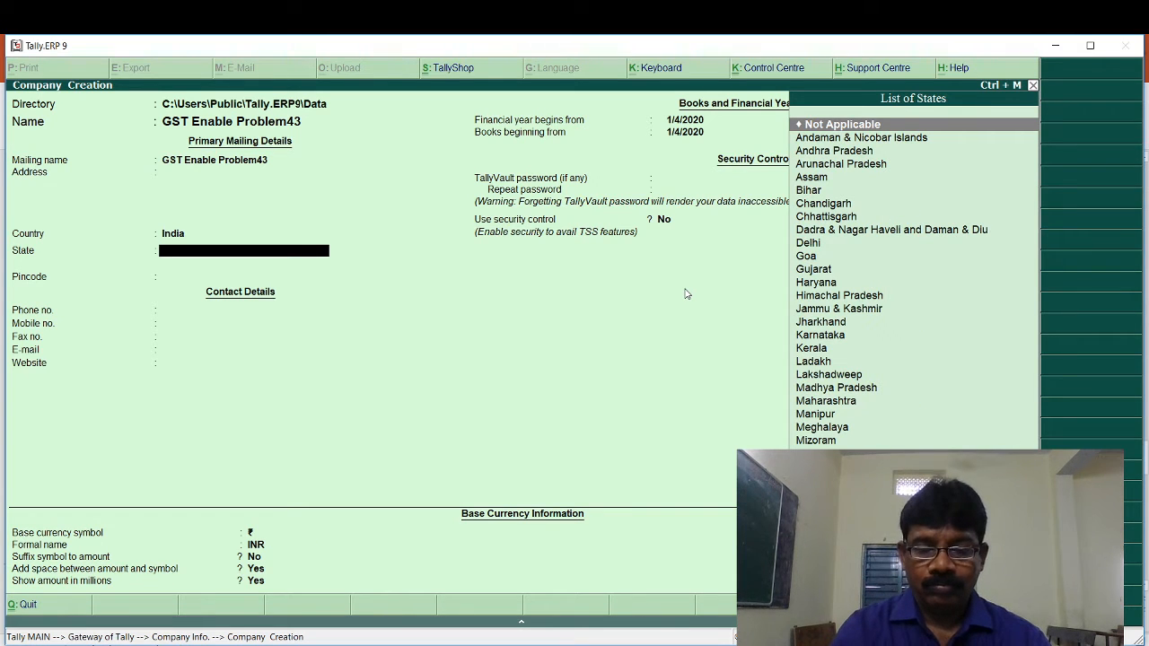
{"action": "type", "text": "T"}
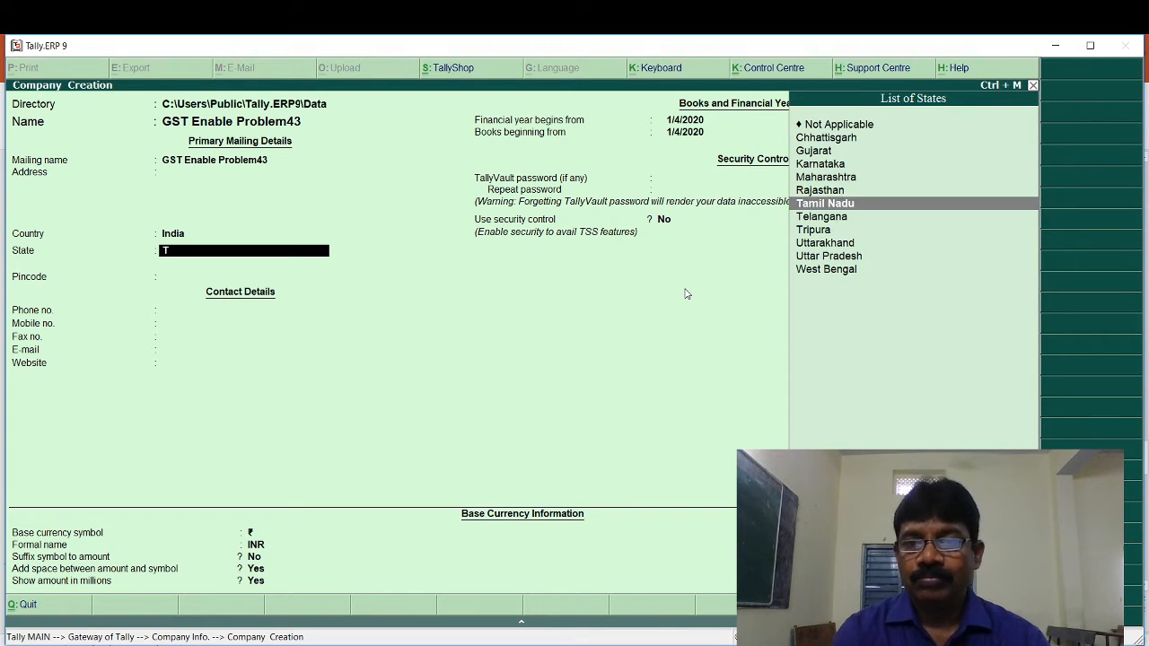
{"action": "key", "text": "Down"}
{"action": "key", "text": "Return"}
{"action": "key", "text": "Return"}
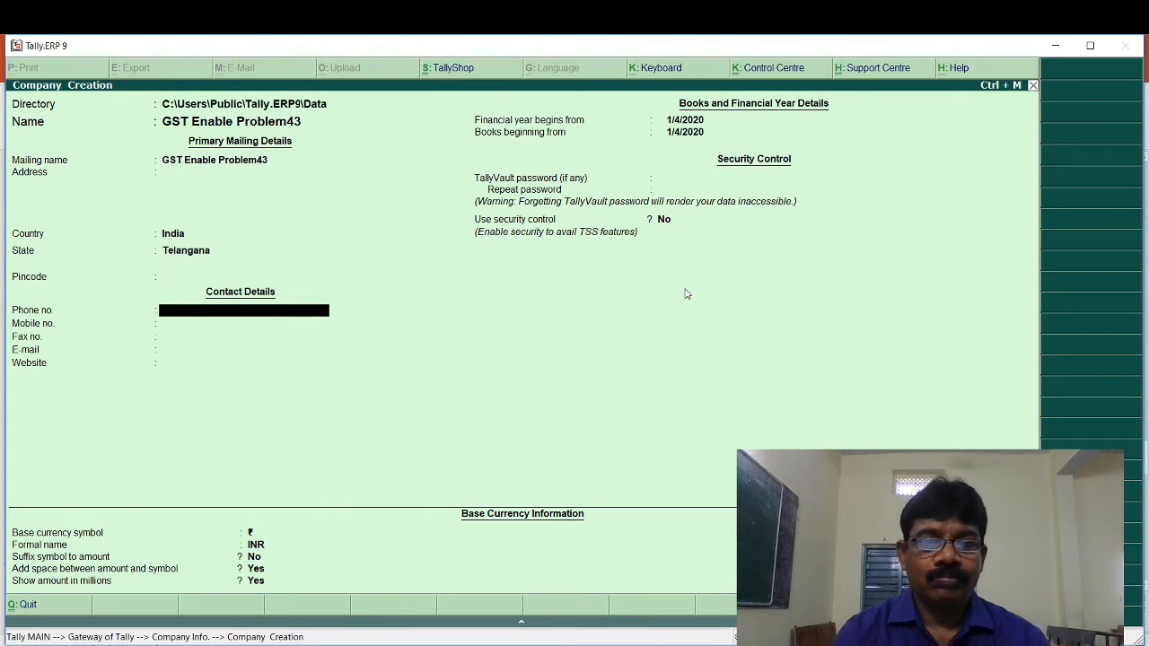
Step: Create the company with blank contact details, books beginning 1/4/2020, no security control and the default INR currency settings
{"action": "key", "text": "Return"}
{"action": "key", "text": "Return"}
{"action": "key", "text": "Return"}
{"action": "key", "text": "Return"}
{"action": "key", "text": "Return"}
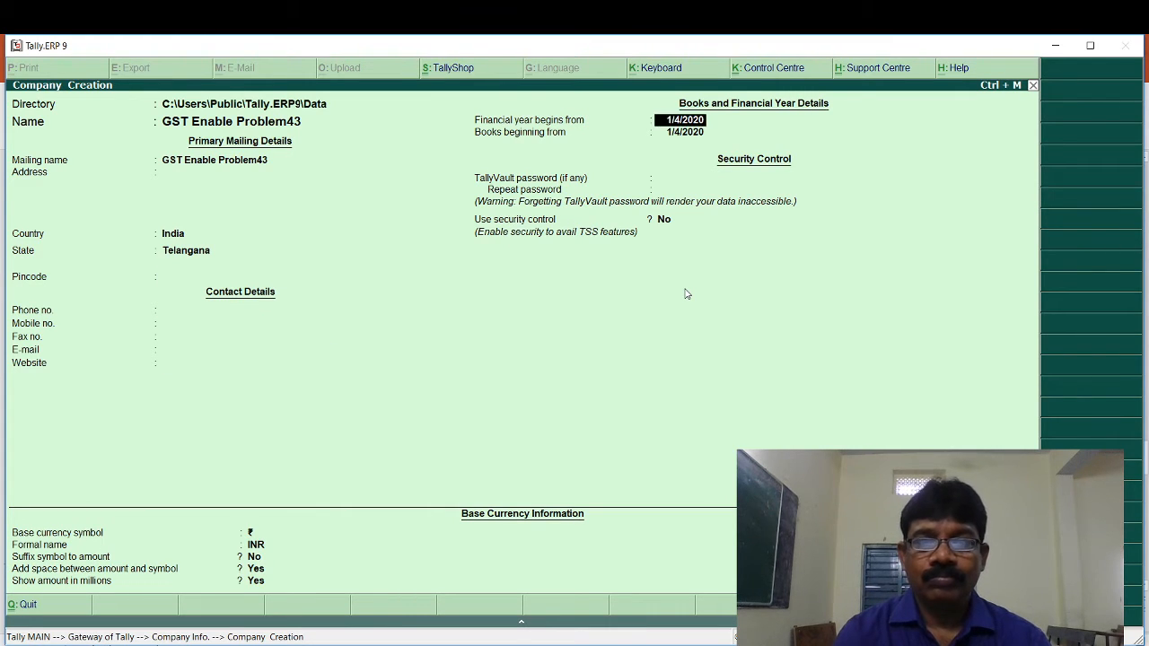
{"action": "key", "text": "Return"}
{"action": "key", "text": "Return"}
{"action": "key", "text": "Return"}
{"action": "key", "text": "Return"}
{"action": "key", "text": "Return"}
{"action": "key", "text": "Return"}
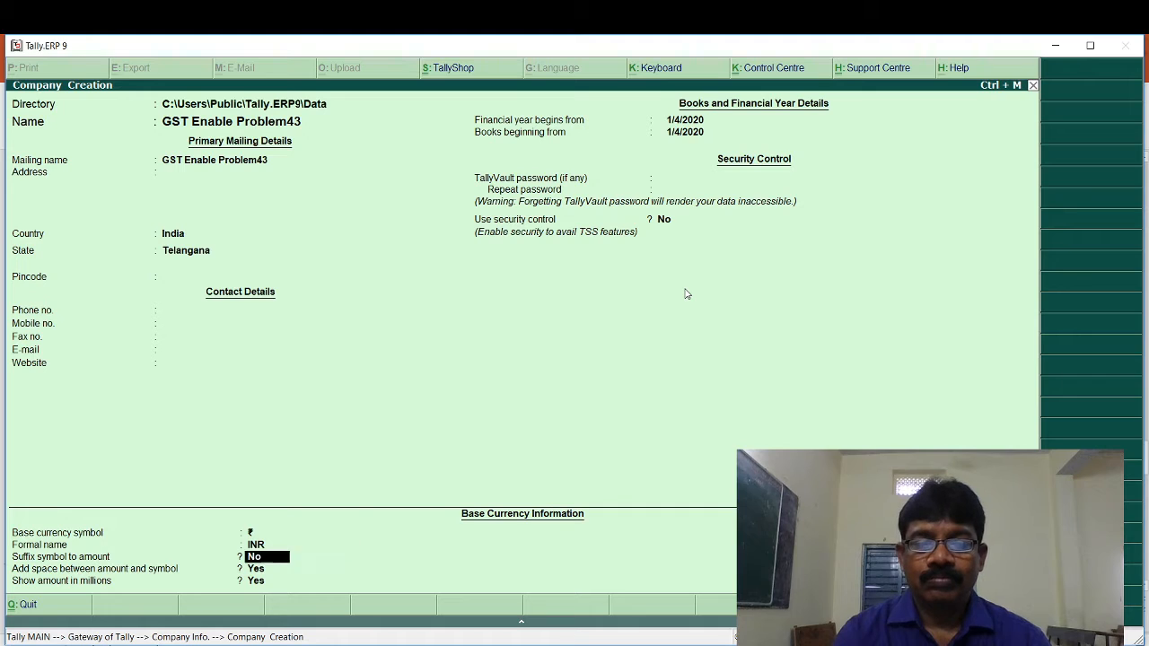
{"action": "key", "text": "Return"}
{"action": "key", "text": "Return"}
{"action": "key", "text": "Return"}
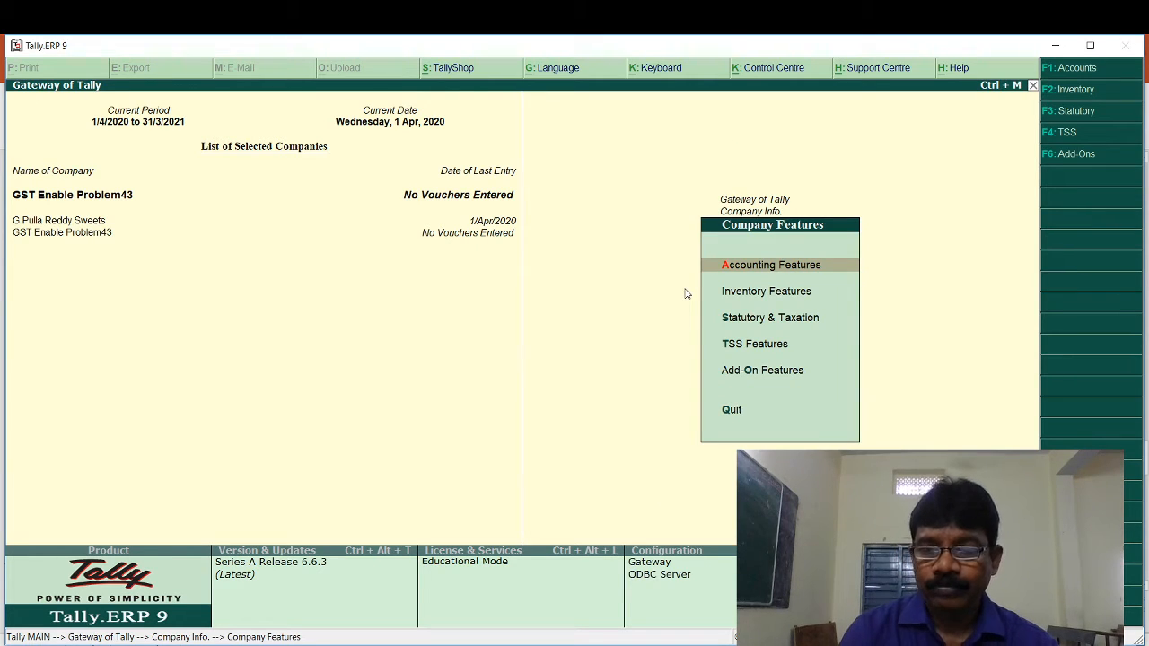
Step: Enable Goods and Services Tax in the company's statutory and taxation features and open its GST details for editing
{"action": "key", "text": "Down"}
{"action": "key", "text": "Down"}
{"action": "key", "text": "Down"}
{"action": "key", "text": "Up"}
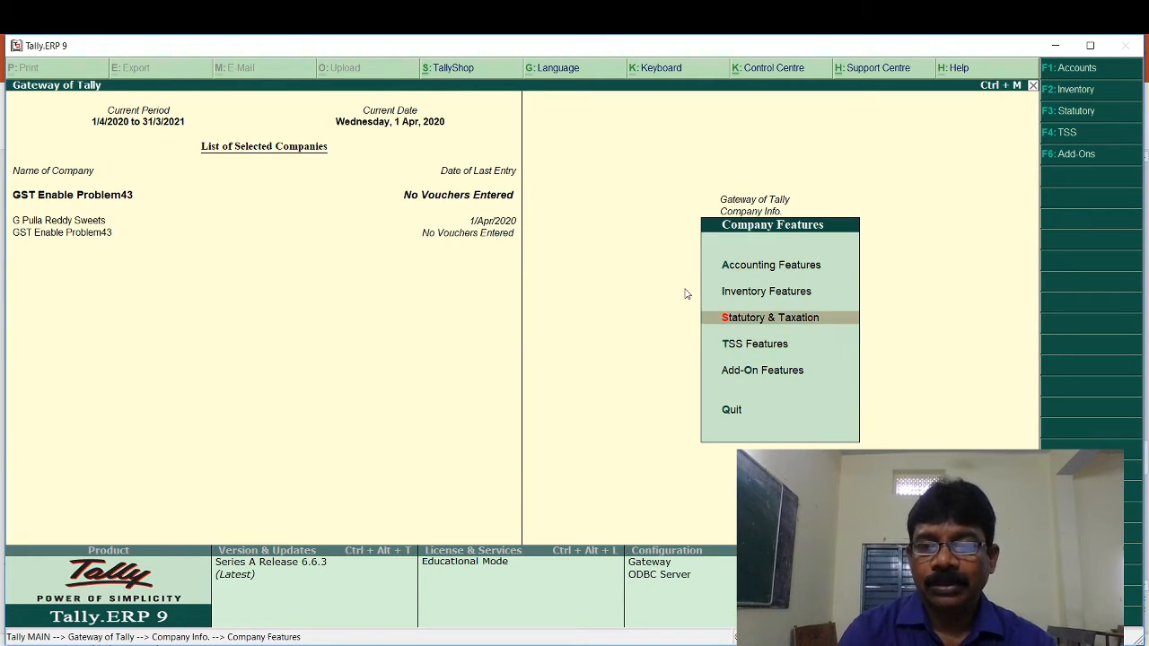
{"action": "key", "text": "Return"}
{"action": "key", "text": "Return"}
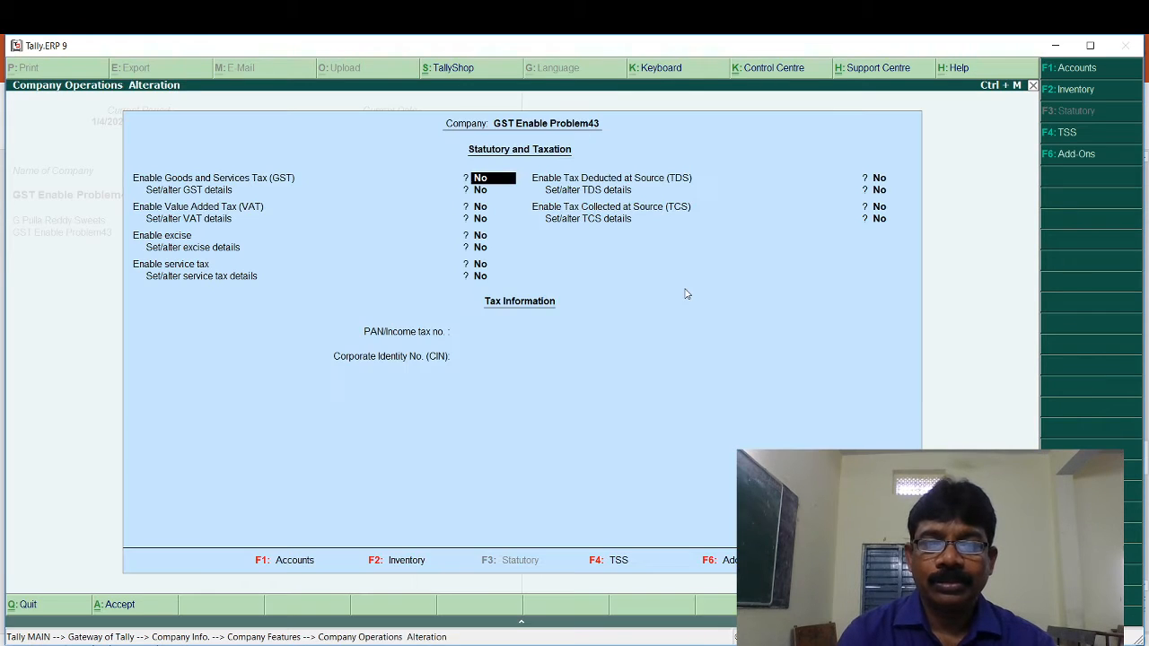
{"action": "type", "text": "y"}
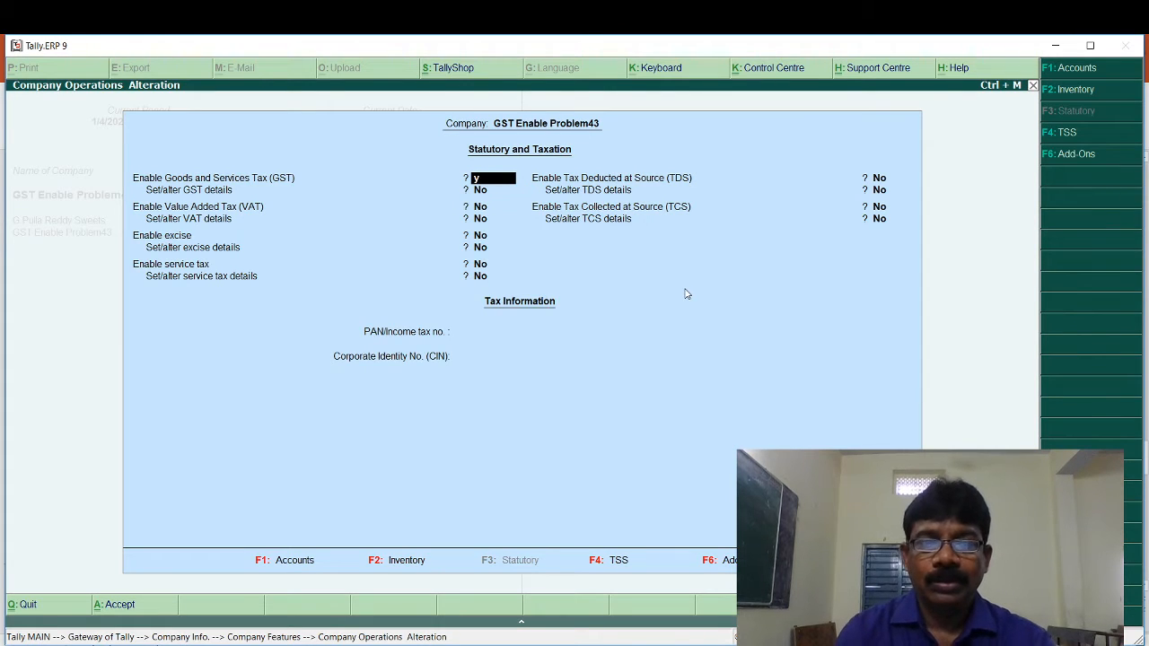
{"action": "key", "text": "Return"}
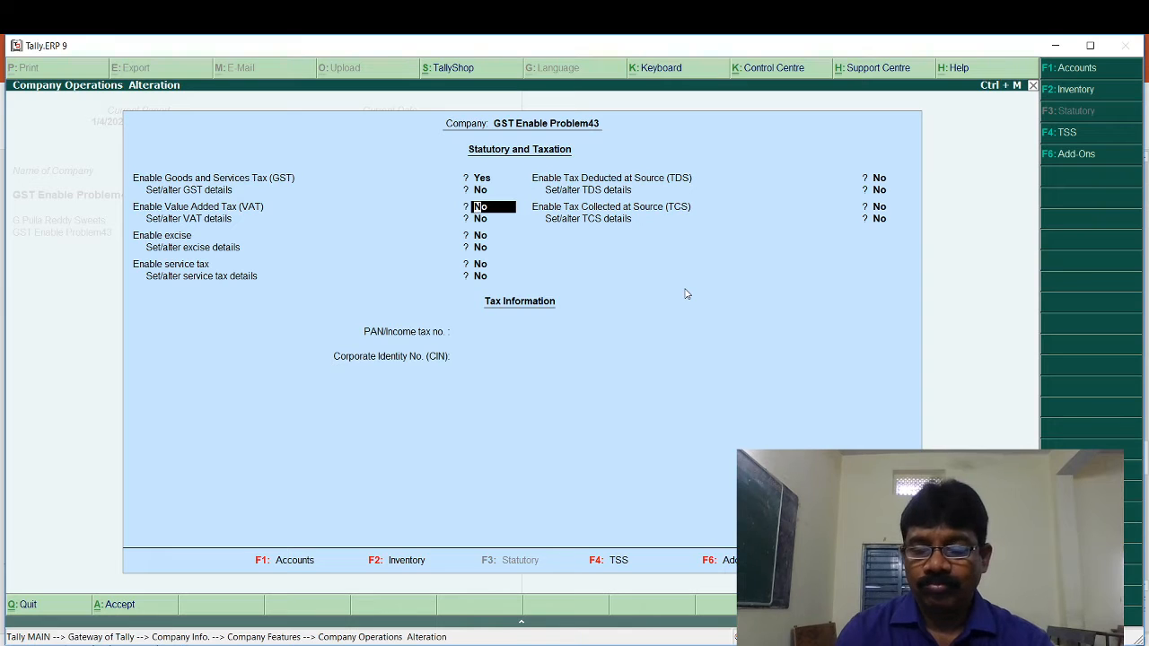
{"action": "key", "text": "Up"}
{"action": "type", "text": "y"}
{"action": "key", "text": "Return"}
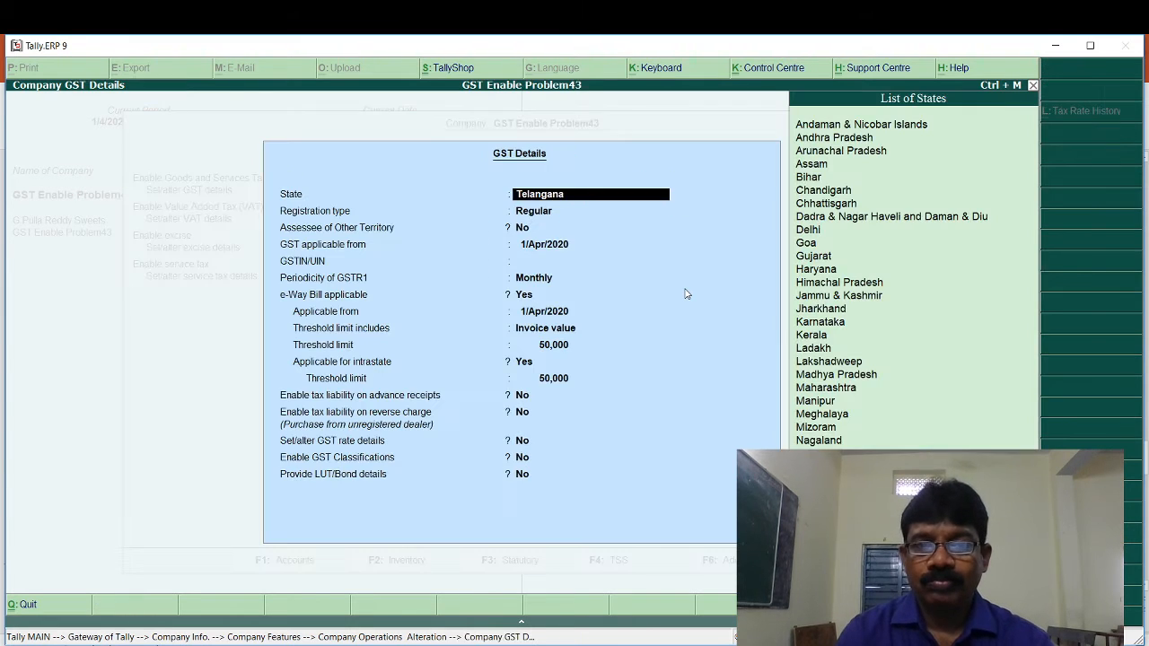
Step: Keep Telangana, Regular registration, GST applicable from 1/Apr/2020, a blank GSTIN and Monthly GSTR1 periodicity in the GST details
{"action": "key", "text": "Return"}
{"action": "key", "text": "Return"}
{"action": "key", "text": "Return"}
{"action": "key", "text": "Return"}
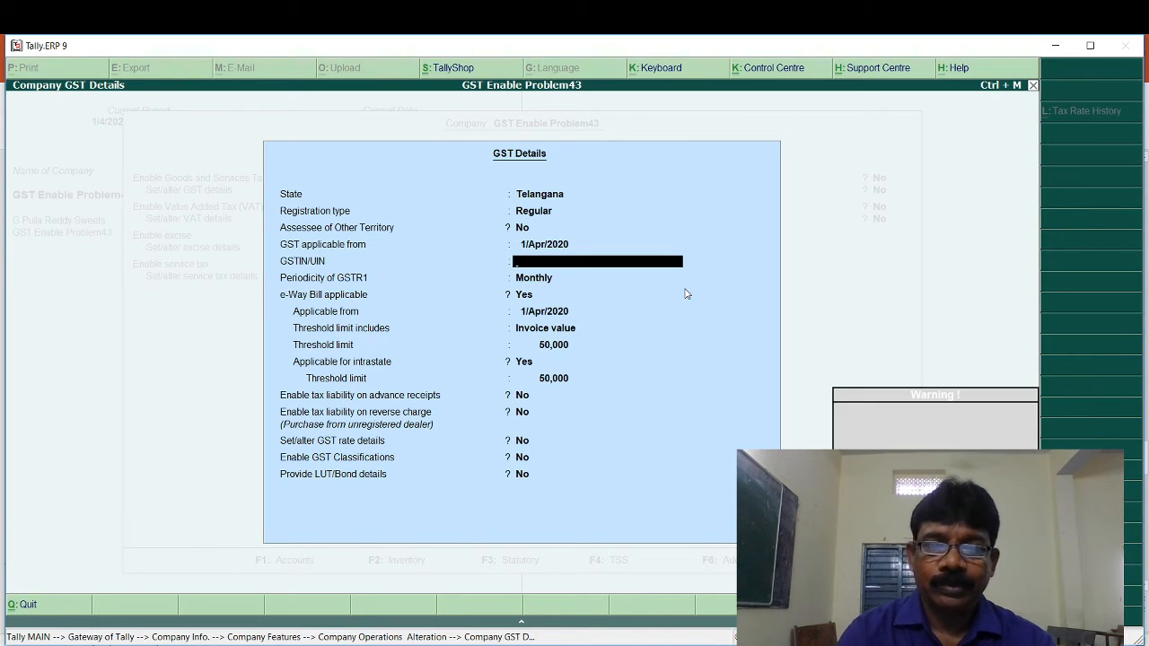
{"action": "key", "text": "Return"}
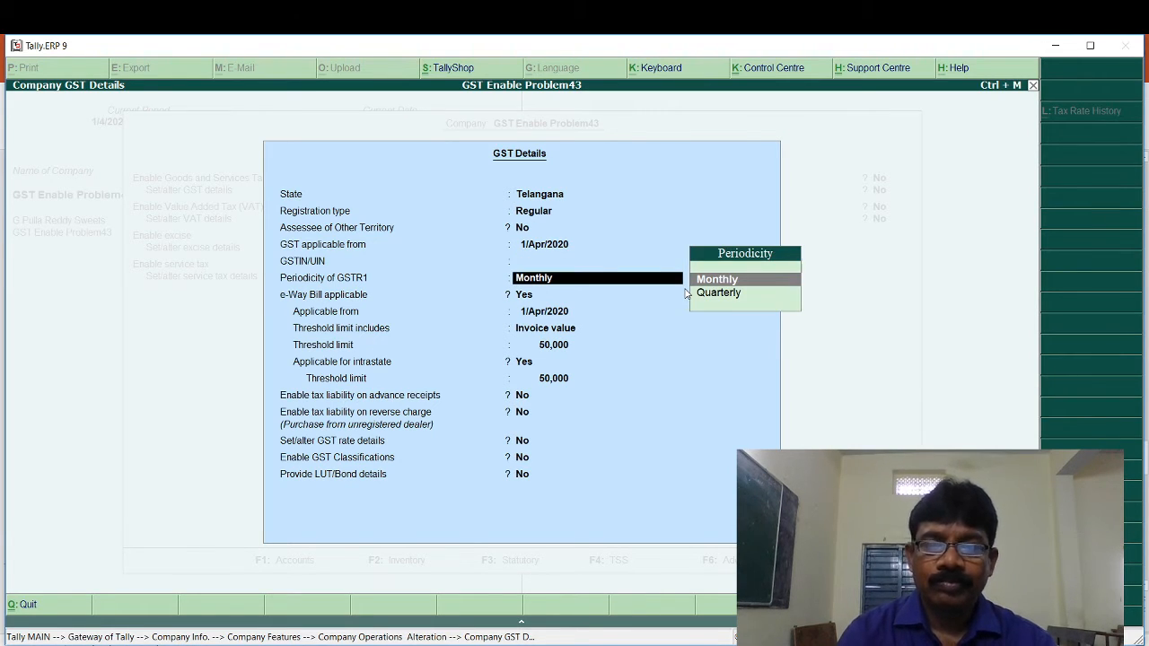
{"action": "key", "text": "Return"}
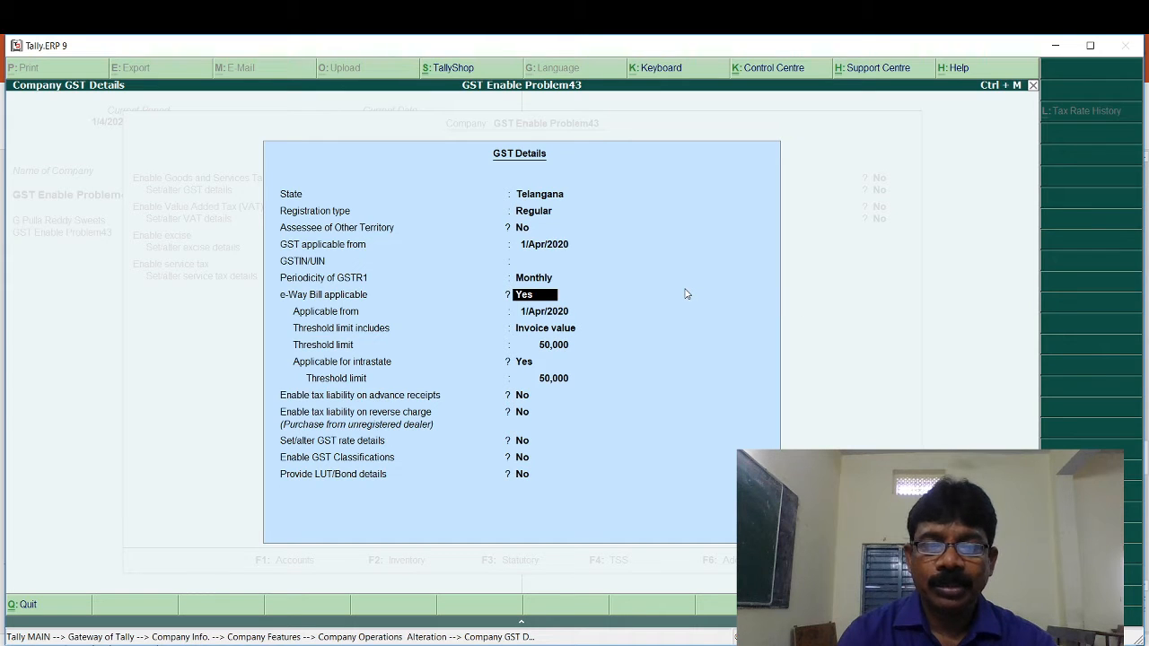
Step: Keep e-Way Bill applicable from 1/Apr/2020 and set its threshold to include Taxable goods value with a 50,000 limit
{"action": "key", "text": "Return"}
{"action": "key", "text": "Return"}
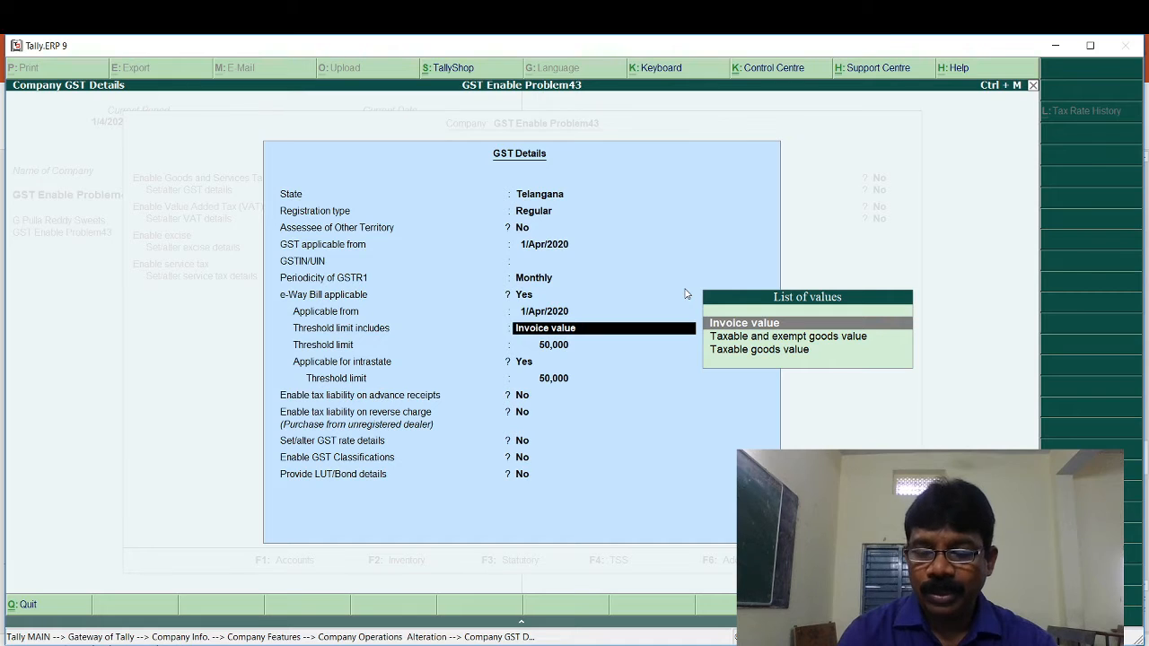
{"action": "key", "text": "Down"}
{"action": "key", "text": "Down"}
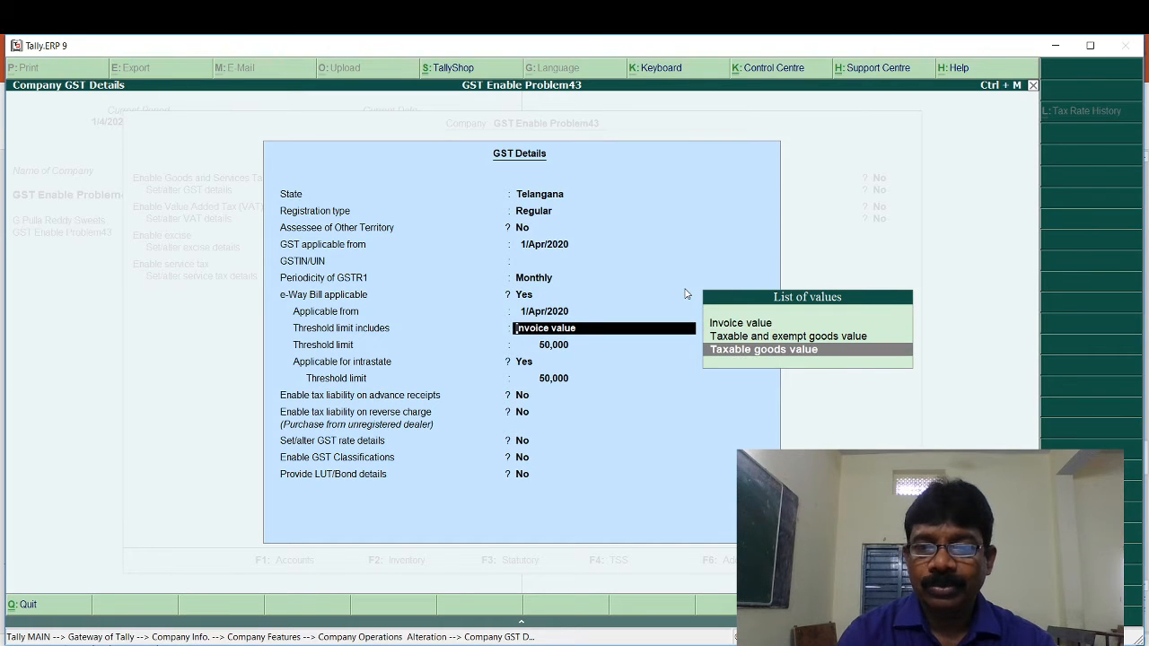
{"action": "key", "text": "Return"}
{"action": "key", "text": "Return"}
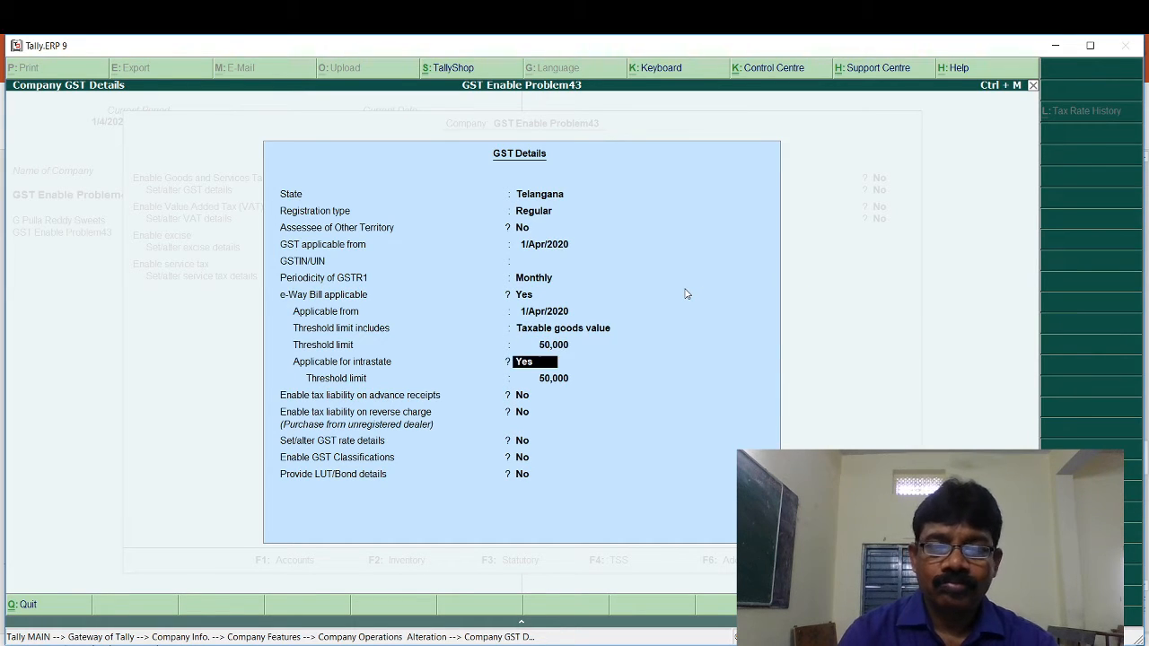
Step: Accept the remaining GST details at their defaults and save the company's statutory and taxation settings
{"action": "key", "text": "Return"}
{"action": "key", "text": "Return"}
{"action": "key", "text": "Return"}
{"action": "key", "text": "Return"}
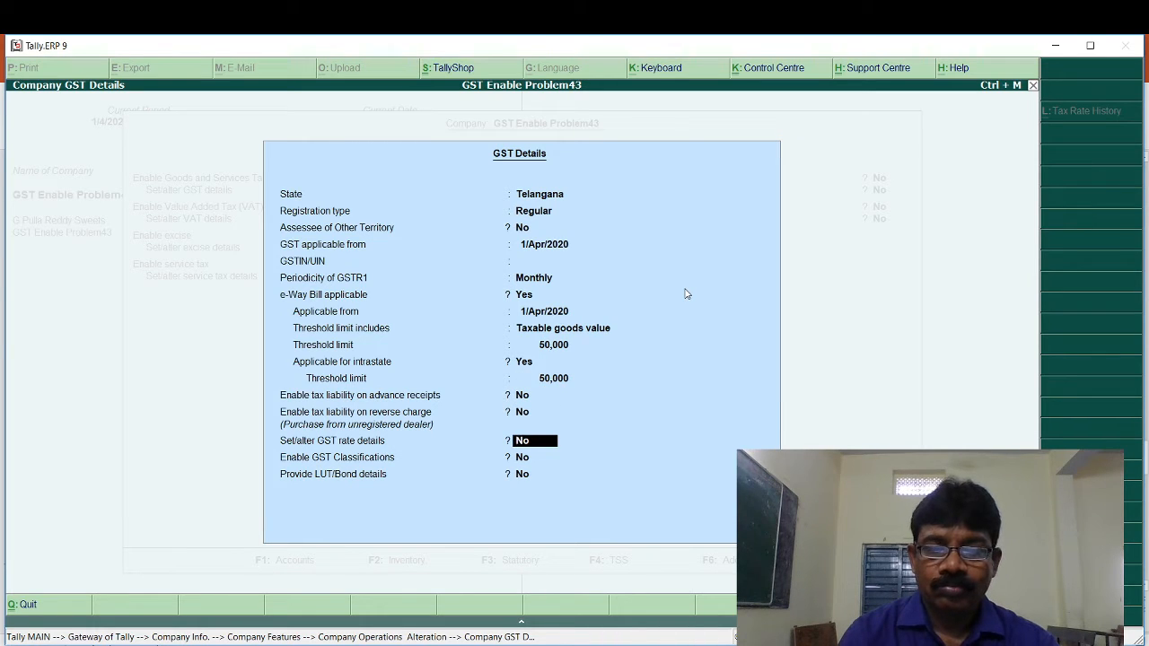
{"action": "key", "text": "Return"}
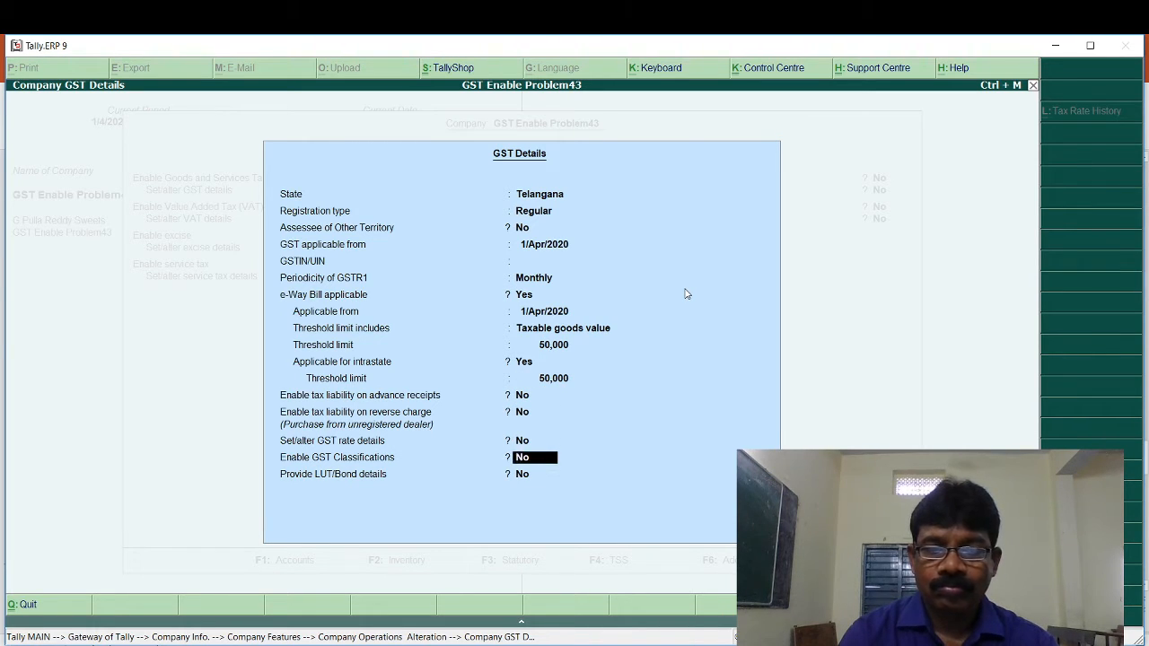
{"action": "key", "text": "Return"}
{"action": "key", "text": "Return"}
{"action": "key", "text": "Return"}
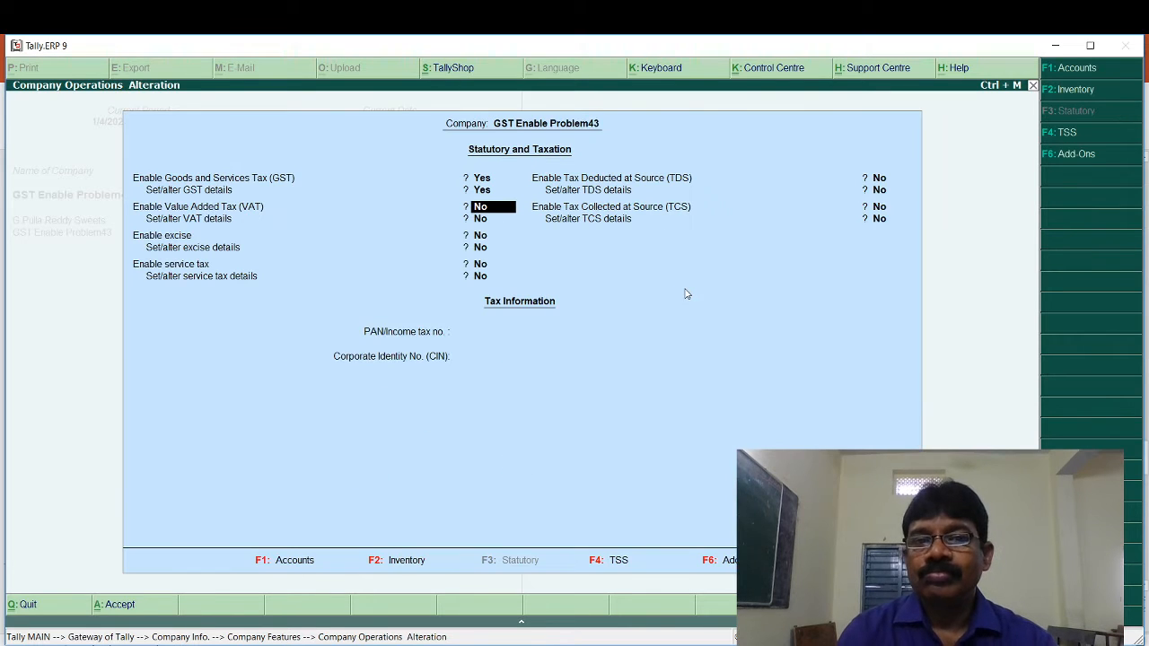
{"action": "key", "text": "ctrl+a"}
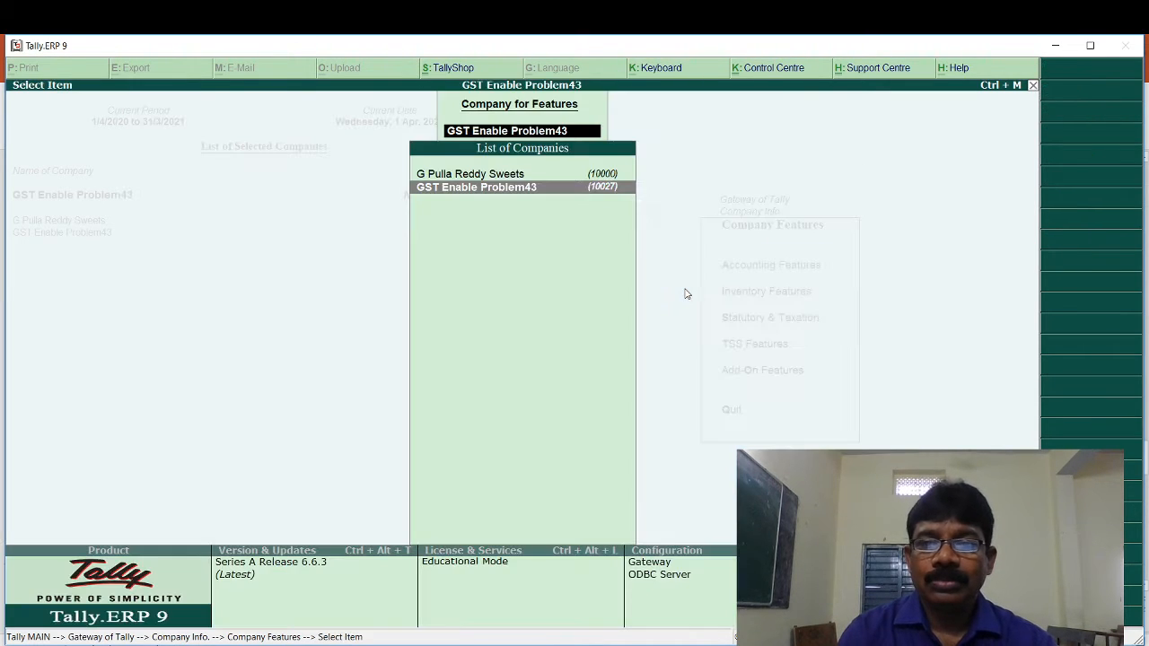
{"action": "key", "text": "Escape"}
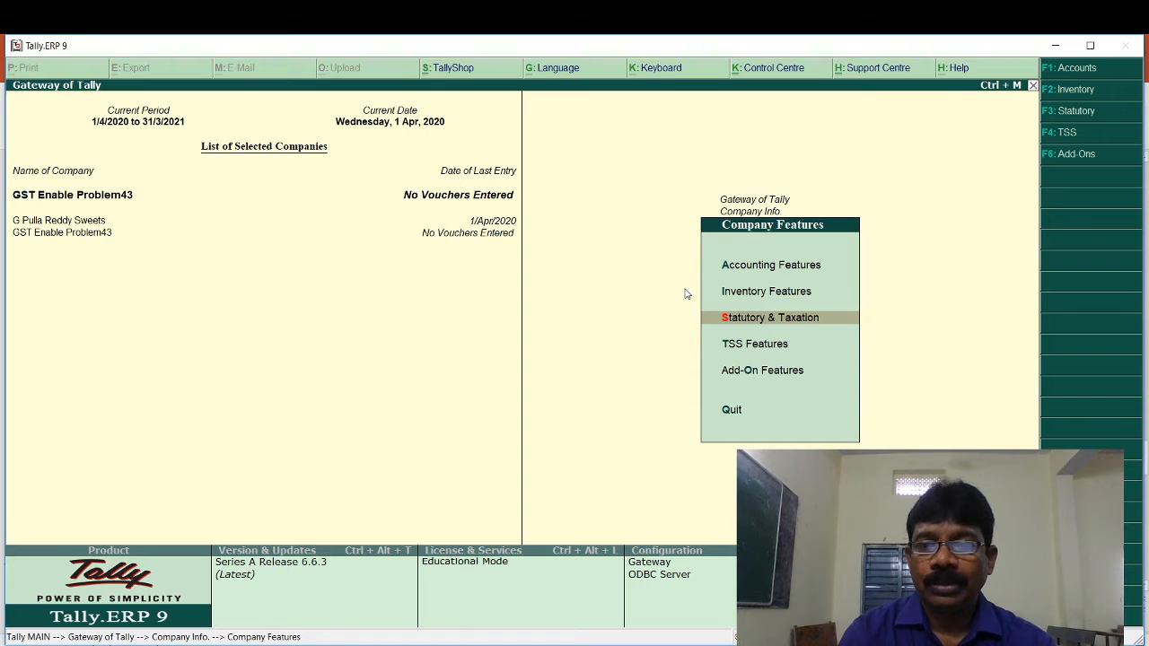
Step: Shrink the Tally.ERP 9 window and place PowerPoint in a smaller window alongside it, showing the GST Problem -43 slide
{"action": "left_click", "coordinate": [1088, 47]}
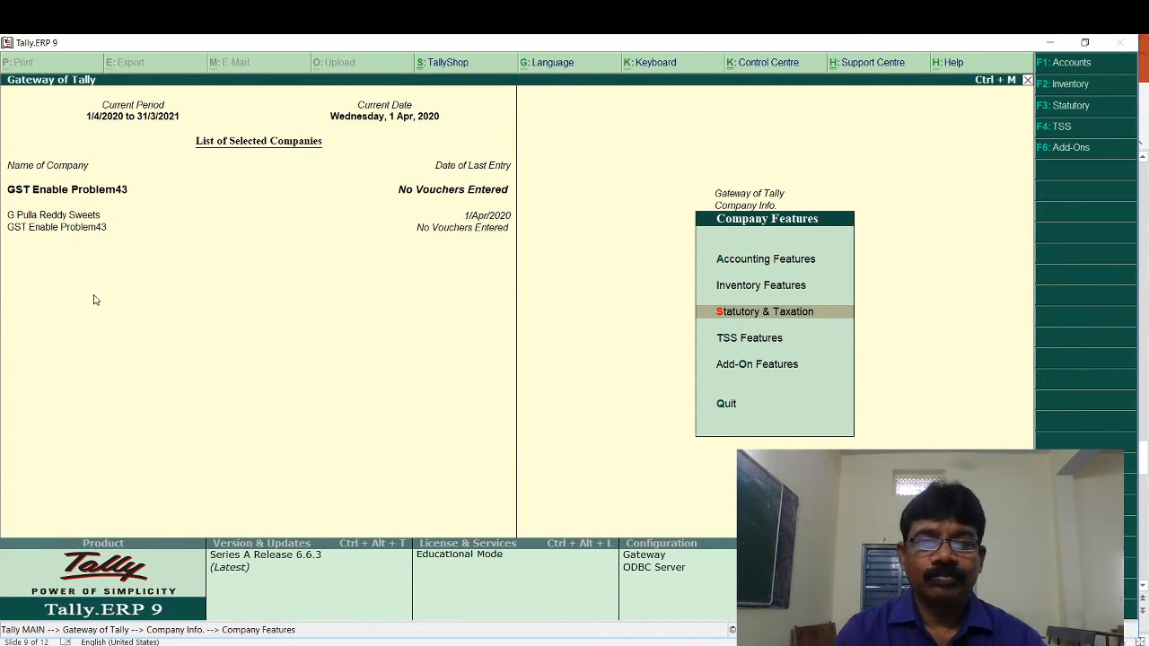
{"action": "left_click", "coordinate": [1085, 43]}
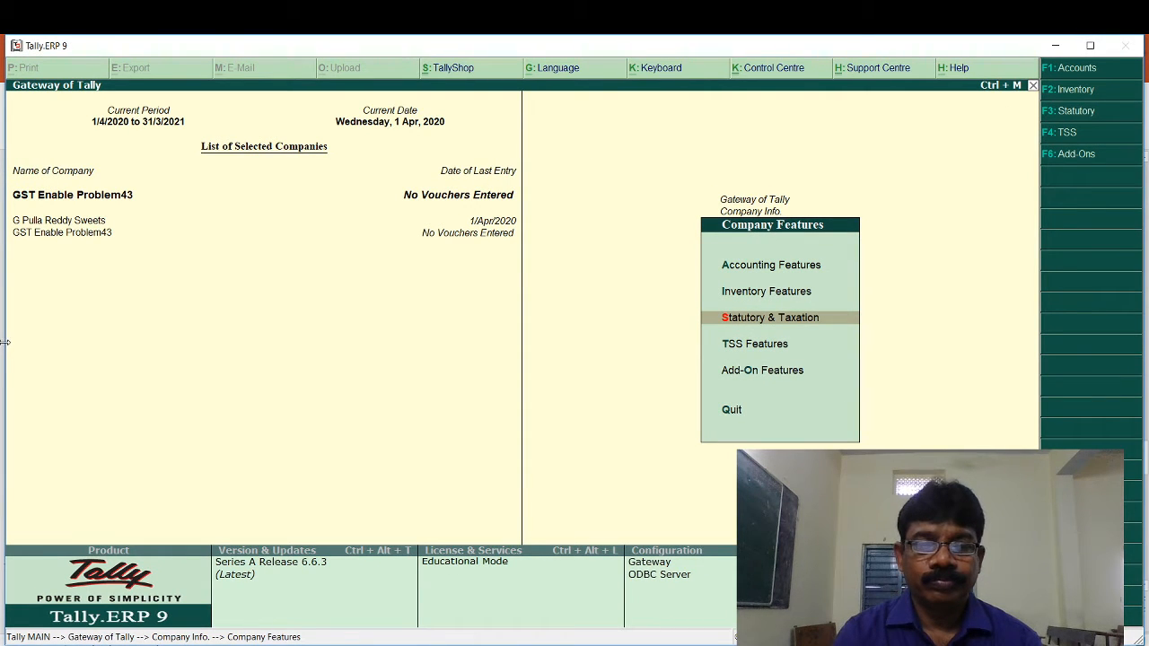
{"action": "left_click_drag", "start_coordinate": [4, 341], "coordinate": [593, 336]}
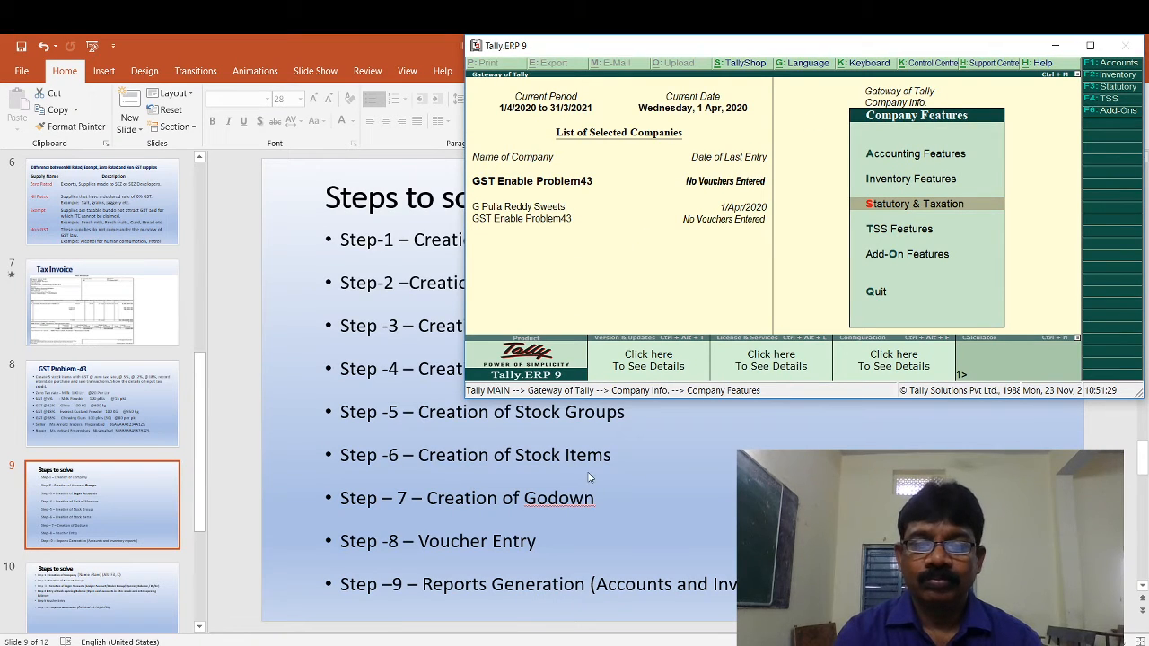
{"action": "left_click", "coordinate": [94, 405]}
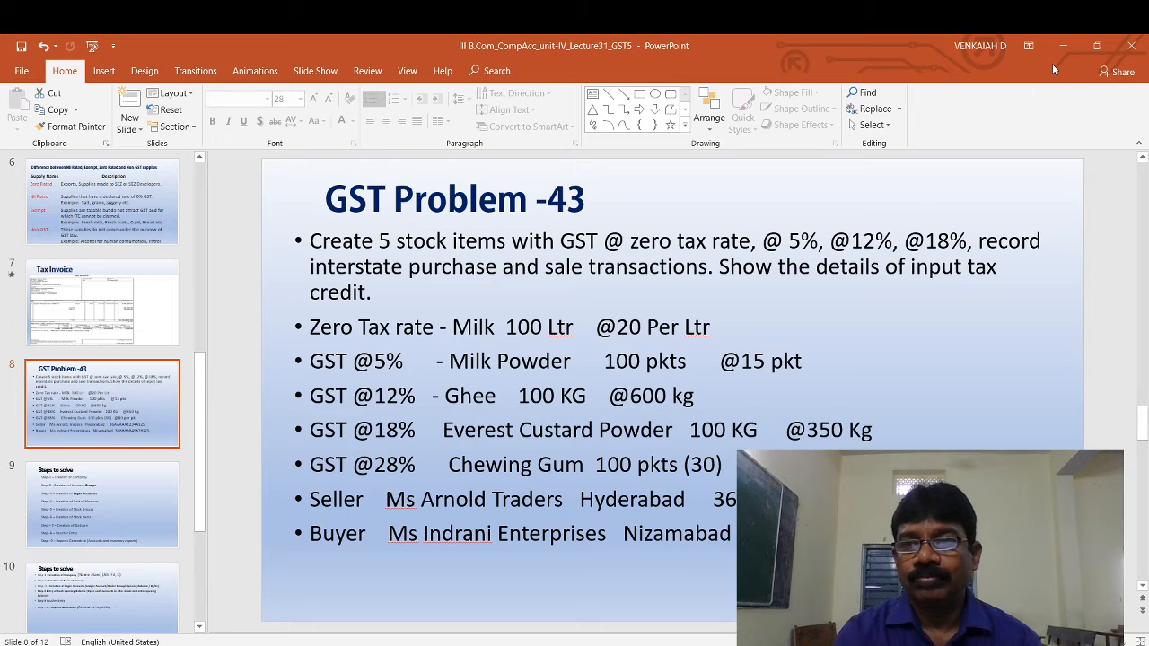
{"action": "left_click", "coordinate": [1094, 45]}
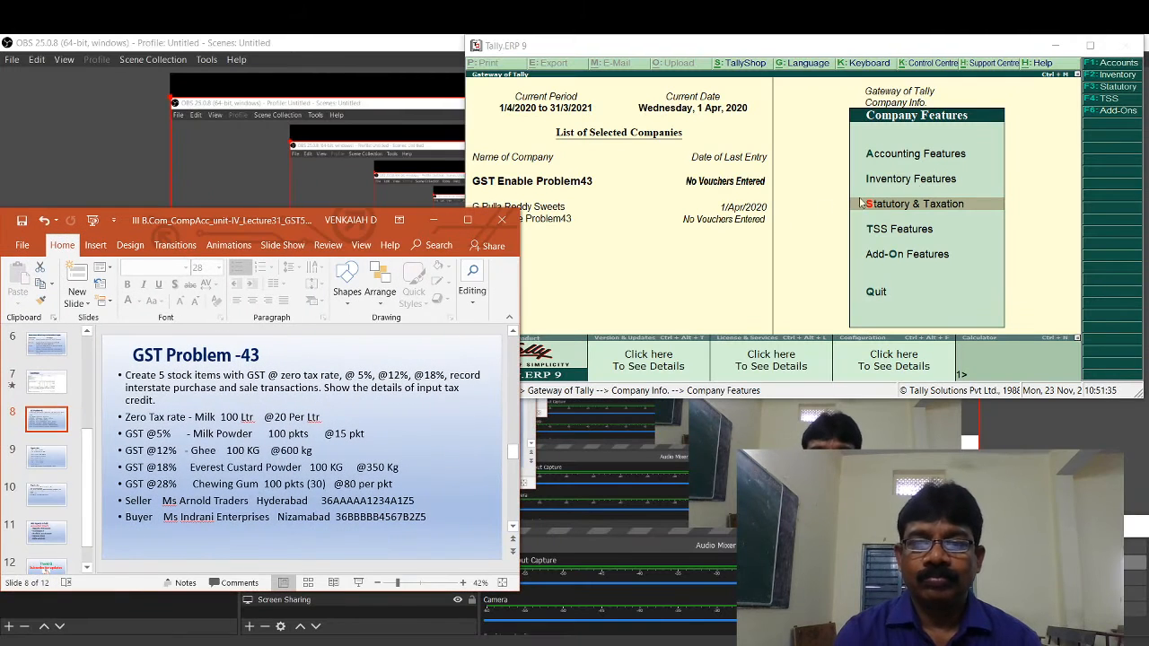
Step: Return to Tally.ERP 9, leave the company features and bring up the options for stock item masters
{"action": "left_click", "coordinate": [797, 285]}
{"action": "key", "text": "Escape"}
{"action": "key", "text": "Escape"}
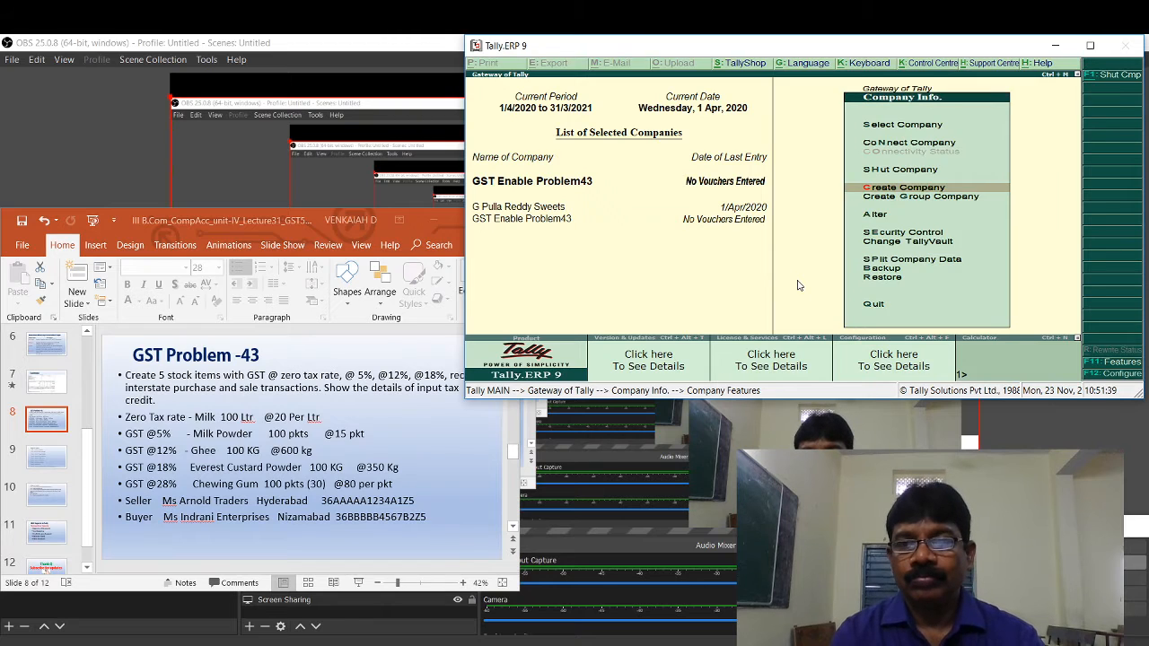
{"action": "key", "text": "Down"}
{"action": "key", "text": "Down"}
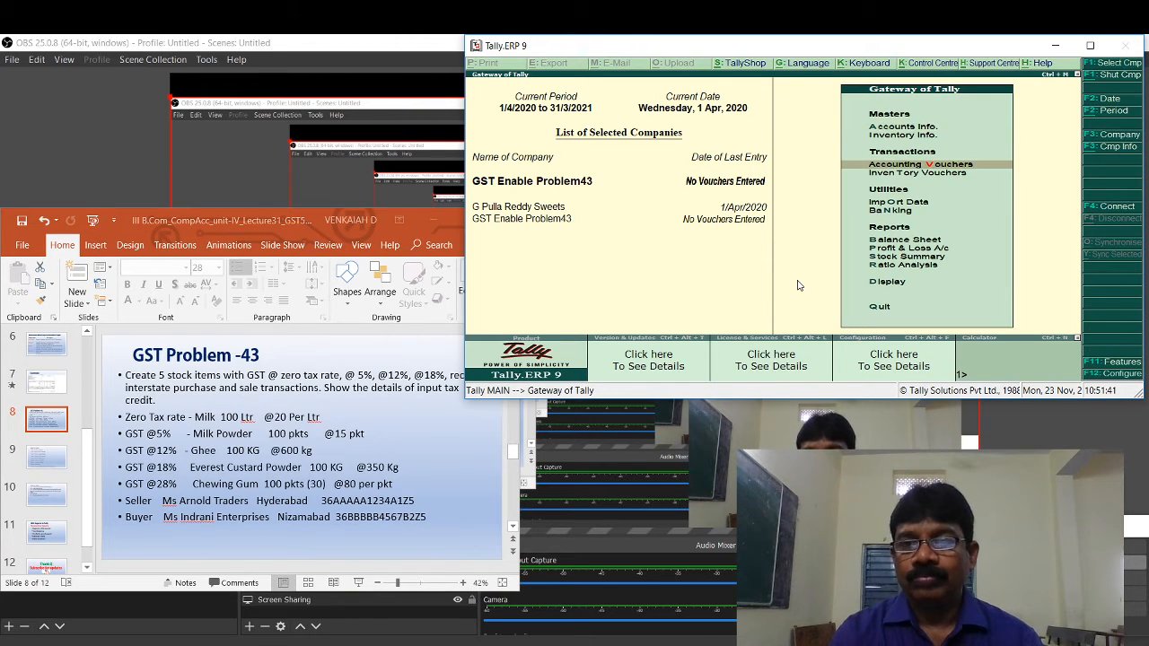
{"action": "key", "text": "Up"}
{"action": "key", "text": "Up"}
{"action": "key", "text": "Down"}
{"action": "key", "text": "Return"}
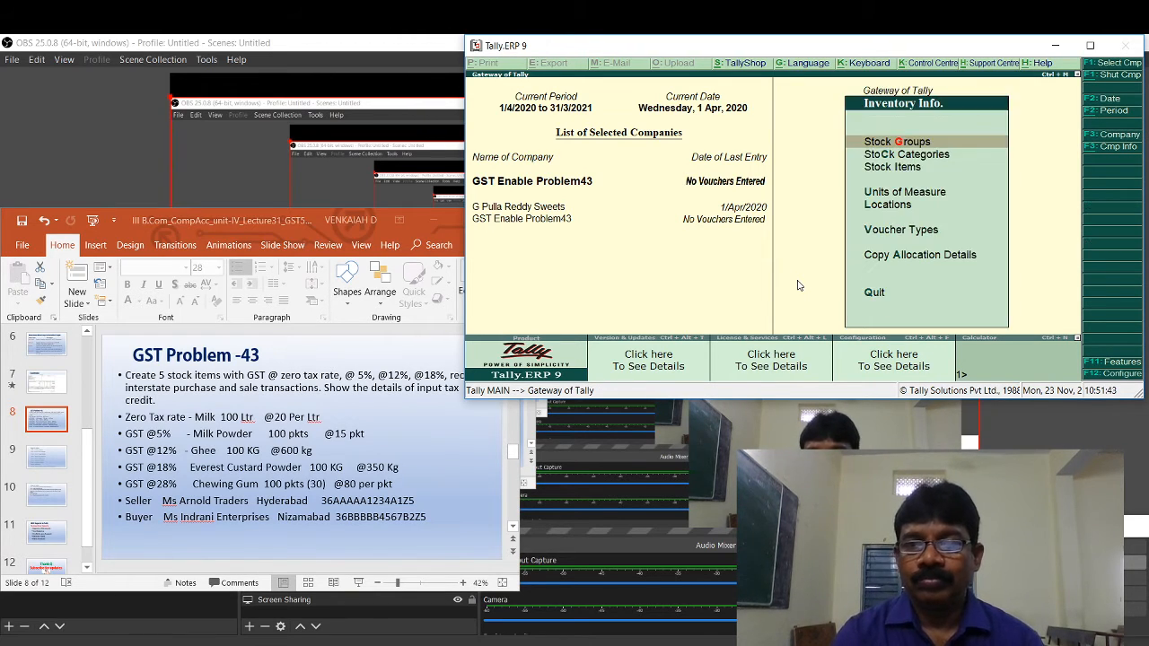
{"action": "key", "text": "Down"}
{"action": "key", "text": "Down"}
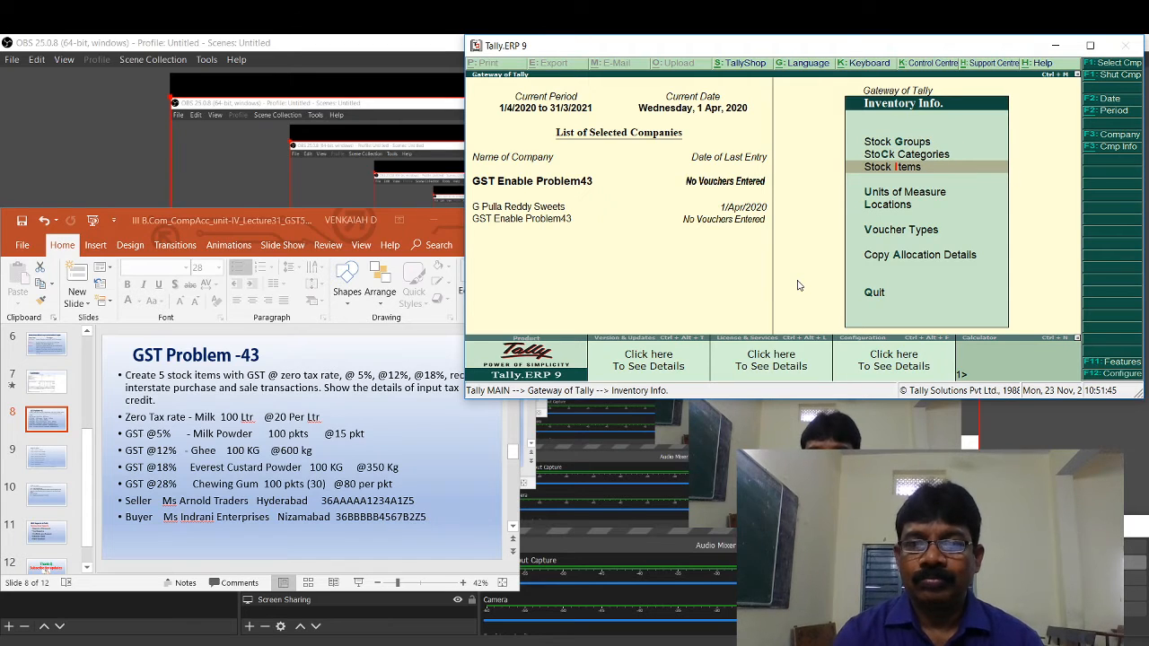
{"action": "key", "text": "Return"}
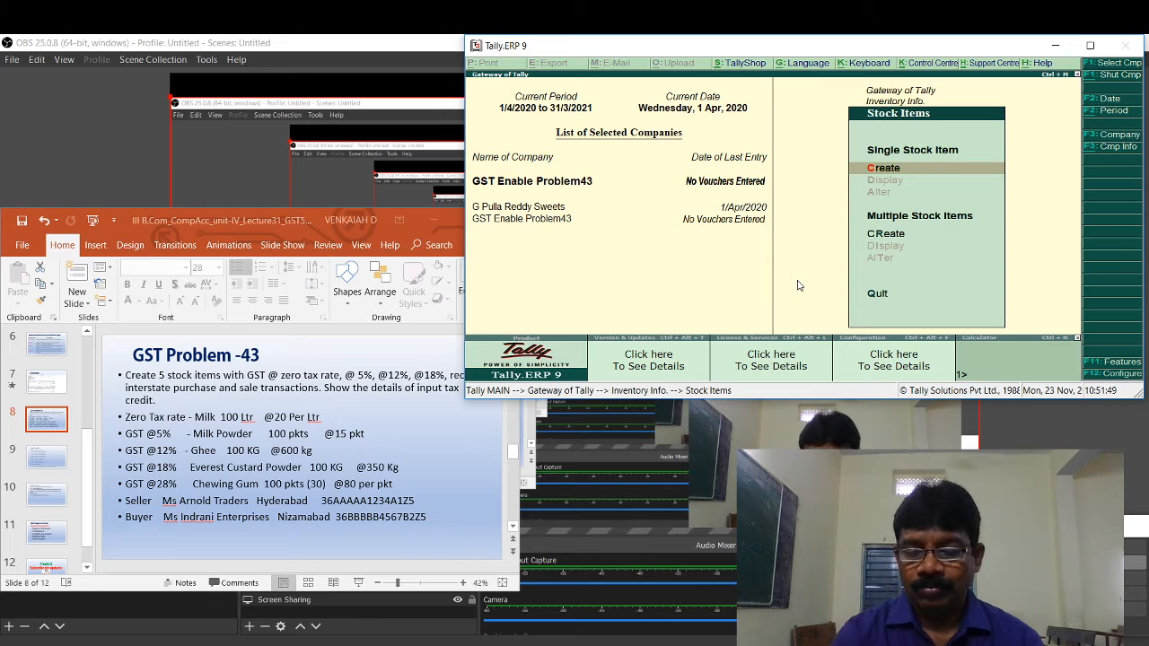
{"action": "key", "text": "Down"}
{"action": "key", "text": "Down"}
{"action": "key", "text": "Up"}
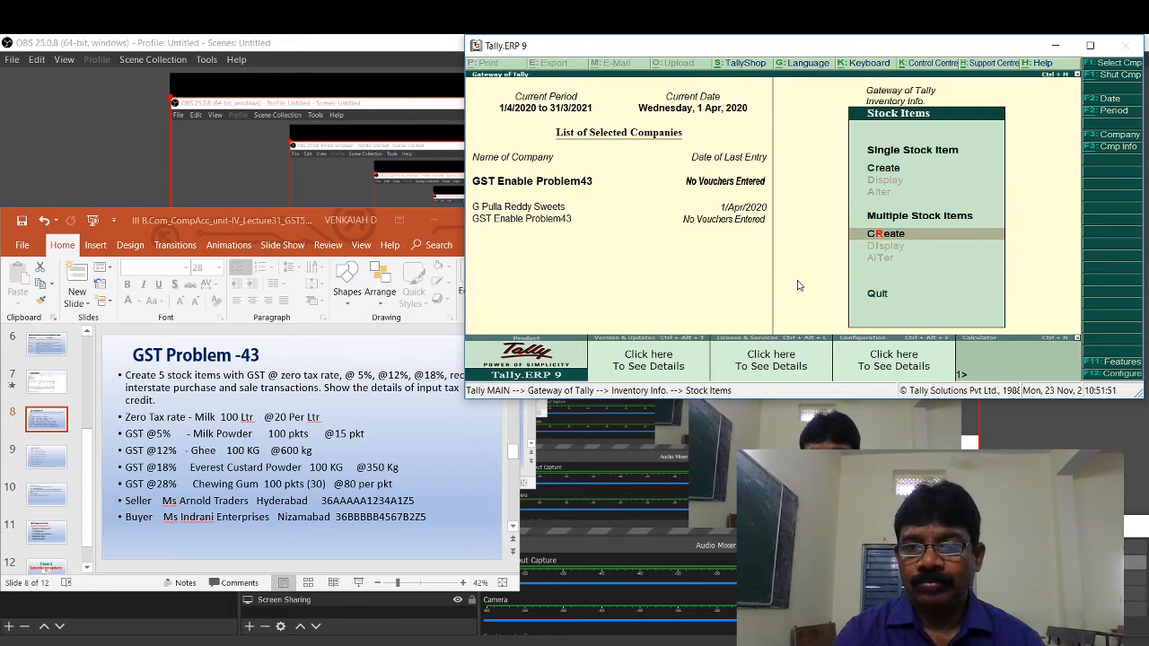
{"action": "key", "text": "Return"}
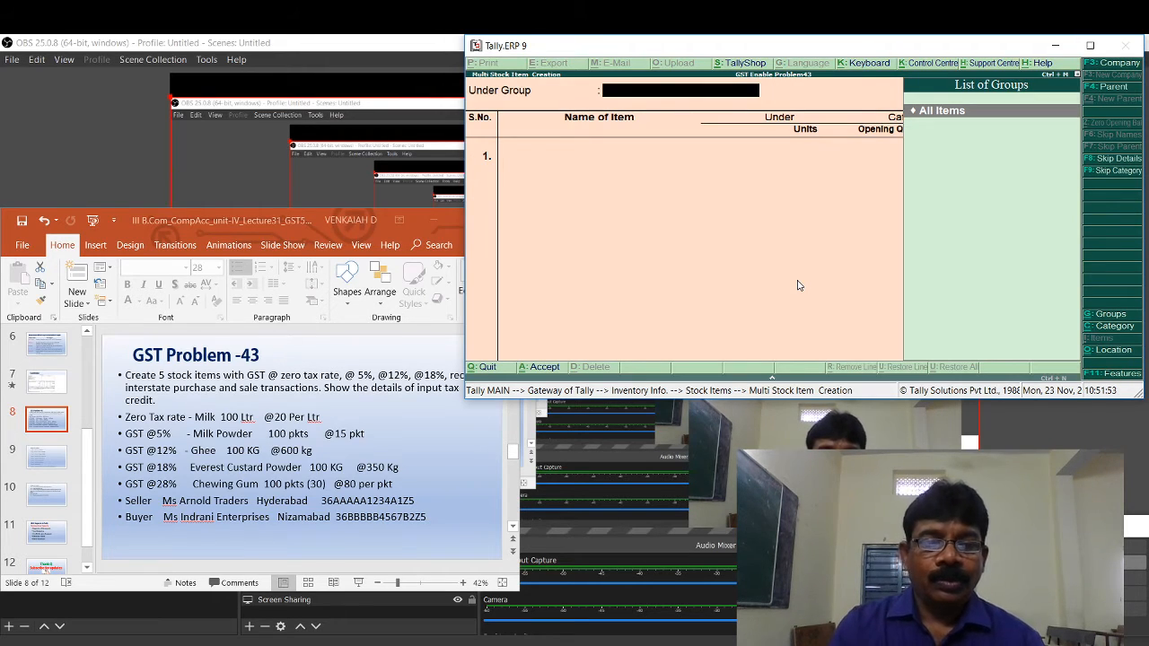
{"action": "key", "text": "Return"}
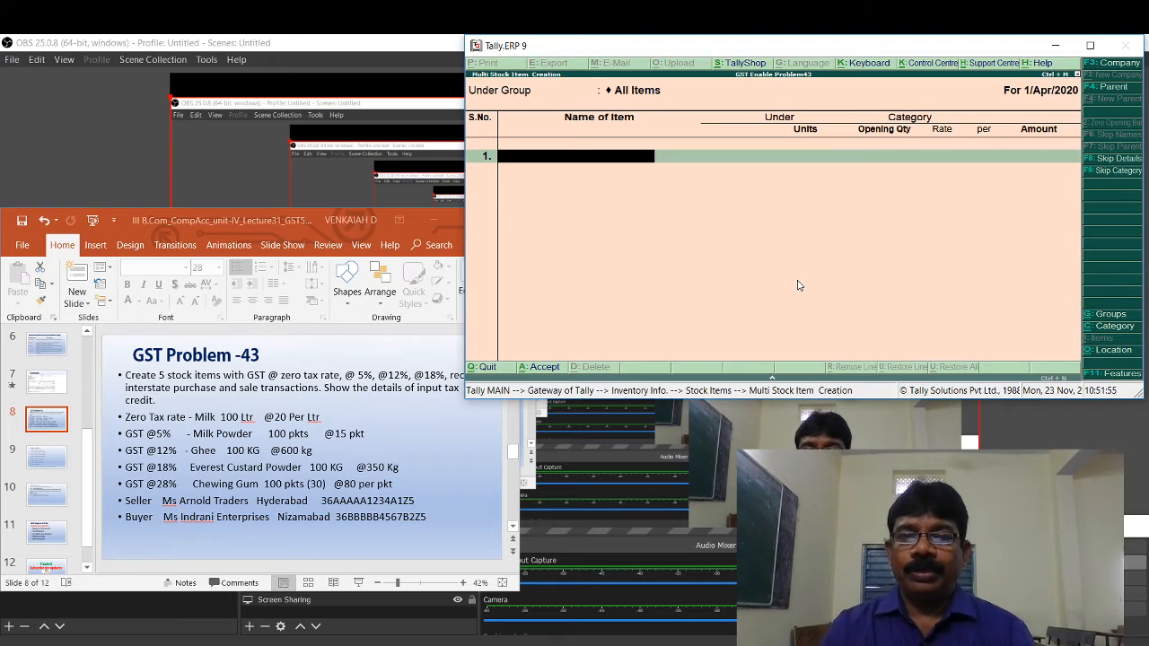
{"action": "type", "text": "Milk"}
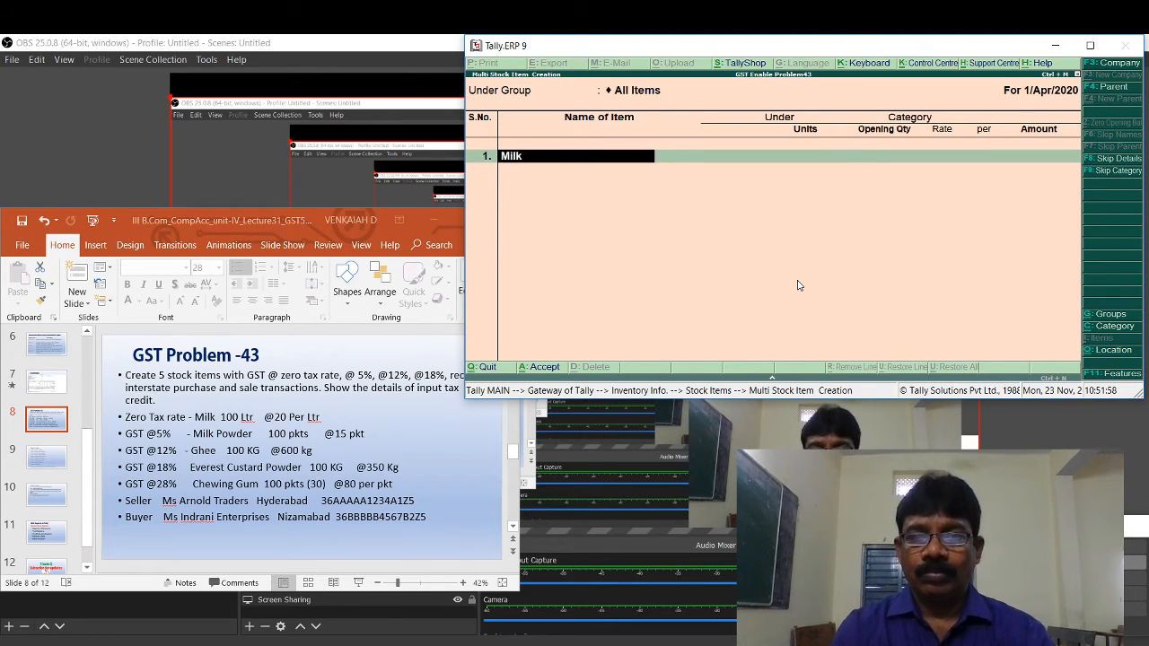
{"action": "key", "text": "Return"}
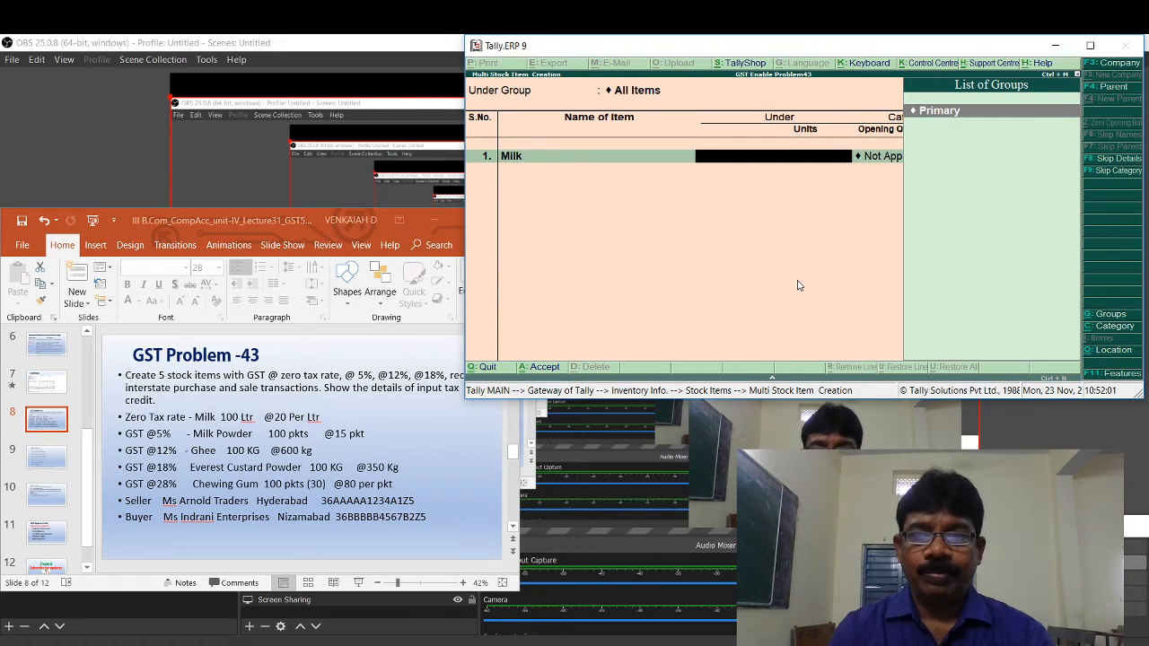
{"action": "key", "text": "Return"}
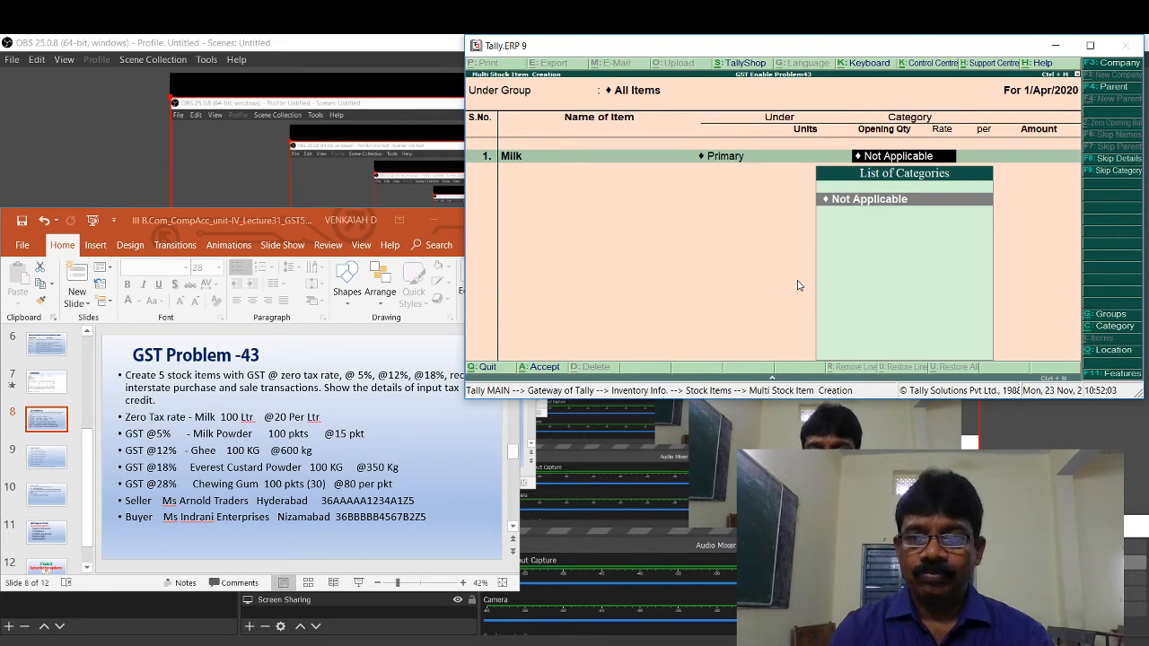
{"action": "key", "text": "BackSpace"}
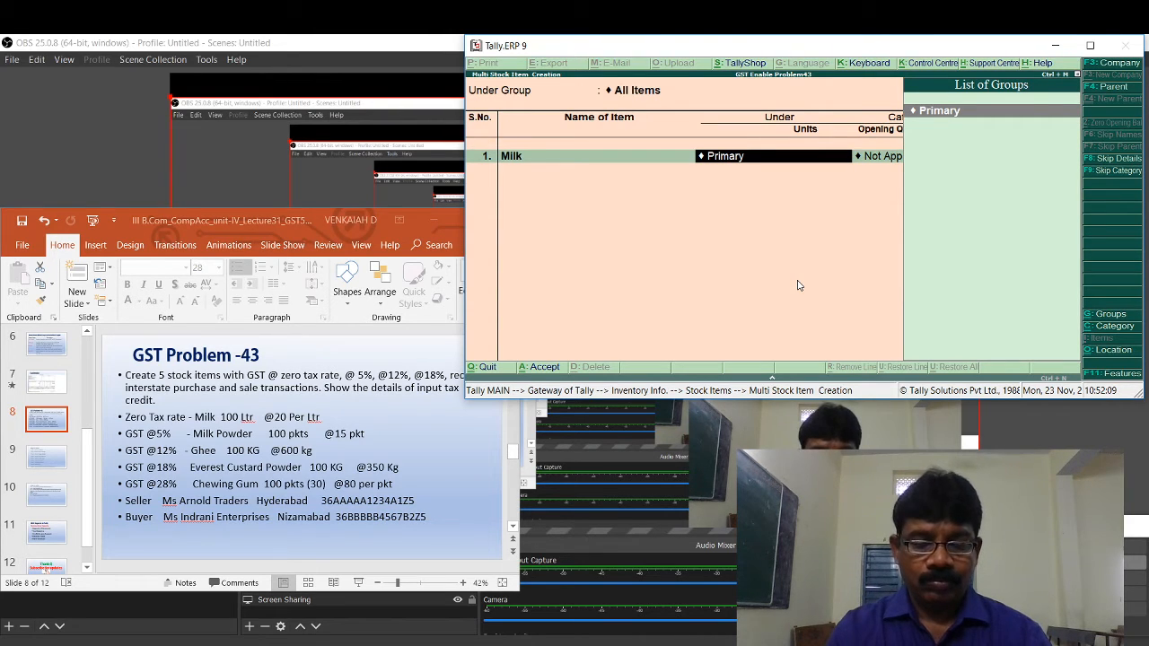
{"action": "key", "text": "alt+c"}
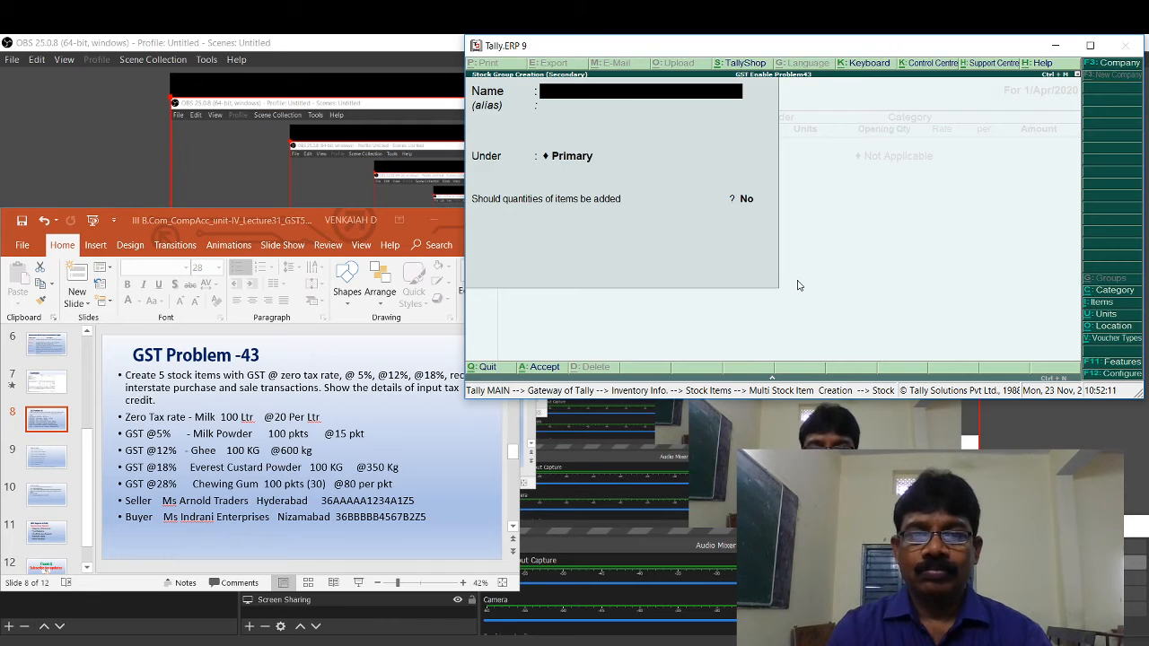
{"action": "key", "text": "Escape"}
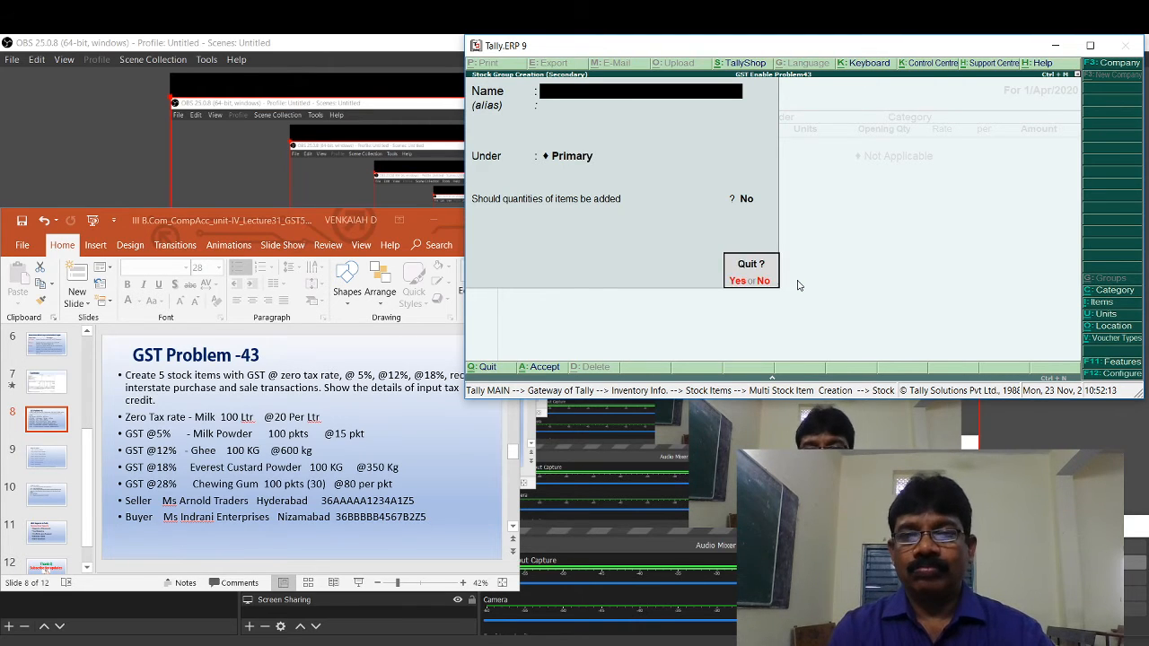
{"action": "key", "text": "Return"}
{"action": "key", "text": "Escape"}
{"action": "key", "text": "Return"}
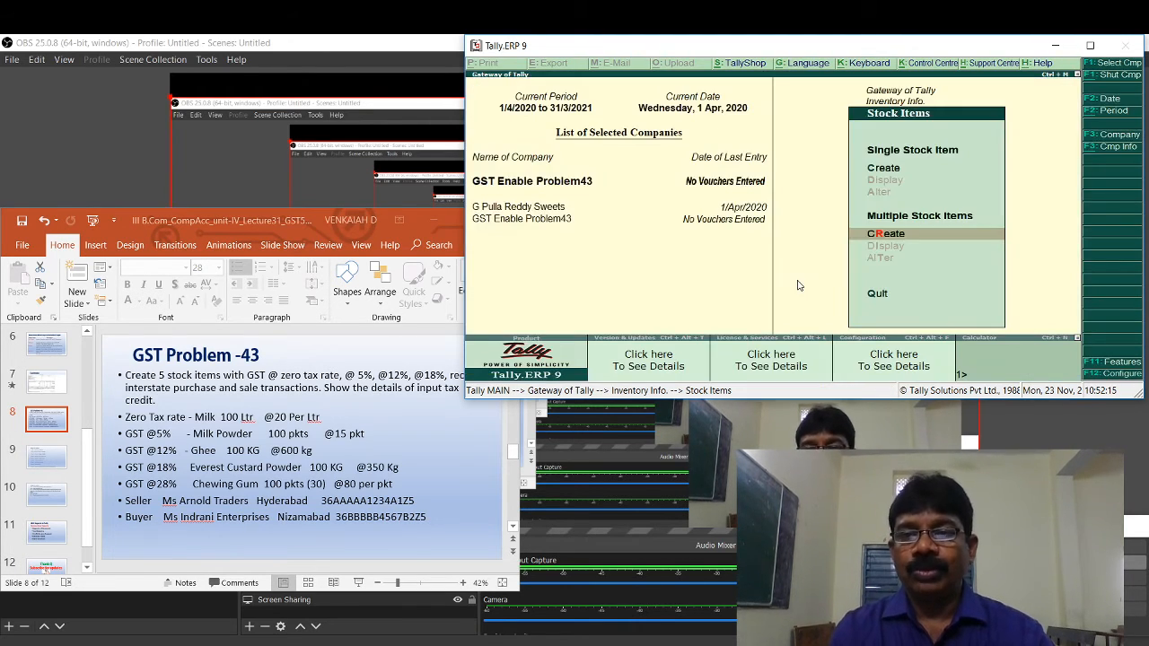
Step: Start a single stock item named Milk under Primary, with no alias and category Not Applicable
{"action": "key", "text": "Down"}
{"action": "key", "text": "Down"}
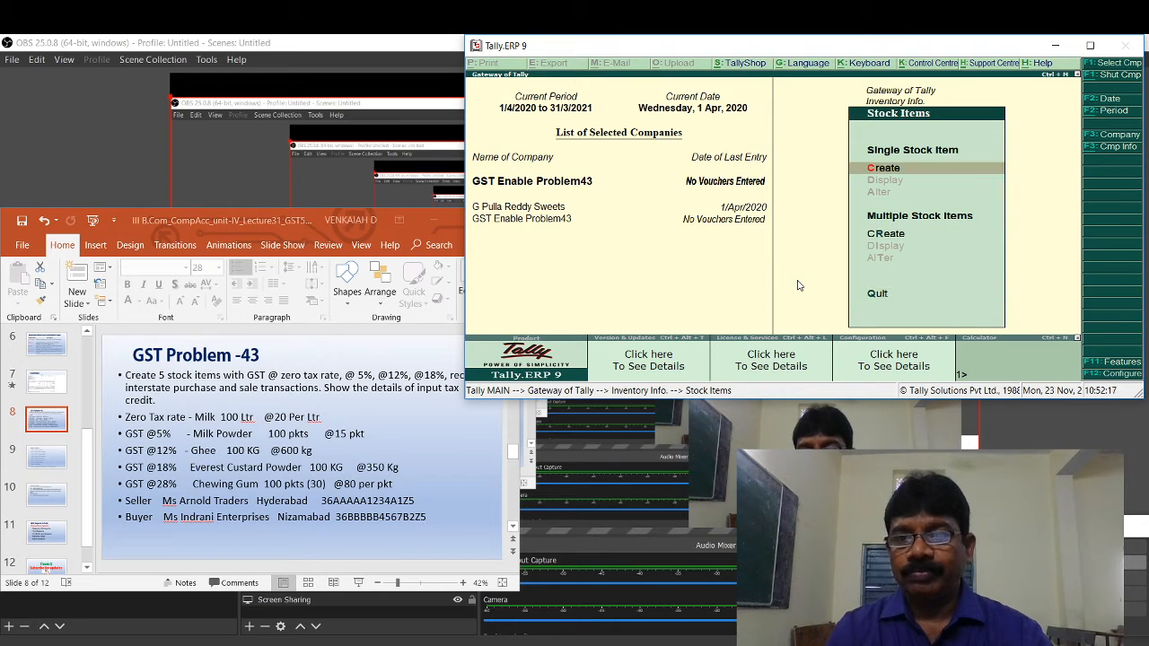
{"action": "key", "text": "Return"}
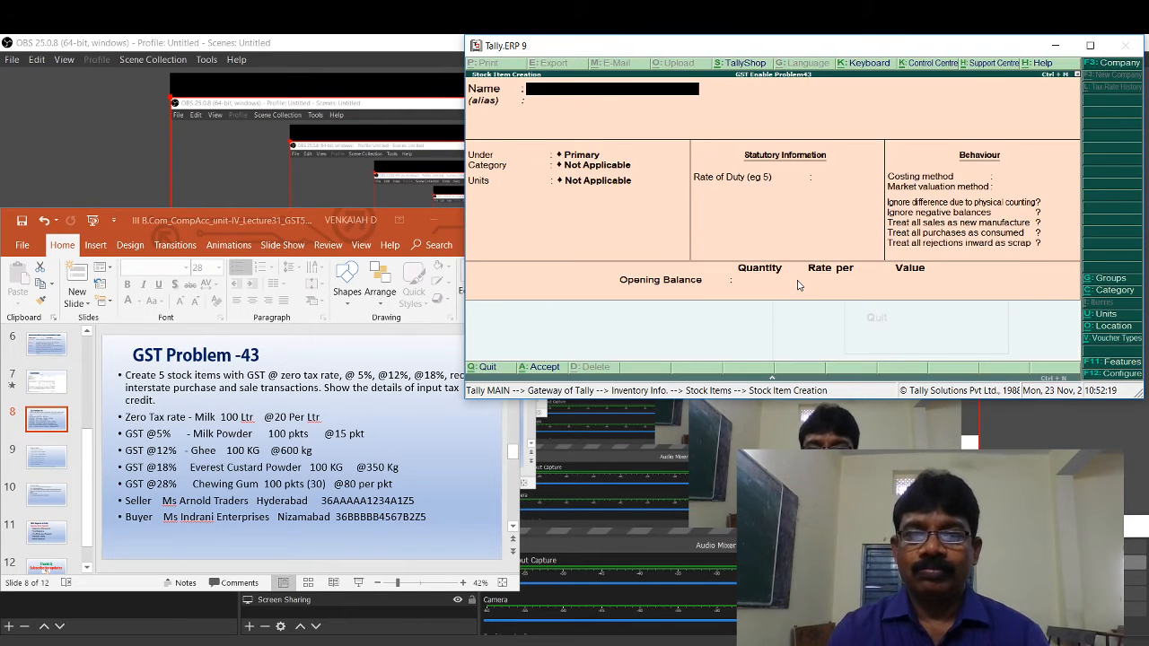
{"action": "type", "text": "M"}
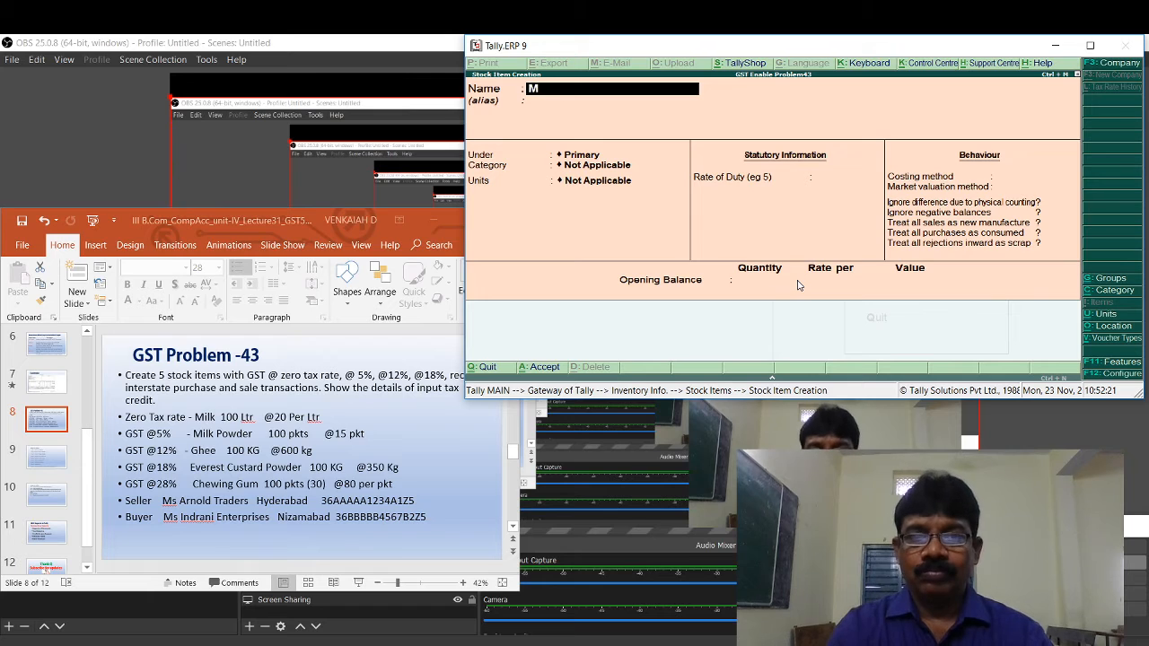
{"action": "type", "text": "ilk"}
{"action": "key", "text": "Return"}
{"action": "key", "text": "Return"}
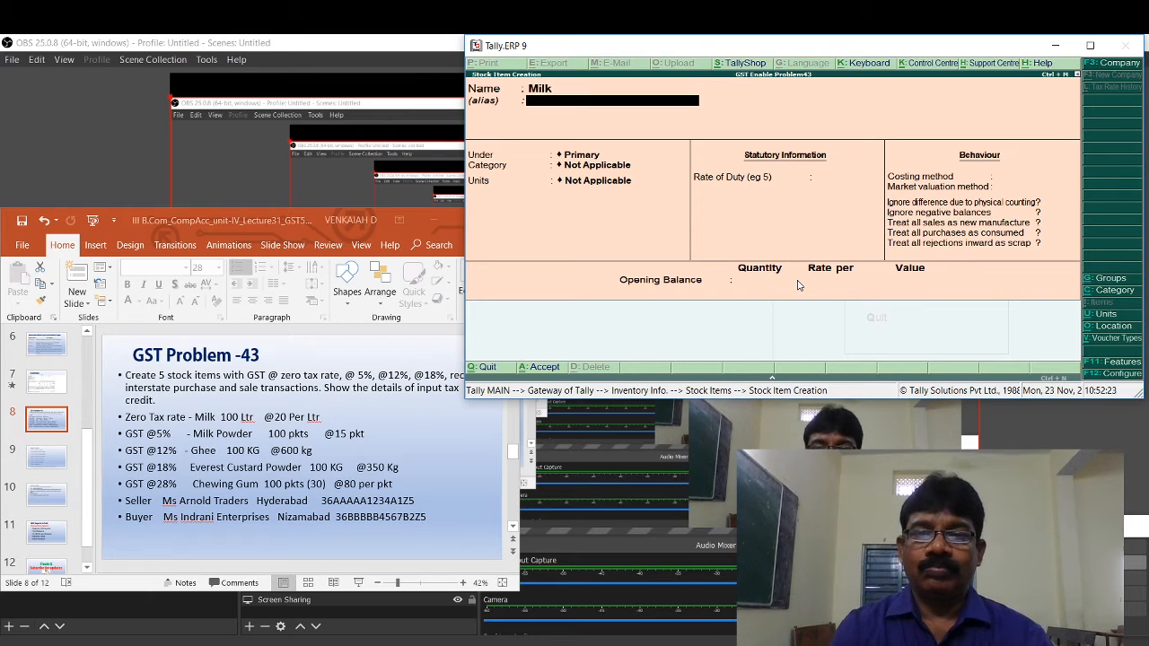
{"action": "key", "text": "Return"}
{"action": "key", "text": "Return"}
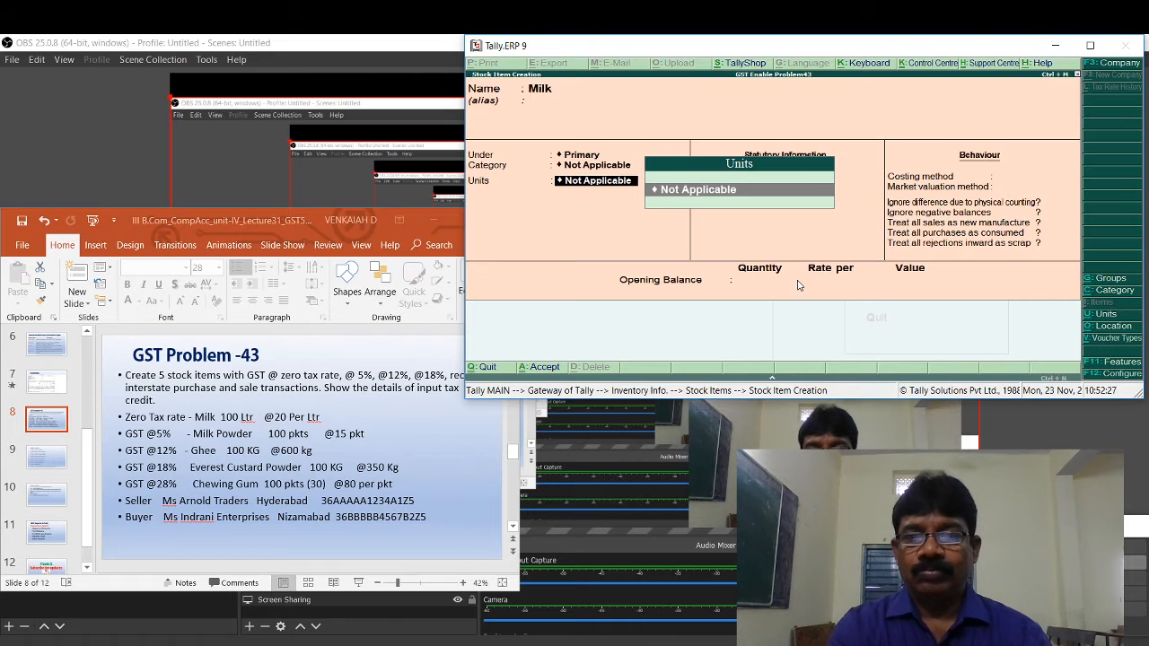
Step: Create a simple unit with symbol Ltr, formal name Liters and 0 decimal places, and assign it to Milk
{"action": "key", "text": "alt+c"}
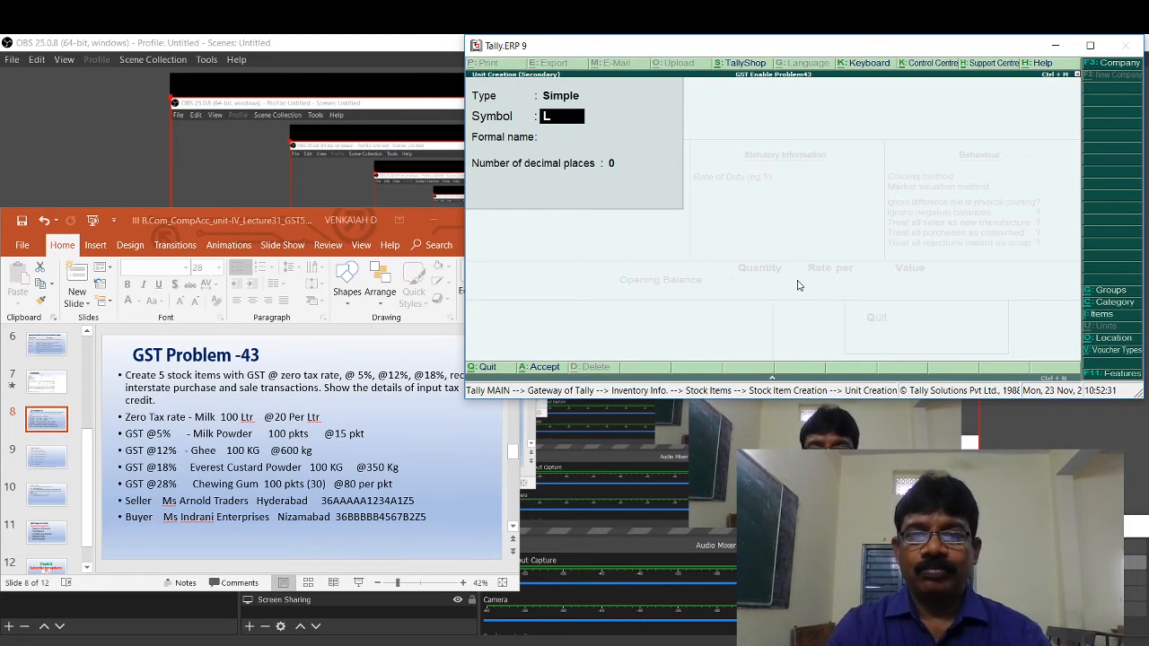
{"action": "type", "text": "Ltr"}
{"action": "key", "text": "Return"}
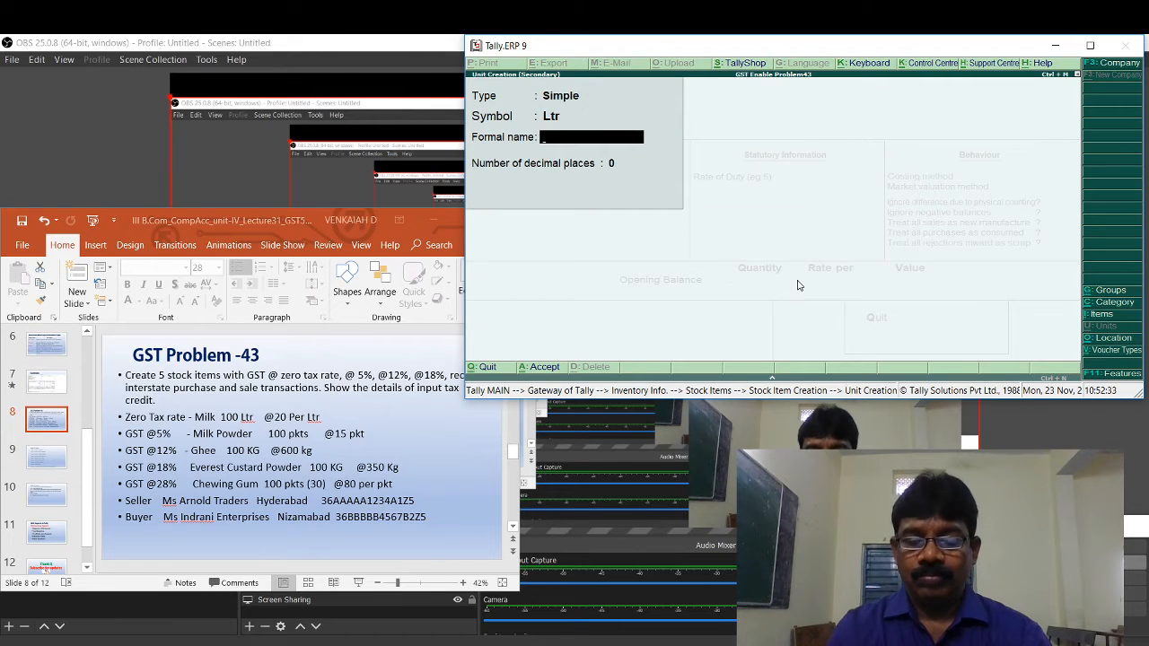
{"action": "type", "text": "Liters"}
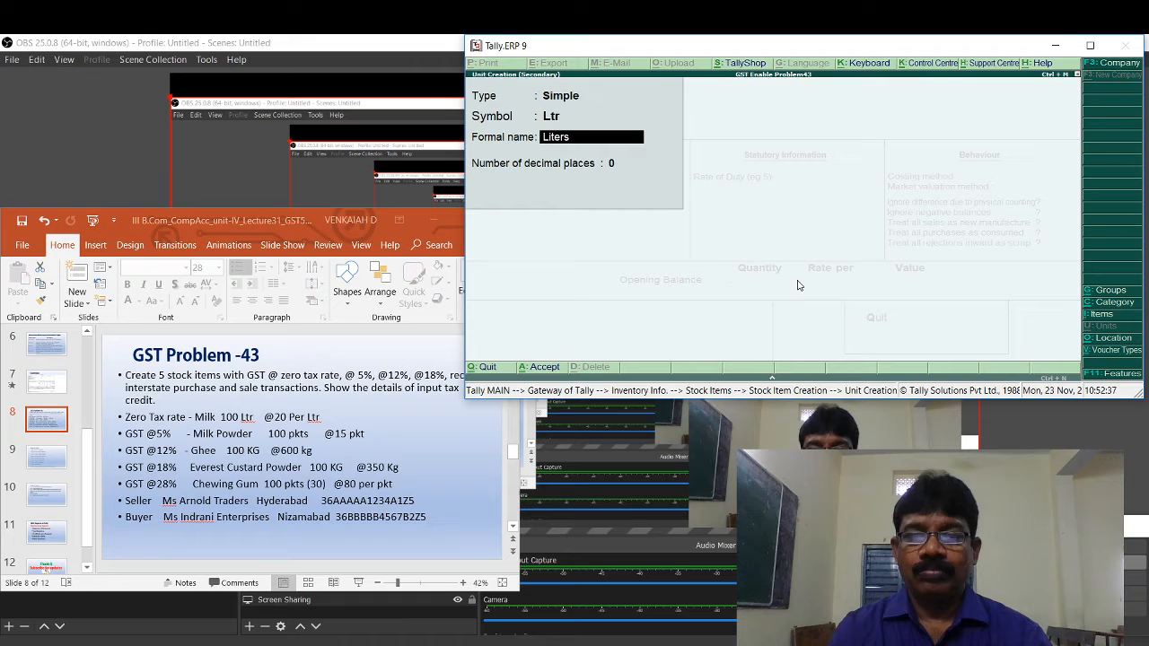
{"action": "key", "text": "Return"}
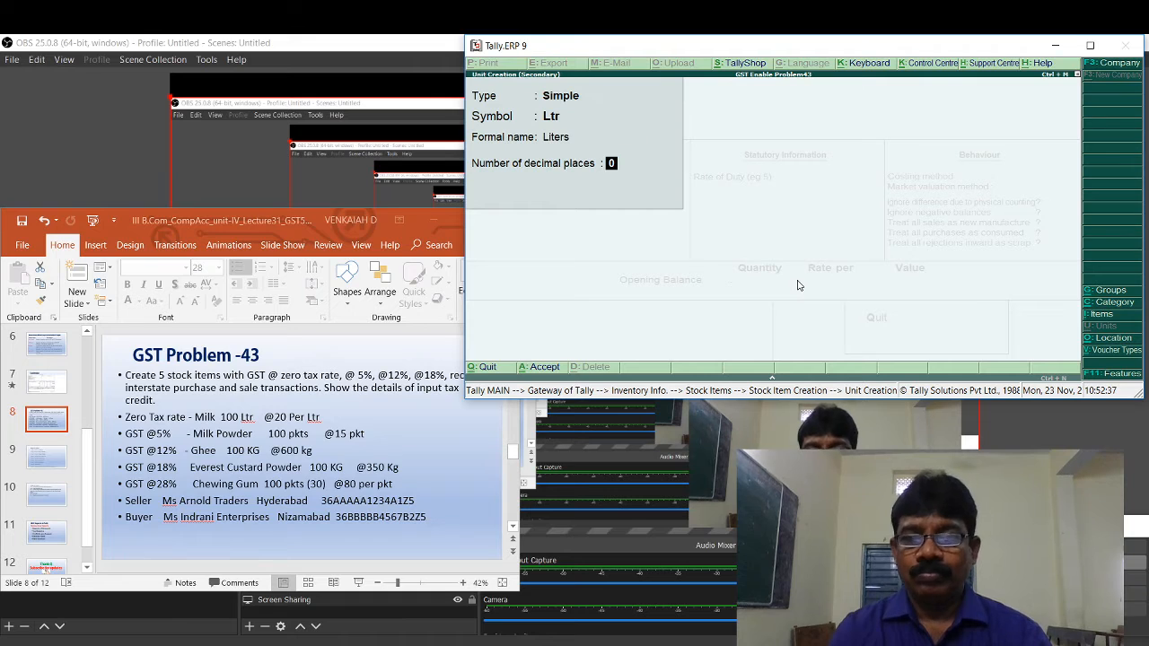
{"action": "key", "text": "Return"}
{"action": "key", "text": "Return"}
{"action": "key", "text": "Return"}
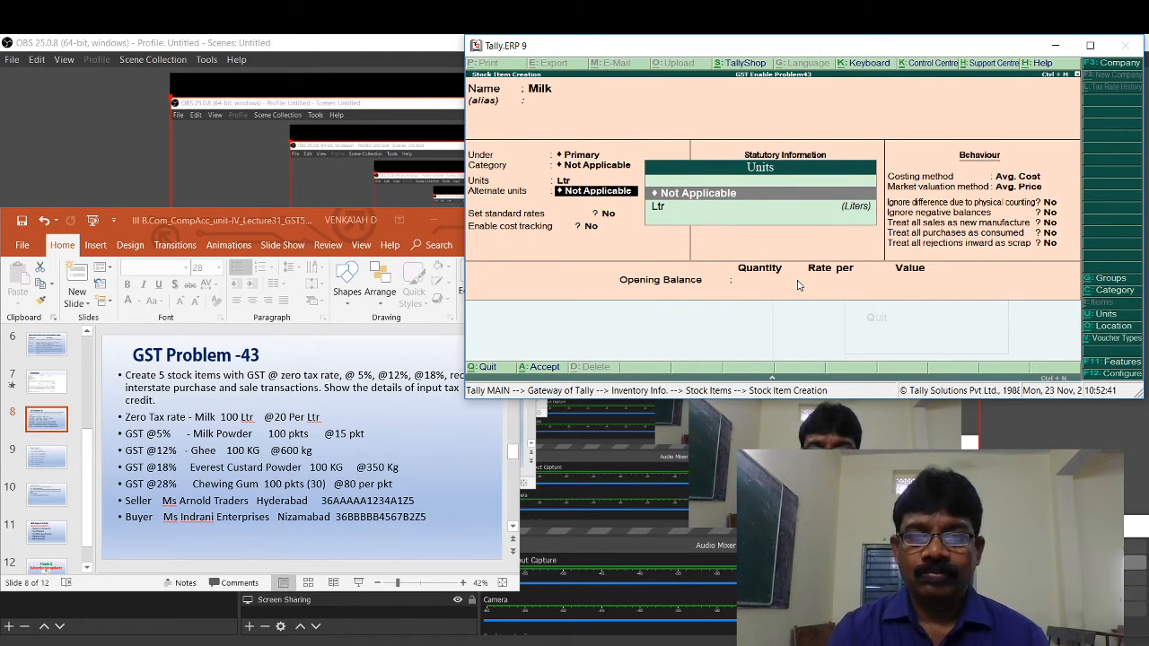
Step: Keep Milk's remaining settings at their defaults, with rate of duty 0 and no opening balance, and save the stock item
{"action": "key", "text": "Return"}
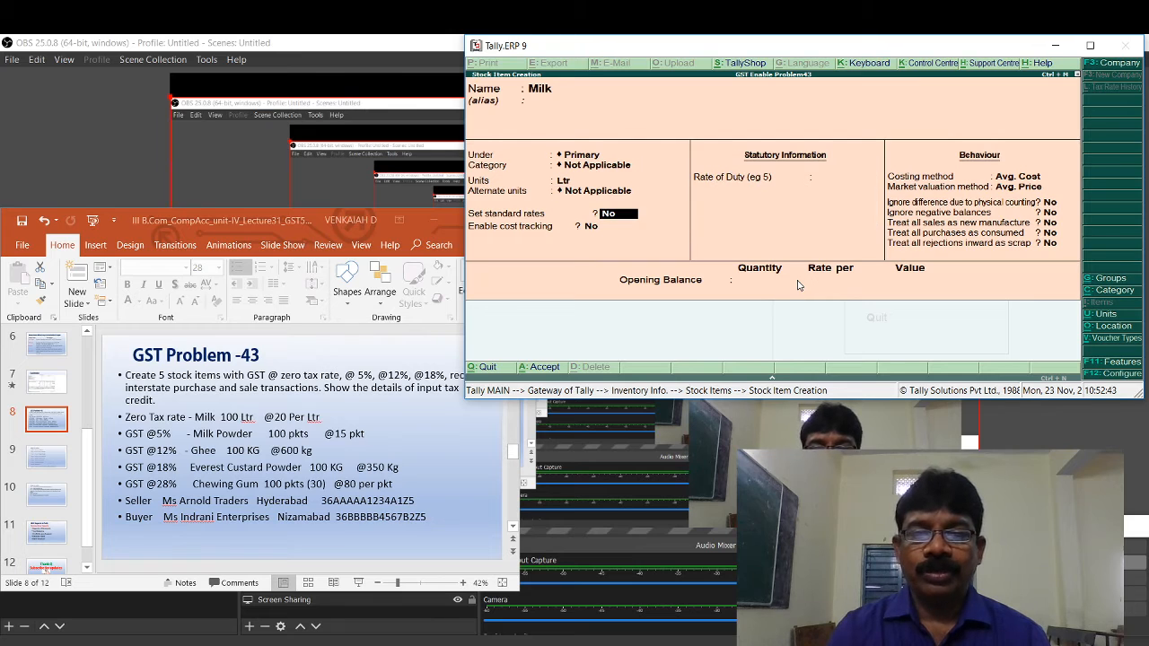
{"action": "key", "text": "Return"}
{"action": "key", "text": "Return"}
{"action": "key", "text": "Return"}
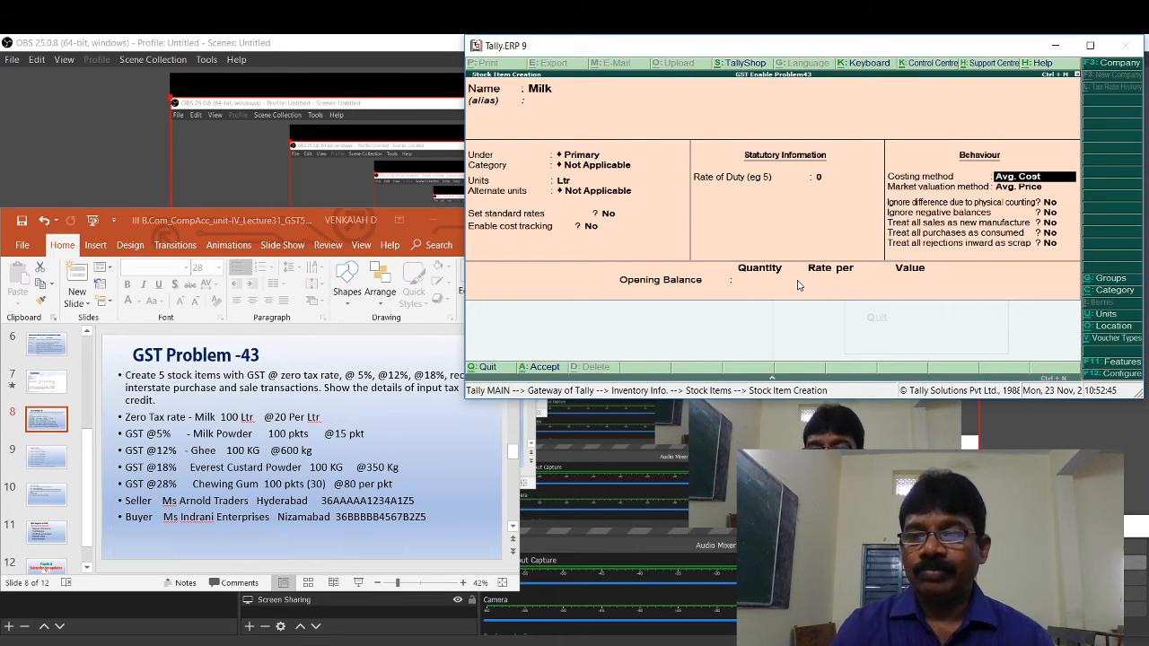
{"action": "key", "text": "Return"}
{"action": "key", "text": "Return"}
{"action": "key", "text": "Return"}
{"action": "key", "text": "Return"}
{"action": "key", "text": "Return"}
{"action": "key", "text": "Return"}
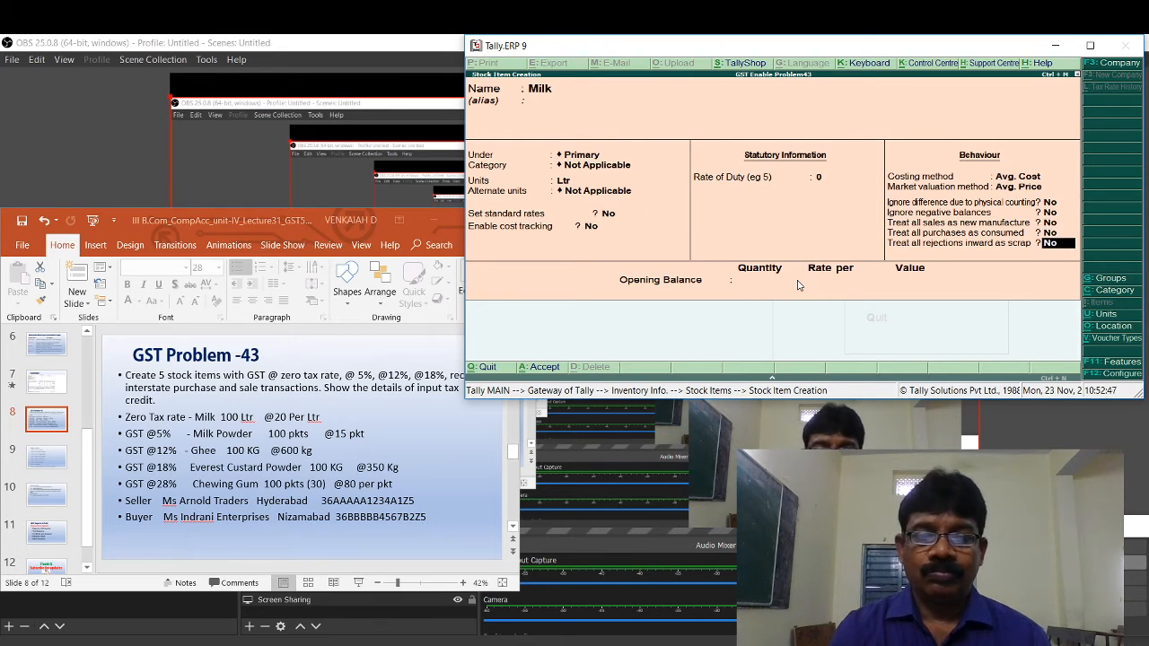
{"action": "key", "text": "Return"}
{"action": "key", "text": "Return"}
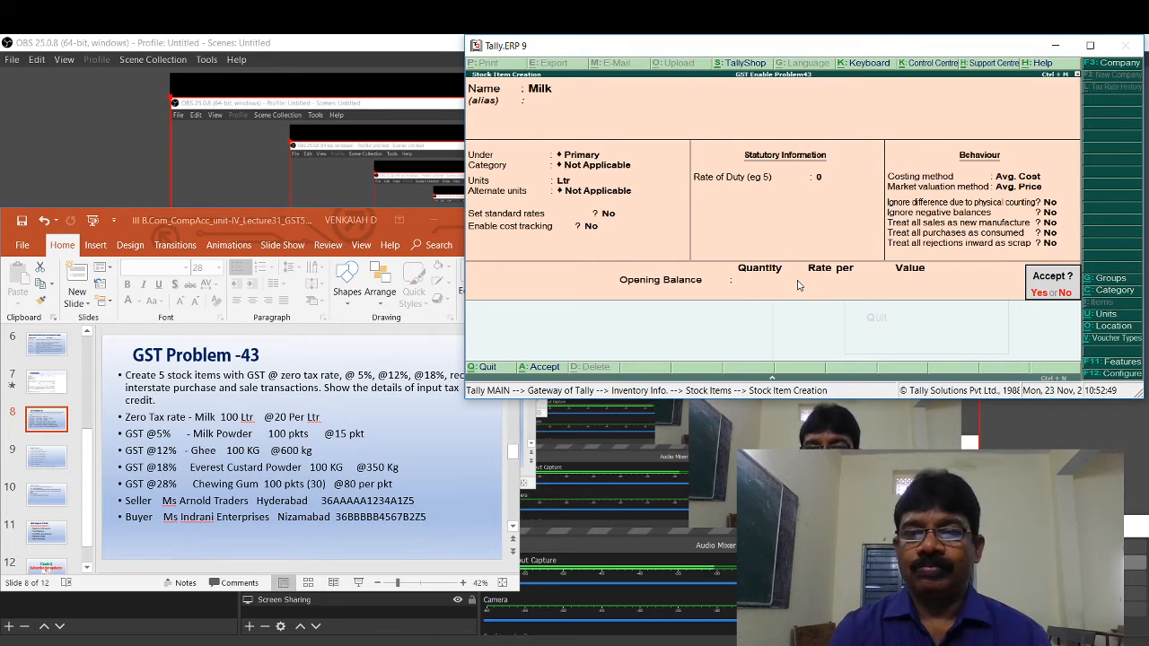
{"action": "key", "text": "Return"}
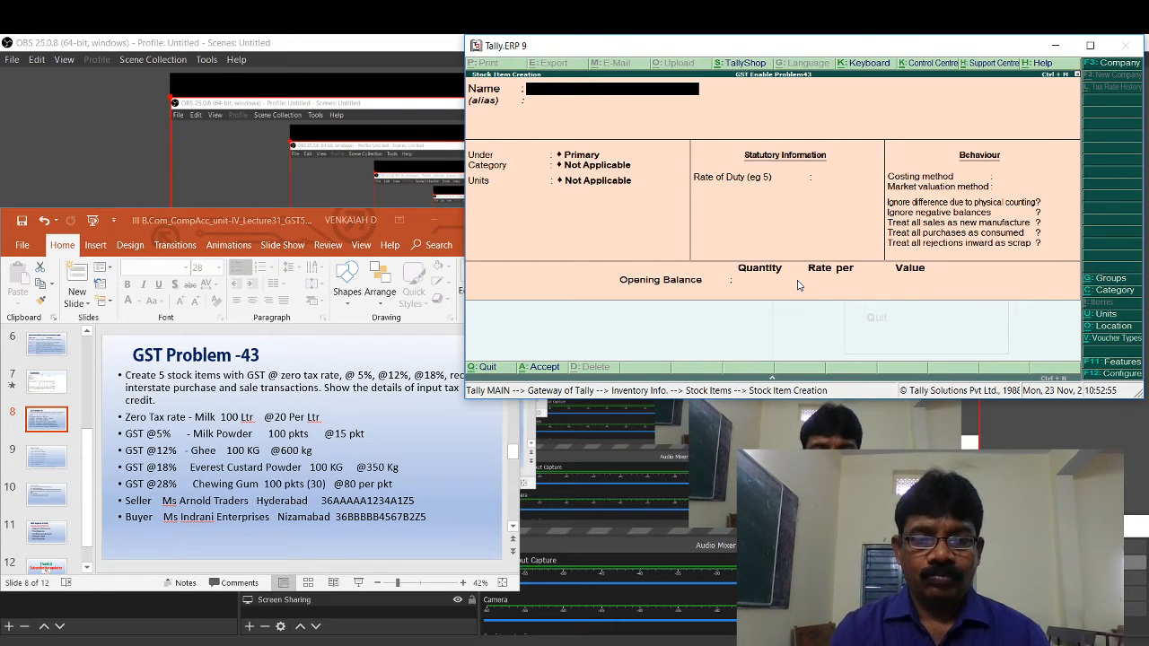
Step: Start another stock item named Milk Powder under Primary, with no alias and category Not Applicable
{"action": "type", "text": "M"}
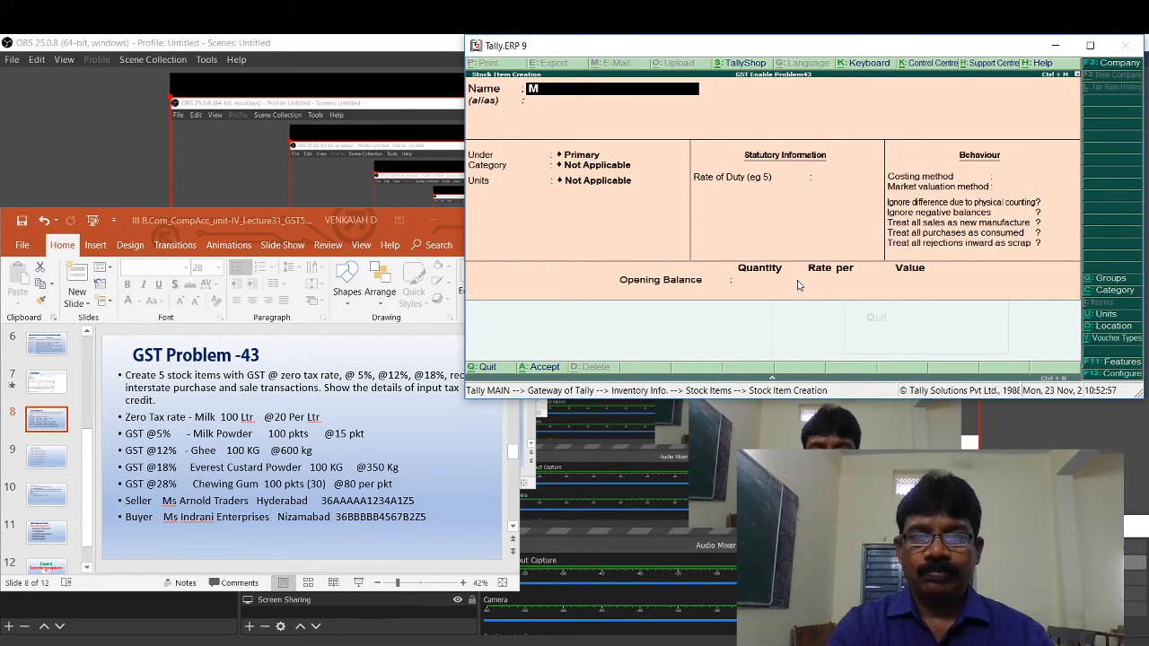
{"action": "type", "text": "ilk P"}
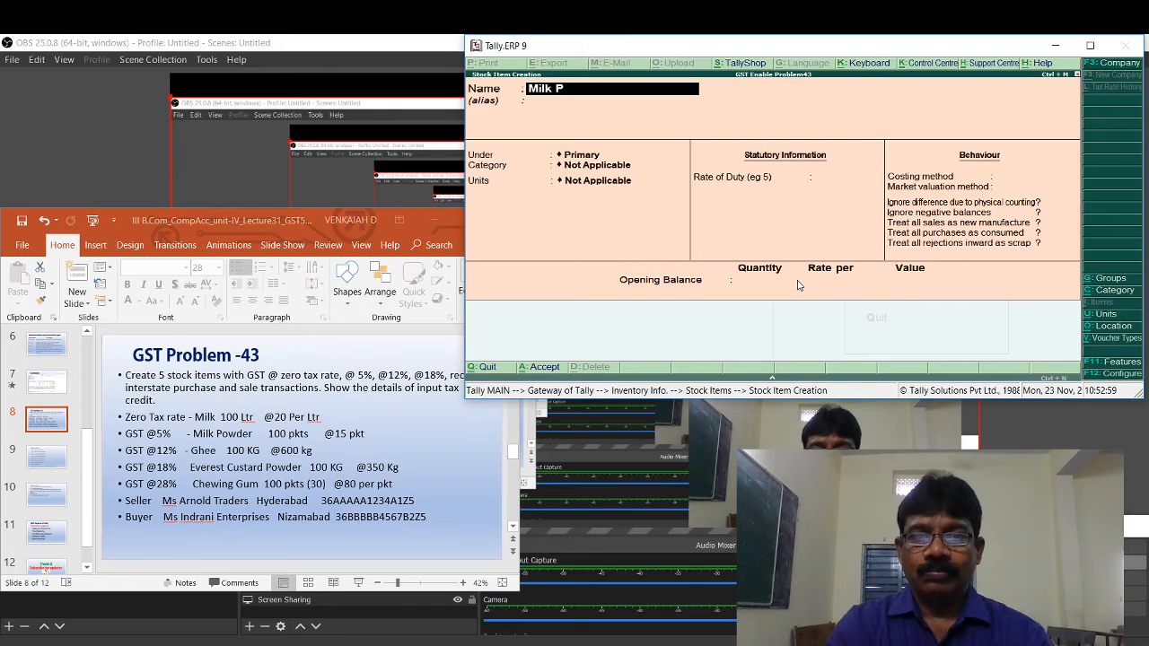
{"action": "type", "text": "owder"}
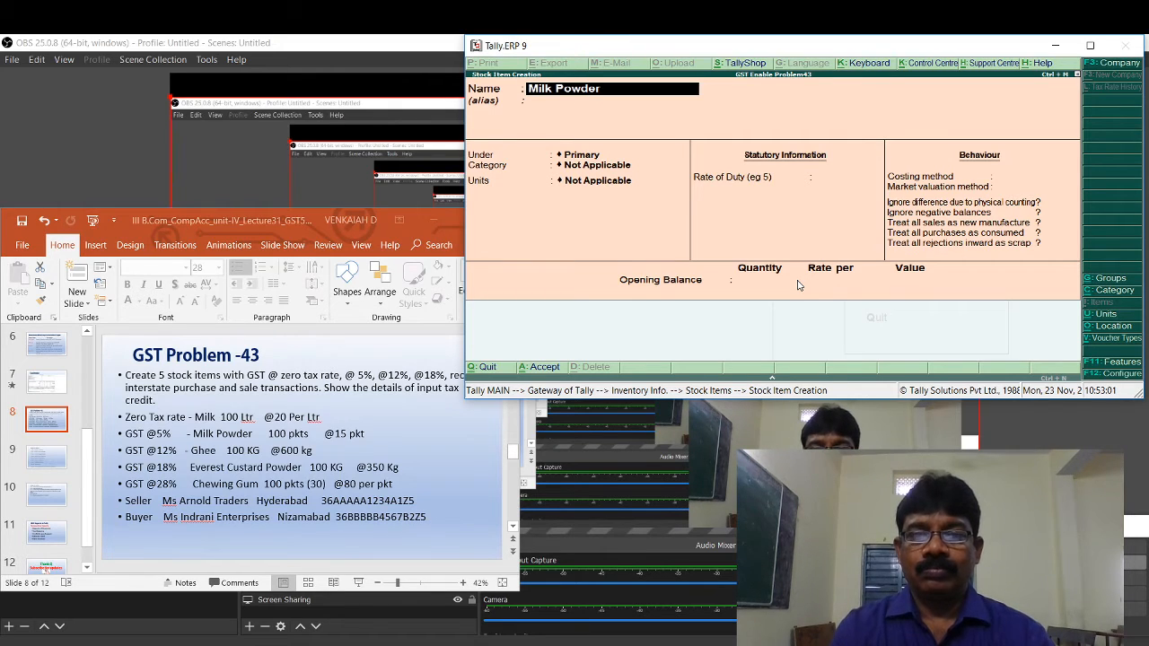
{"action": "key", "text": "Return"}
{"action": "key", "text": "Return"}
{"action": "key", "text": "Return"}
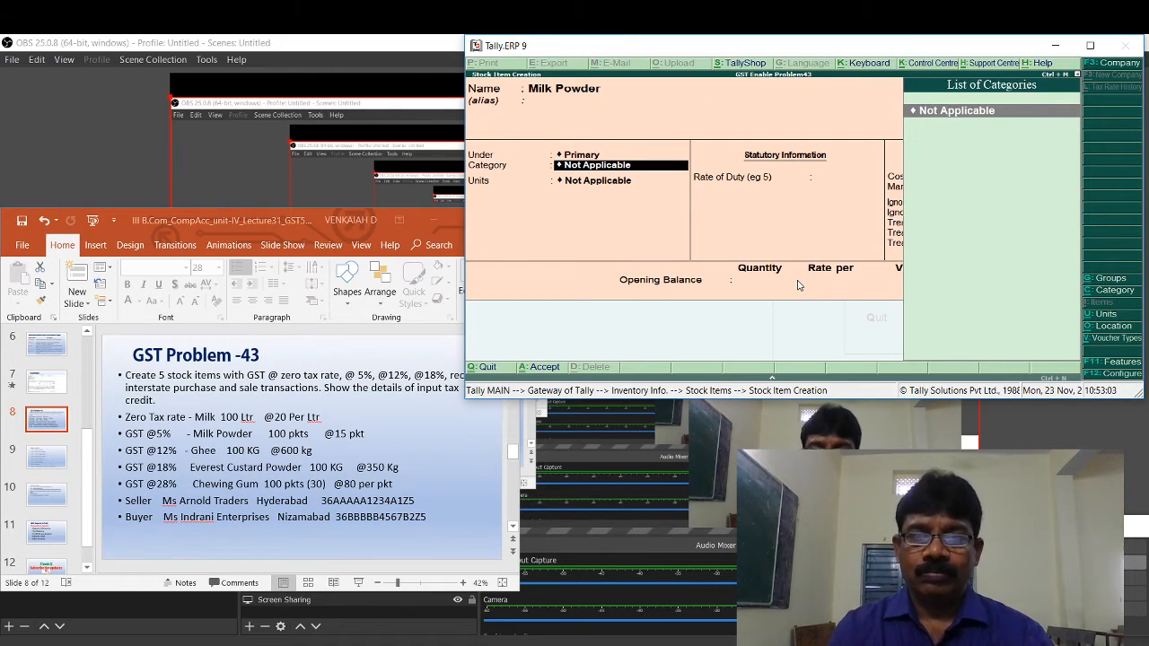
{"action": "key", "text": "Return"}
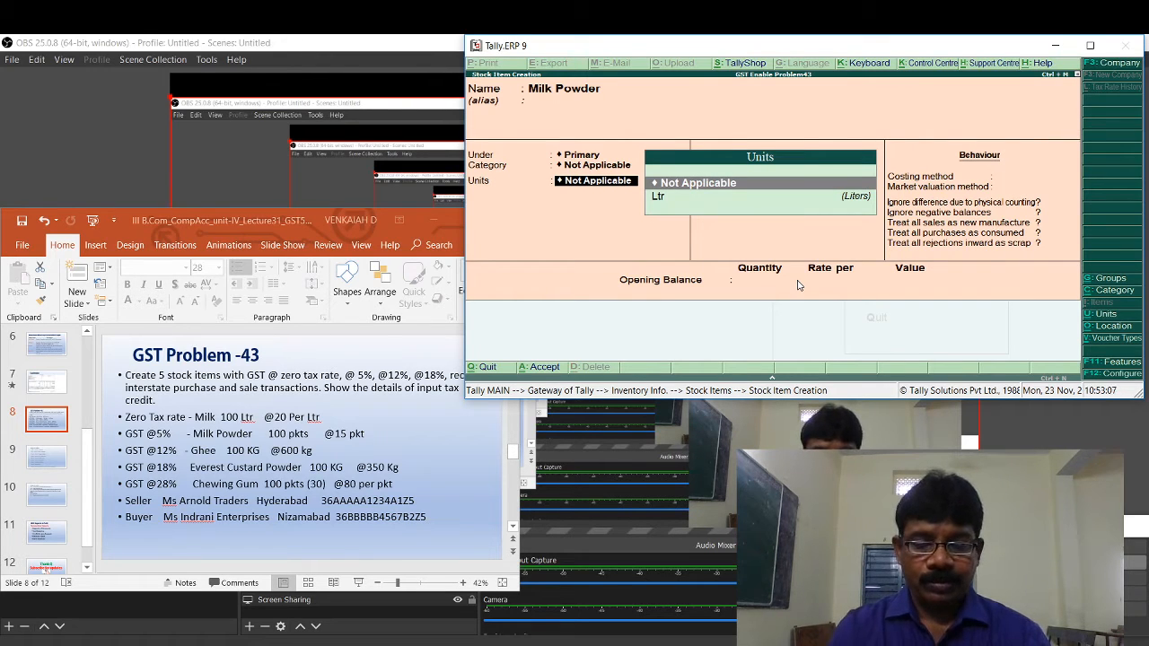
Step: Create a simple unit with symbol Pkt, formal name Packets and 0 decimal places, and assign it to Milk Powder
{"action": "key", "text": "alt+c"}
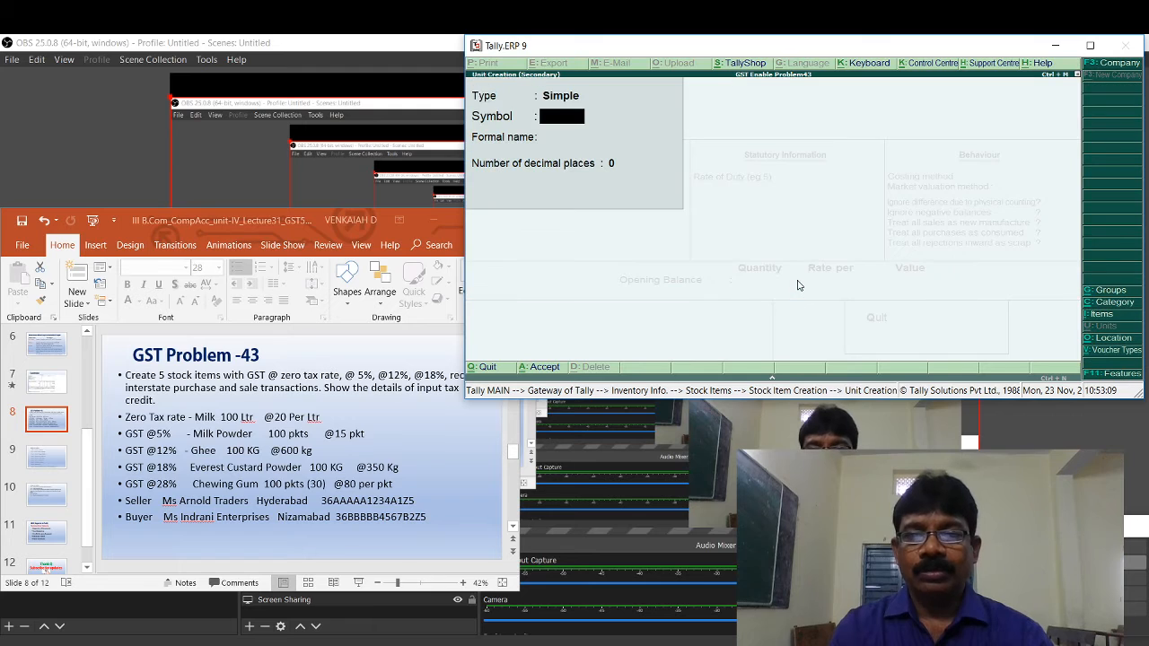
{"action": "type", "text": "Pkt"}
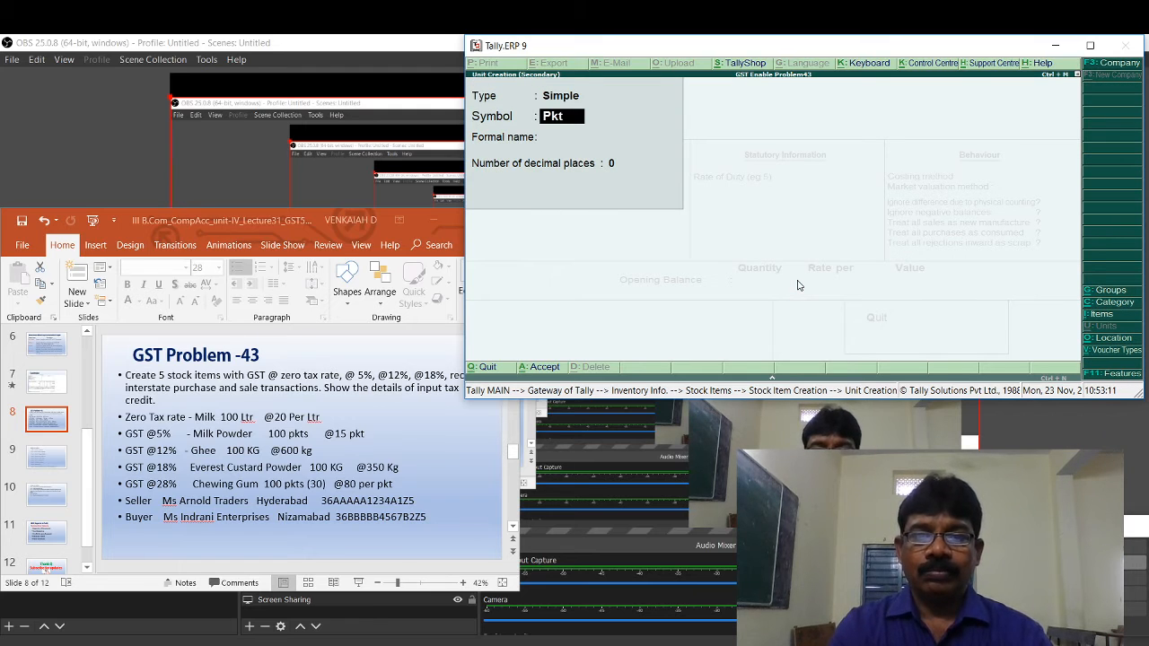
{"action": "key", "text": "Return"}
{"action": "type", "text": "Pac"}
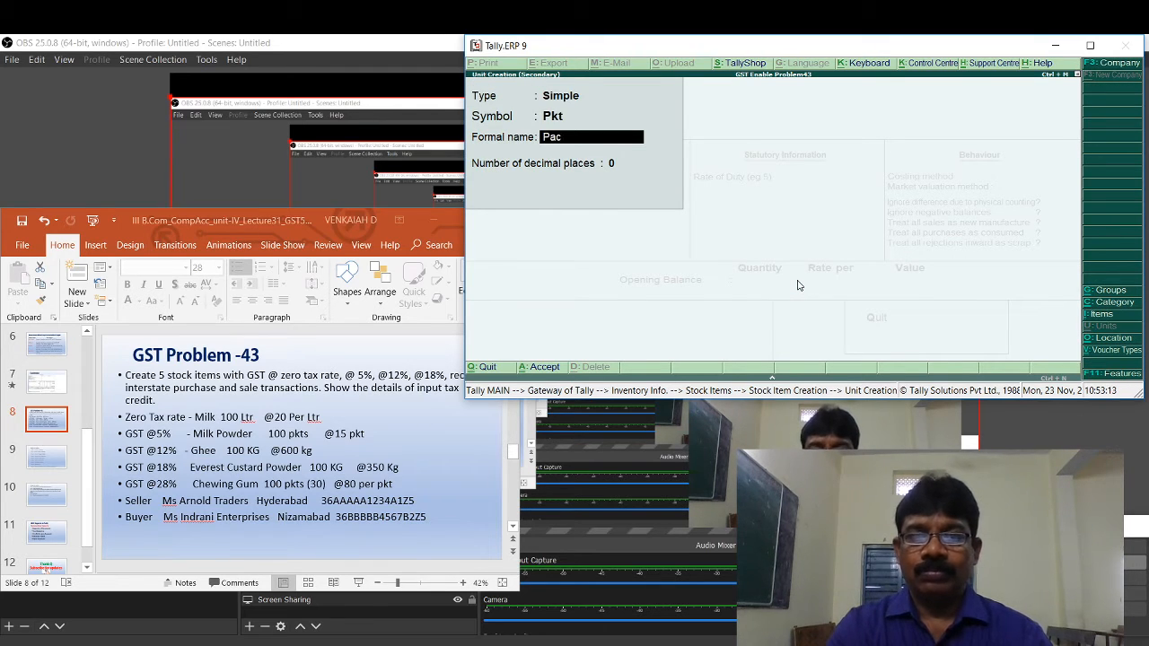
{"action": "type", "text": "kets"}
{"action": "key", "text": "Return"}
{"action": "key", "text": "Return"}
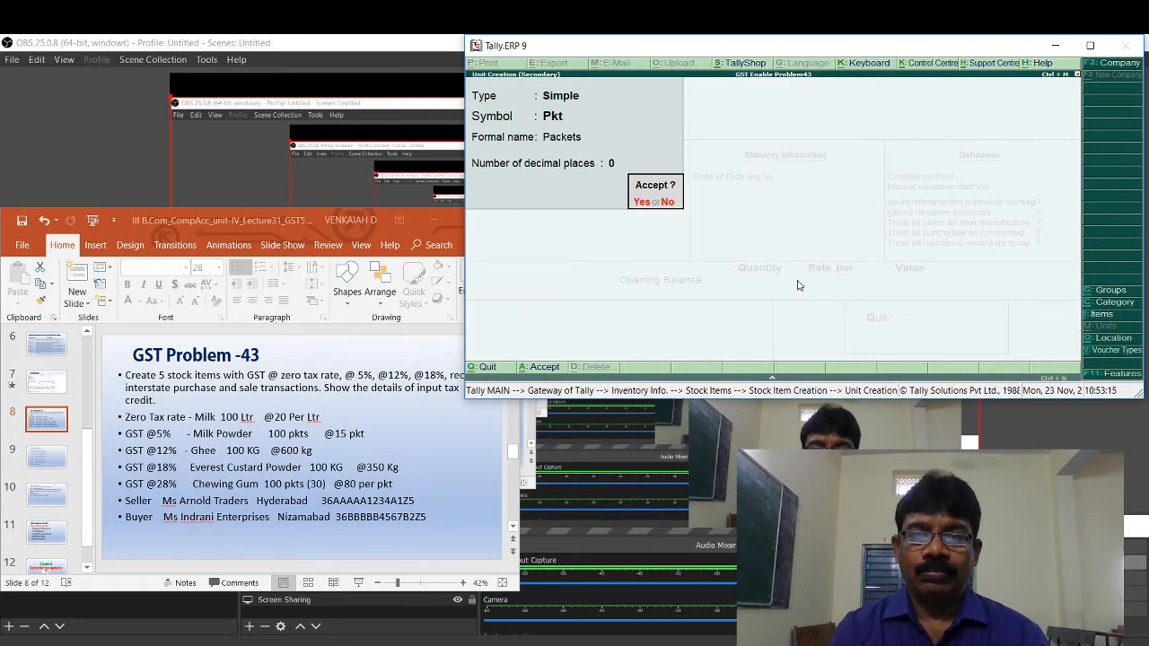
{"action": "key", "text": "Return"}
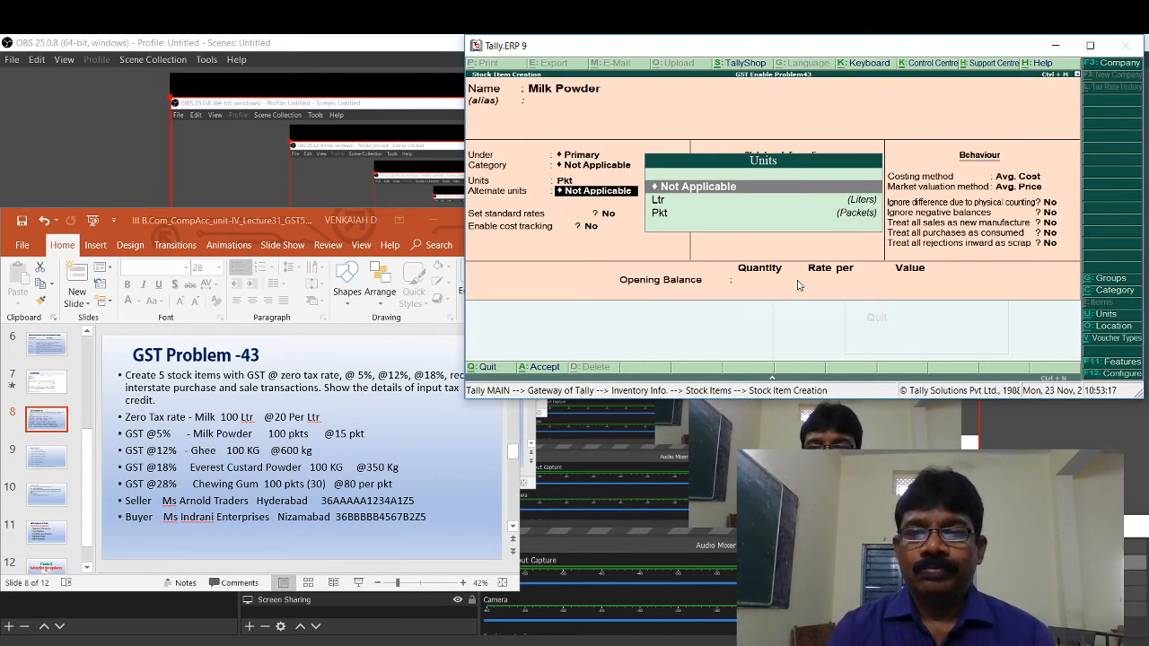
Step: Keep Milk Powder's remaining settings at their defaults, with rate of duty 0 and no opening balance, and save the stock item
{"action": "key", "text": "Return"}
{"action": "key", "text": "Return"}
{"action": "key", "text": "Return"}
{"action": "key", "text": "Return"}
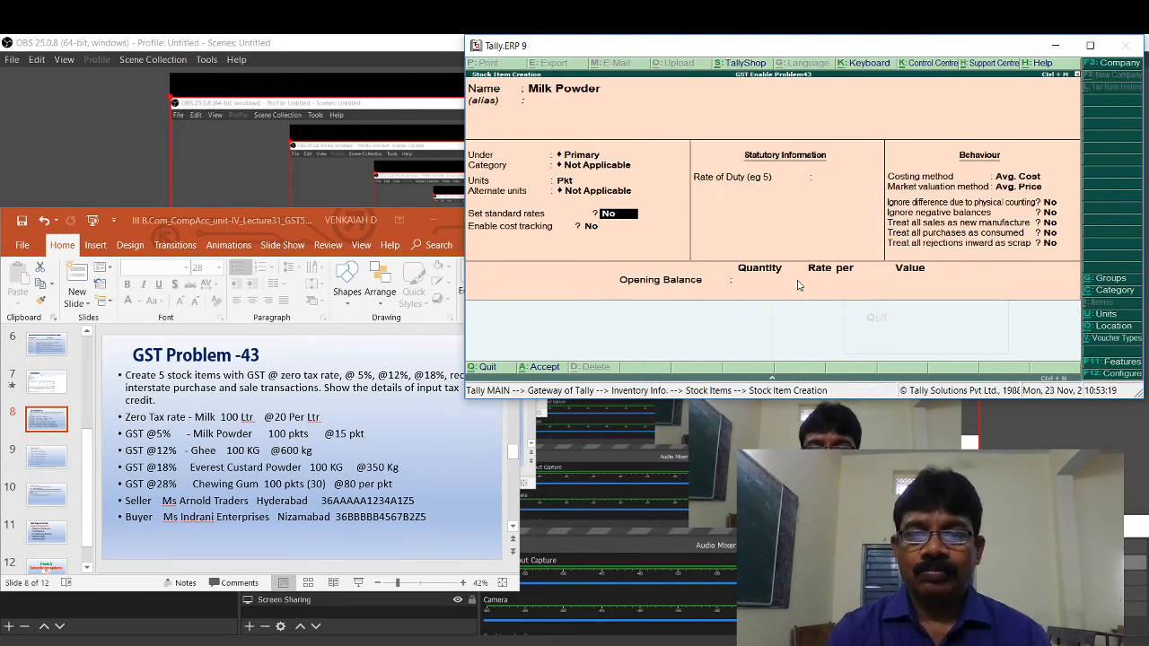
{"action": "key", "text": "Return"}
{"action": "key", "text": "Return"}
{"action": "key", "text": "Return"}
{"action": "key", "text": "Return"}
{"action": "key", "text": "Return"}
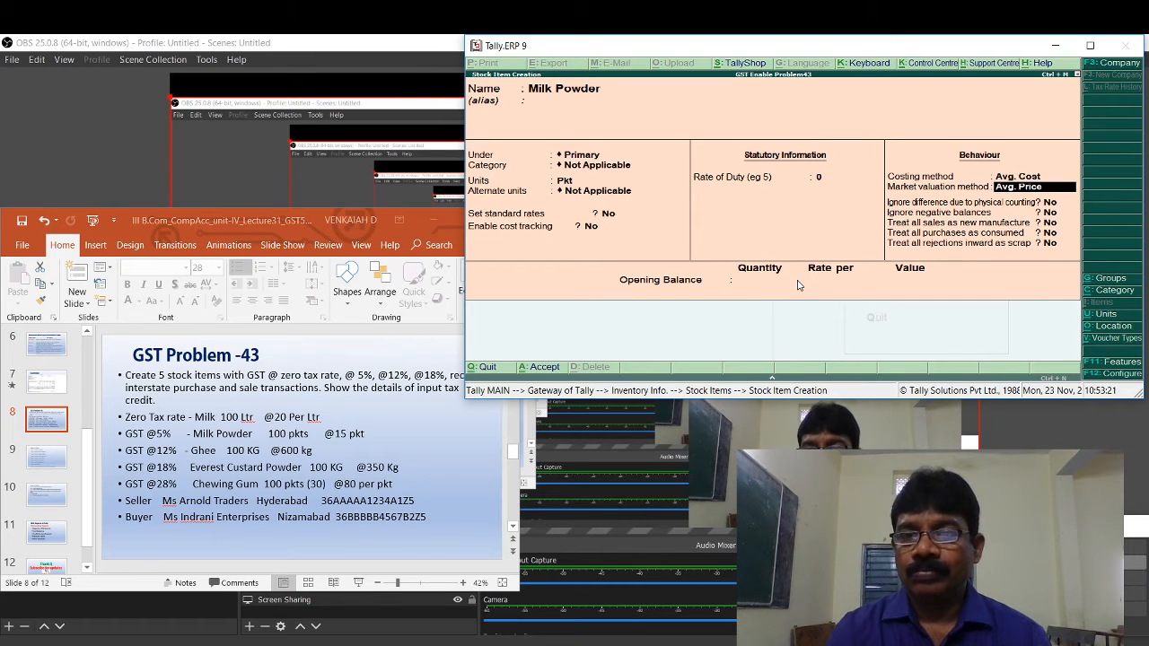
{"action": "key", "text": "Return"}
{"action": "key", "text": "Return"}
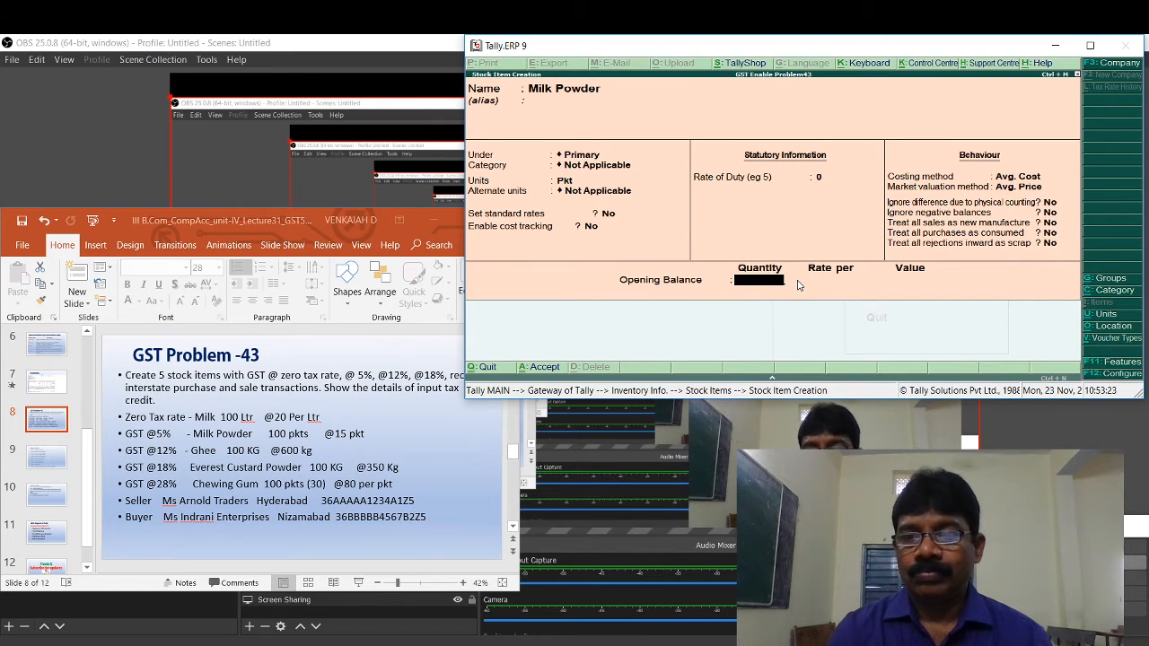
{"action": "key", "text": "Return"}
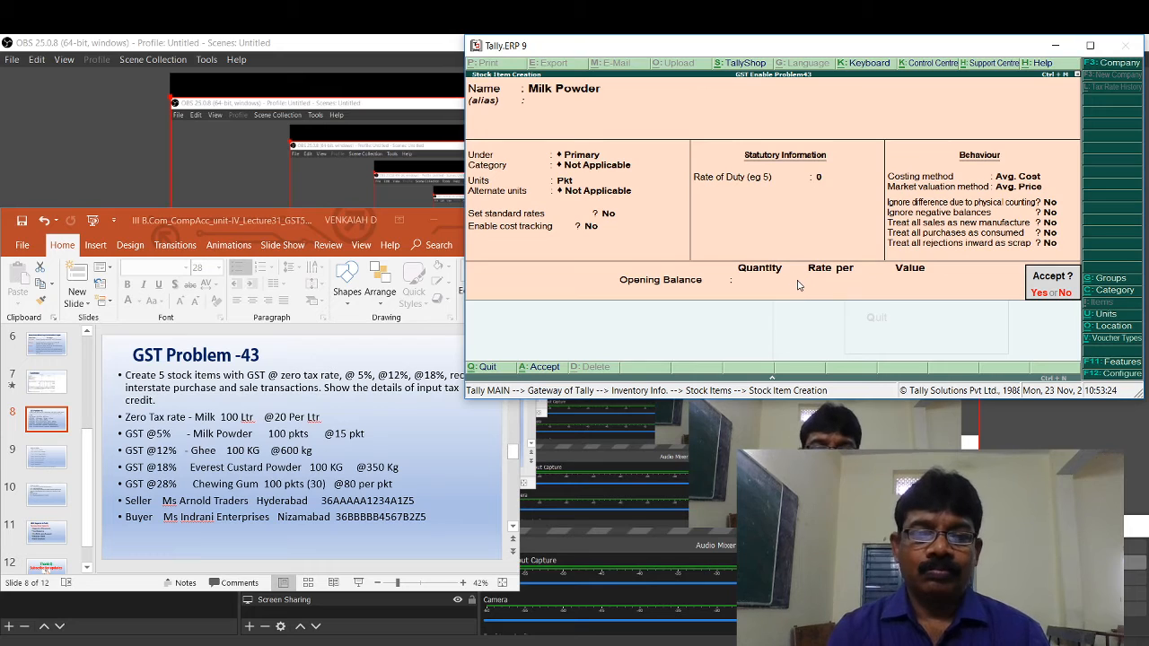
{"action": "key", "text": "Return"}
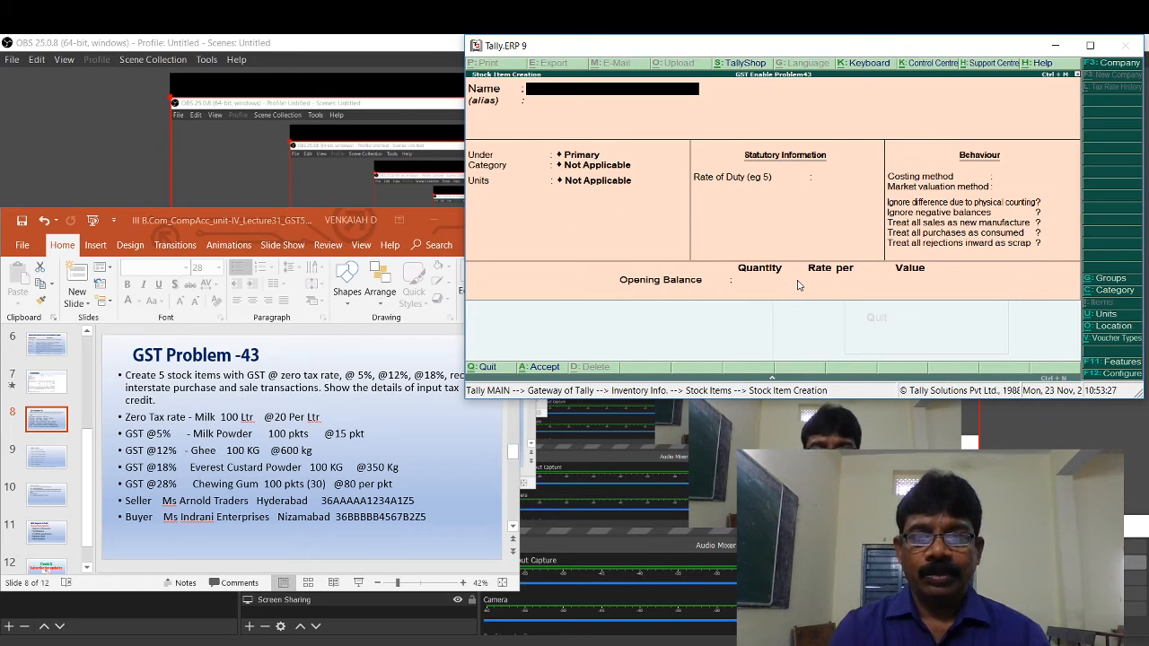
Step: Start a stock item named Custard Powder under Primary, with no alias and category Not Applicable
{"action": "type", "text": "C"}
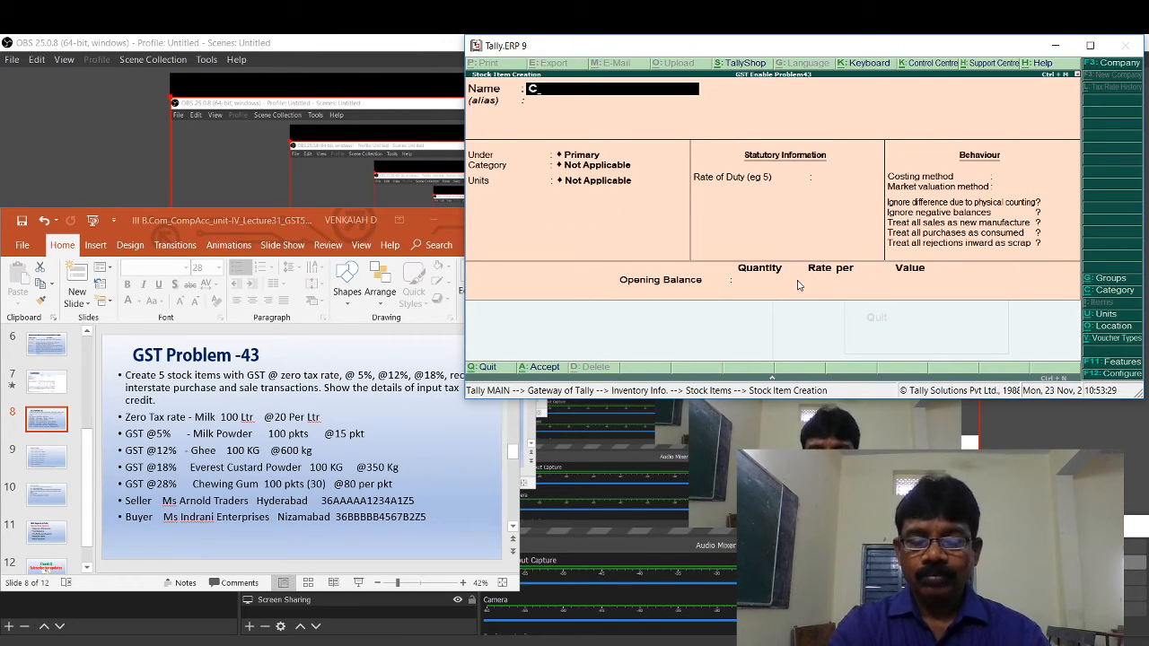
{"action": "type", "text": "ustard"}
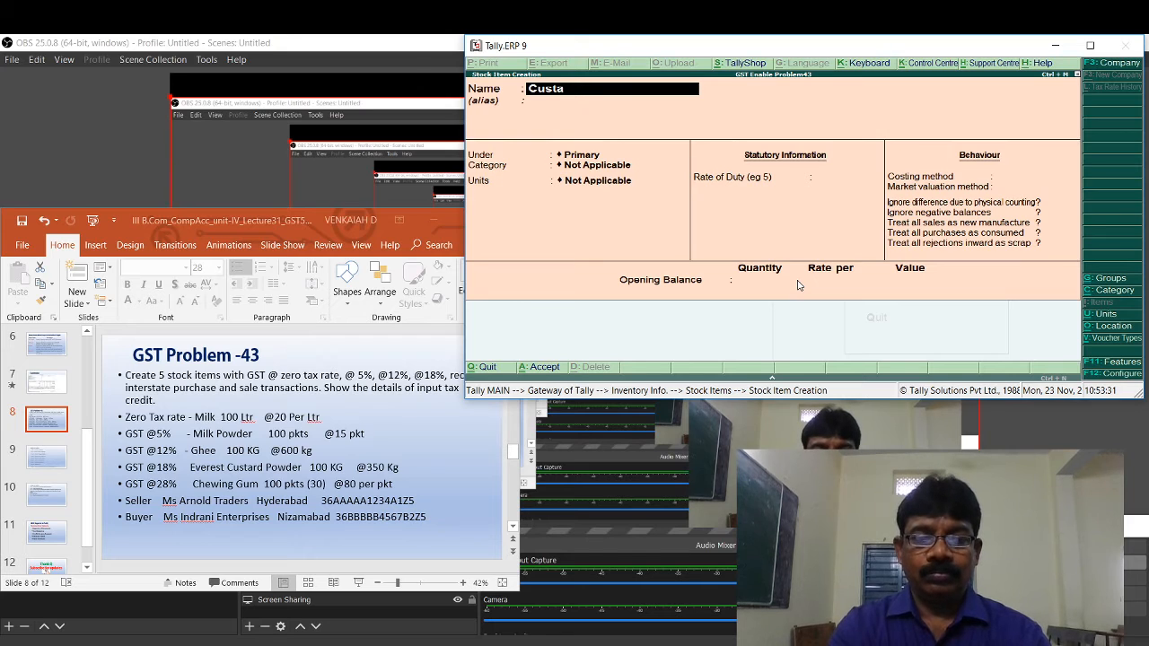
{"action": "type", "text": "owder"}
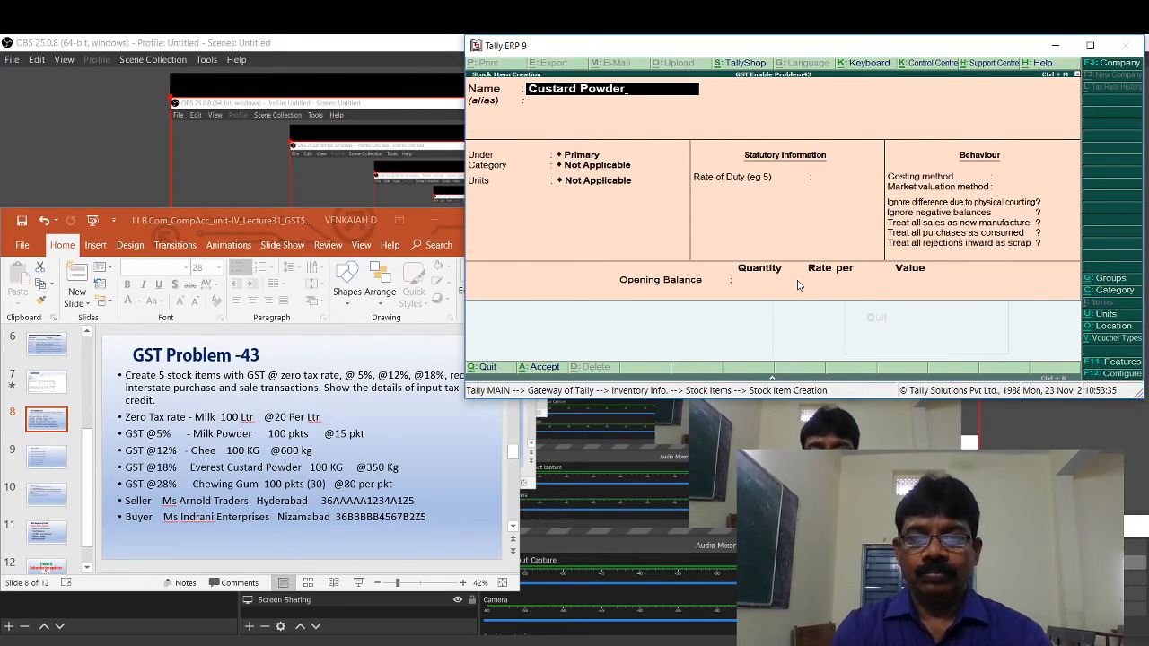
{"action": "key", "text": "Return"}
{"action": "key", "text": "Return"}
{"action": "key", "text": "Return"}
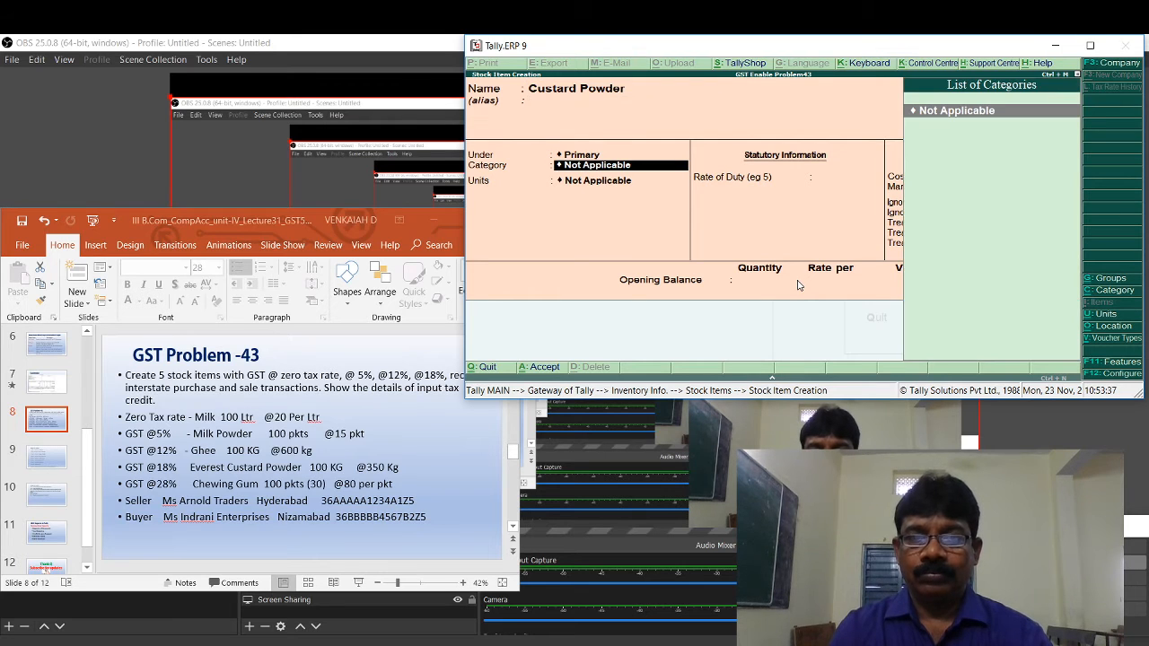
{"action": "key", "text": "Return"}
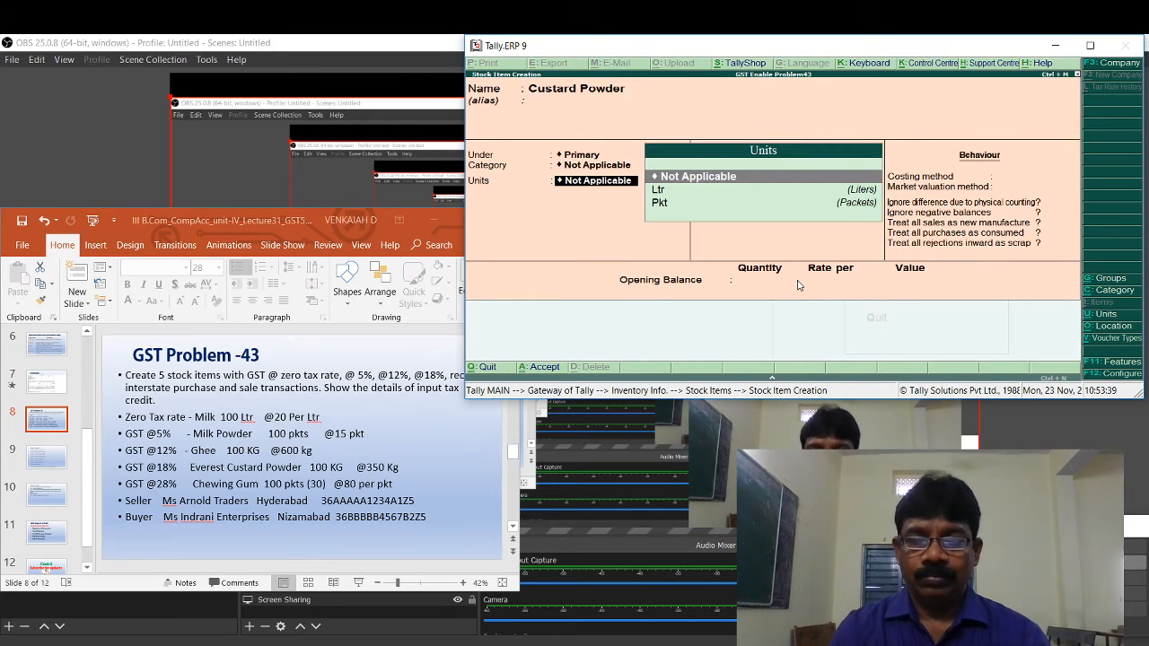
Step: Create a simple unit with symbol KG, formal name Kilograms and 0 decimal places, and assign it to Custard Powder
{"action": "key", "text": "alt+c"}
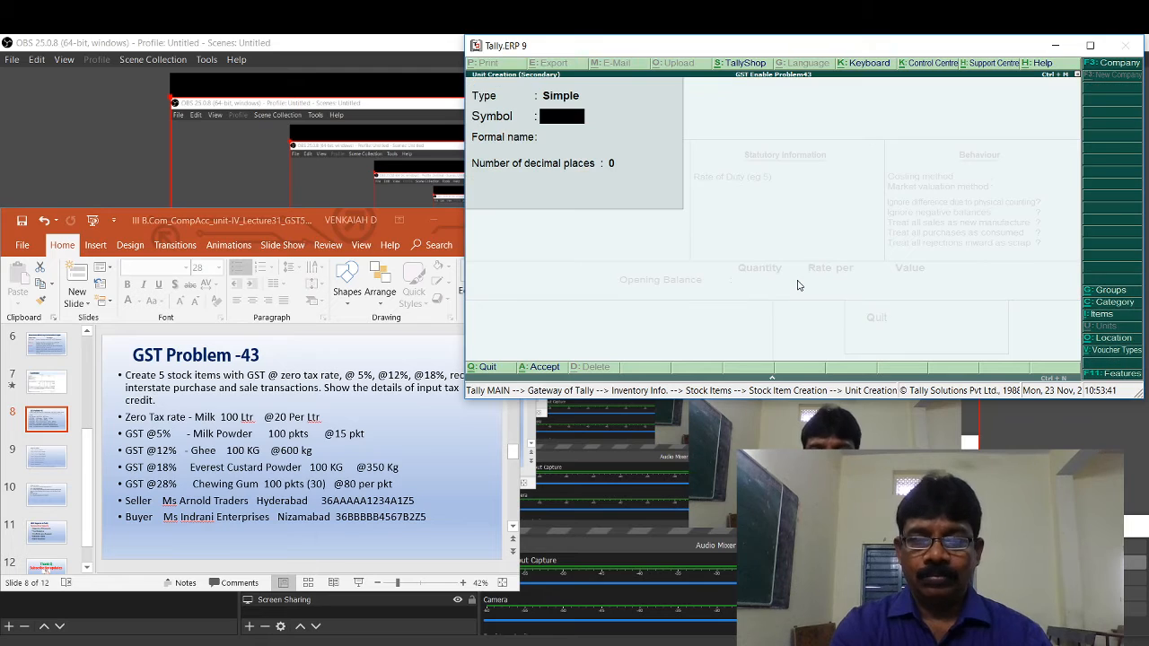
{"action": "type", "text": "K2"}
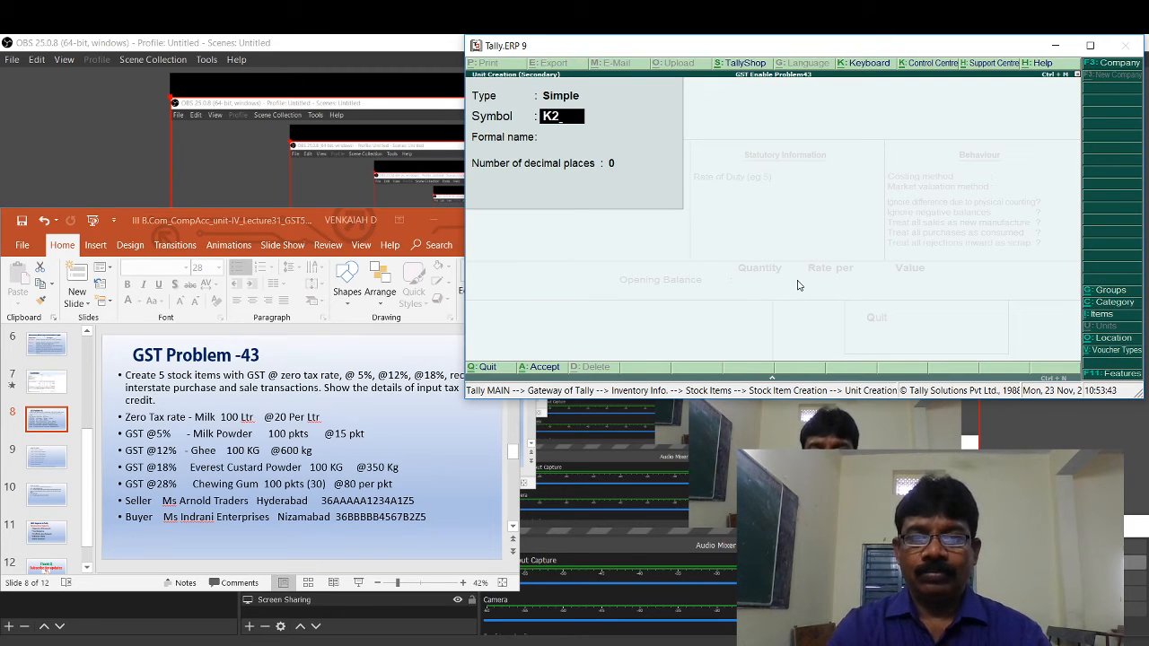
{"action": "key", "text": "BackSpace"}
{"action": "key", "text": "Return"}
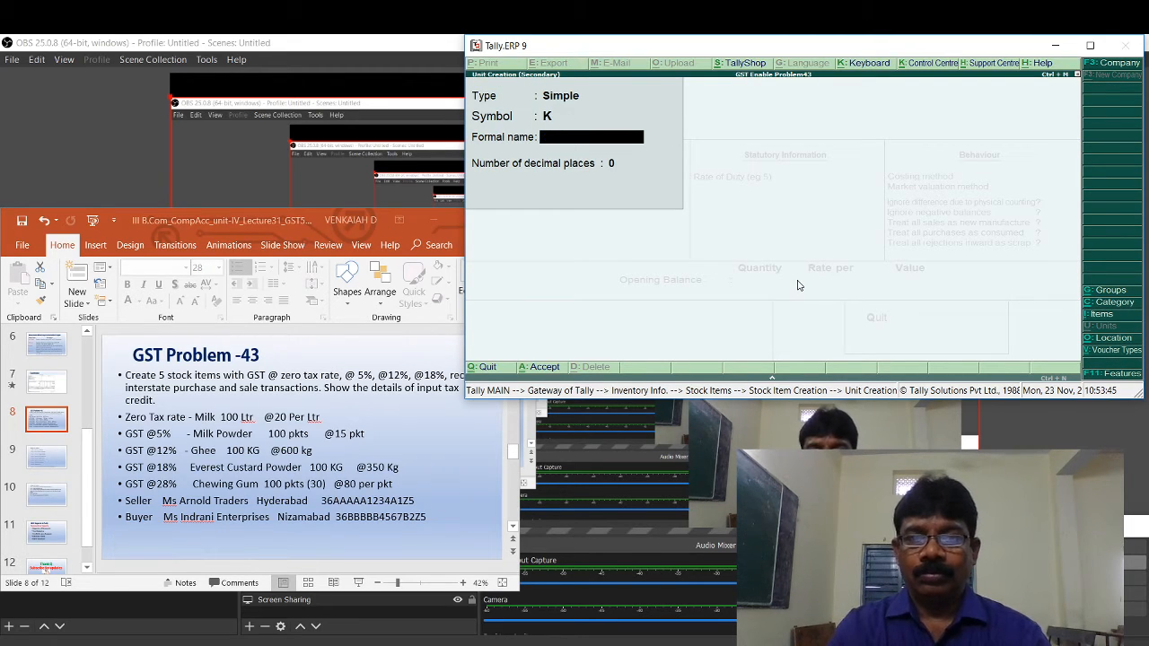
{"action": "key", "text": "BackSpace"}
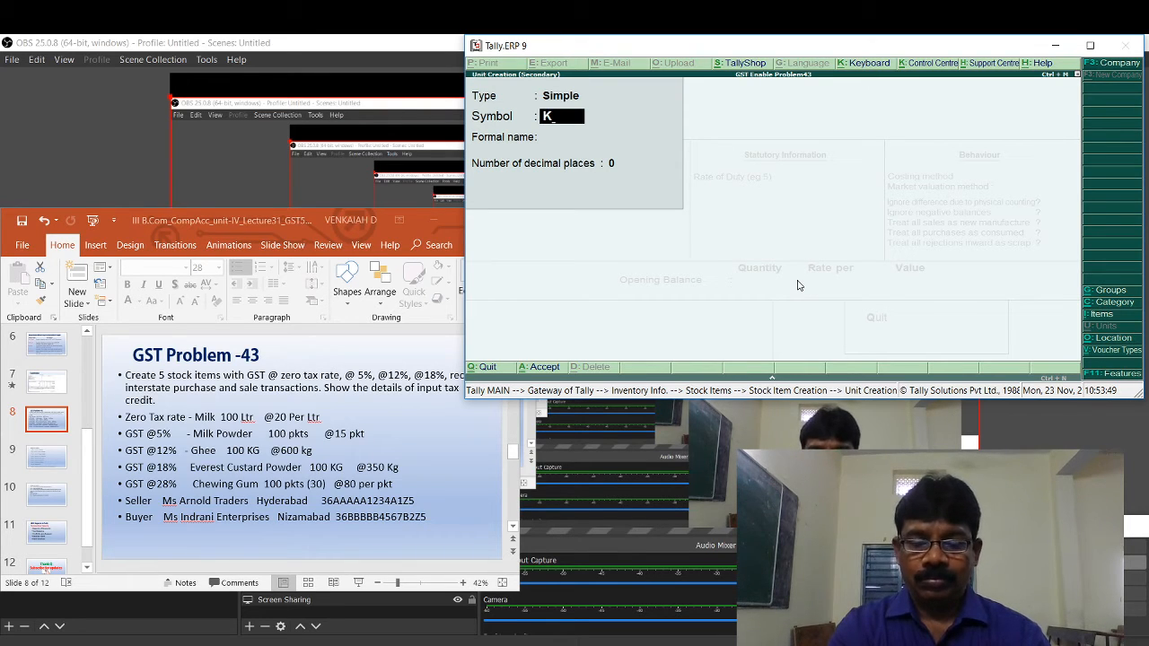
{"action": "type", "text": "G"}
{"action": "key", "text": "Return"}
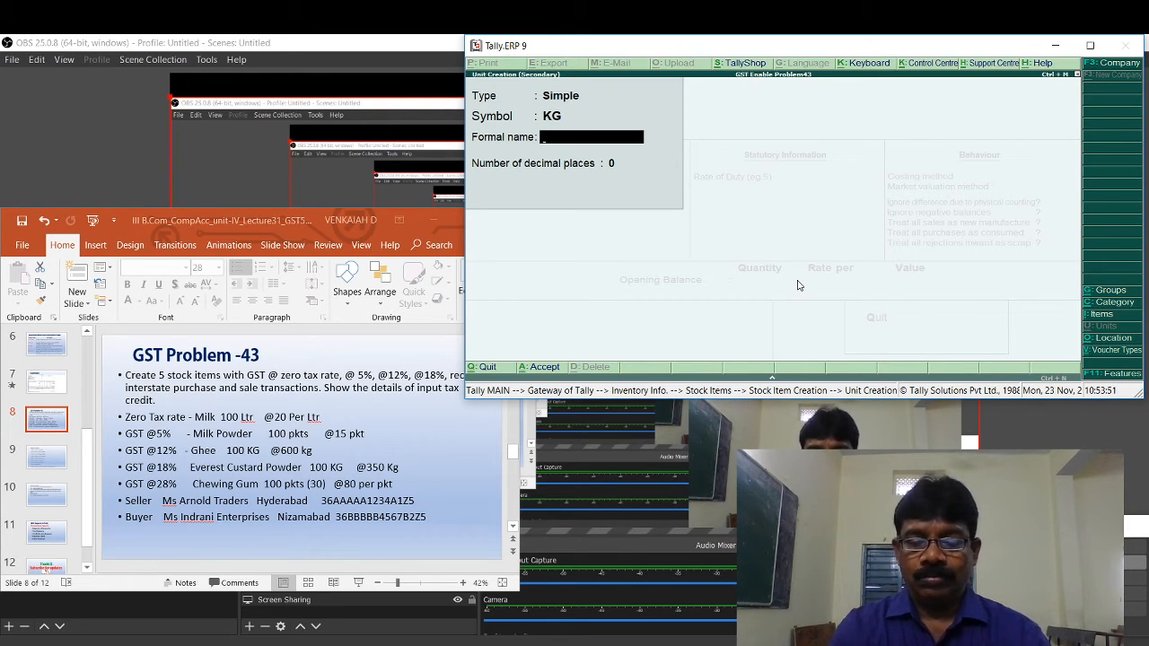
{"action": "type", "text": "Kilogra"}
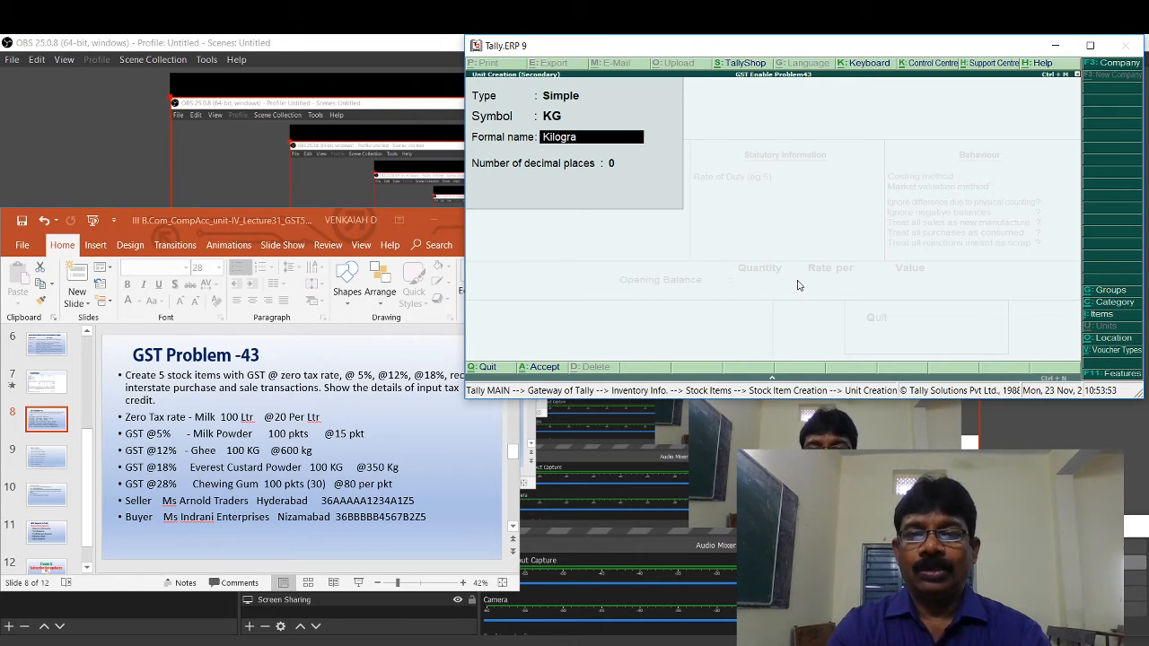
{"action": "type", "text": "ms"}
{"action": "key", "text": "Return"}
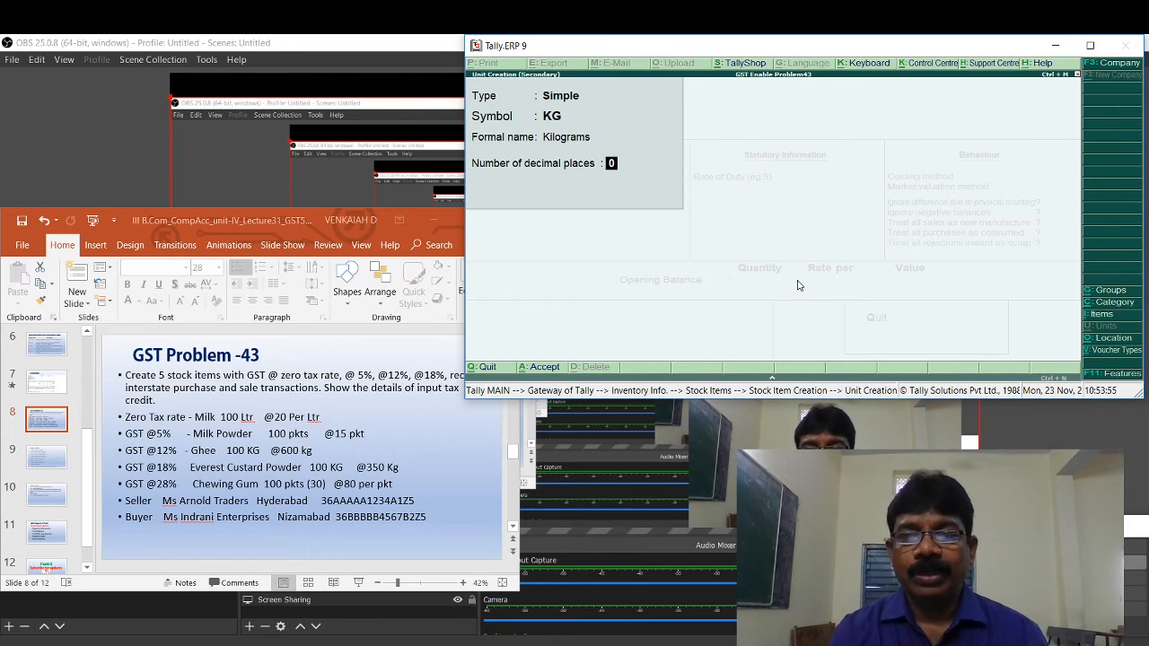
{"action": "key", "text": "Return"}
{"action": "key", "text": "Return"}
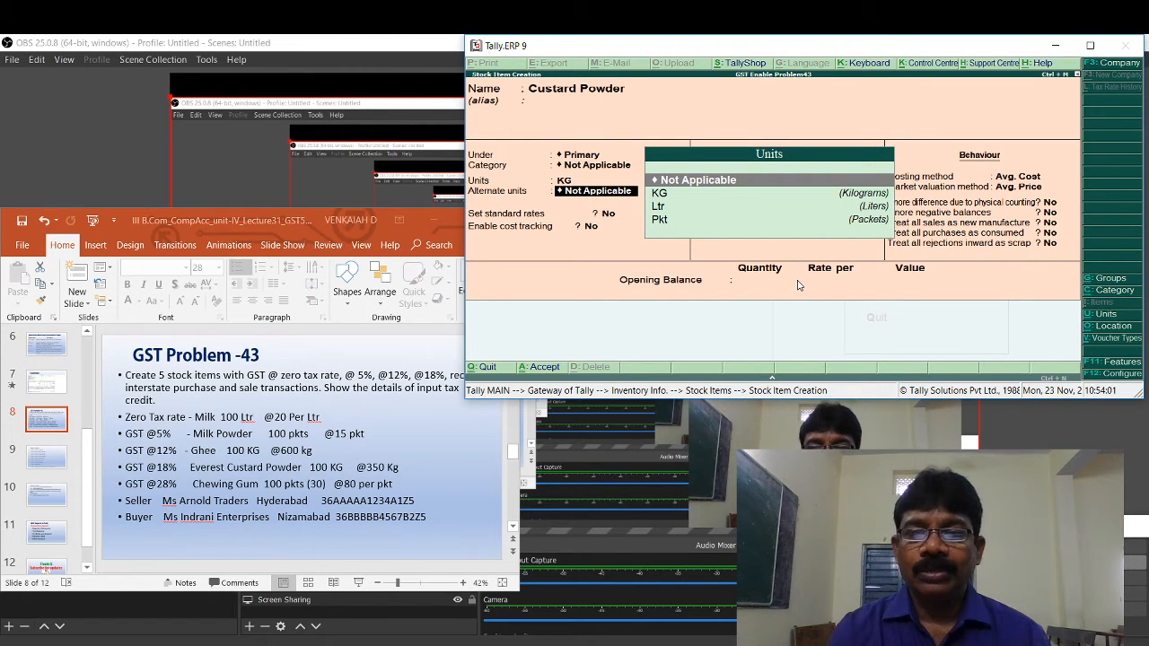
Step: Keep Custard Powder's remaining settings at their defaults, with rate of duty 0 and no opening balance, and save the stock item
{"action": "key", "text": "Return"}
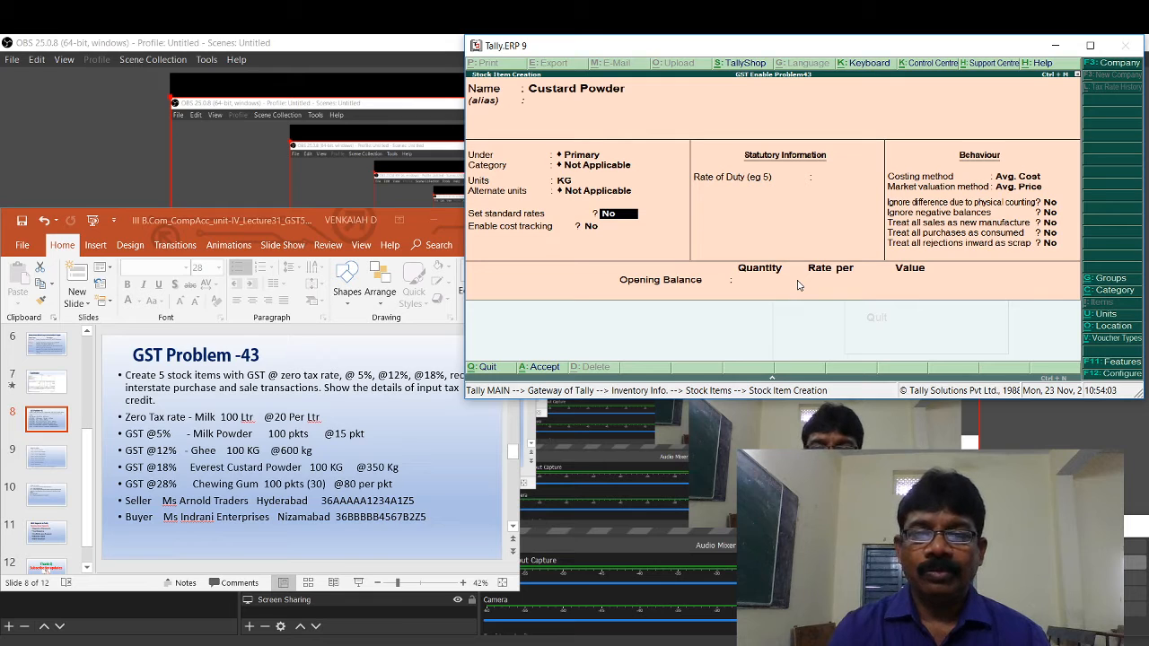
{"action": "key", "text": "Return"}
{"action": "key", "text": "Return"}
{"action": "key", "text": "Return"}
{"action": "key", "text": "Return"}
{"action": "key", "text": "Return"}
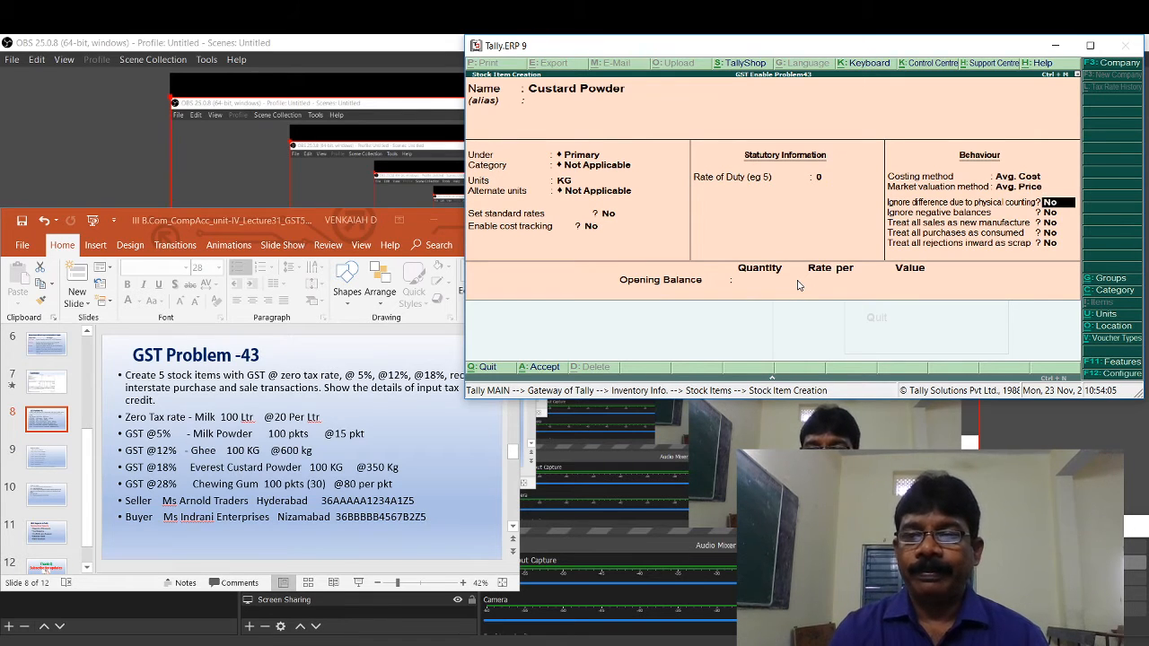
{"action": "key", "text": "Return"}
{"action": "key", "text": "Return"}
{"action": "key", "text": "Return"}
{"action": "key", "text": "Return"}
{"action": "key", "text": "Return"}
{"action": "key", "text": "Return"}
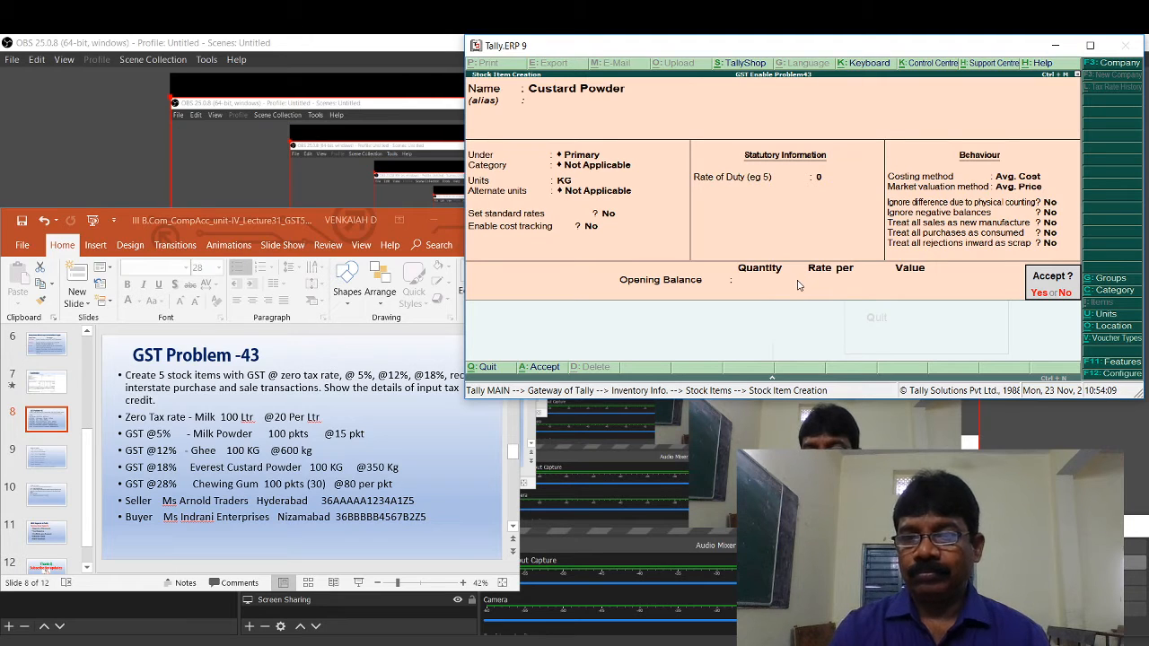
{"action": "key", "text": "Return"}
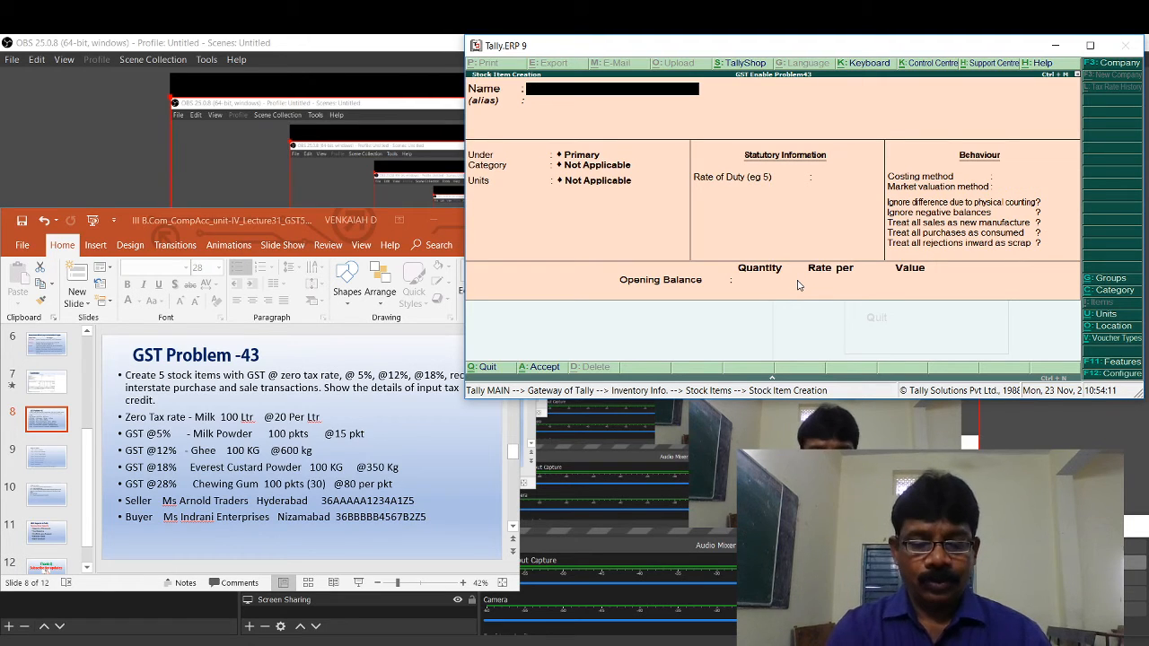
Step: Start a stock item named Chewing Gum under Primary, with no alias, category Not Applicable and Pkt as its unit
{"action": "type", "text": "C"}
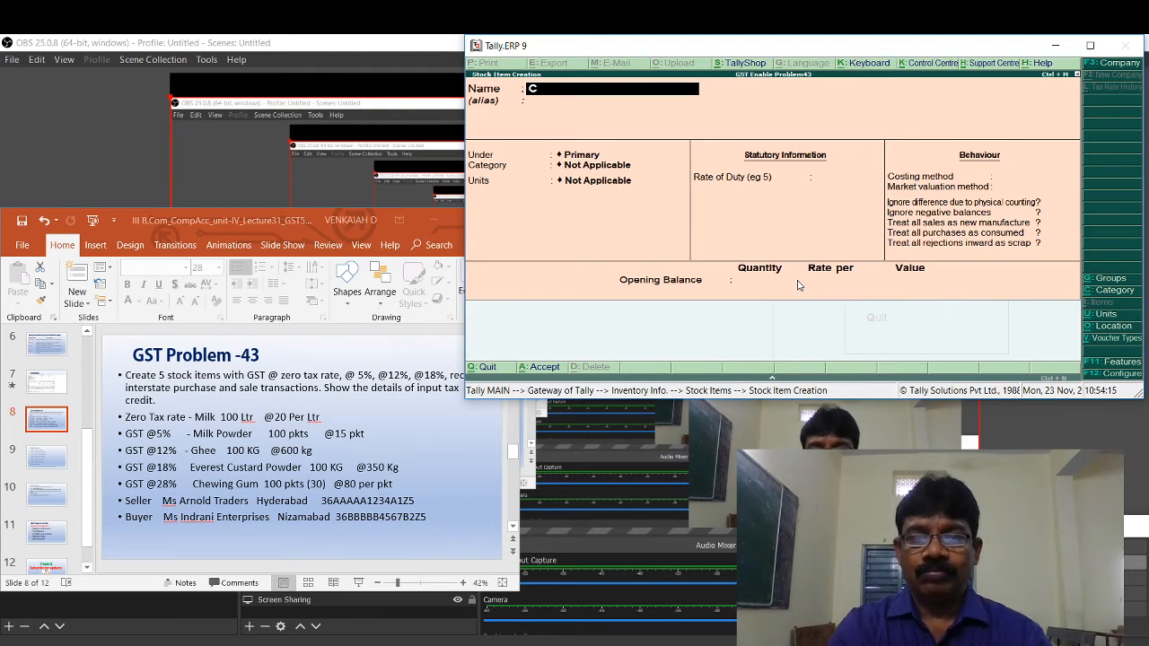
{"action": "type", "text": "hewing Gum"}
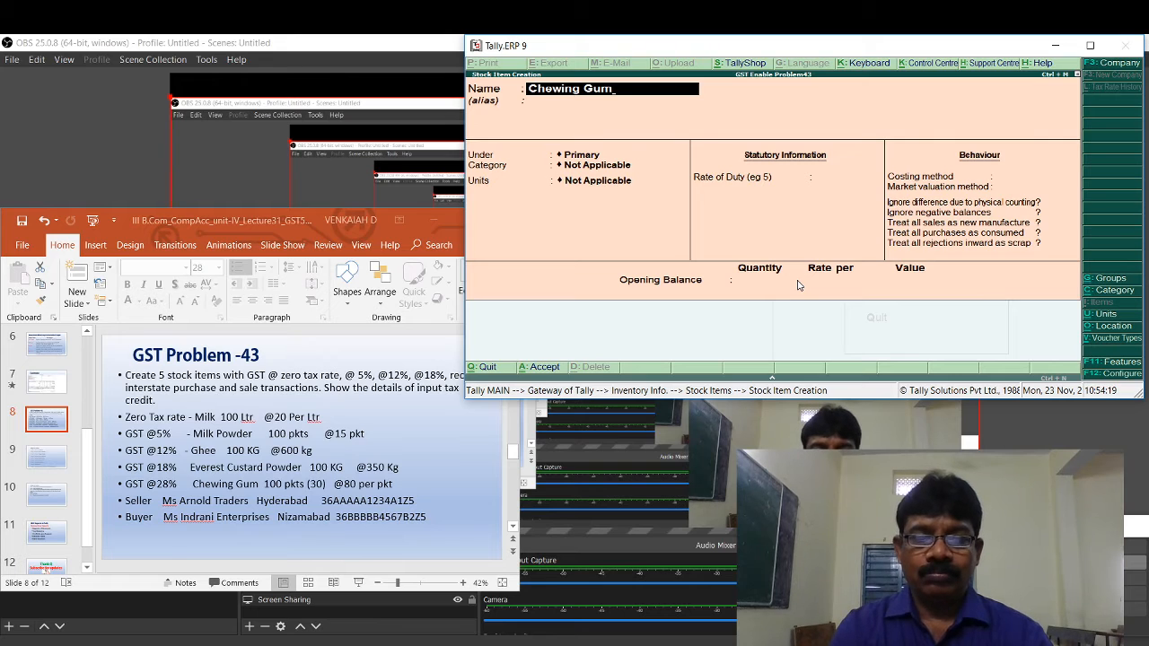
{"action": "key", "text": "Return"}
{"action": "key", "text": "Return"}
{"action": "key", "text": "Return"}
{"action": "key", "text": "Return"}
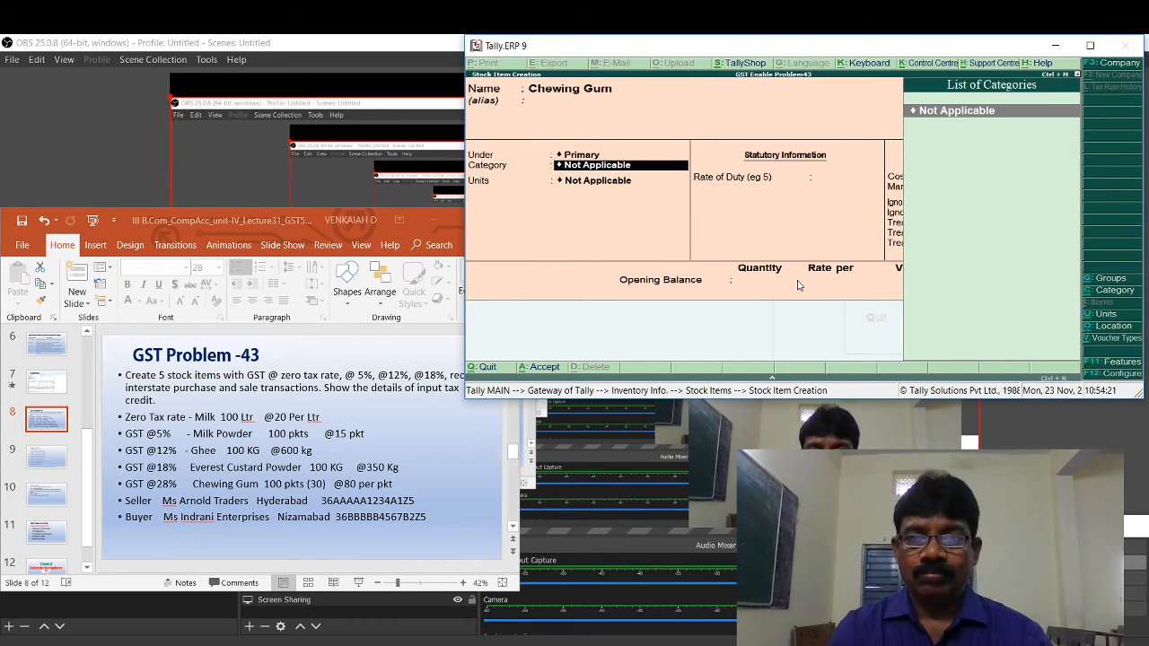
{"action": "key", "text": "Down"}
{"action": "key", "text": "Down"}
{"action": "key", "text": "Down"}
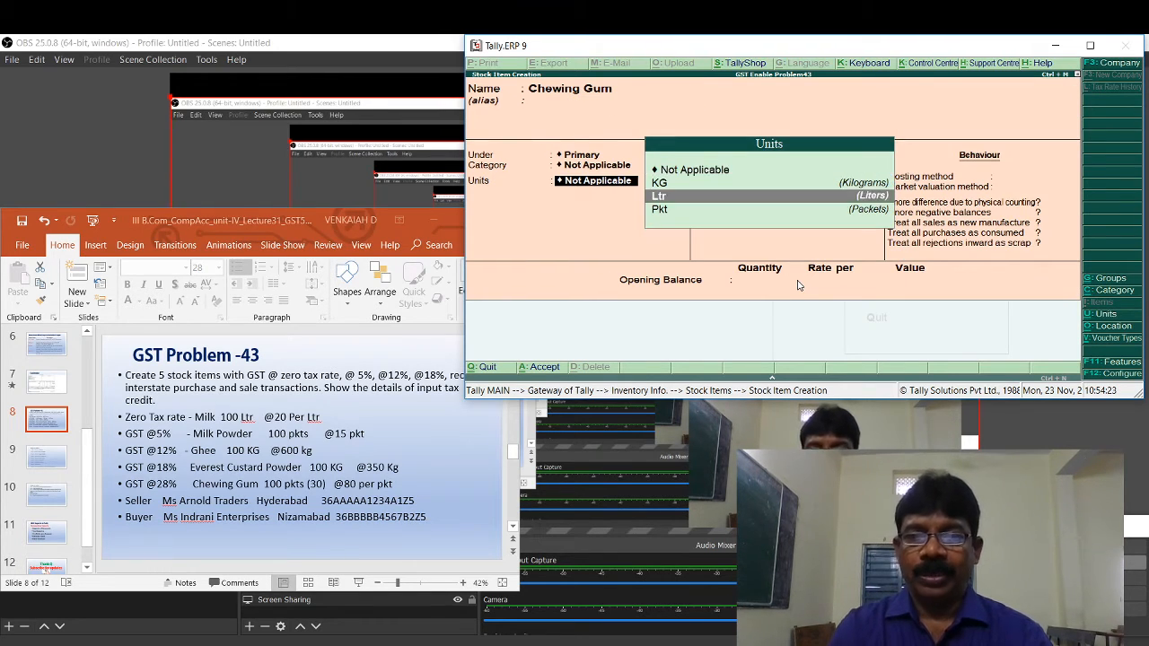
{"action": "key", "text": "Return"}
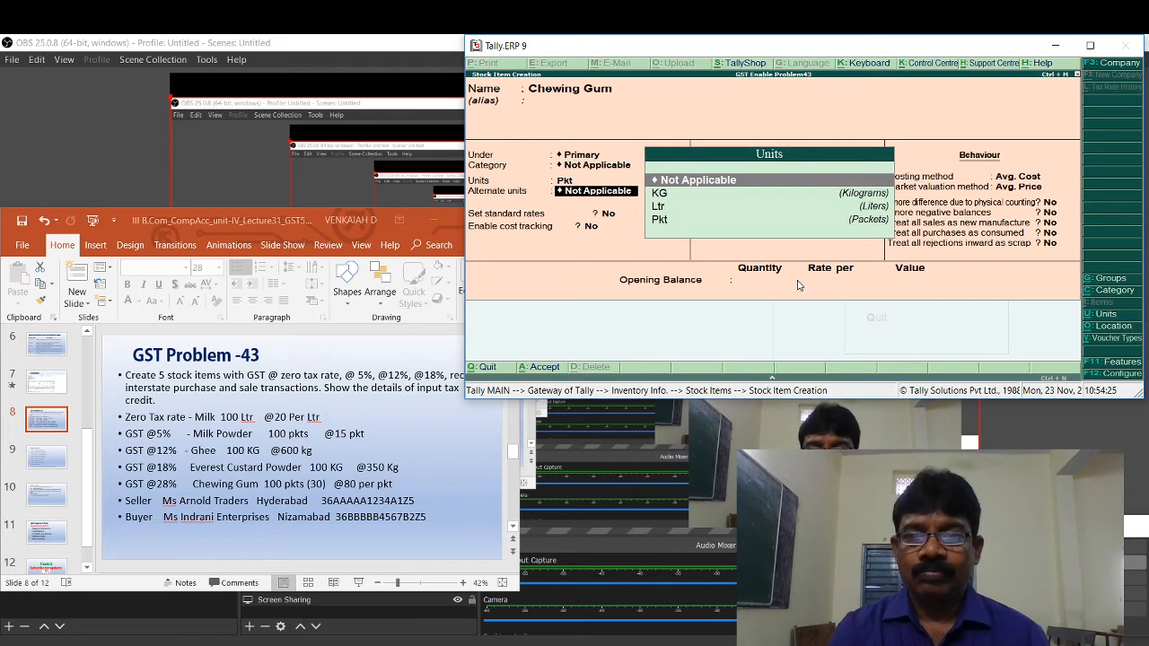
Step: Keep Chewing Gum's remaining settings at their defaults, with rate of duty 0 and no opening balance, and save the stock item
{"action": "key", "text": "Return"}
{"action": "key", "text": "Return"}
{"action": "key", "text": "Return"}
{"action": "key", "text": "Return"}
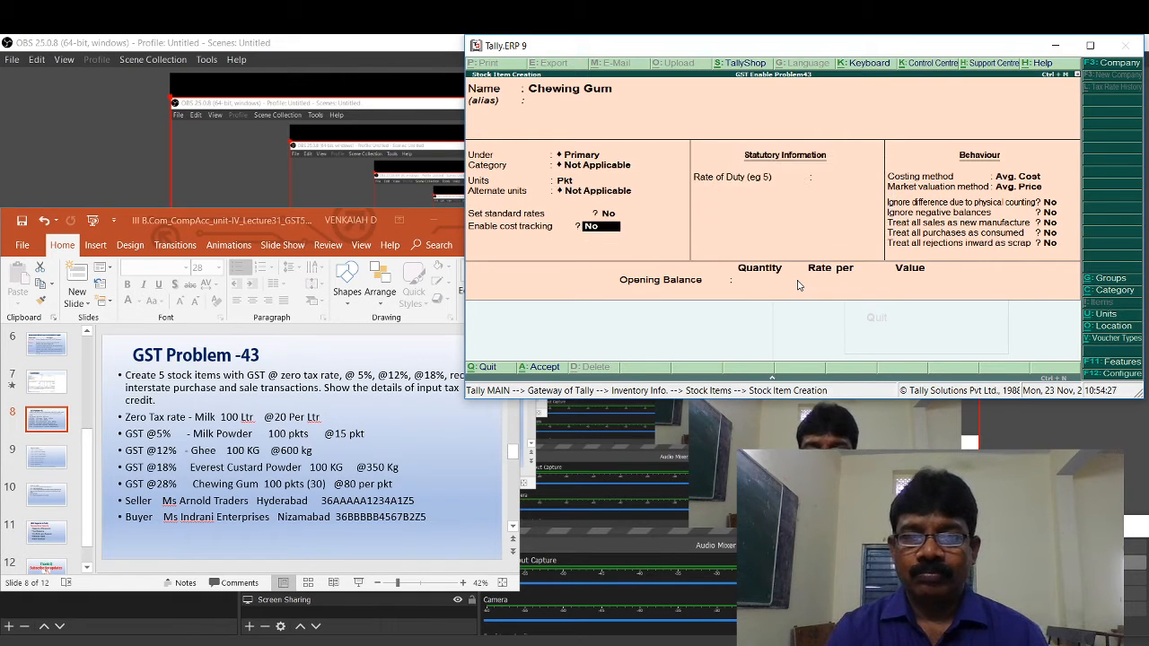
{"action": "key", "text": "Return"}
{"action": "key", "text": "Return"}
{"action": "key", "text": "Return"}
{"action": "key", "text": "Return"}
{"action": "key", "text": "Return"}
{"action": "key", "text": "Return"}
{"action": "key", "text": "Return"}
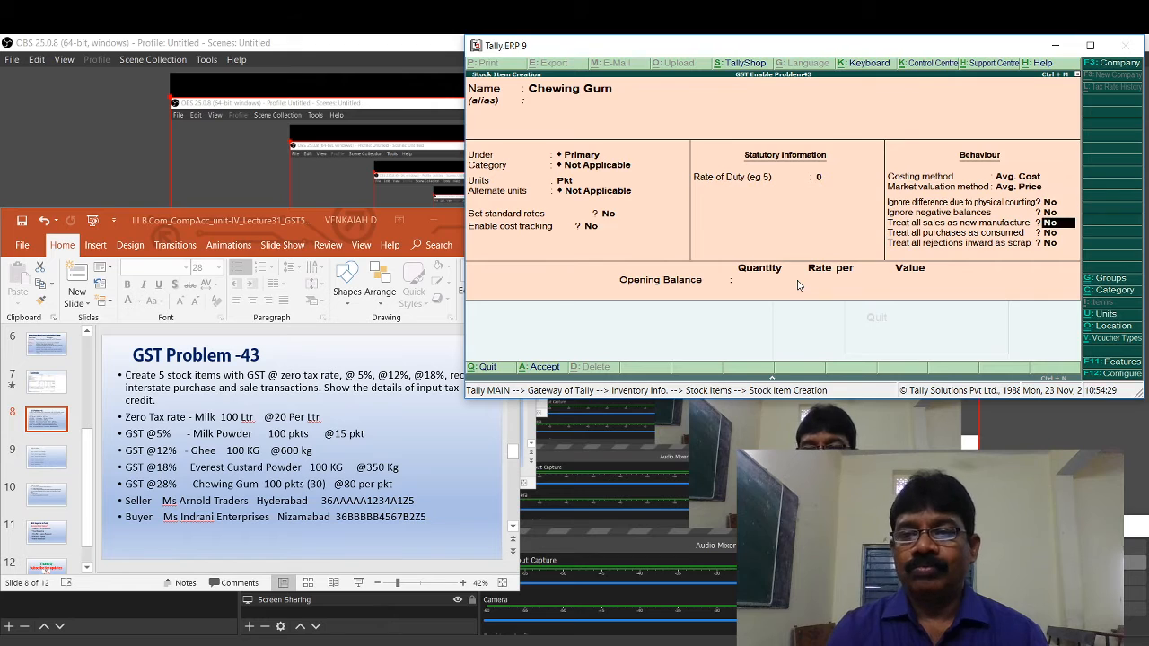
{"action": "key", "text": "Return"}
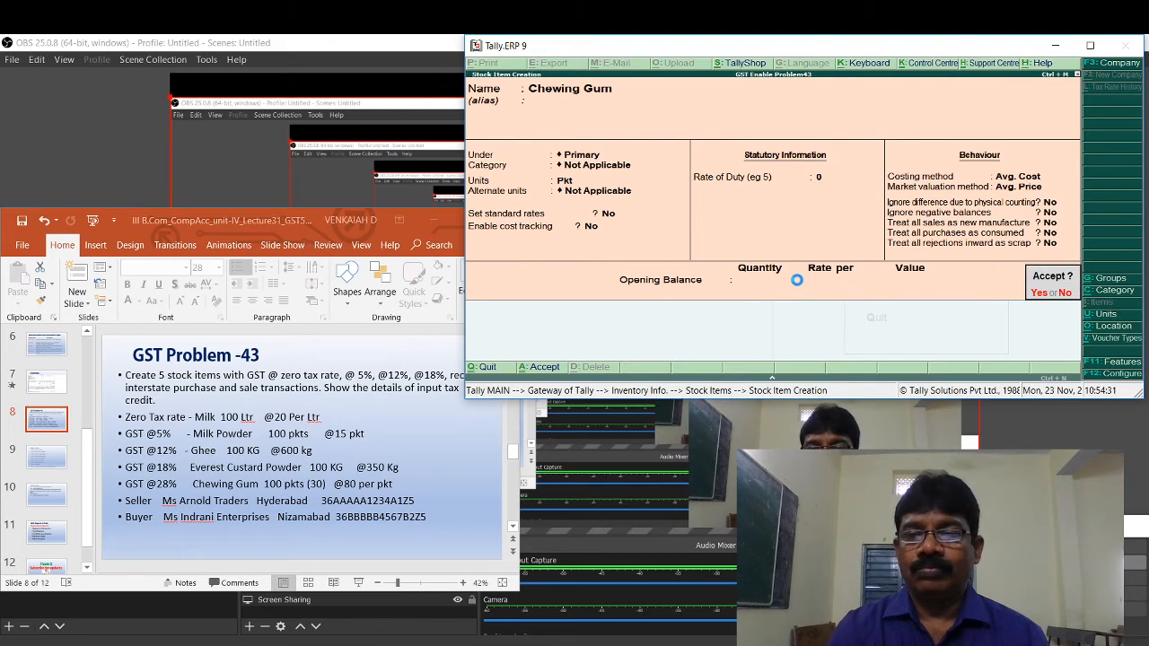
{"action": "key", "text": "Return"}
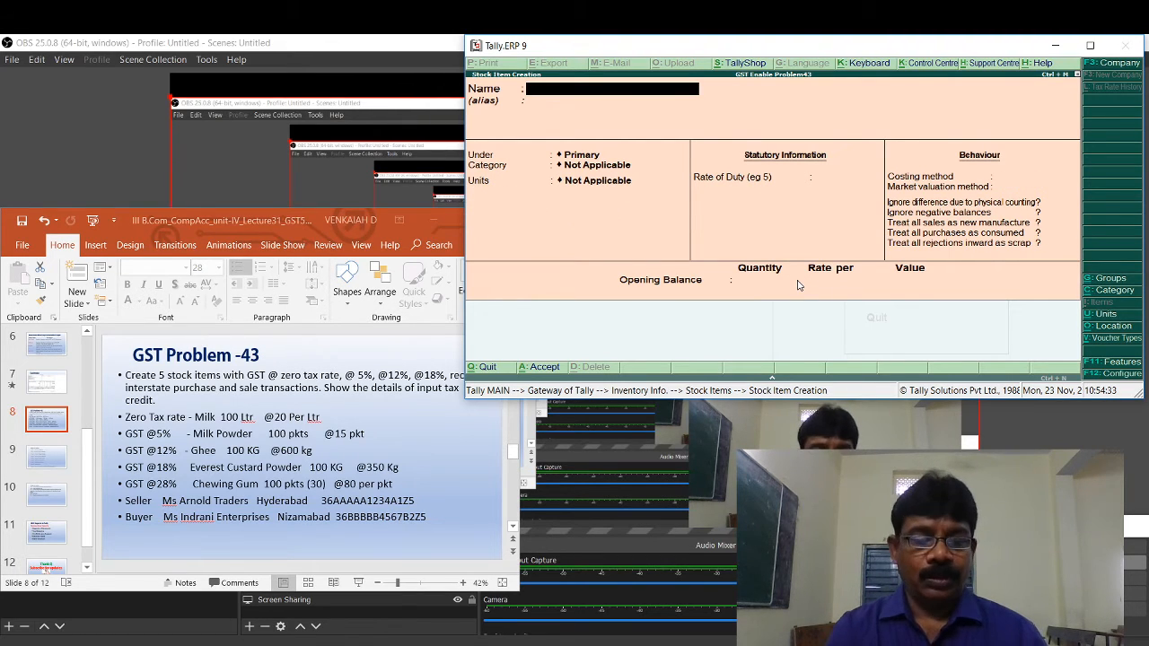
Step: Leave stock item creation and open the creation form for multiple ledgers in the accounts masters
{"action": "key", "text": "Escape"}
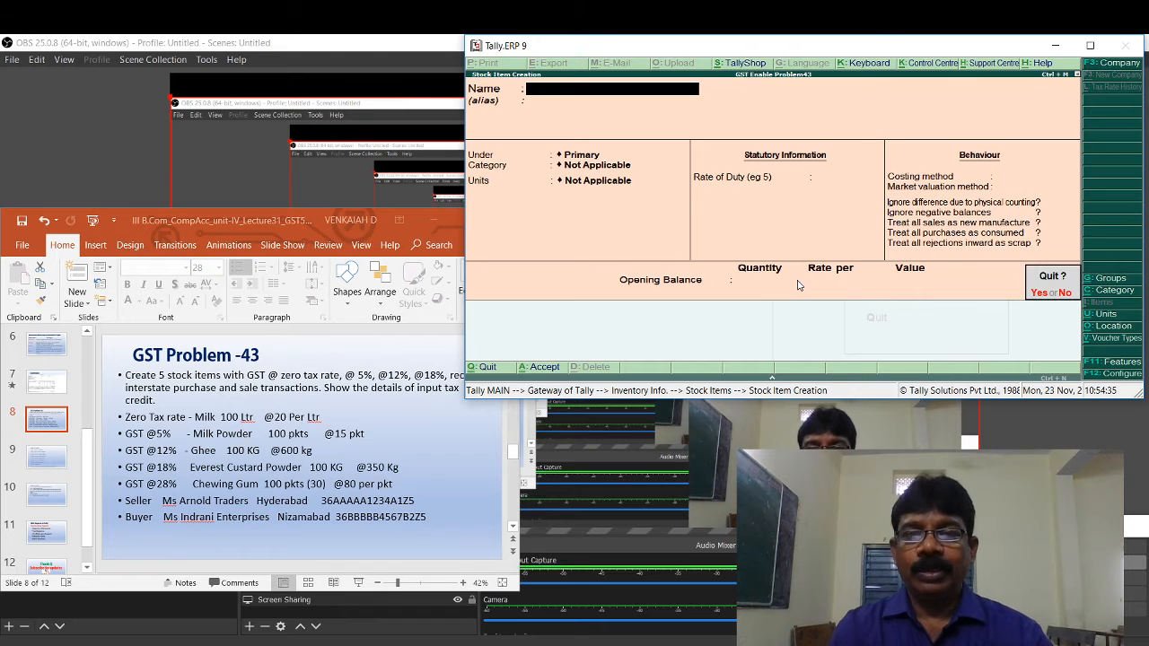
{"action": "key", "text": "Return"}
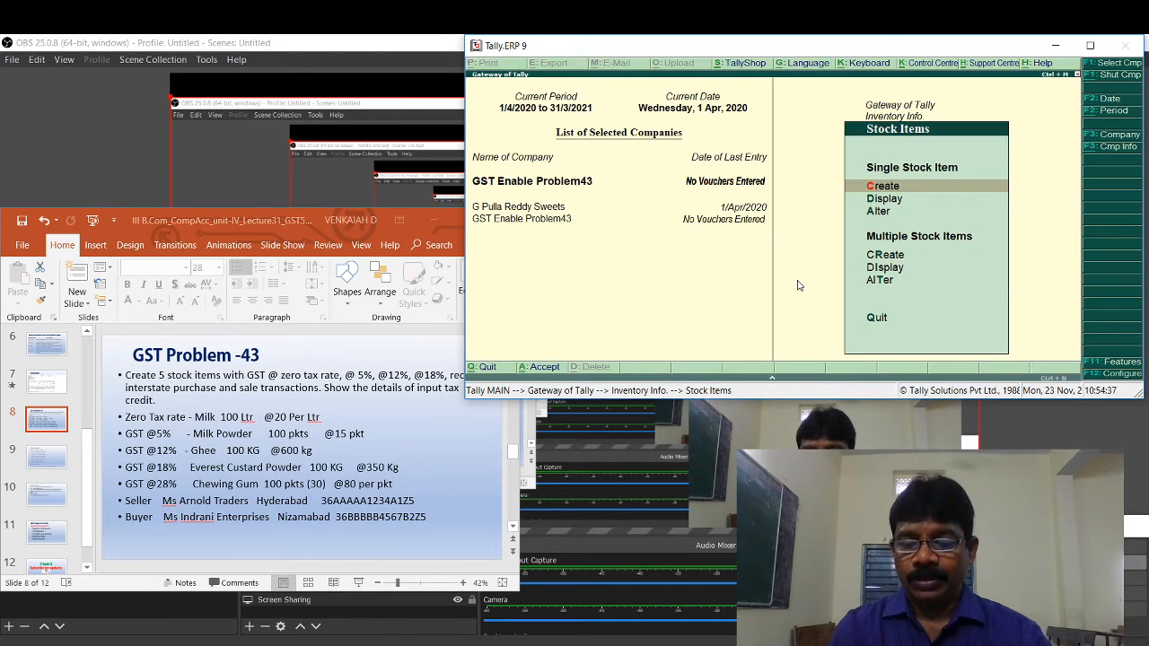
{"action": "key", "text": "Escape"}
{"action": "key", "text": "Escape"}
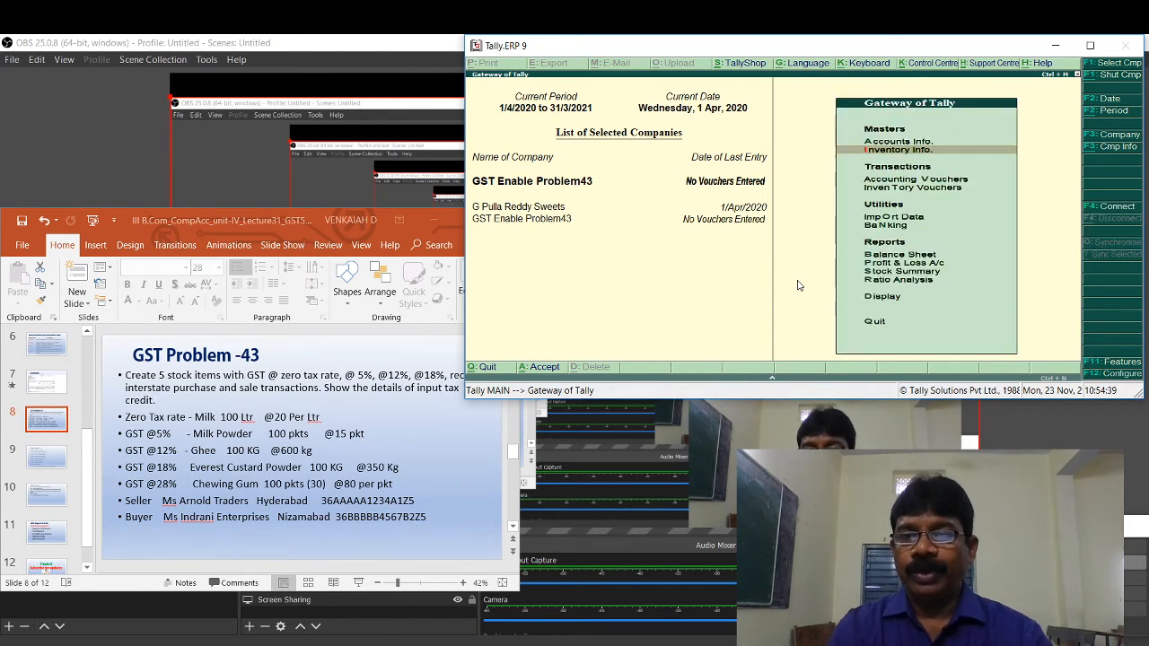
{"action": "key", "text": "Up"}
{"action": "key", "text": "Return"}
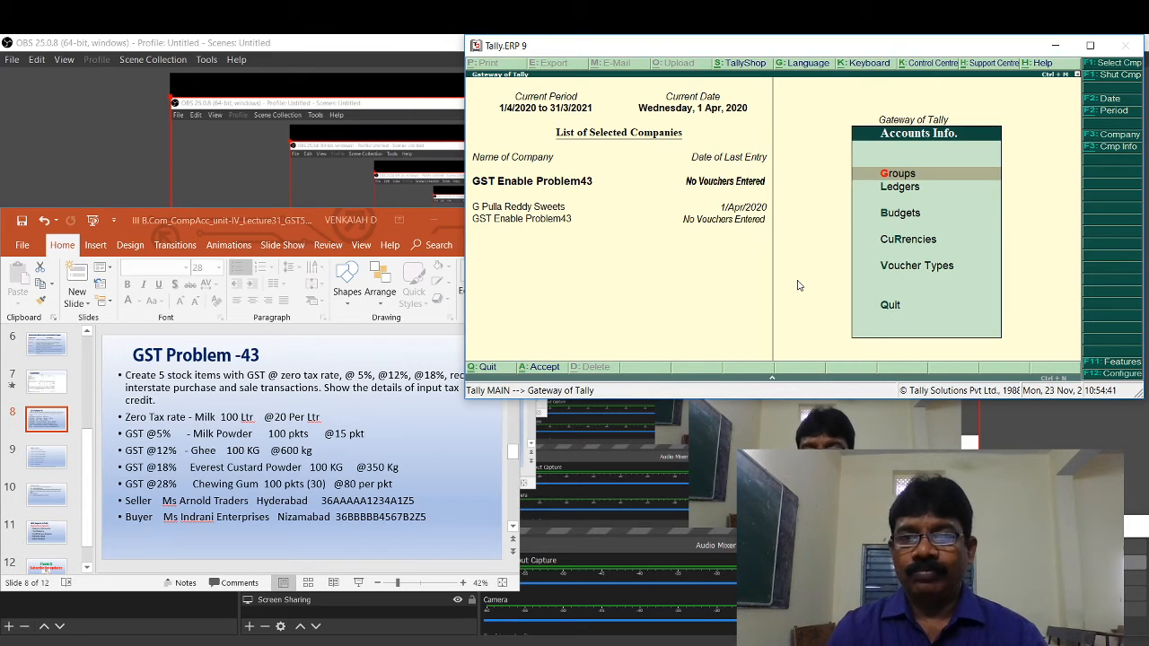
{"action": "key", "text": "Down"}
{"action": "key", "text": "Return"}
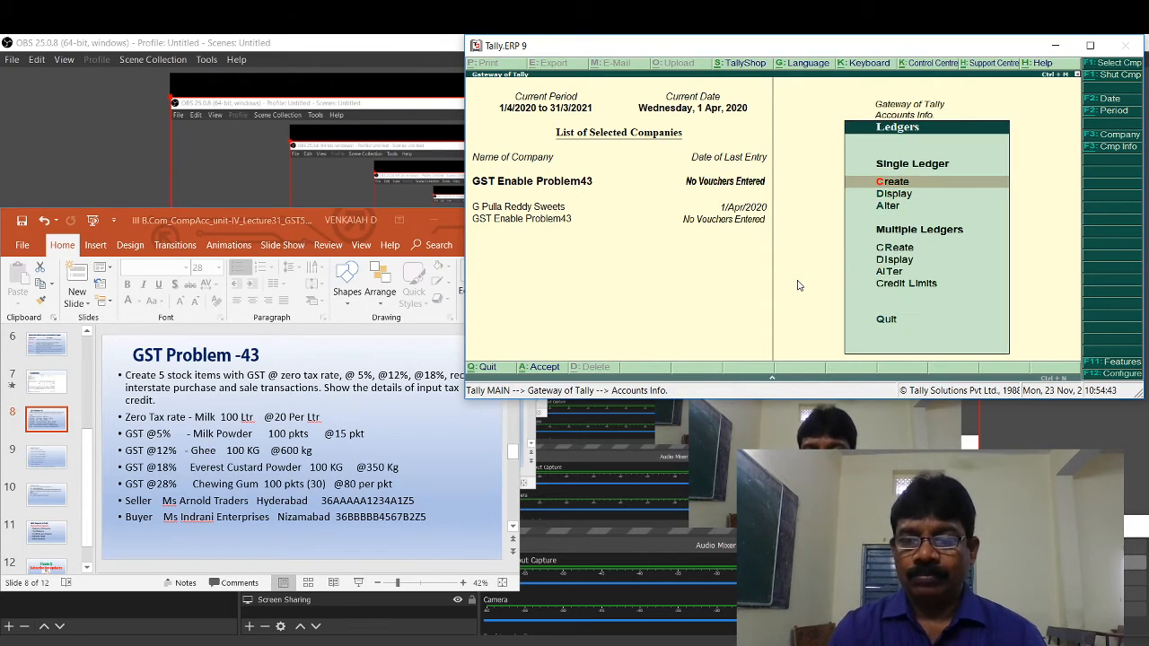
{"action": "key", "text": "Down"}
{"action": "key", "text": "Down"}
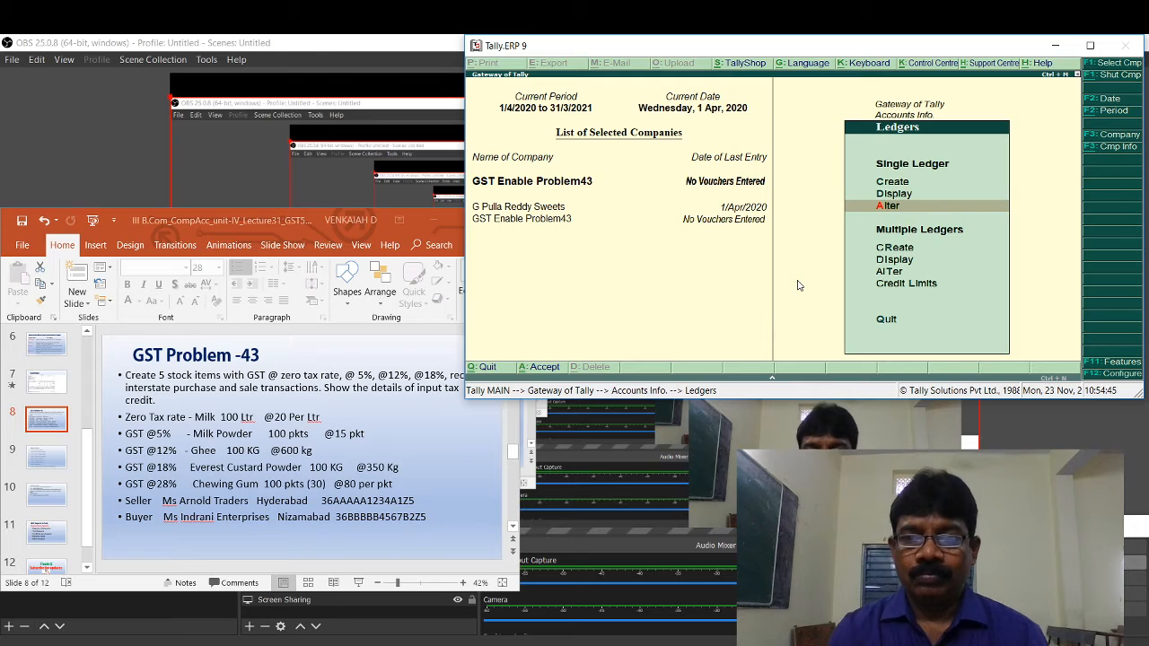
{"action": "key", "text": "Down"}
{"action": "key", "text": "Return"}
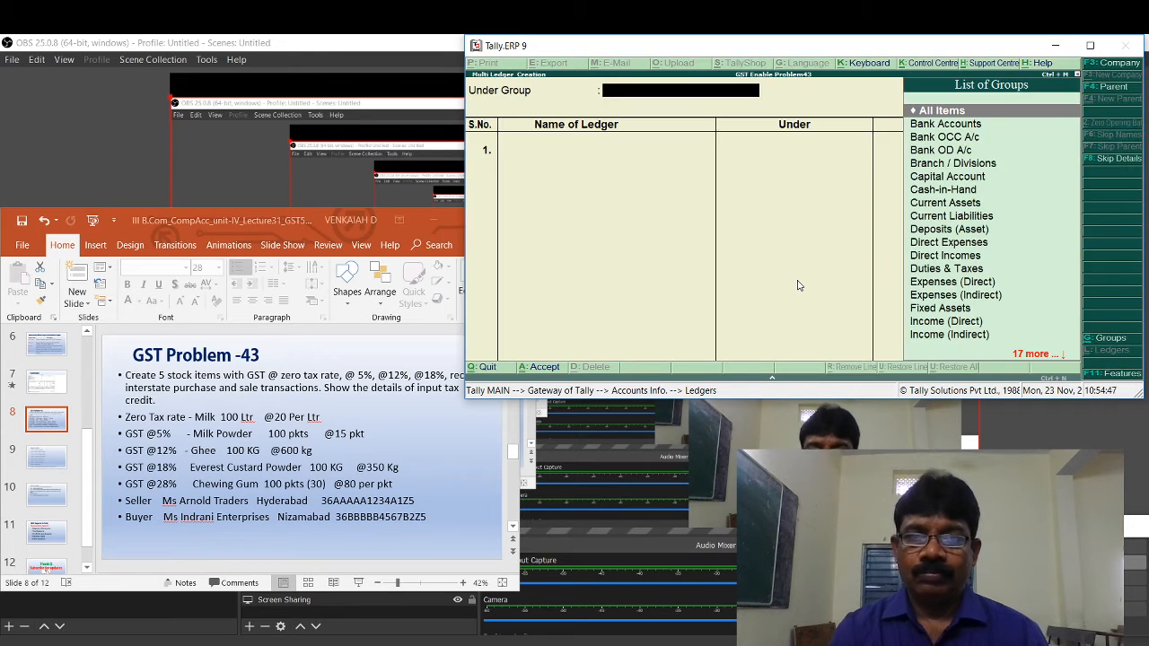
Step: With All Items as the group, enter a first ledger named Purchases @ 0% under Purchase Accounts with no opening balance
{"action": "key", "text": "Return"}
{"action": "type", "text": "P"}
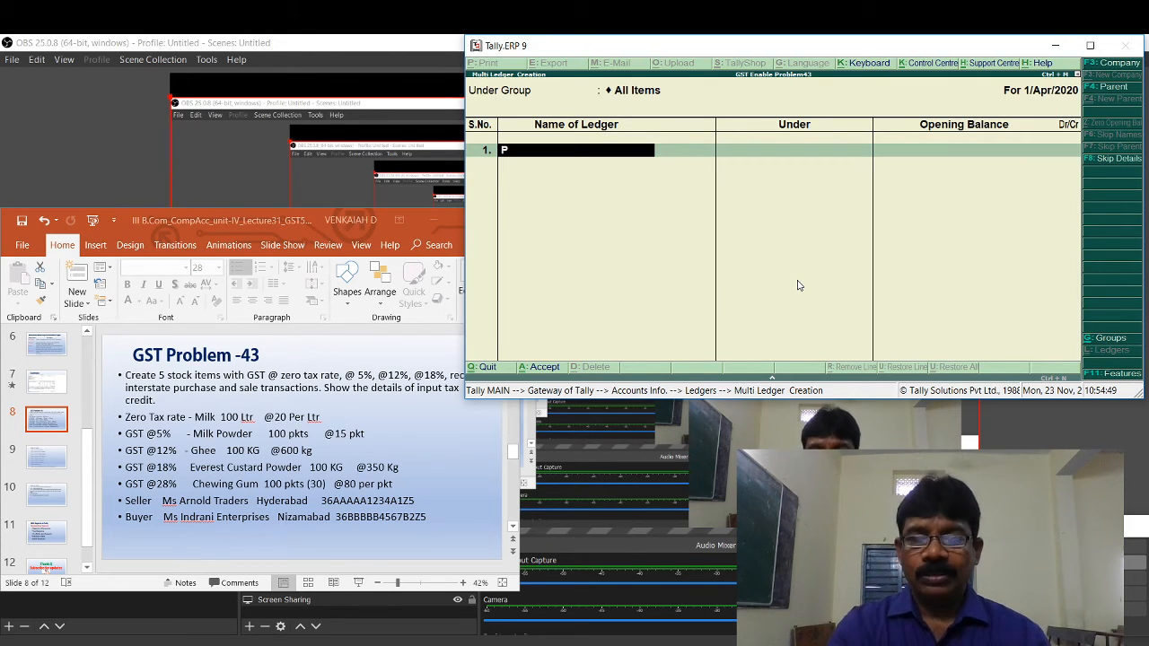
{"action": "type", "text": "urchases"}
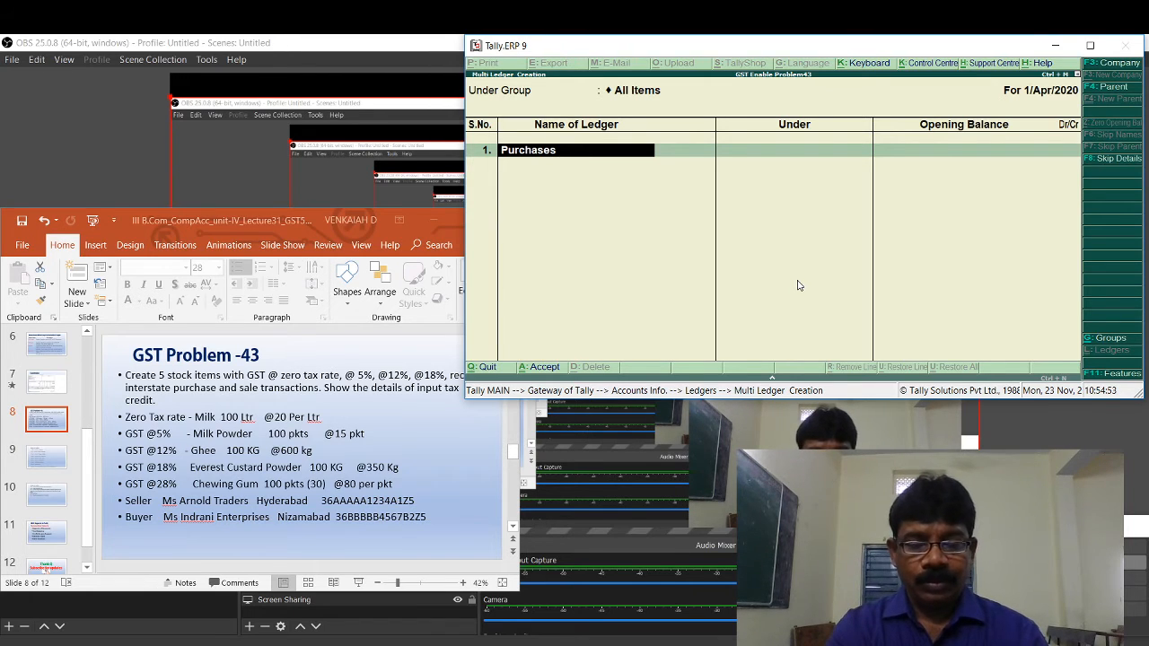
{"action": "type", "text": " @"}
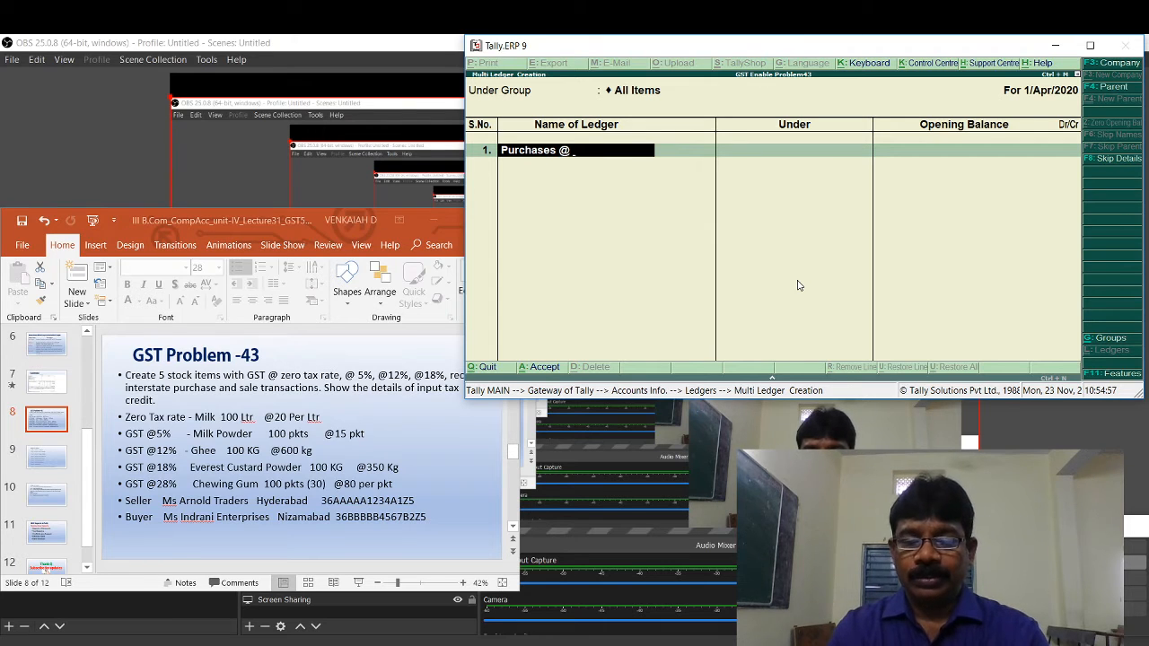
{"action": "type", "text": " 0"}
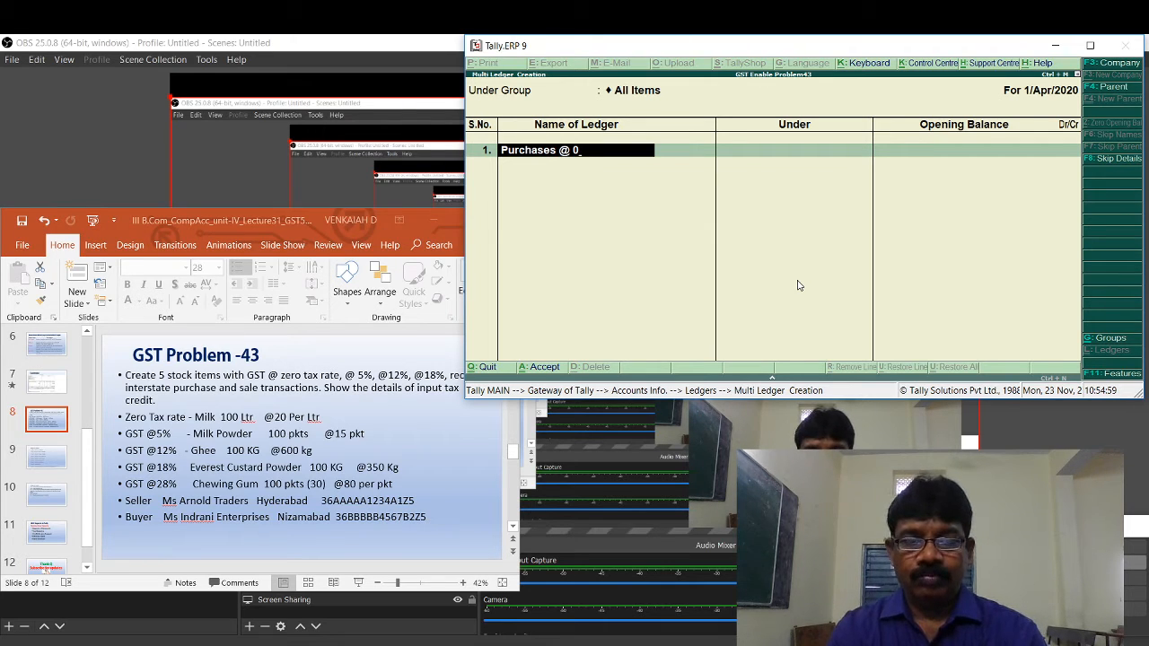
{"action": "type", "text": "%"}
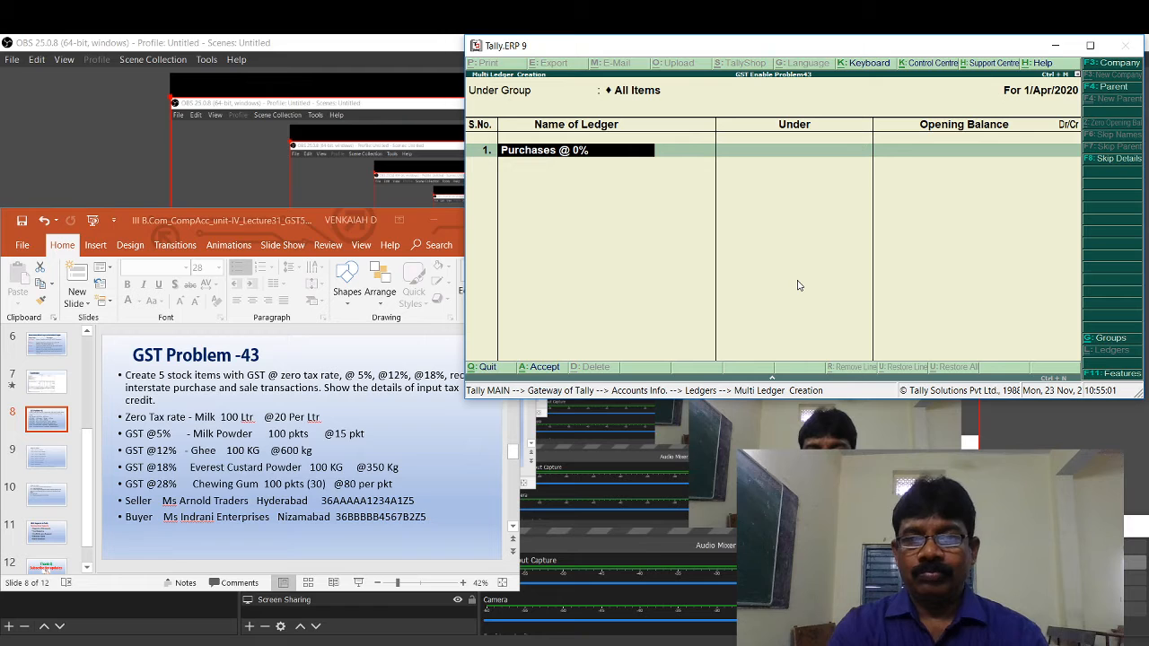
{"action": "key", "text": "Return"}
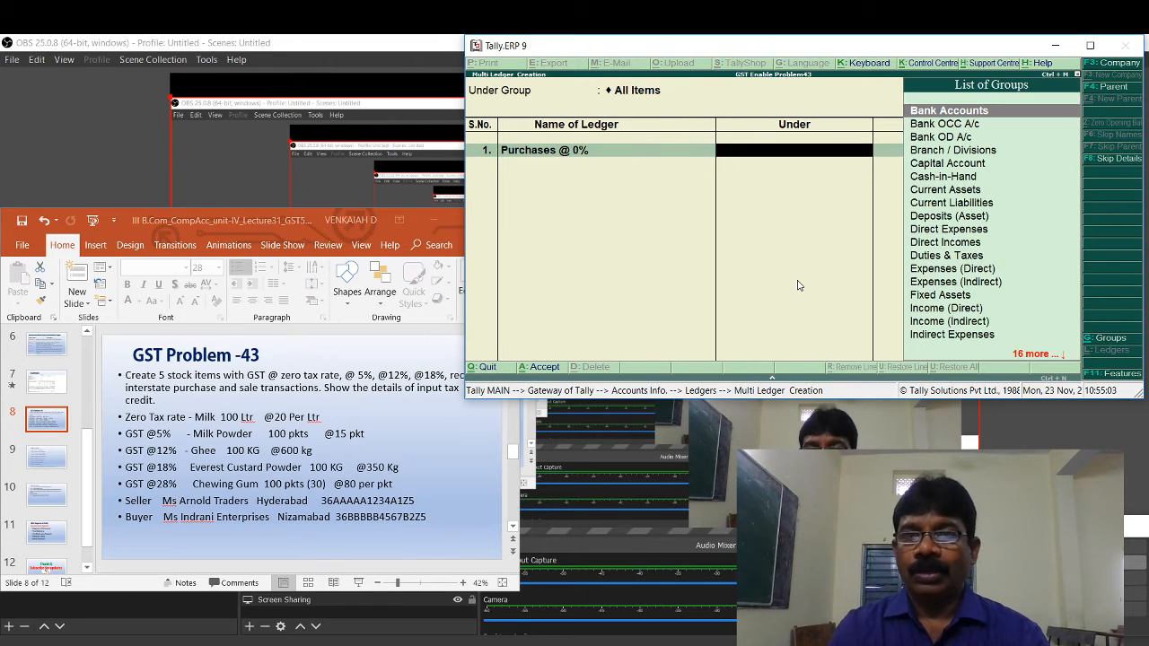
{"action": "type", "text": "P"}
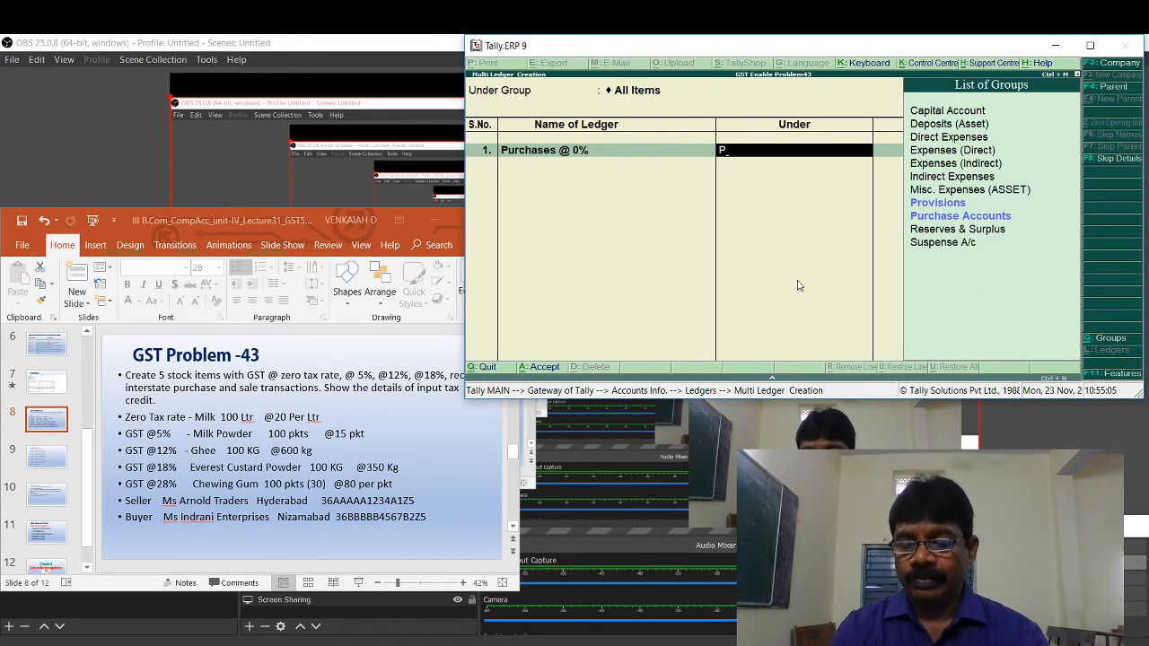
{"action": "key", "text": "Down"}
{"action": "key", "text": "Return"}
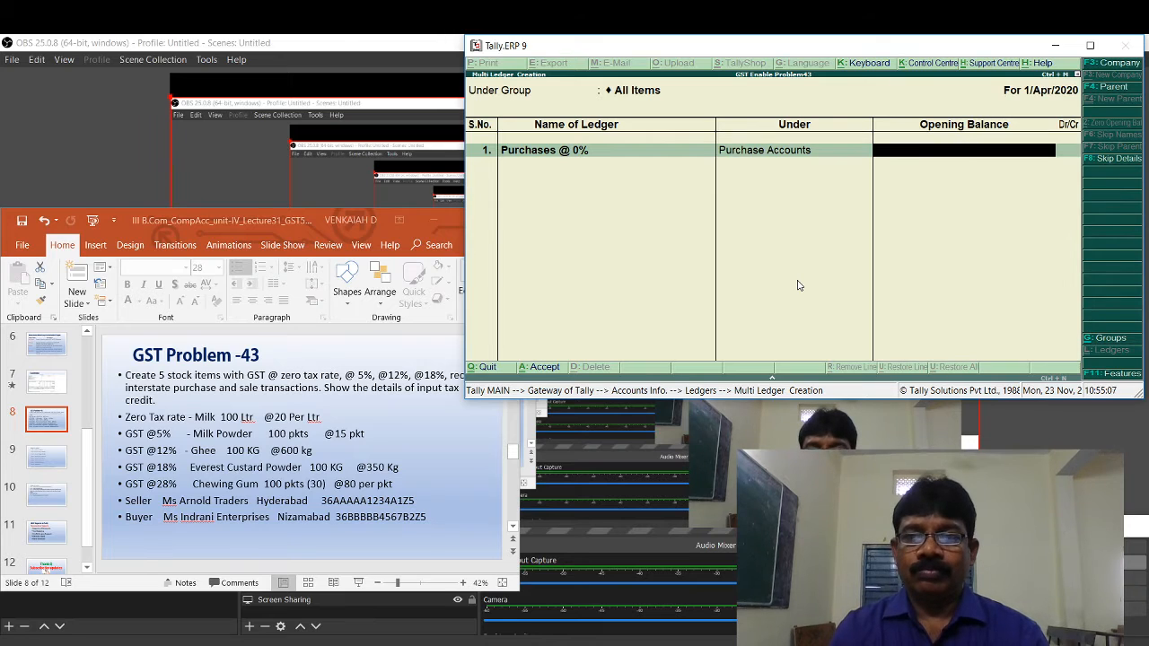
{"action": "key", "text": "Return"}
Step: Name the second ledger Purchases @5%
{"action": "type", "text": "P"}
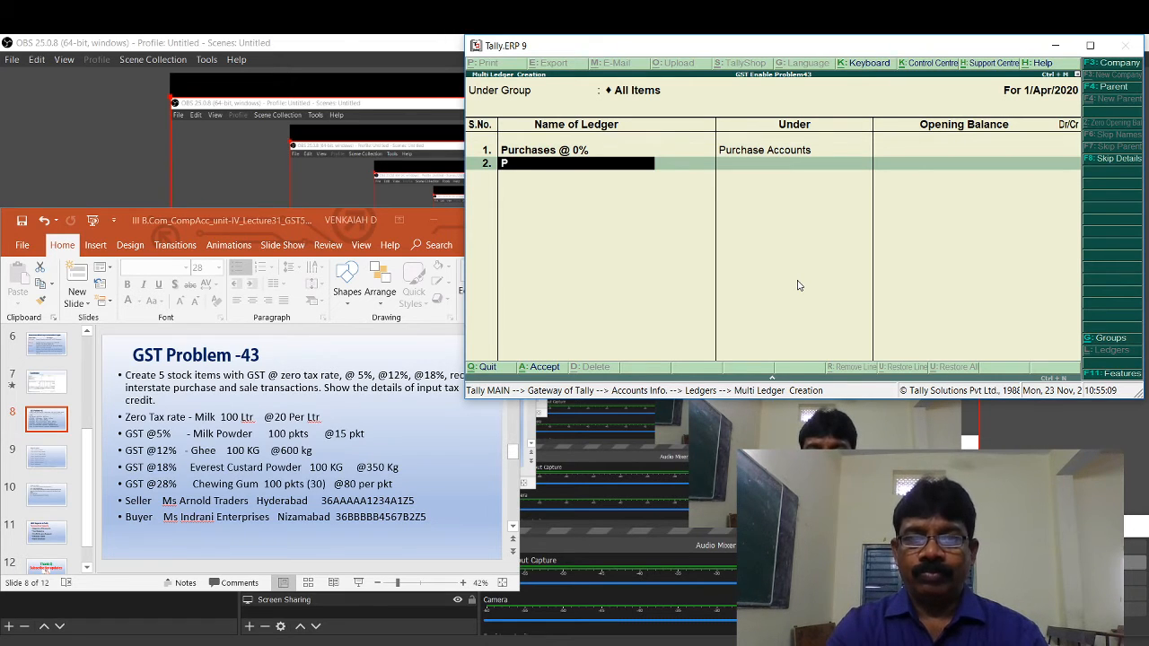
{"action": "type", "text": "urchases"}
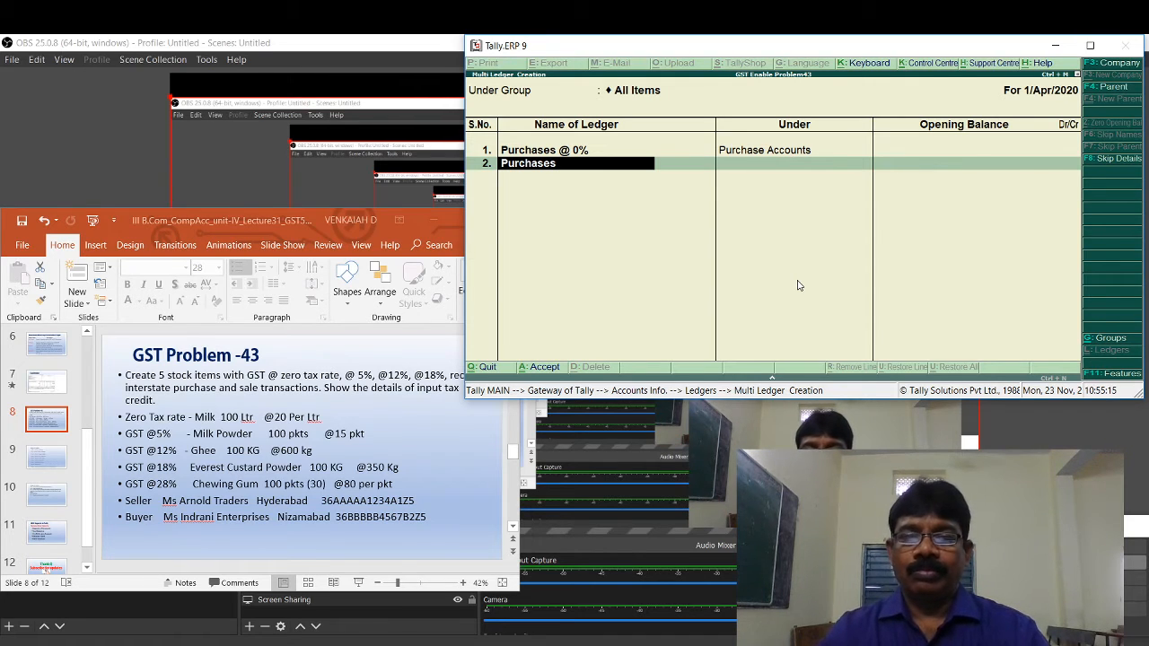
{"action": "type", "text": " @"}
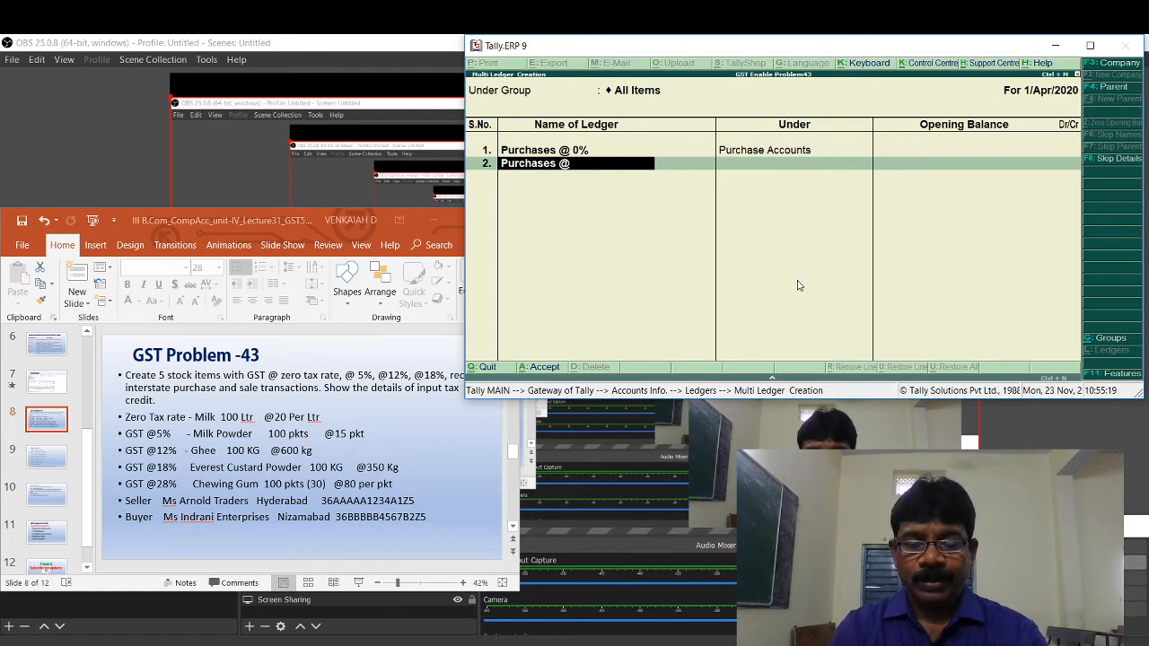
{"action": "type", "text": "55"}
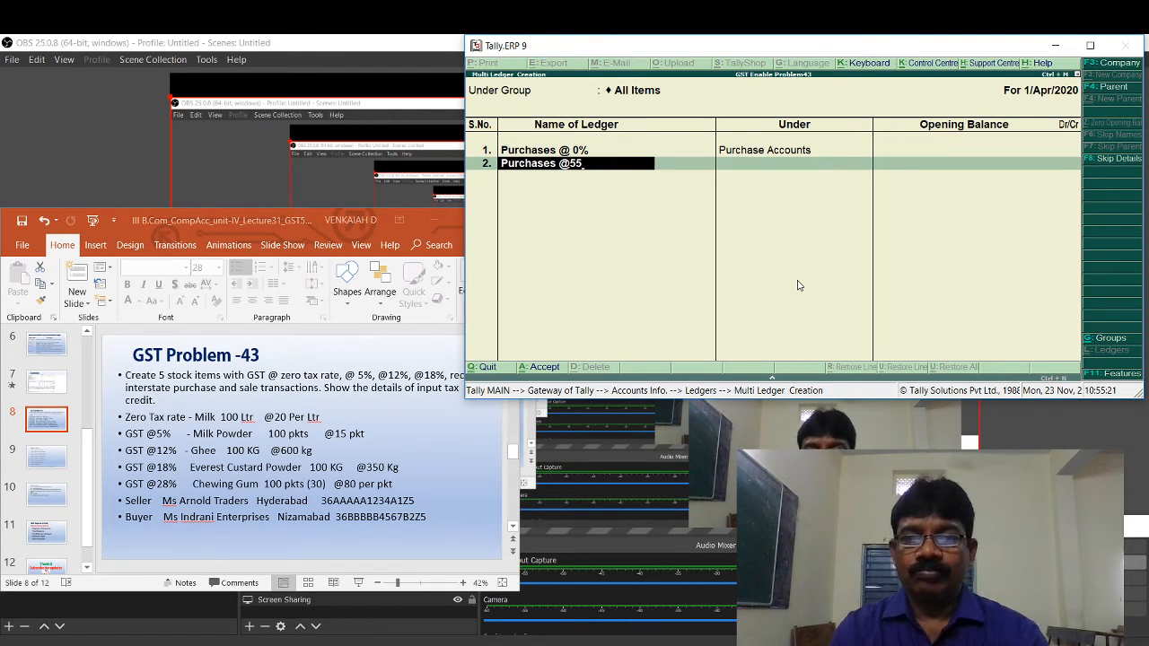
{"action": "key", "text": "BackSpace"}
{"action": "type", "text": "%"}
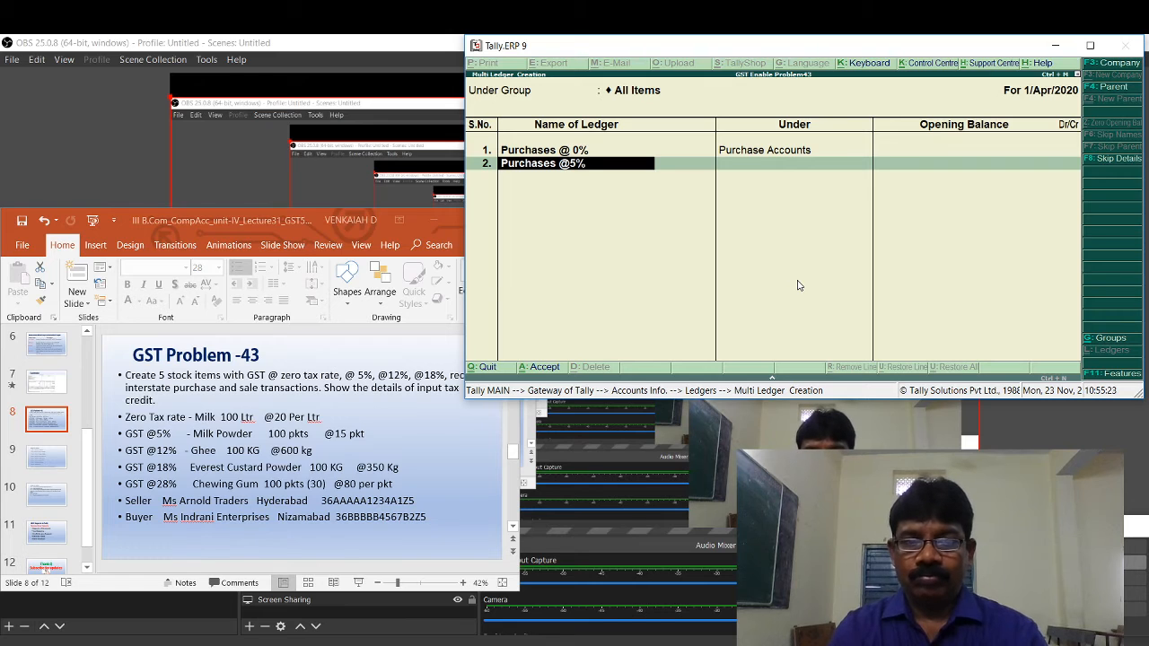
{"action": "key", "text": "Return"}
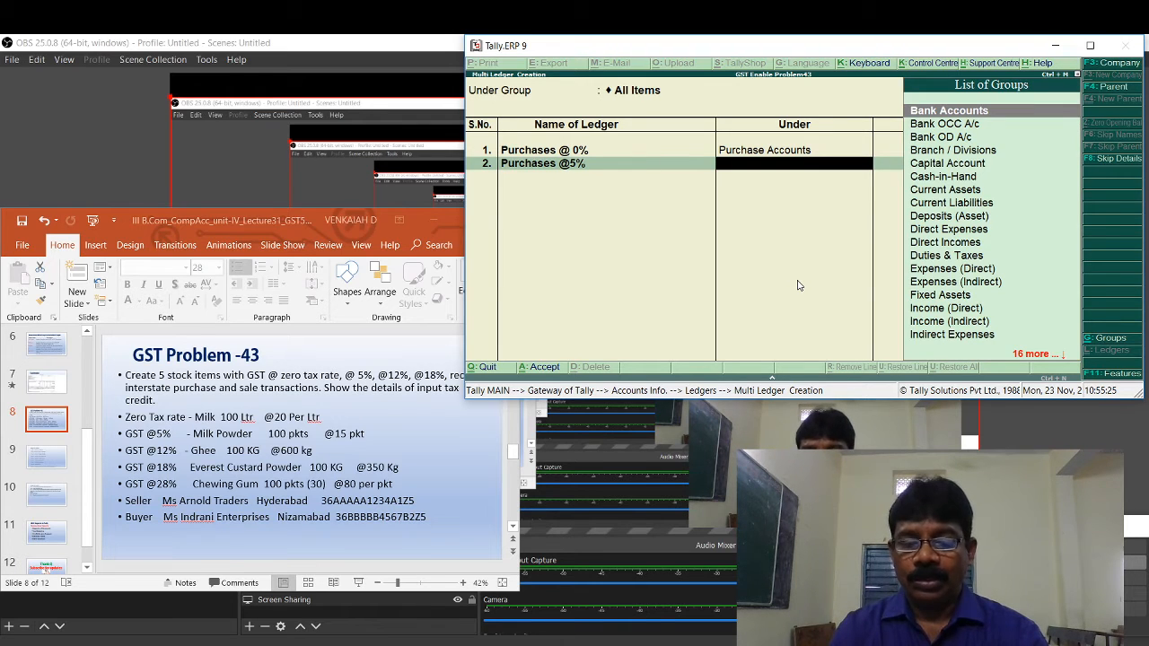
{"action": "type", "text": "P"}
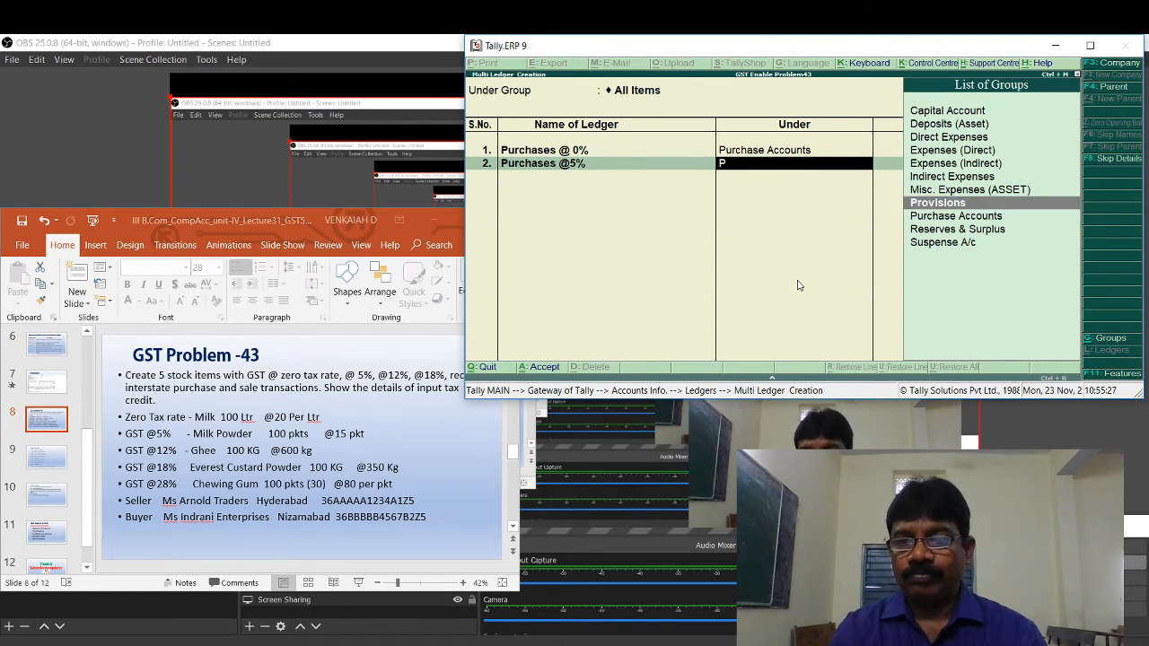
{"action": "key", "text": "Down"}
{"action": "key", "text": "BackSpace"}
{"action": "key", "text": "BackSpace"}
{"action": "key", "text": "BackSpace"}
{"action": "key", "text": "BackSpace"}
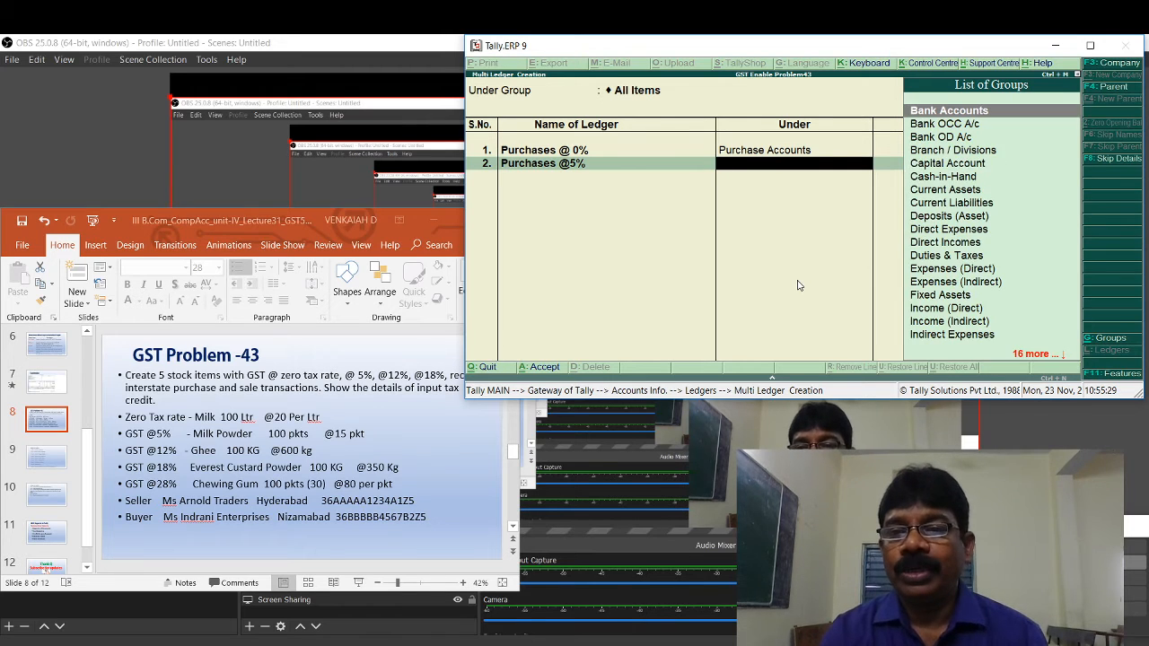
Step: Change the group for the whole ledger list to Purchase Accounts and leave both ledgers' opening balances empty
{"action": "key", "text": "BackSpace"}
{"action": "key", "text": "BackSpace"}
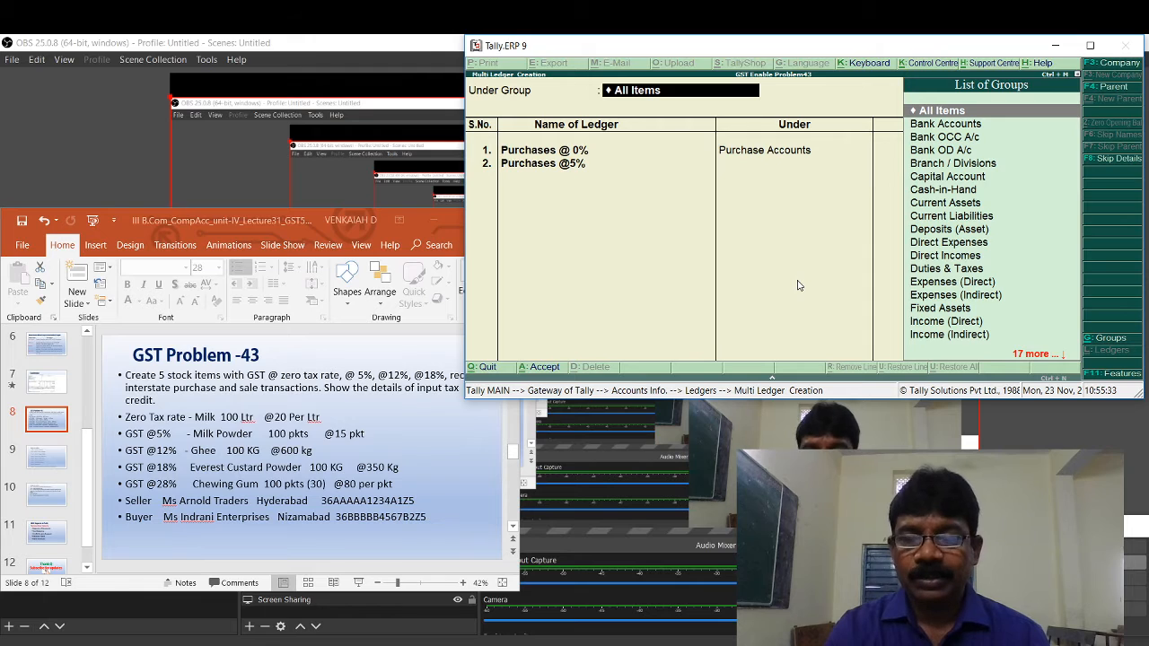
{"action": "type", "text": "P"}
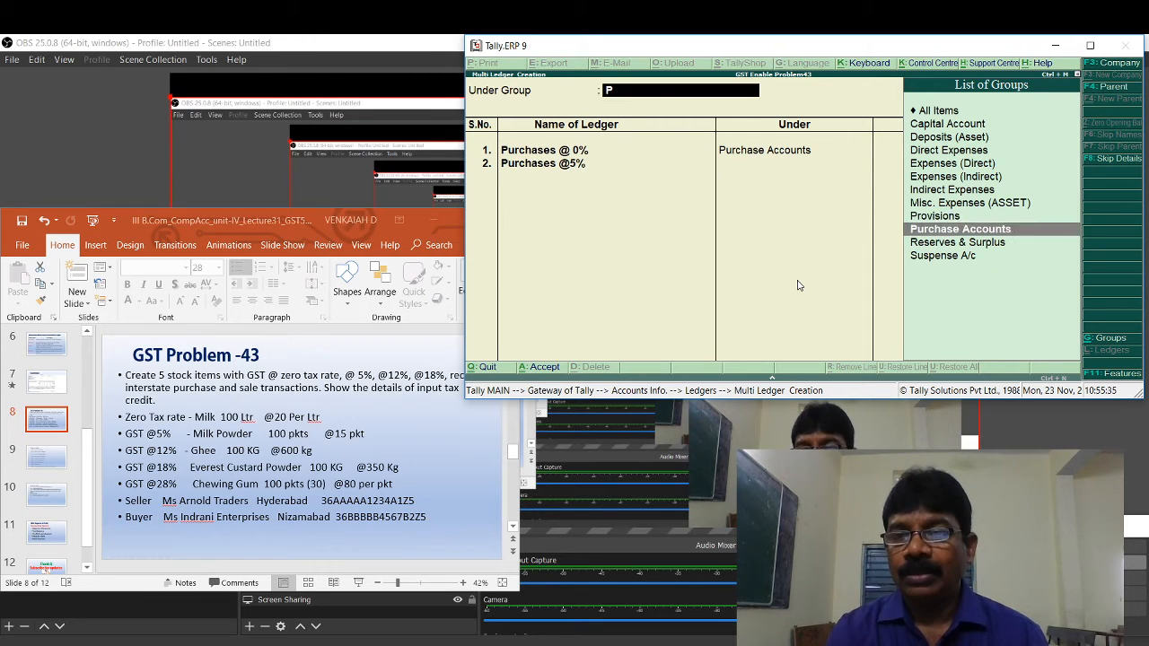
{"action": "key", "text": "Return"}
{"action": "key", "text": "Return"}
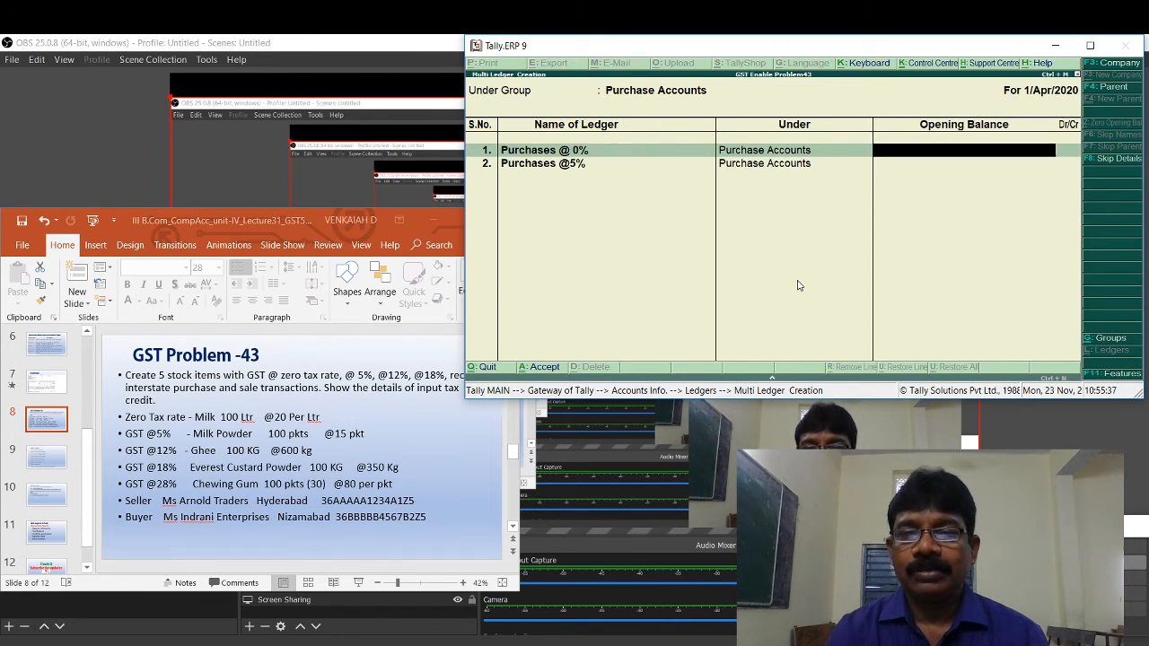
{"action": "key", "text": "Return"}
{"action": "key", "text": "Return"}
{"action": "key", "text": "Return"}
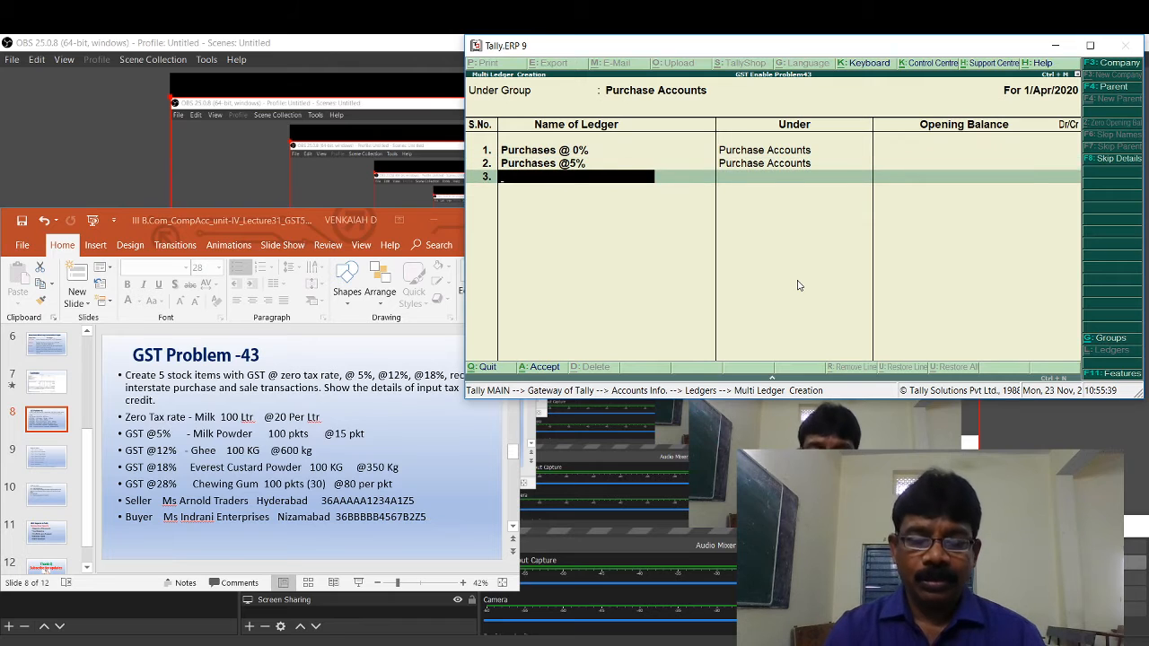
{"action": "type", "text": "P"}
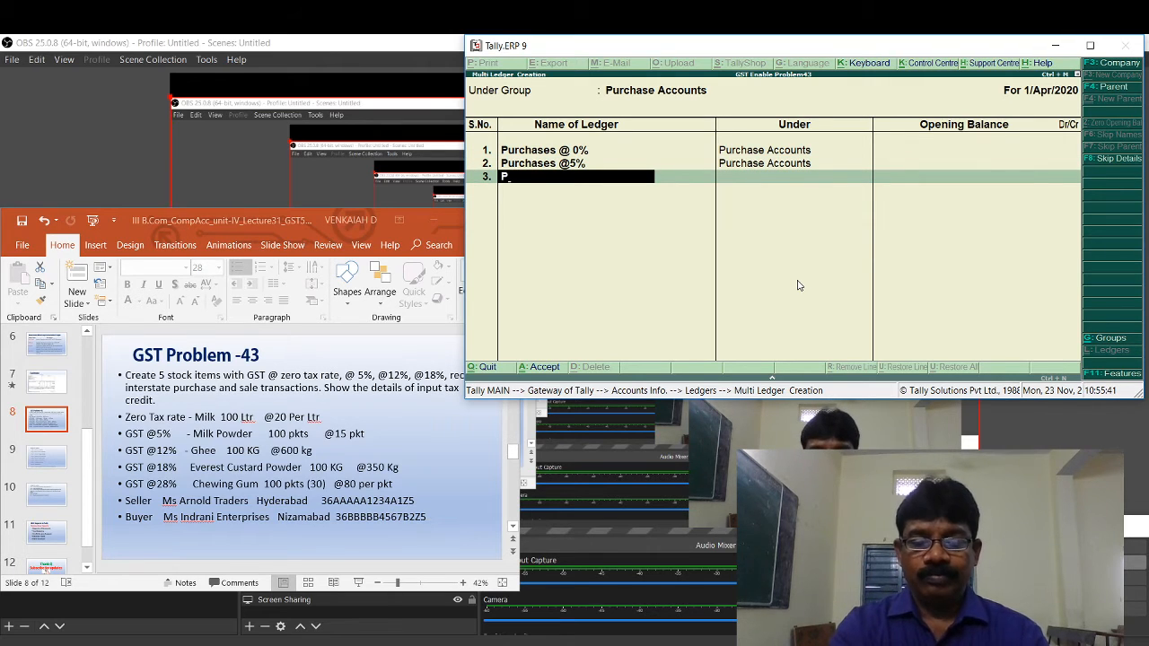
{"action": "type", "text": "urchases !"}
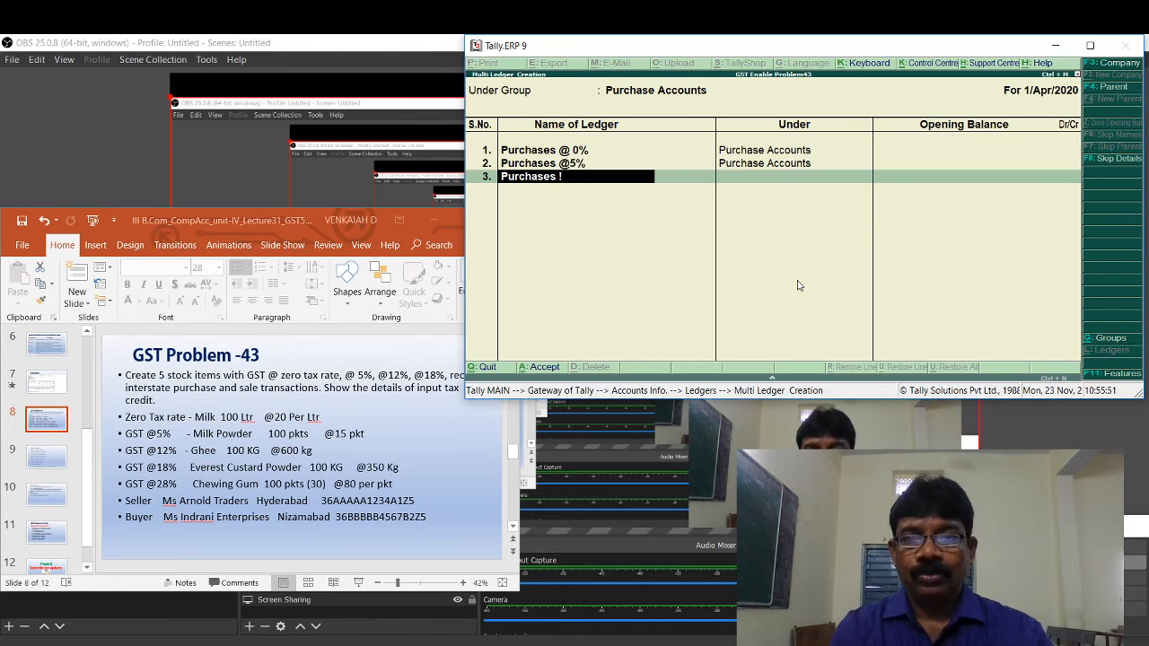
{"action": "key", "text": "BackSpace"}
{"action": "type", "text": "12"}
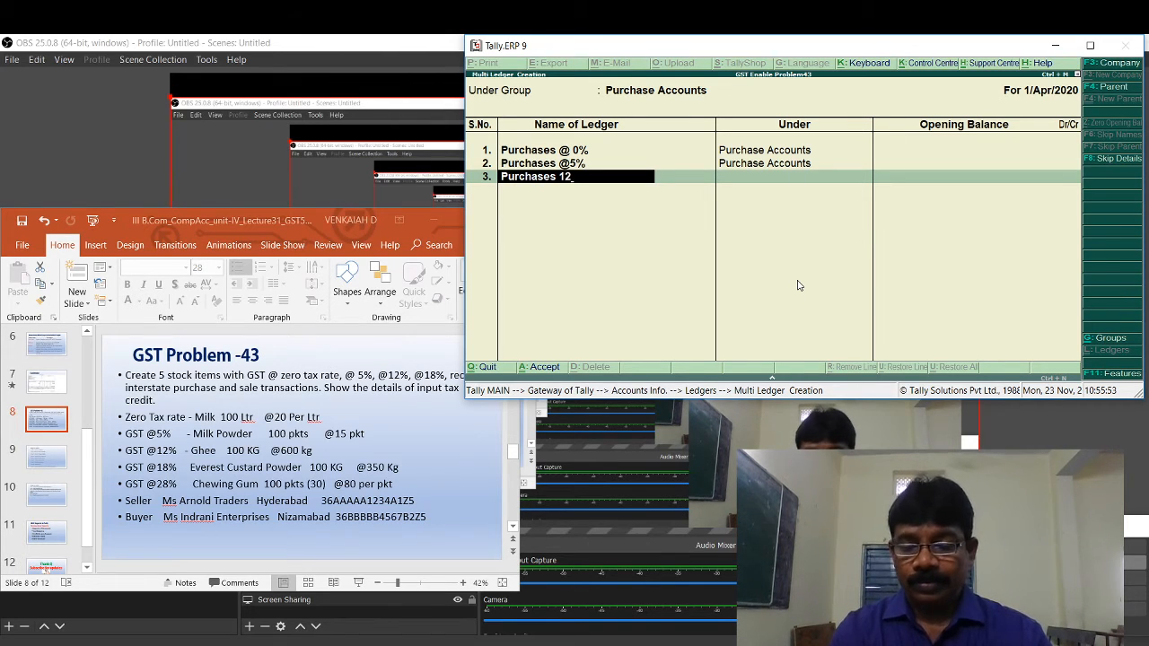
{"action": "type", "text": "%"}
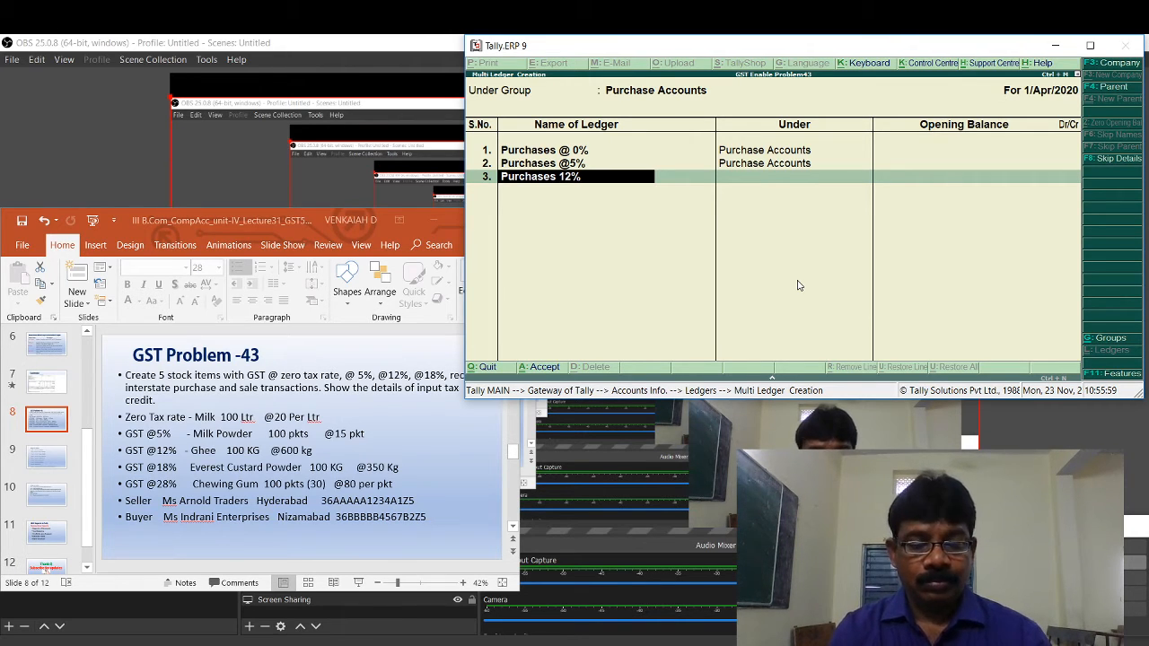
{"action": "key", "text": "Left"}
{"action": "key", "text": "Left"}
{"action": "key", "text": "Left"}
{"action": "type", "text": "@"}
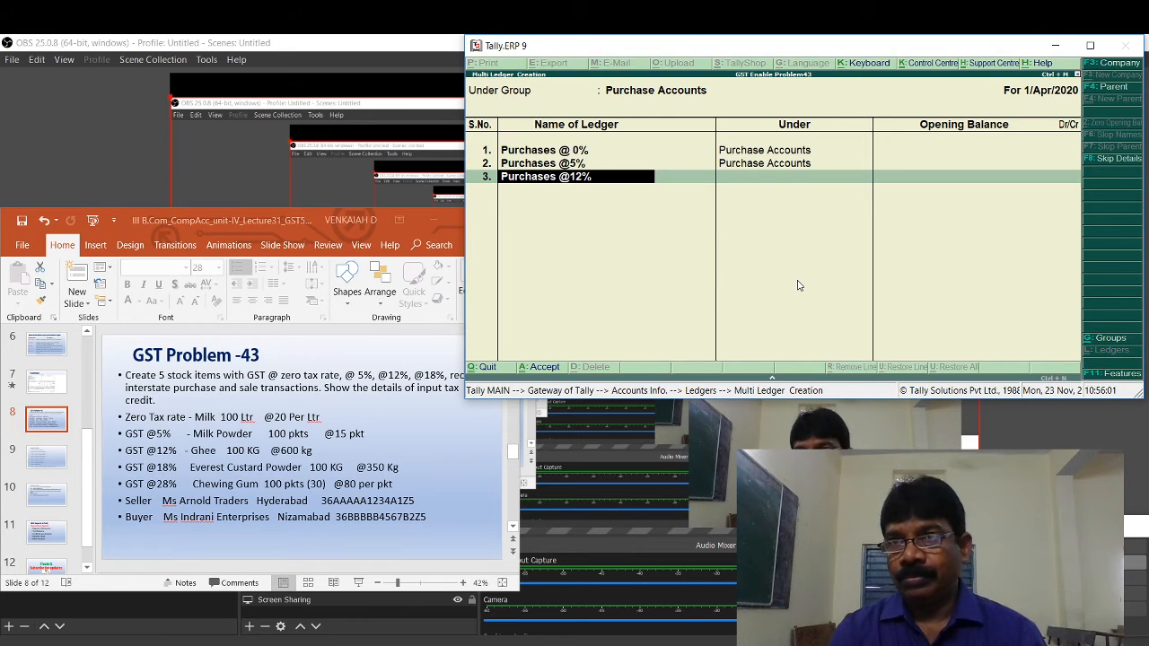
{"action": "key", "text": "Return"}
{"action": "key", "text": "Return"}
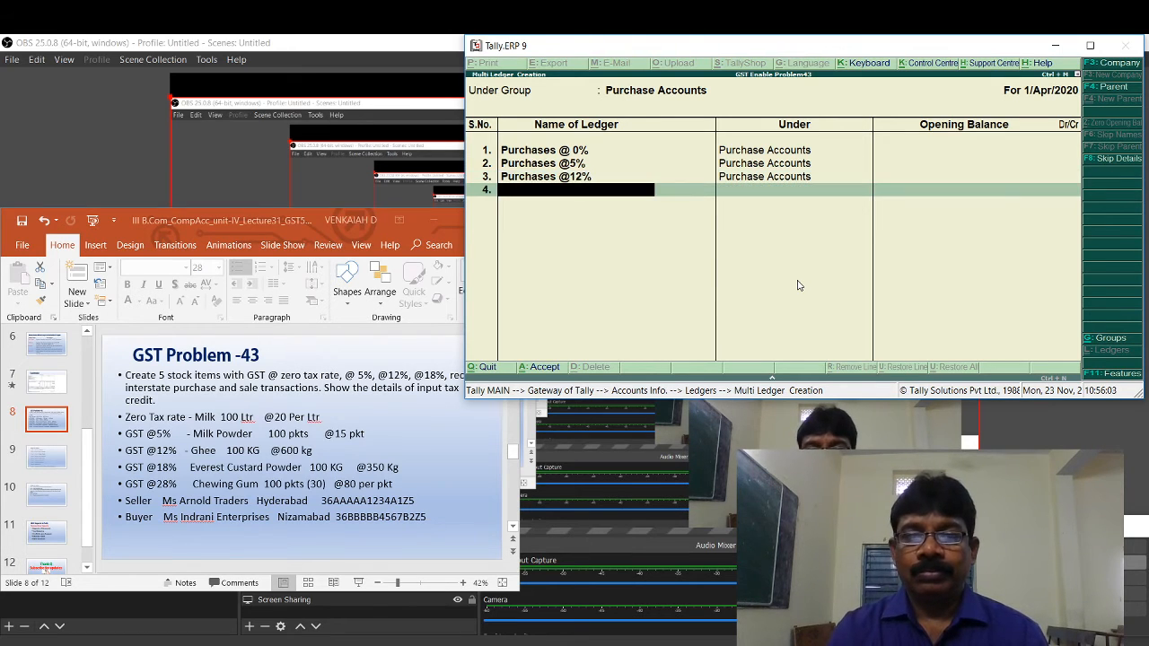
{"action": "type", "text": "P"}
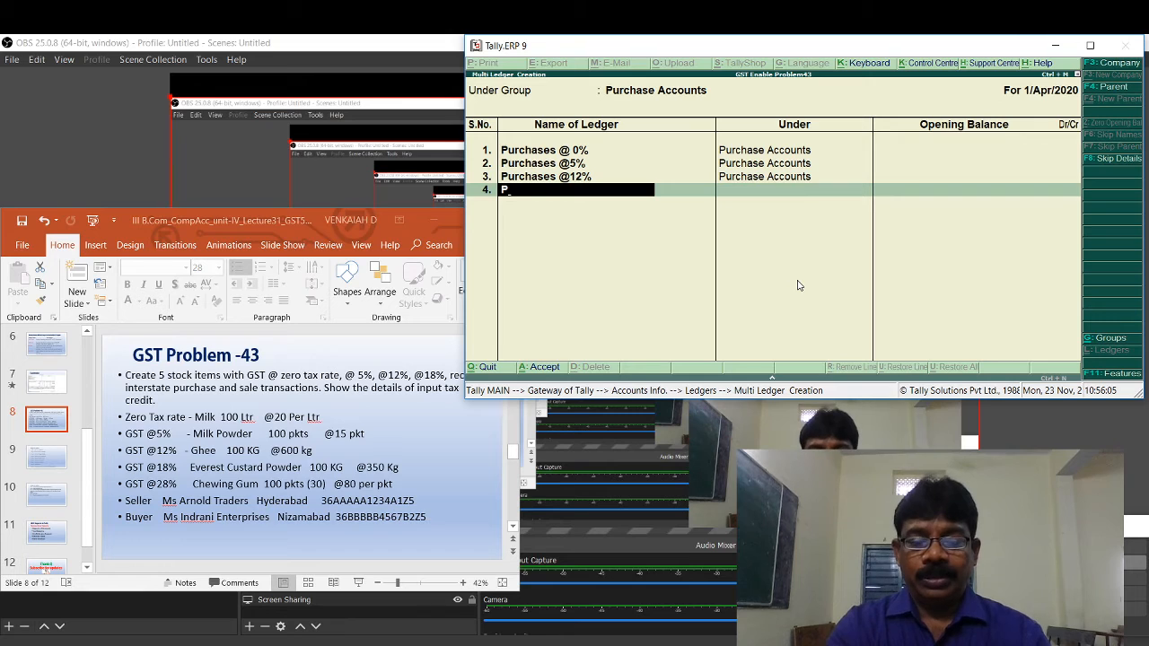
{"action": "type", "text": "urchases"}
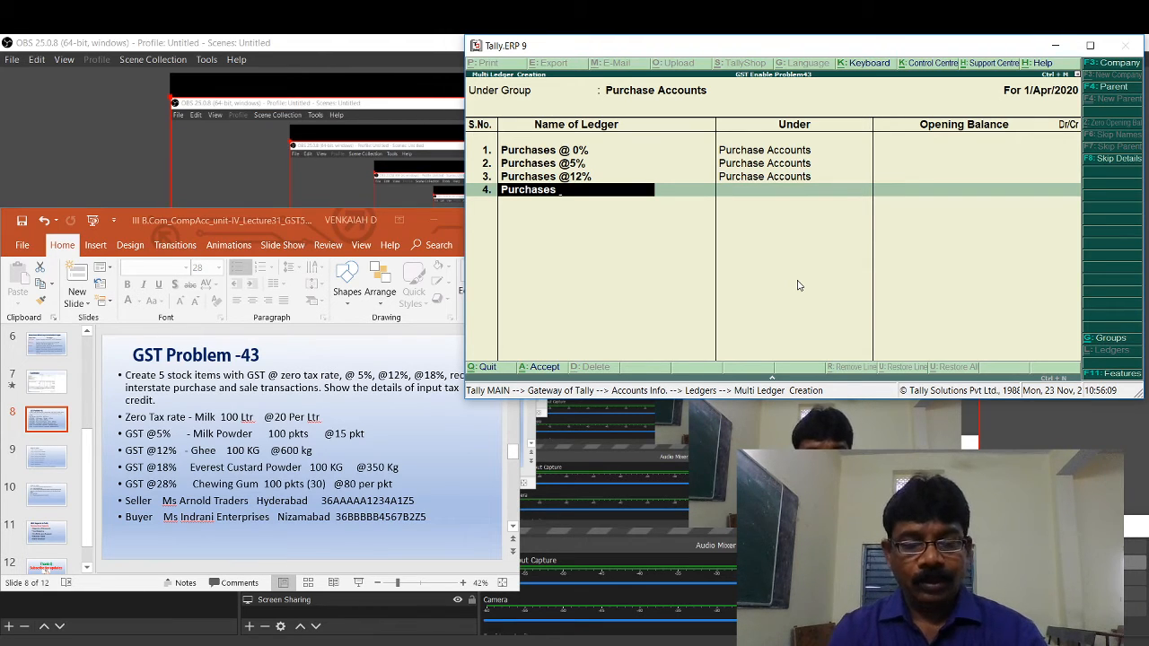
{"action": "type", "text": " @18"}
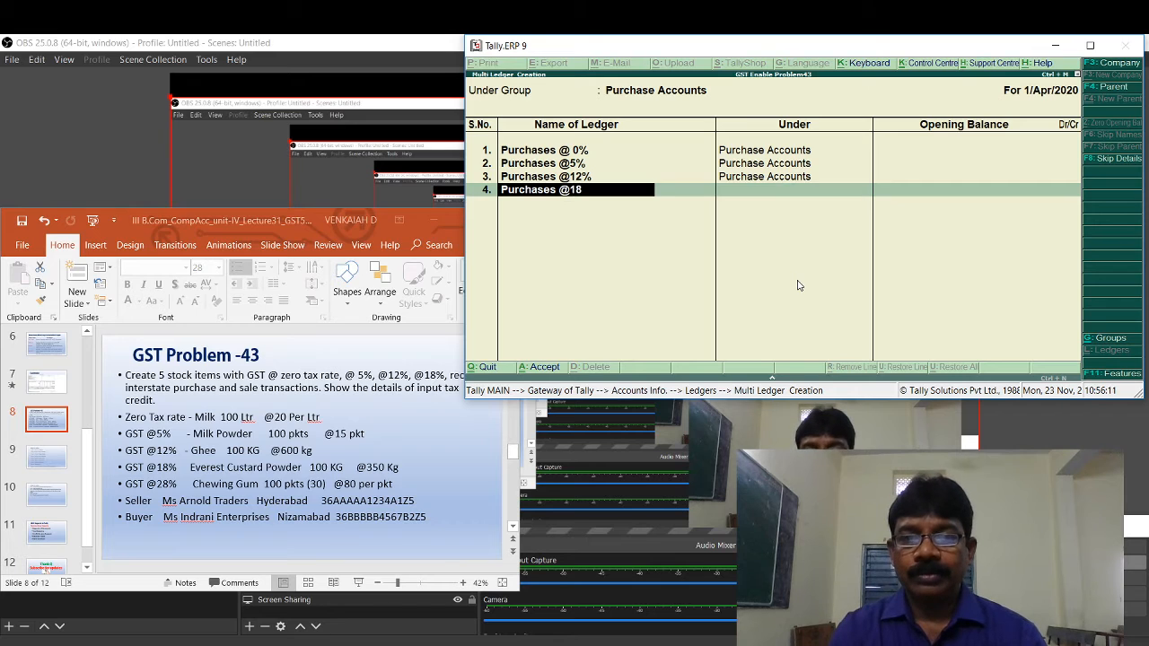
{"action": "type", "text": "%"}
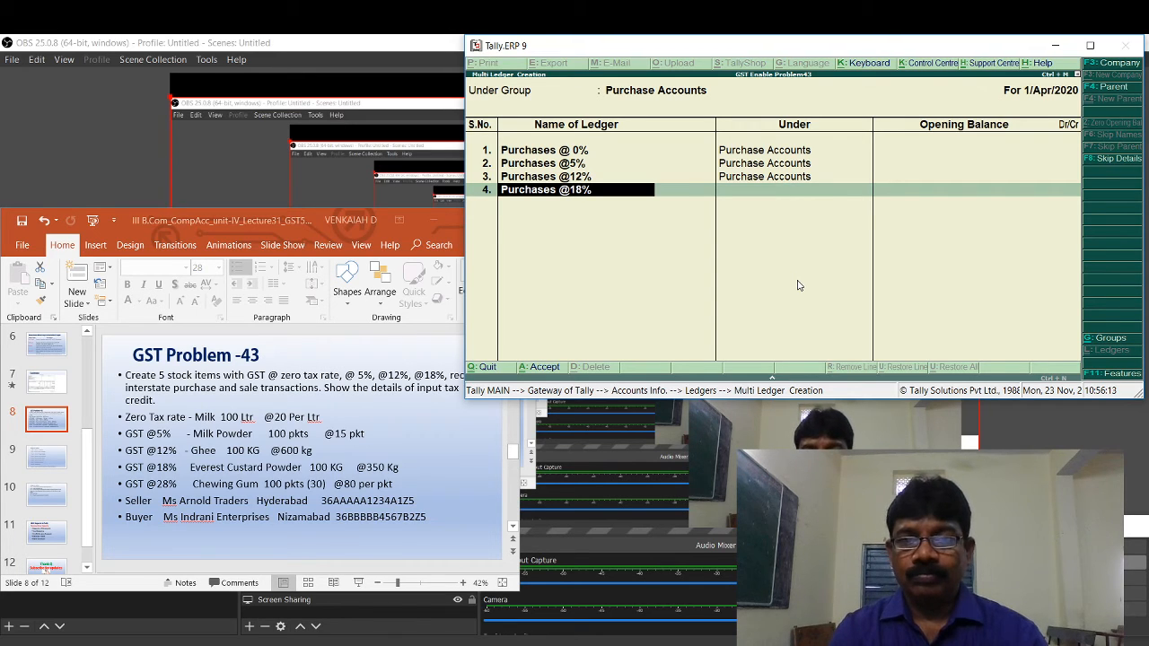
{"action": "key", "text": "Return"}
{"action": "key", "text": "Return"}
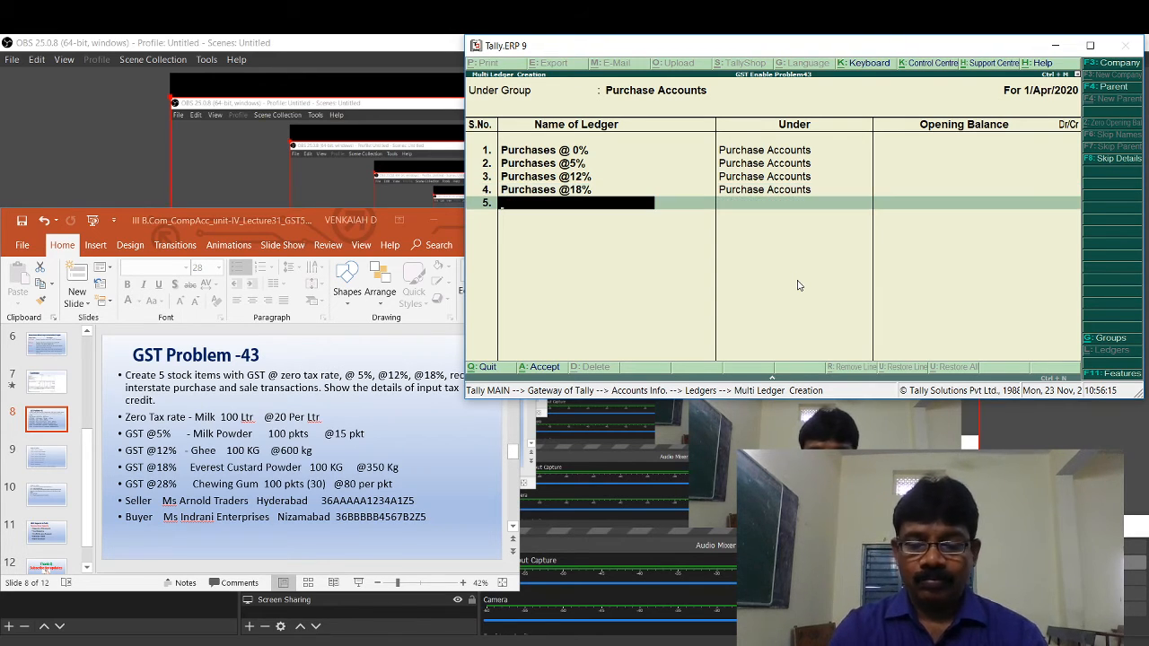
{"action": "type", "text": "Purc"}
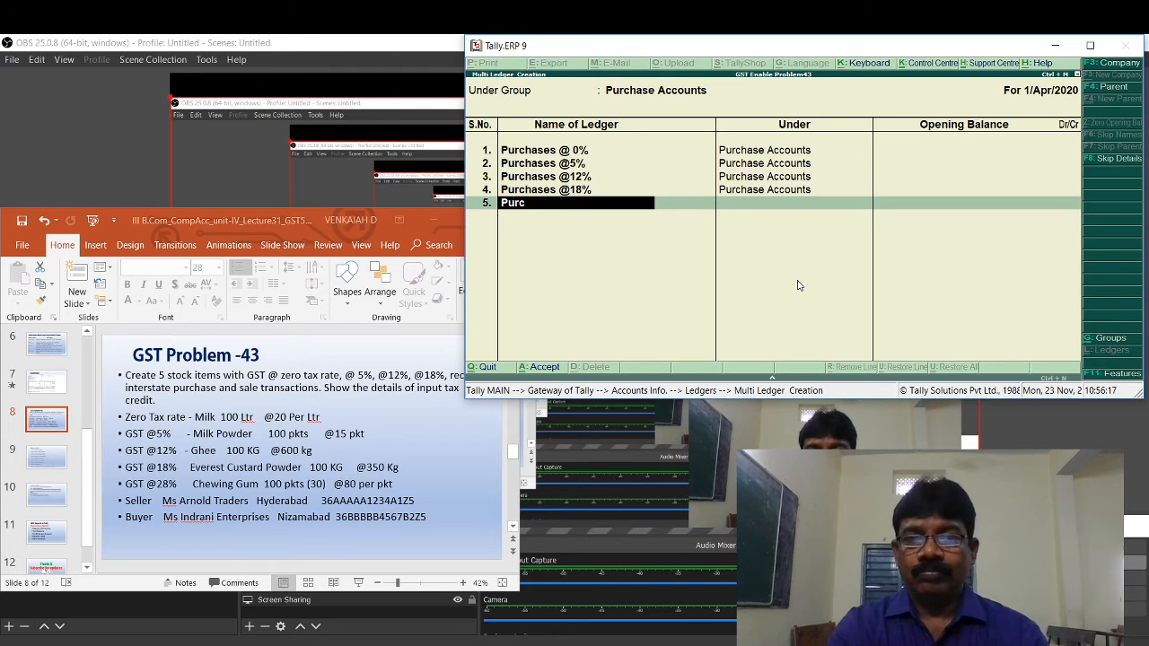
{"action": "type", "text": "hases"}
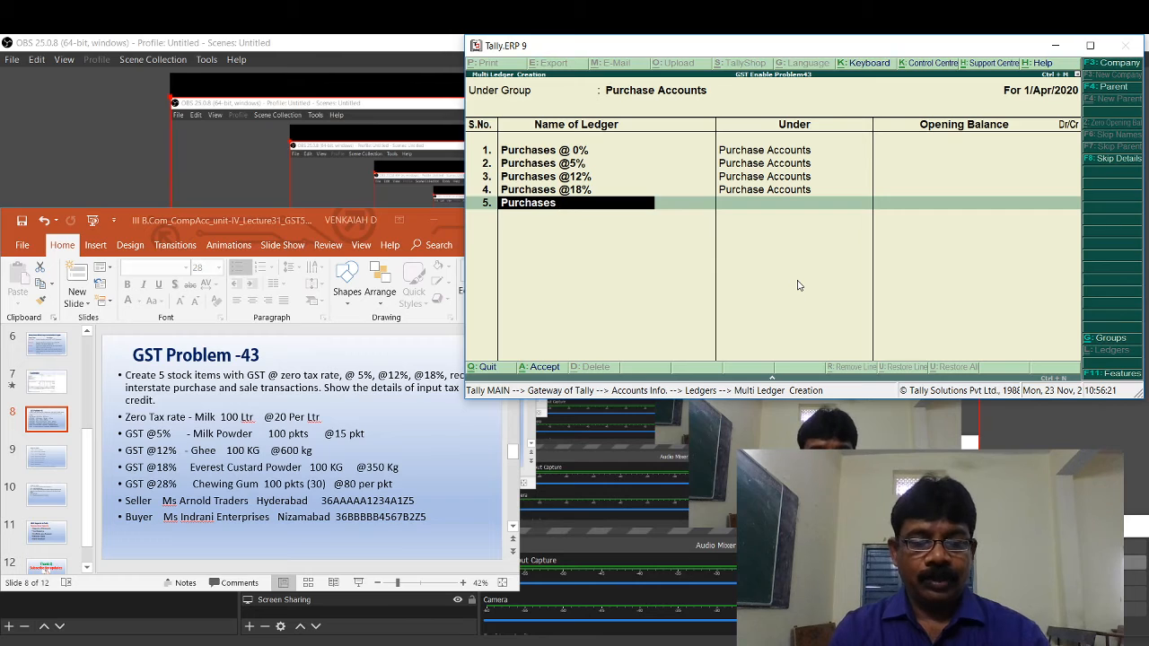
{"action": "type", "text": " @28"}
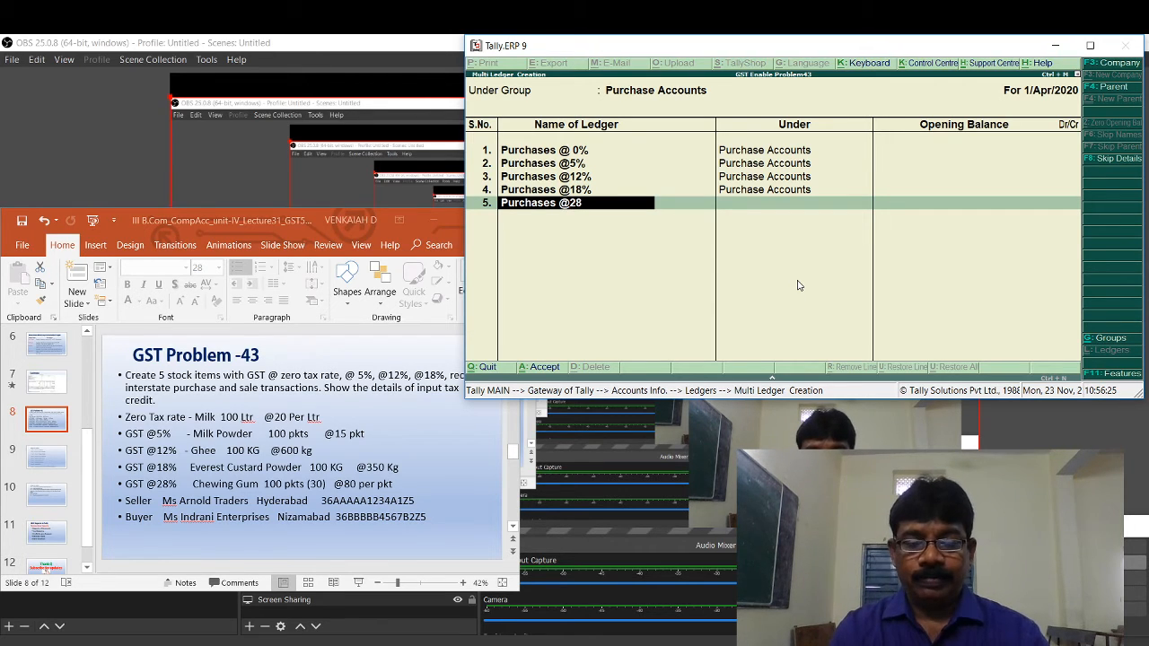
{"action": "type", "text": "%"}
{"action": "key", "text": "Return"}
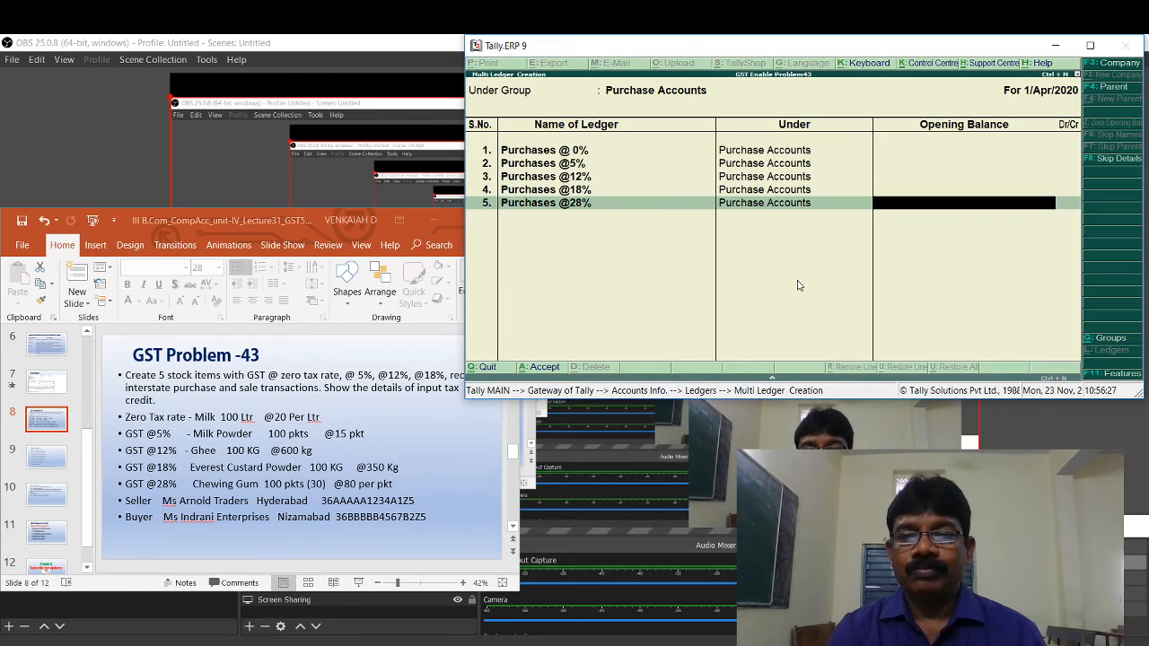
{"action": "key", "text": "Return"}
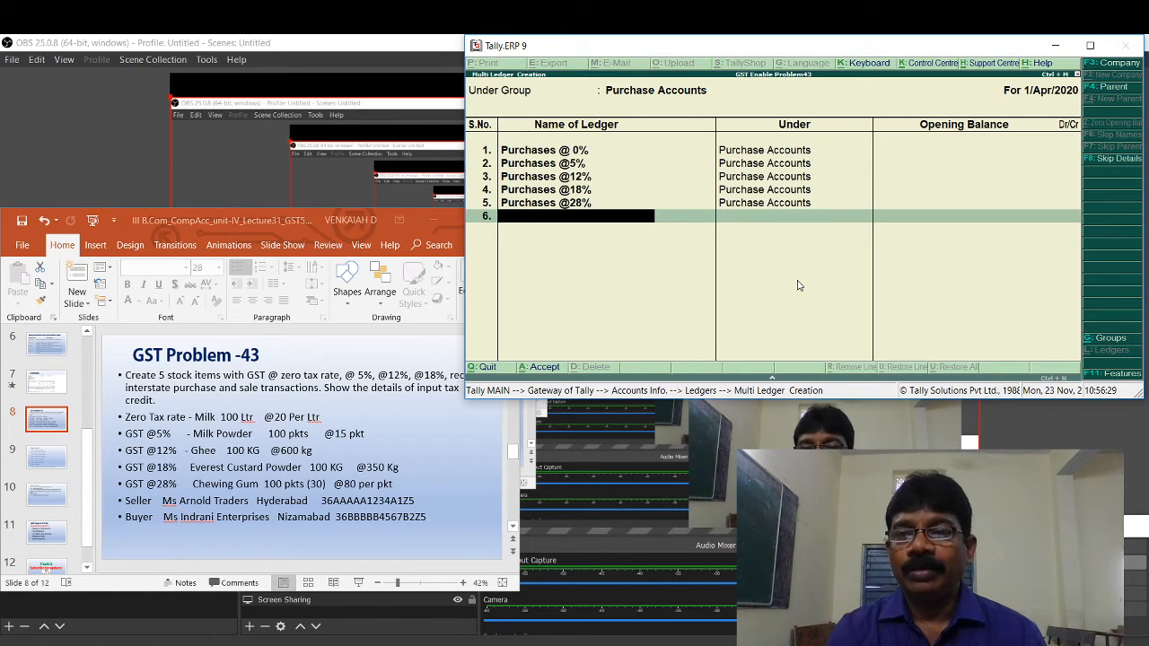
{"action": "key", "text": "Return"}
{"action": "key", "text": "Return"}
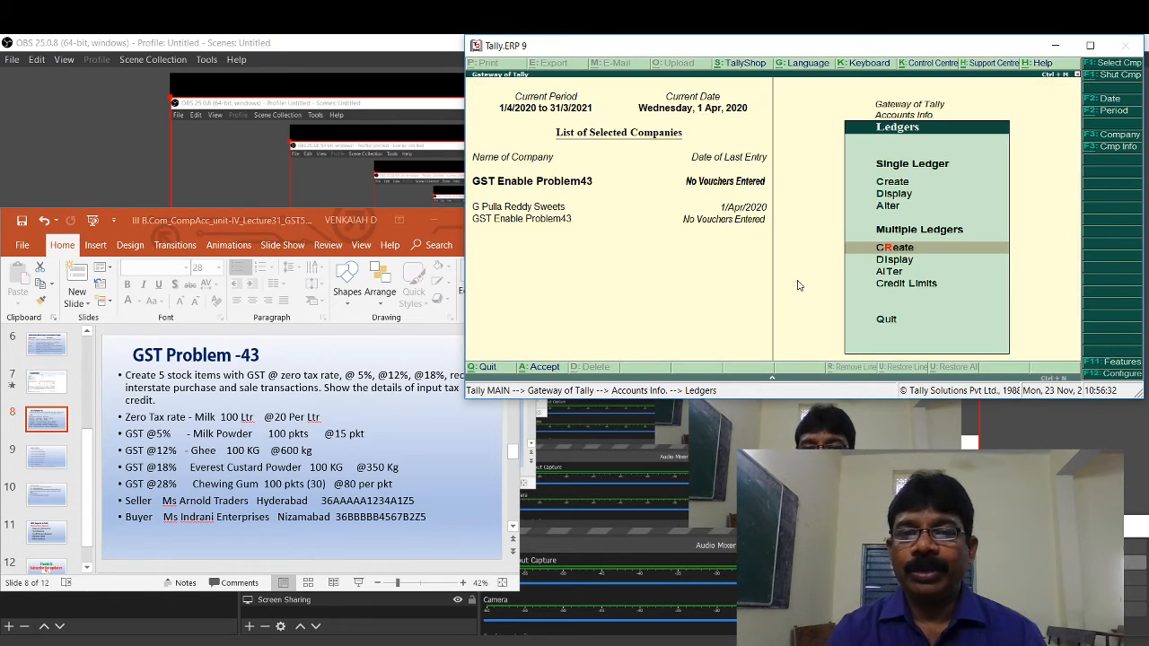
Step: Start another multiple-ledger creation form with Duties & Taxes as the group
{"action": "key", "text": "Up"}
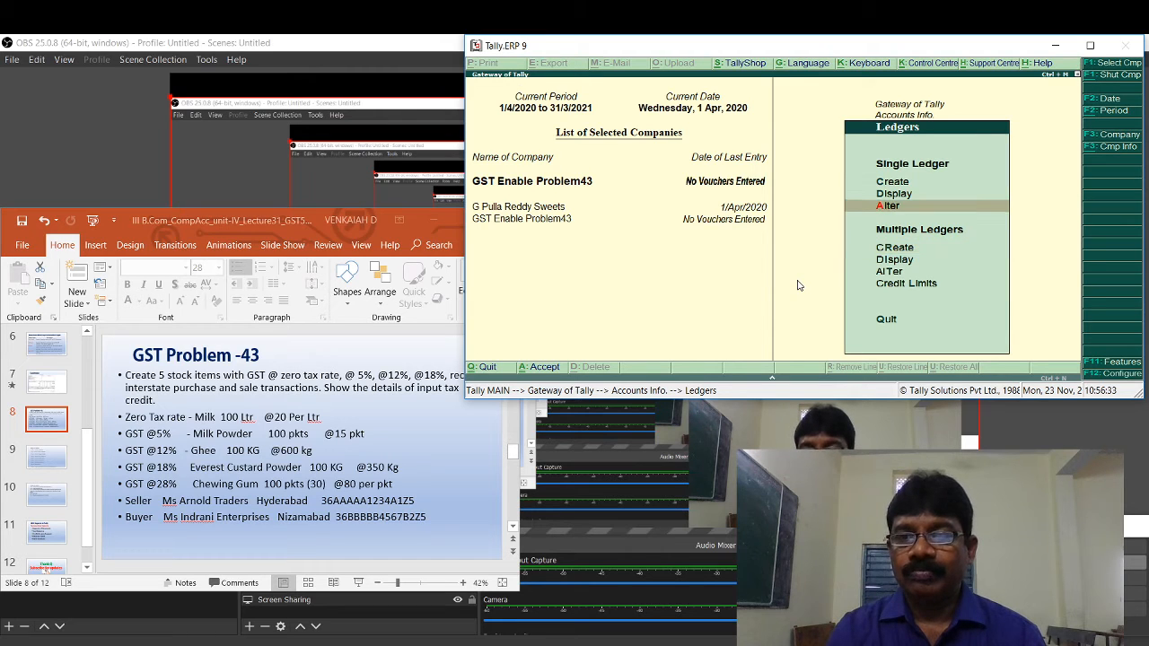
{"action": "key", "text": "Down"}
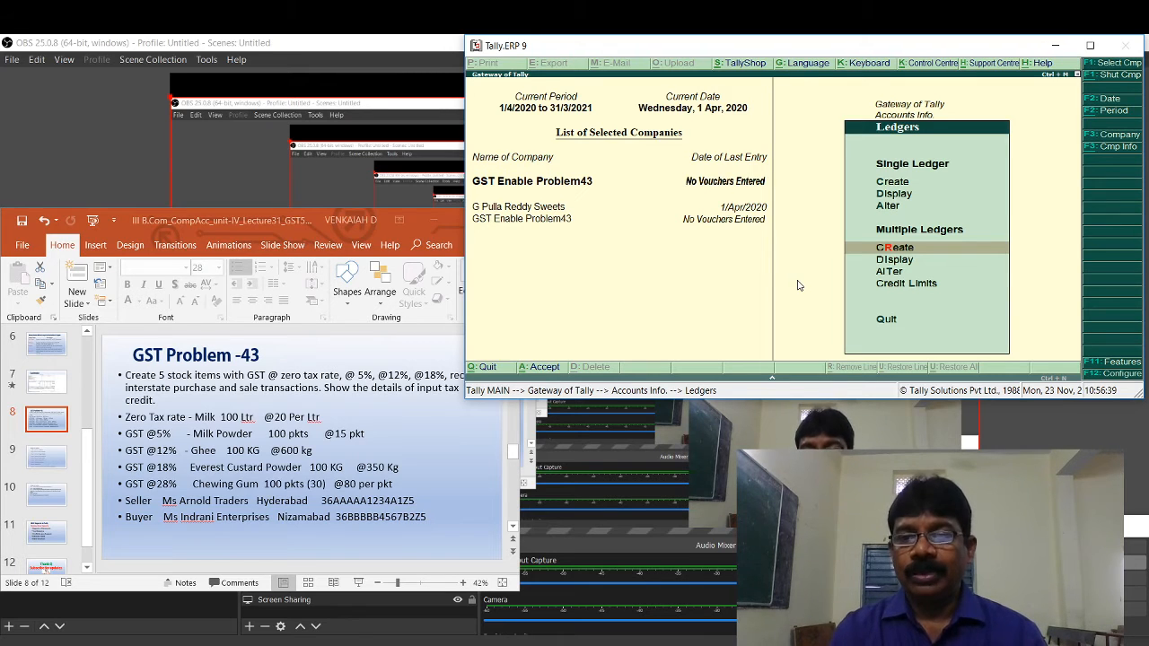
{"action": "key", "text": "Return"}
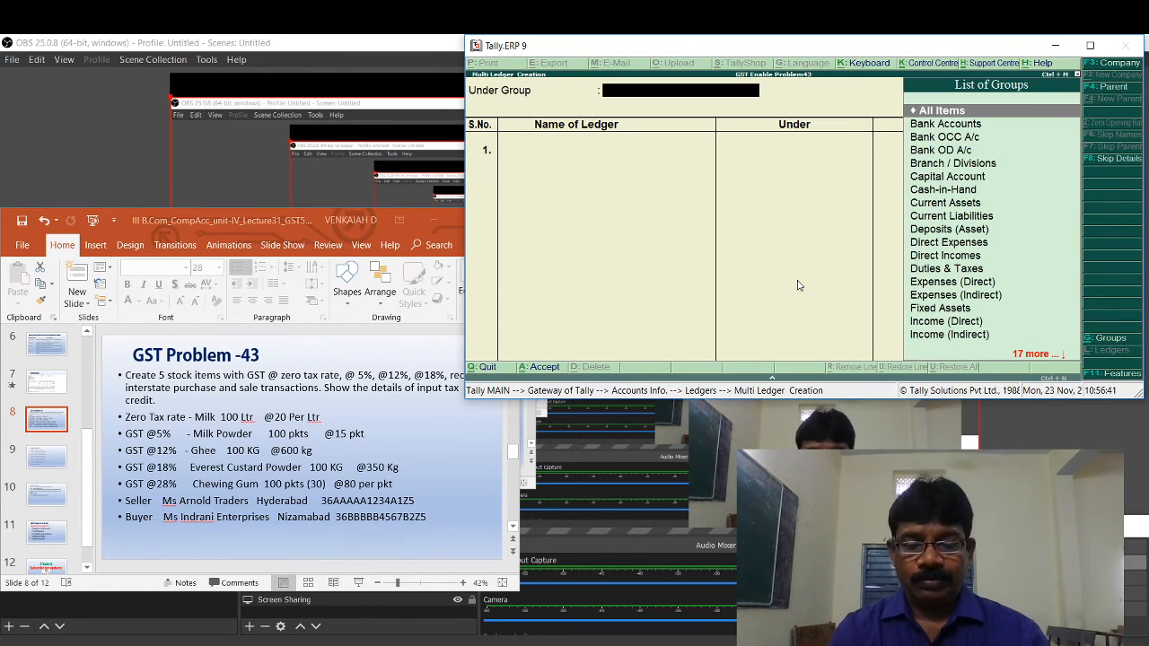
{"action": "type", "text": "D"}
{"action": "key", "text": "Down"}
{"action": "key", "text": "Down"}
{"action": "key", "text": "Down"}
{"action": "key", "text": "Down"}
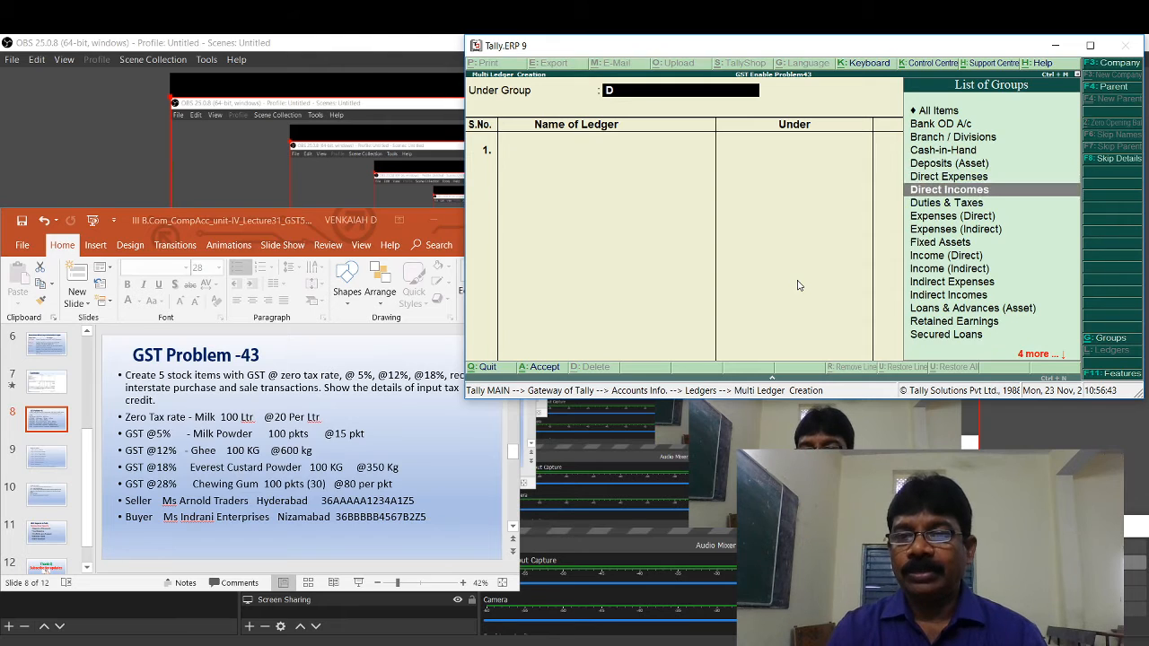
{"action": "key", "text": "Return"}
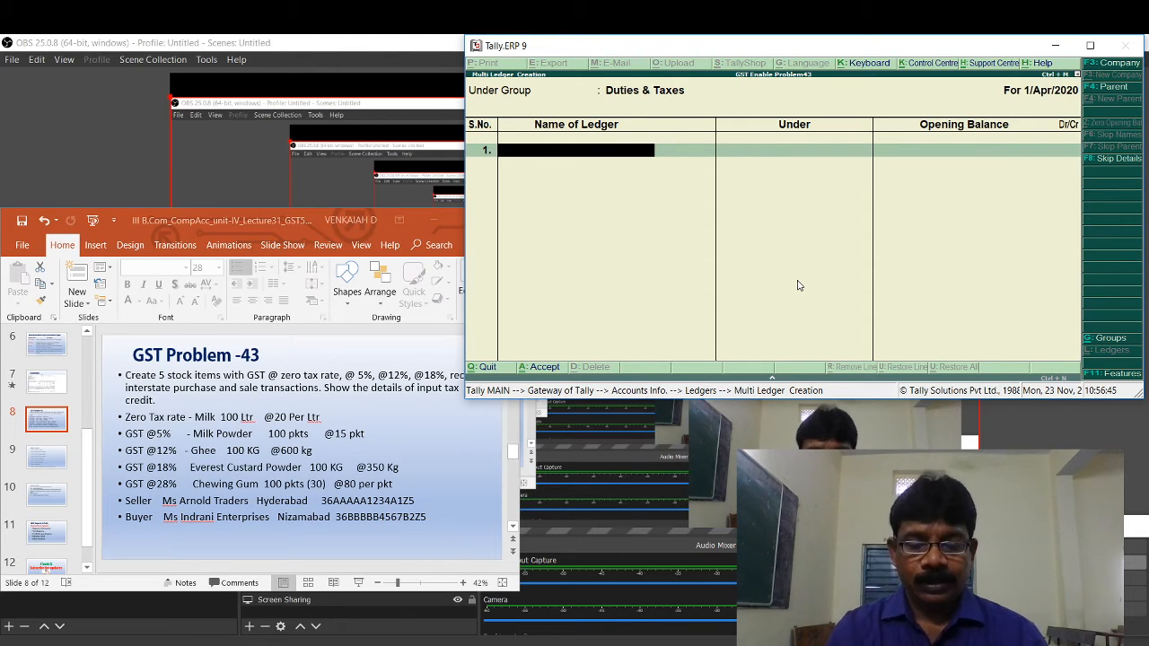
Step: Enter CGST @0% as the first tax ledger, leaving its opening balance empty
{"action": "type", "text": "C"}
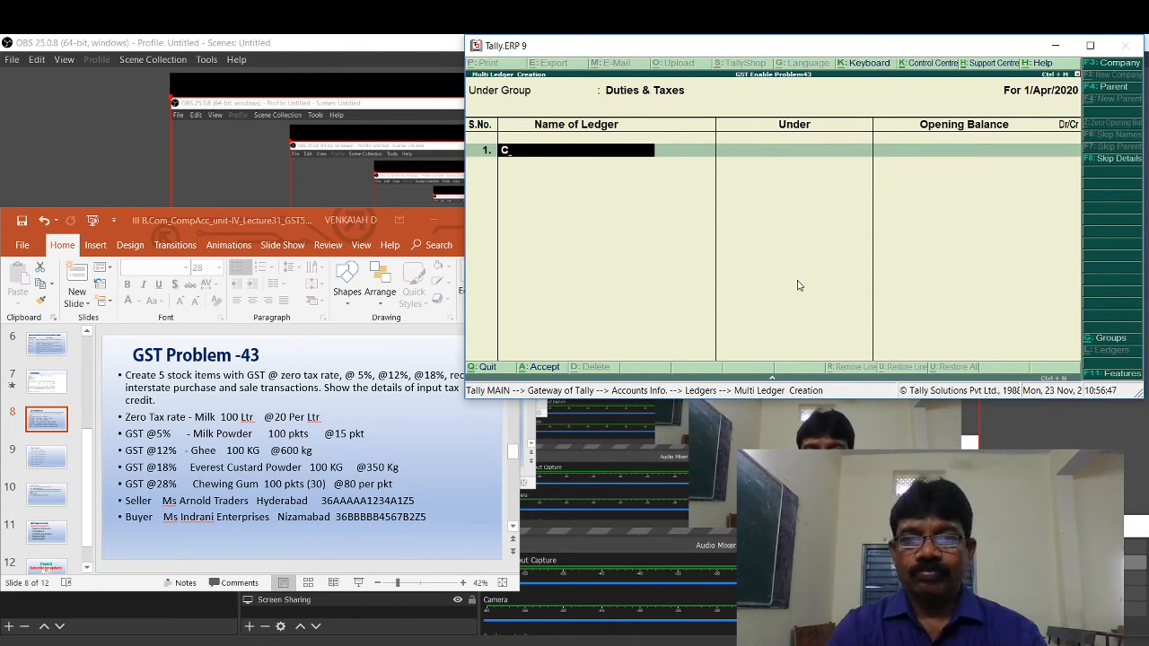
{"action": "type", "text": "GST @"}
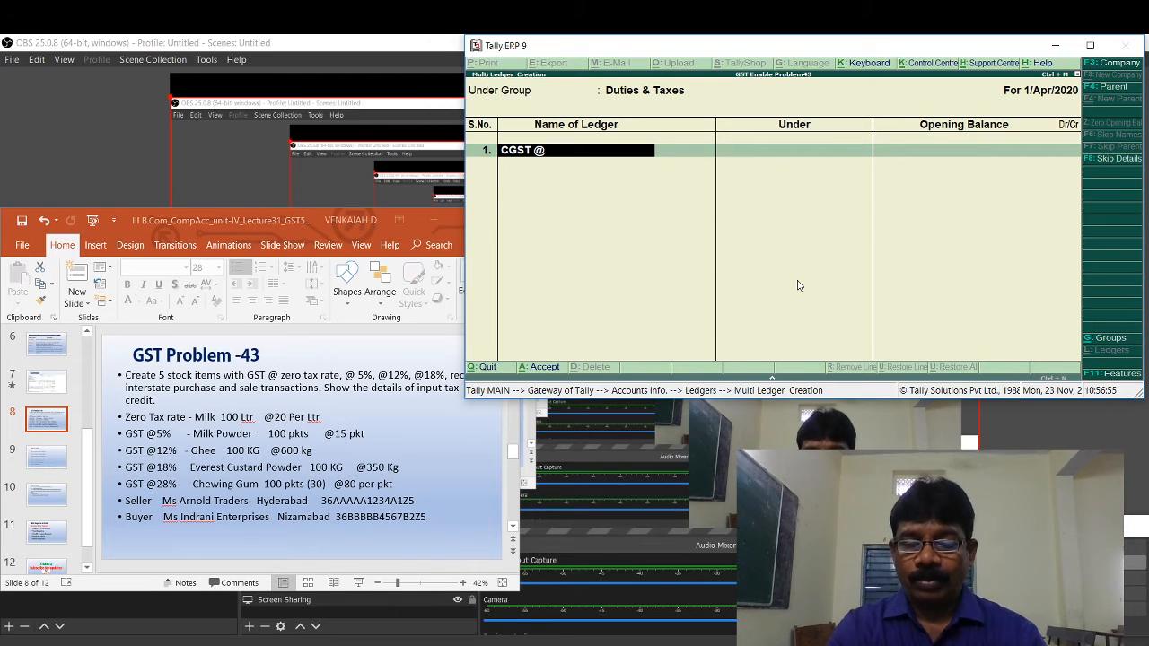
{"action": "type", "text": "0"}
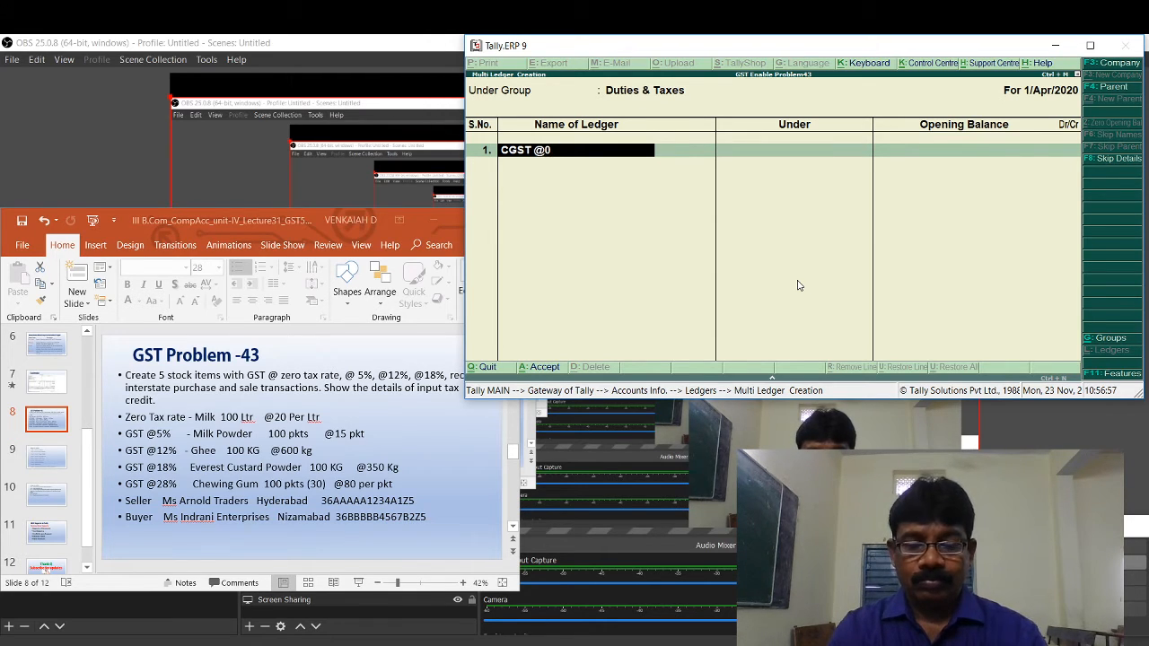
{"action": "type", "text": "%"}
{"action": "key", "text": "Return"}
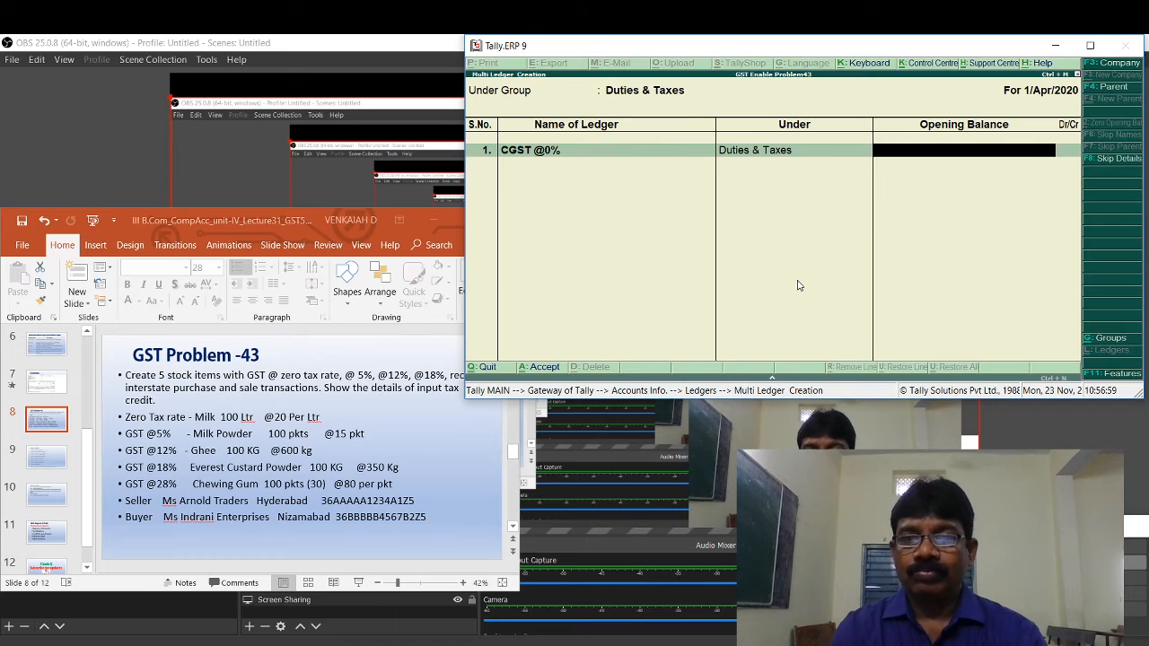
{"action": "key", "text": "Return"}
Step: Enter CGST @5% as the second ledger under Duties & Taxes with no opening balance
{"action": "type", "text": "C"}
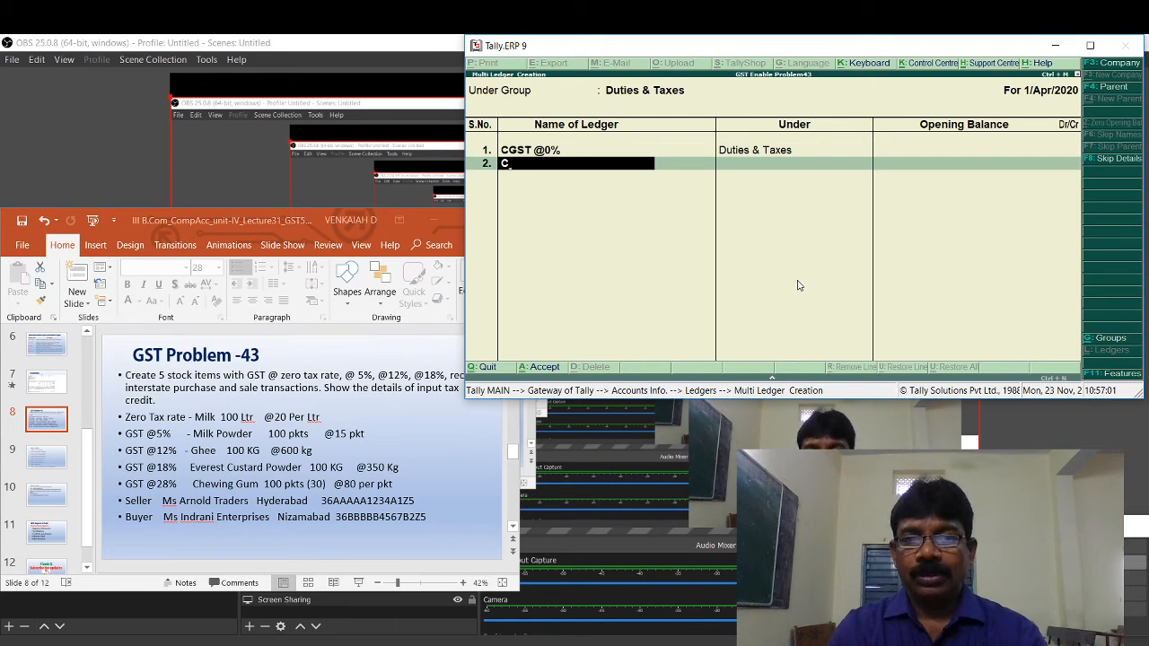
{"action": "type", "text": "GS"}
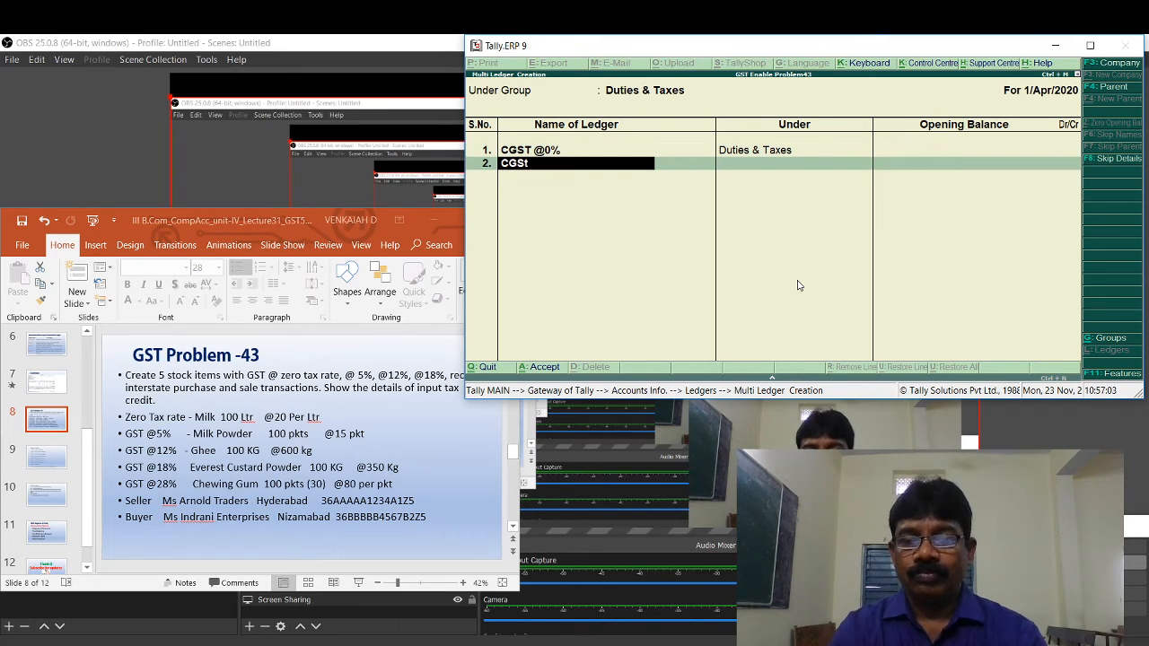
{"action": "type", "text": "T"}
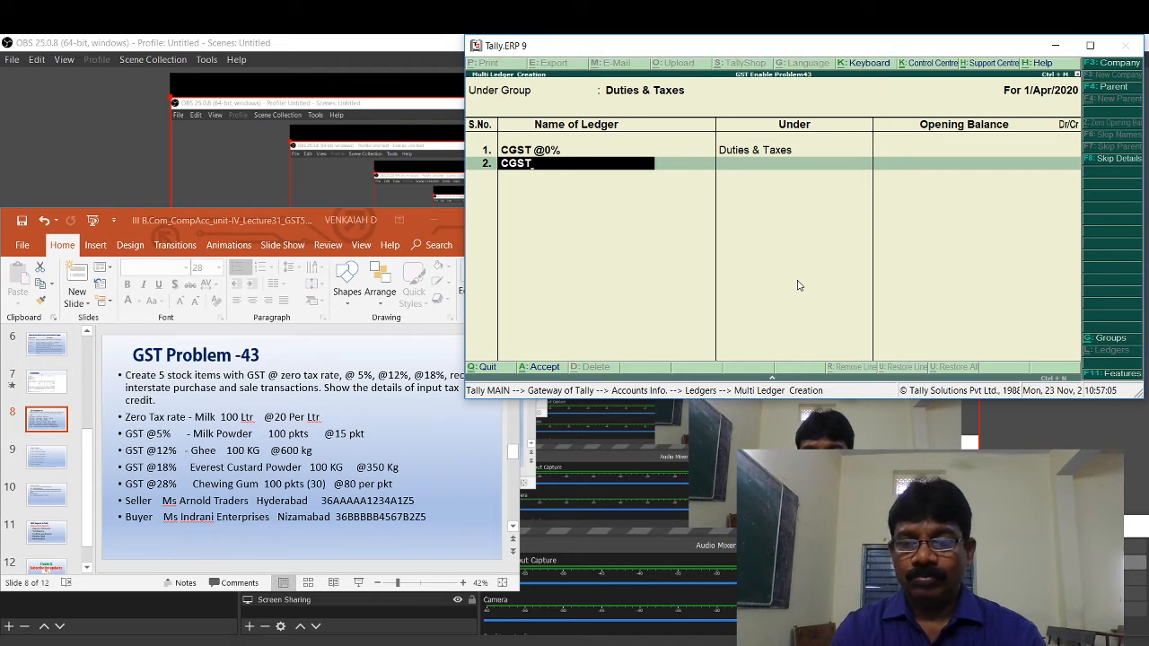
{"action": "type", "text": " @"}
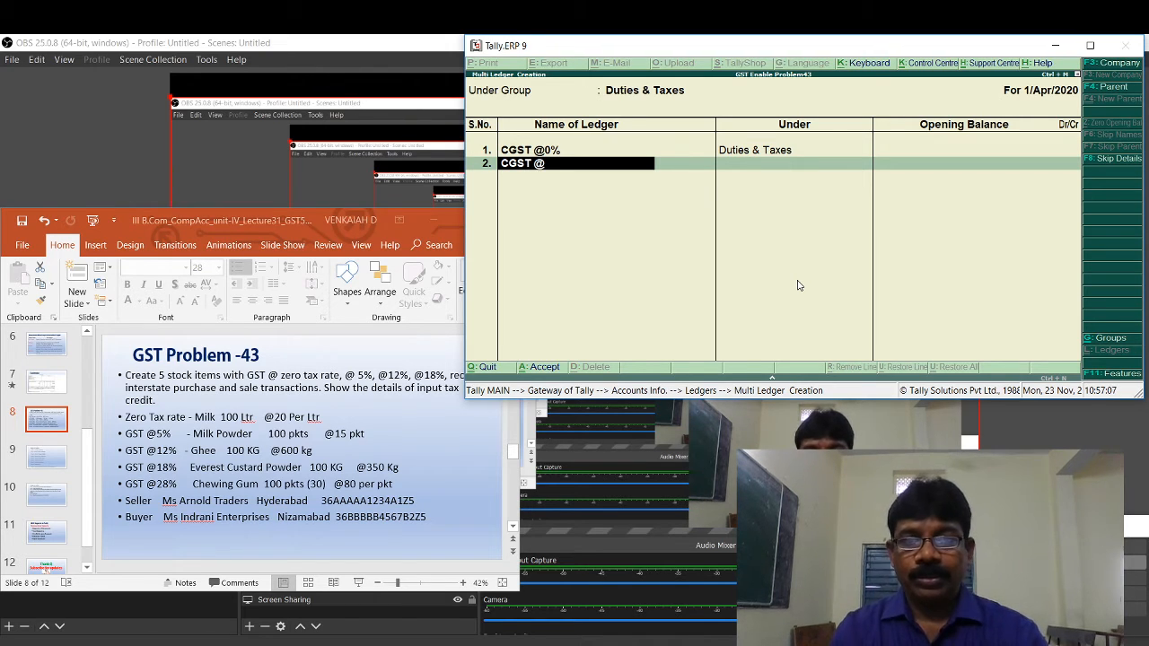
{"action": "type", "text": "5"}
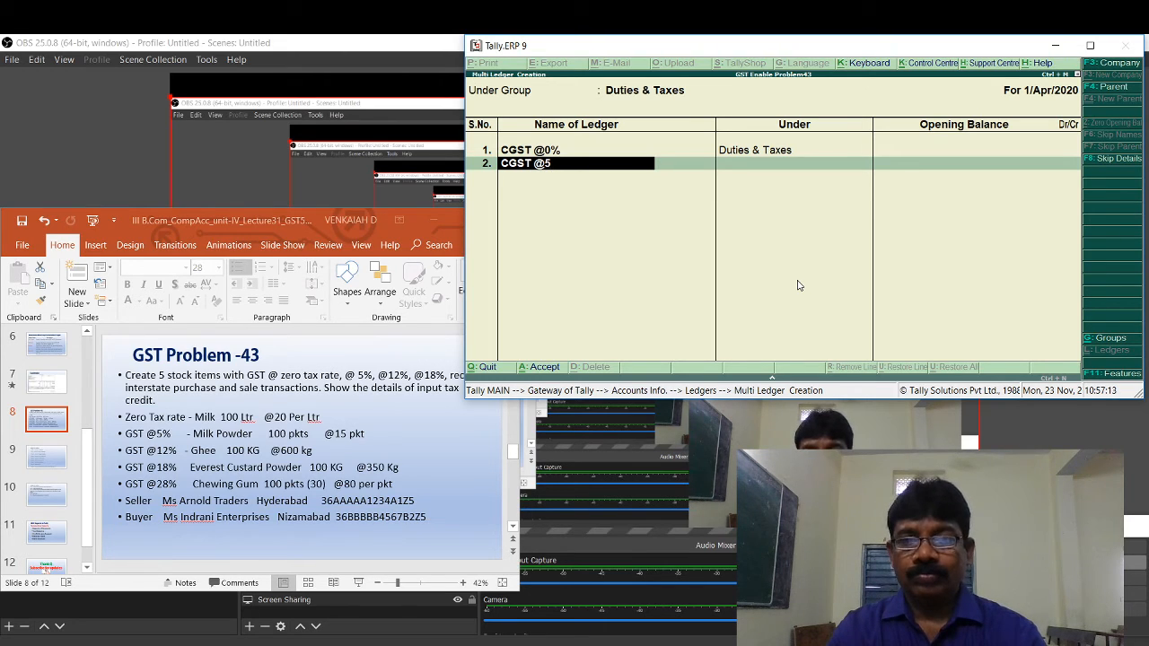
{"action": "type", "text": "%"}
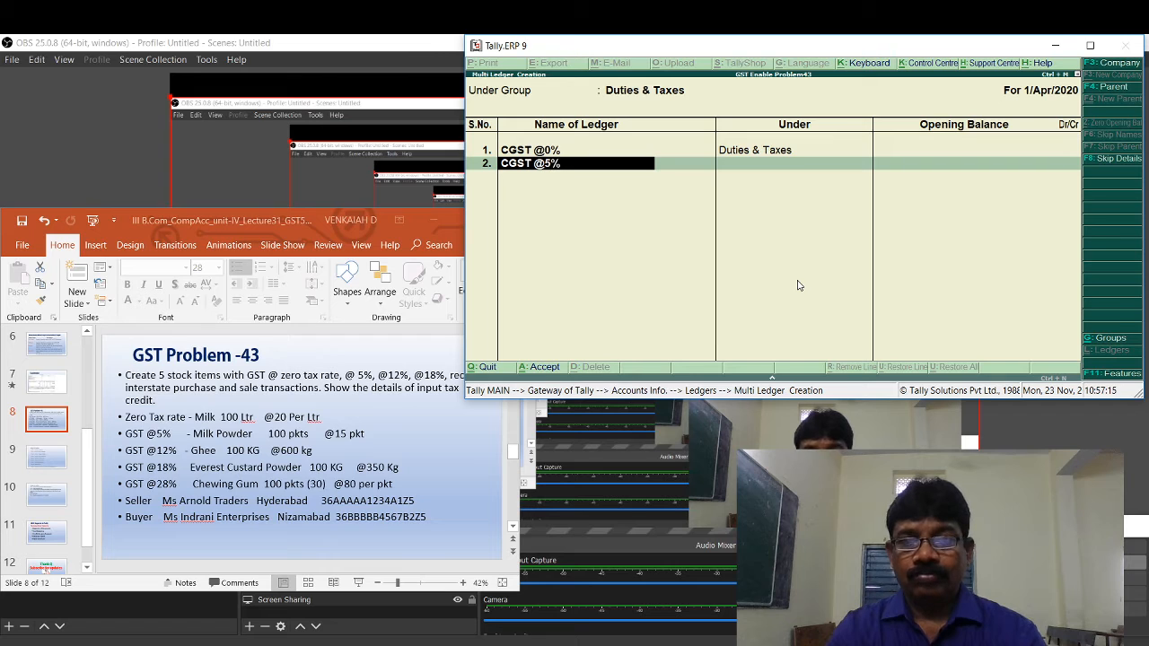
{"action": "key", "text": "Return"}
{"action": "key", "text": "Return"}
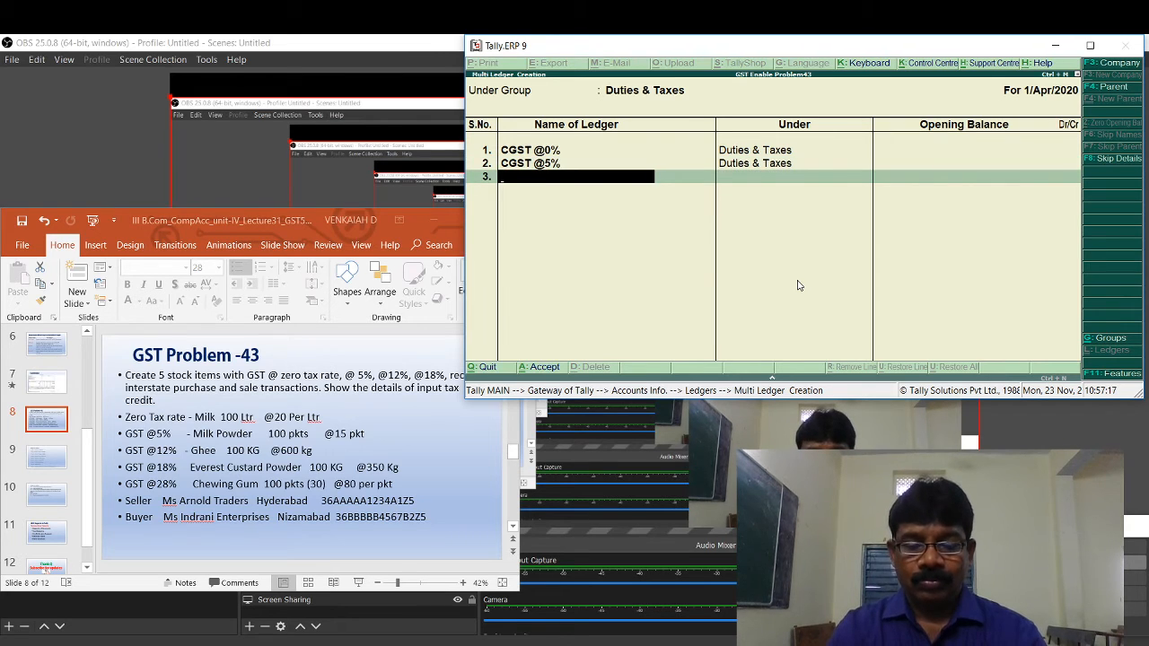
{"action": "type", "text": "C"}
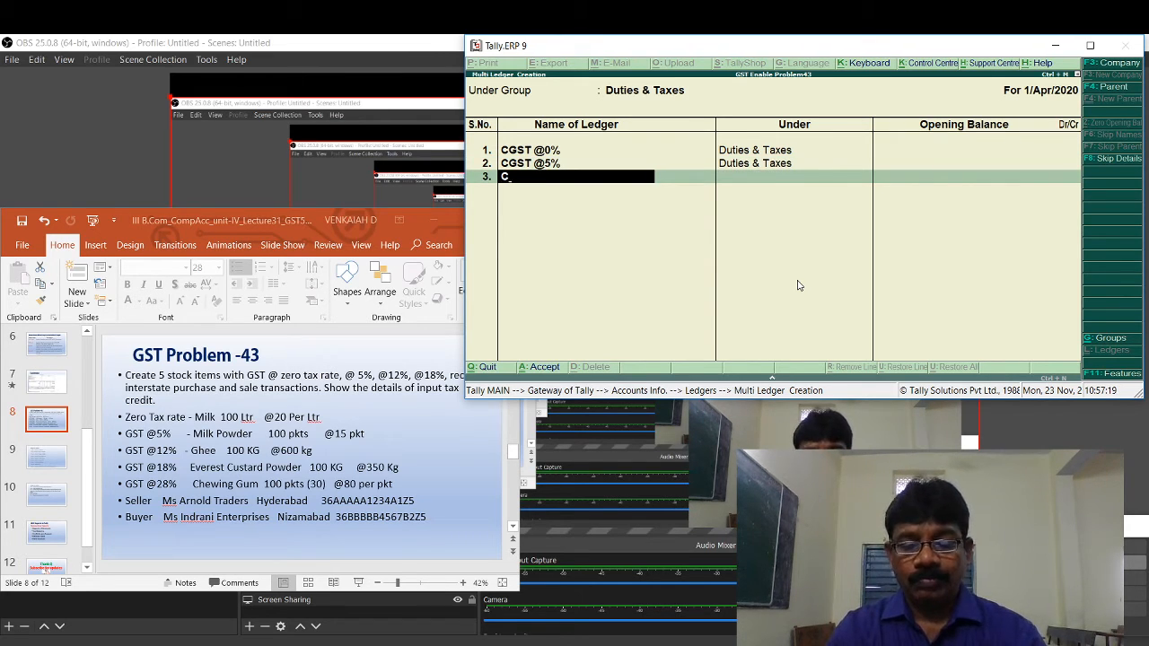
{"action": "type", "text": "GST"}
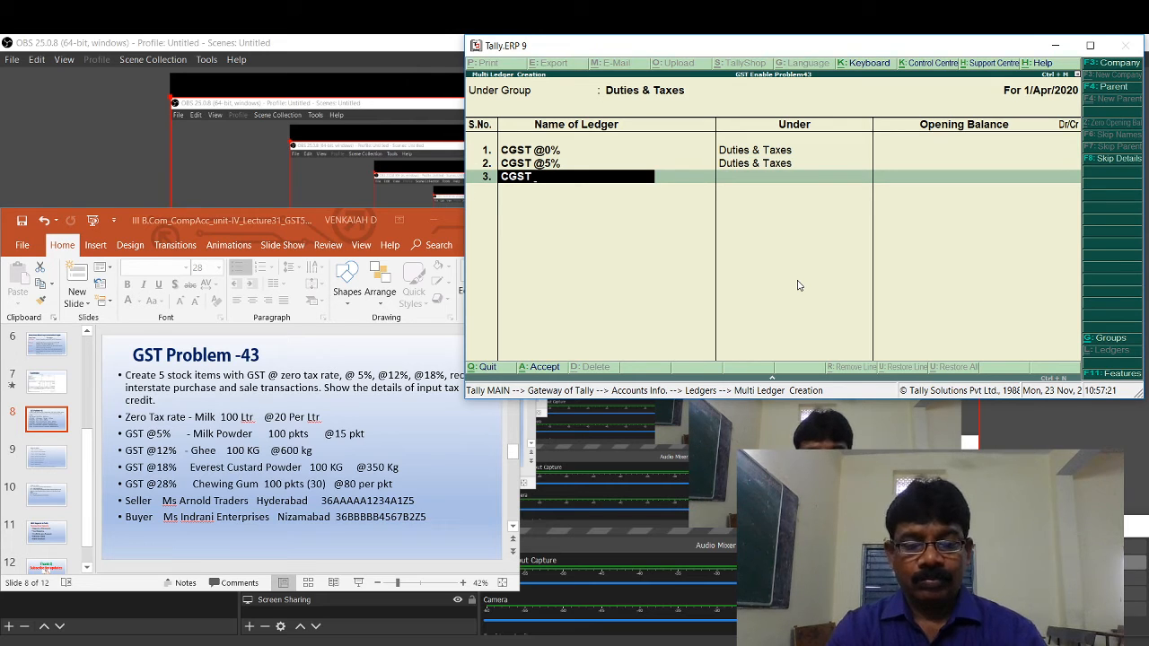
{"action": "type", "text": " @12"}
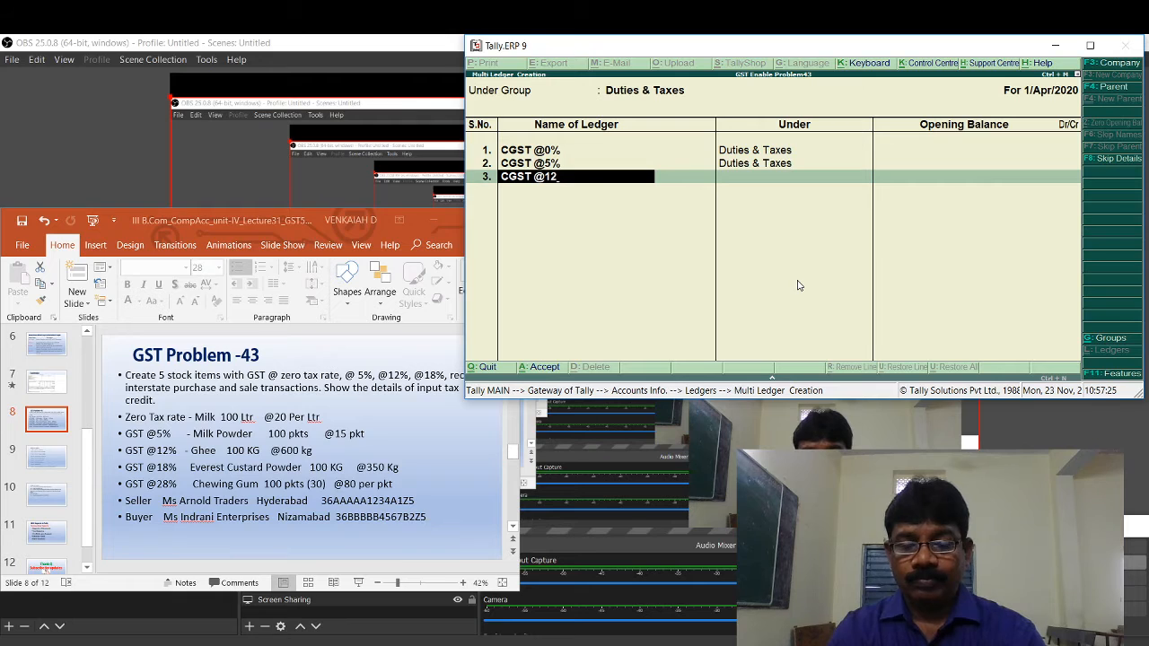
{"action": "type", "text": "%"}
{"action": "key", "text": "Return"}
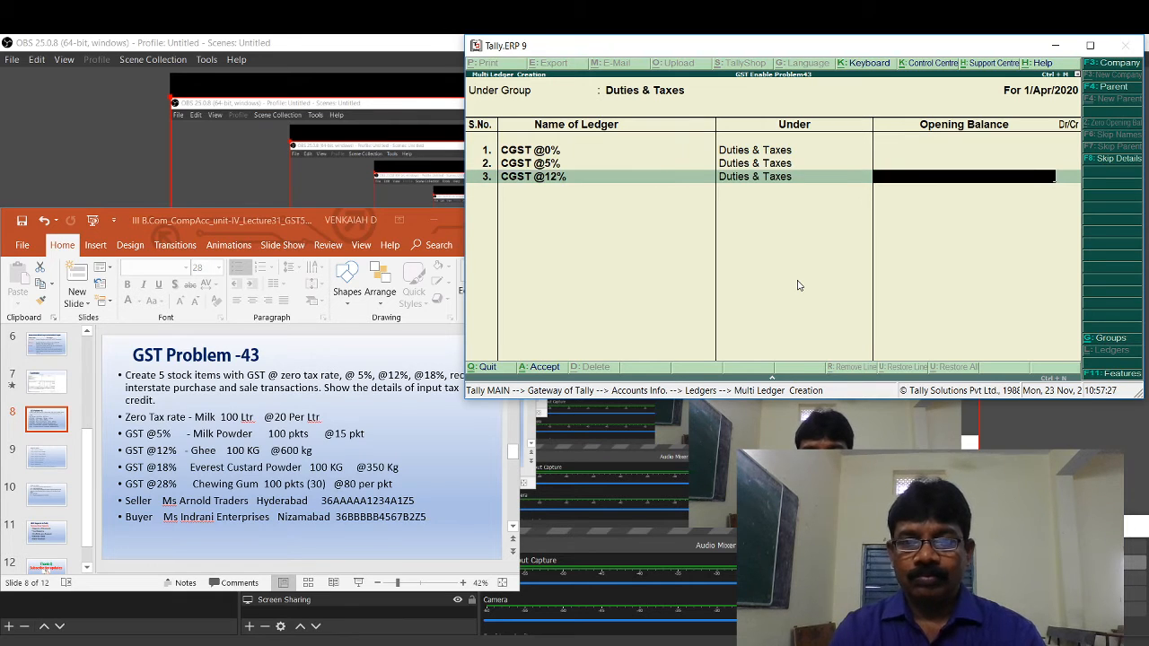
{"action": "key", "text": "Return"}
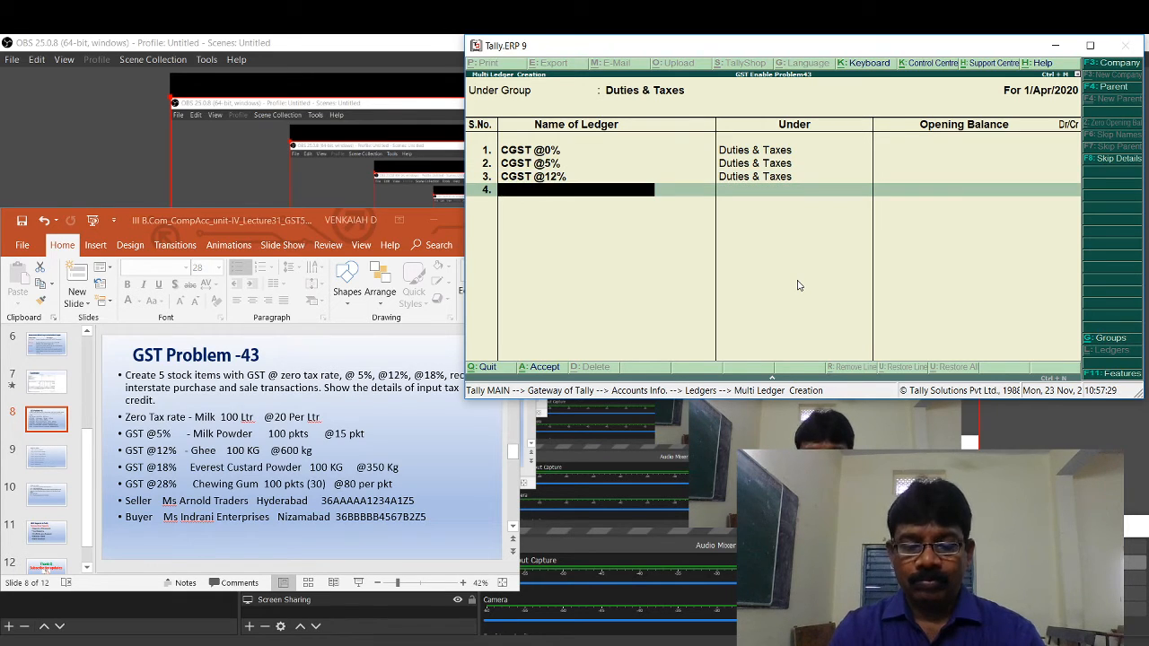
{"action": "type", "text": "CGST"}
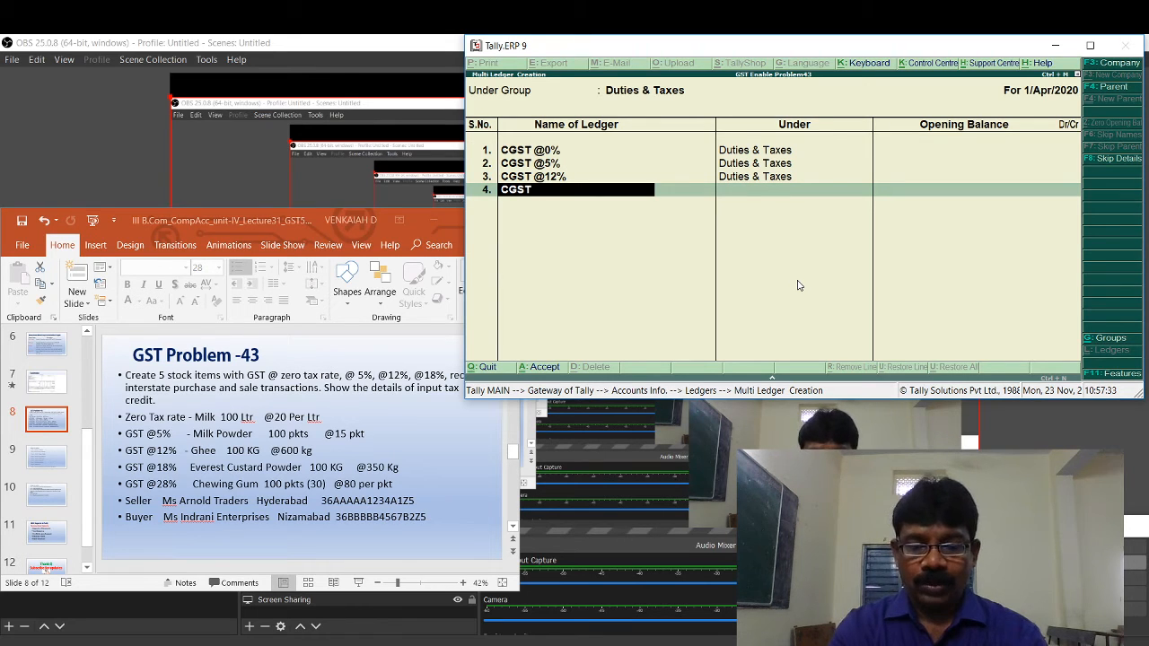
{"action": "type", "text": " @"}
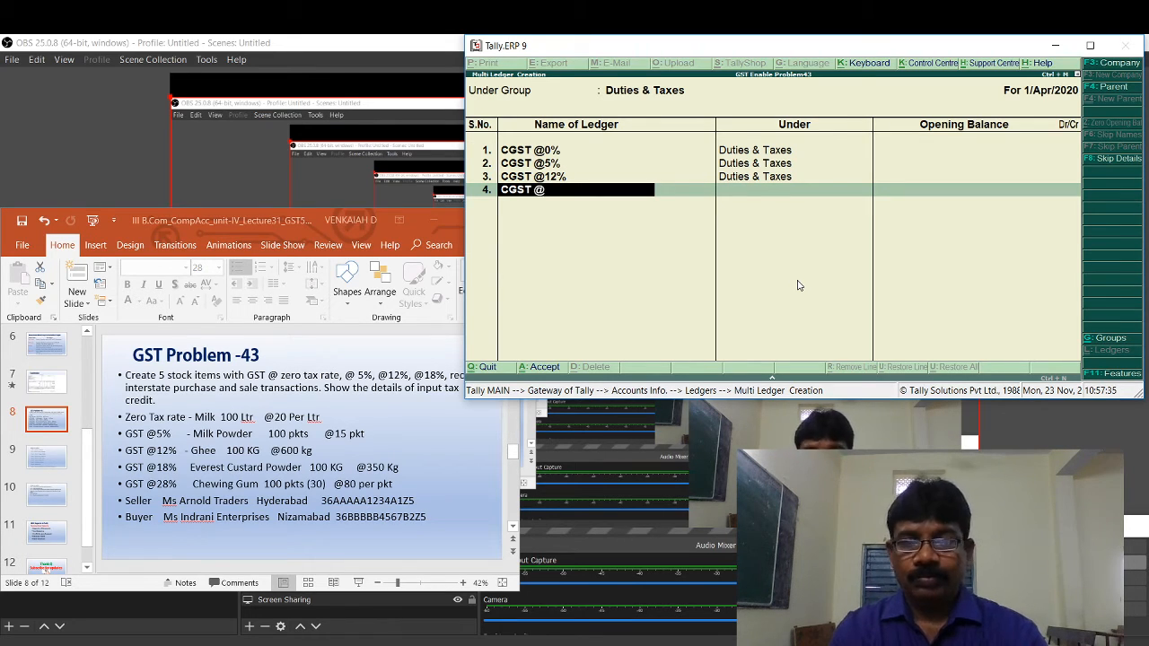
{"action": "type", "text": "18"}
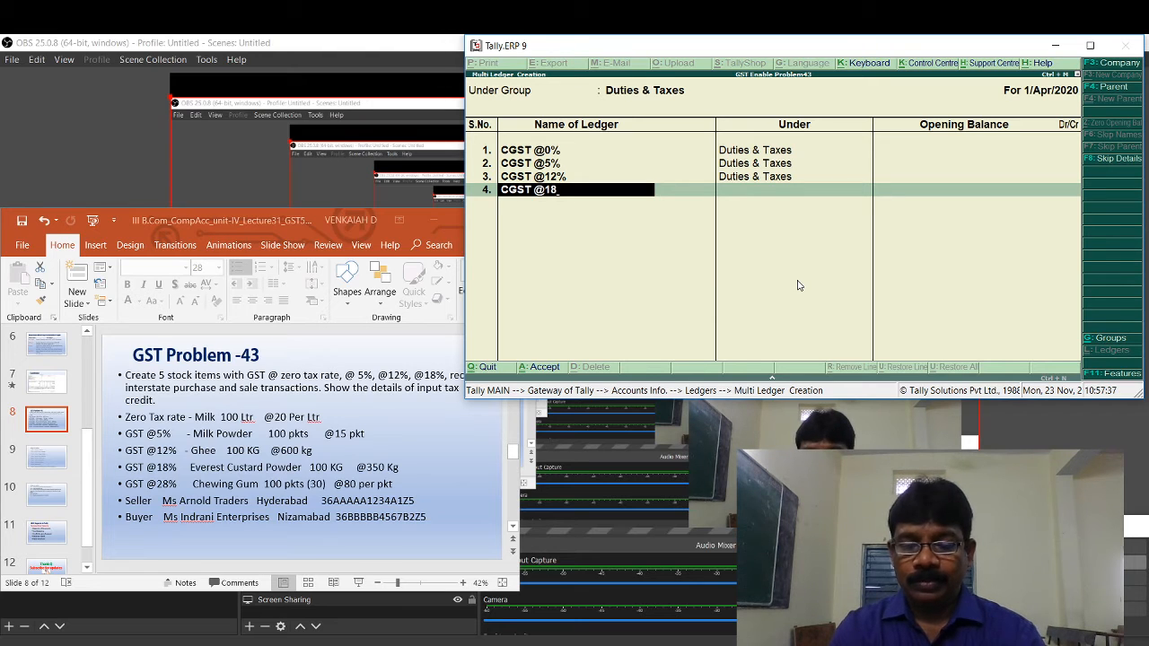
{"action": "type", "text": "%"}
{"action": "key", "text": "Return"}
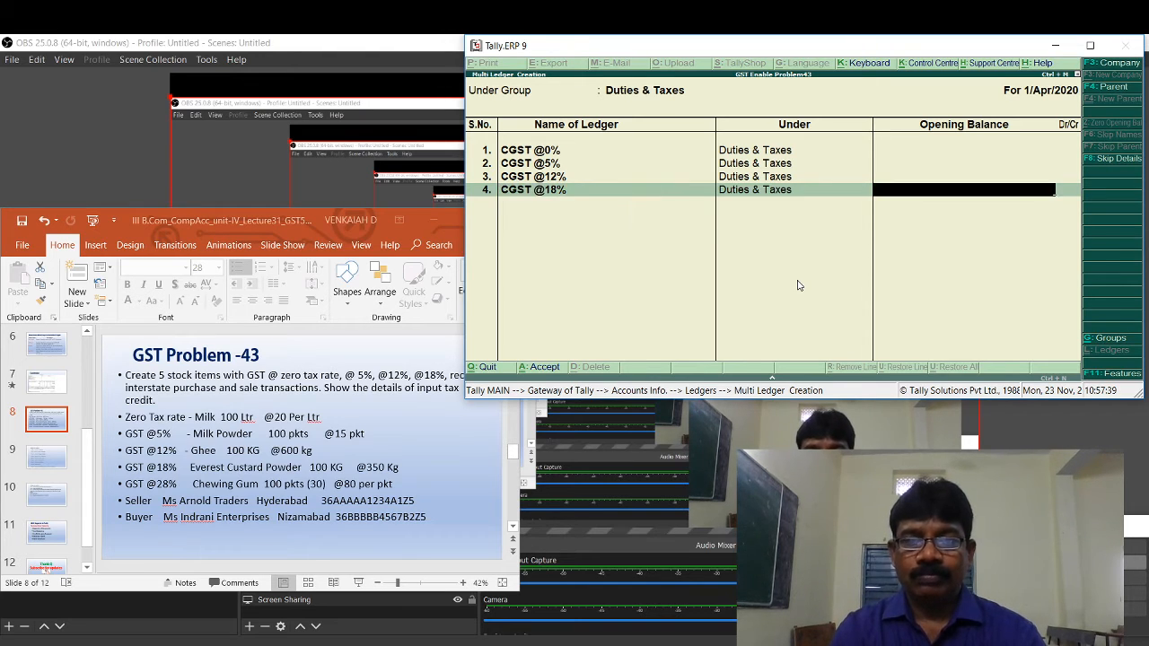
{"action": "key", "text": "Return"}
{"action": "type", "text": "C"}
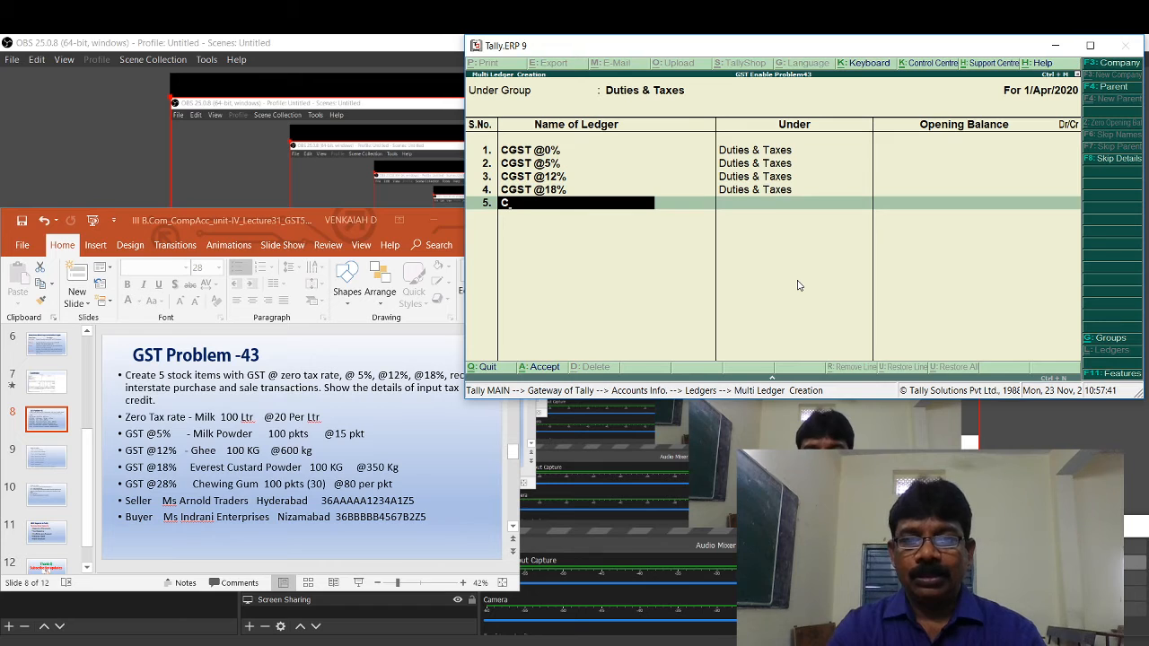
{"action": "type", "text": "GST"}
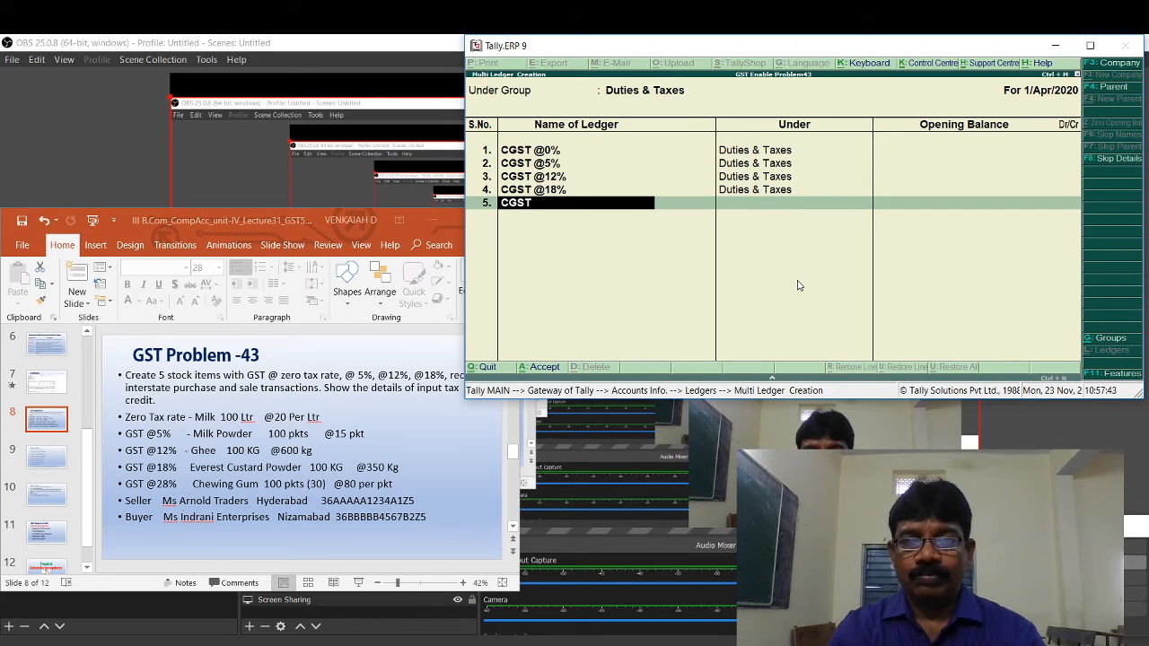
{"action": "type", "text": " @"}
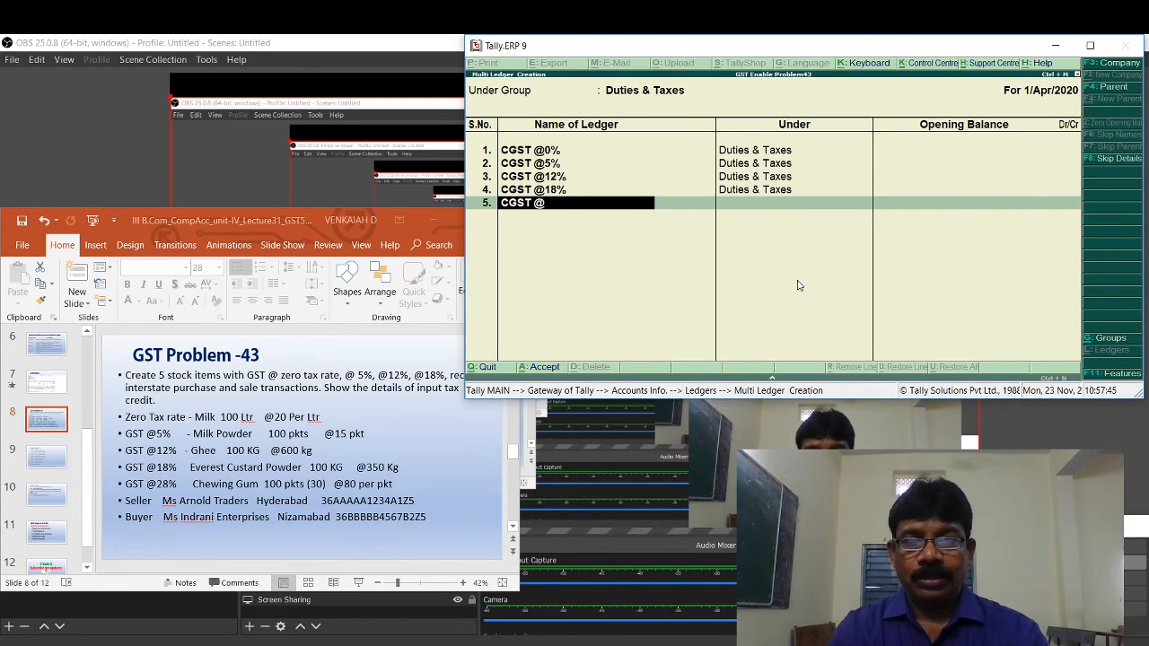
{"action": "type", "text": "28"}
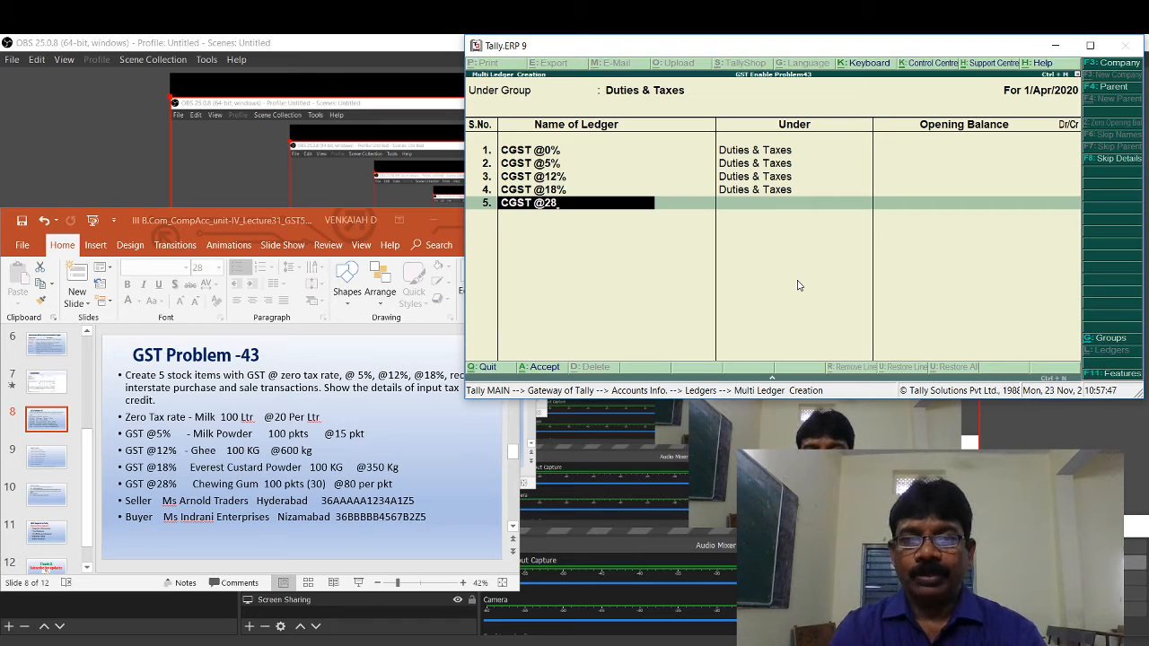
{"action": "key", "text": "BackSpace"}
{"action": "key", "text": "BackSpace"}
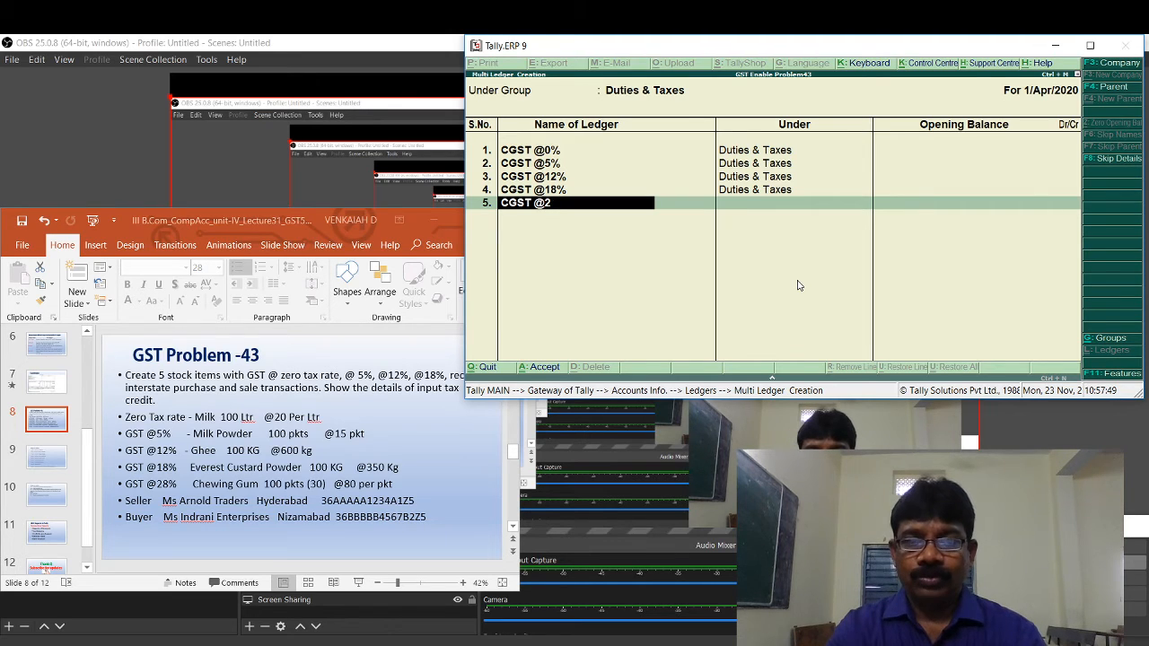
{"action": "type", "text": "14"}
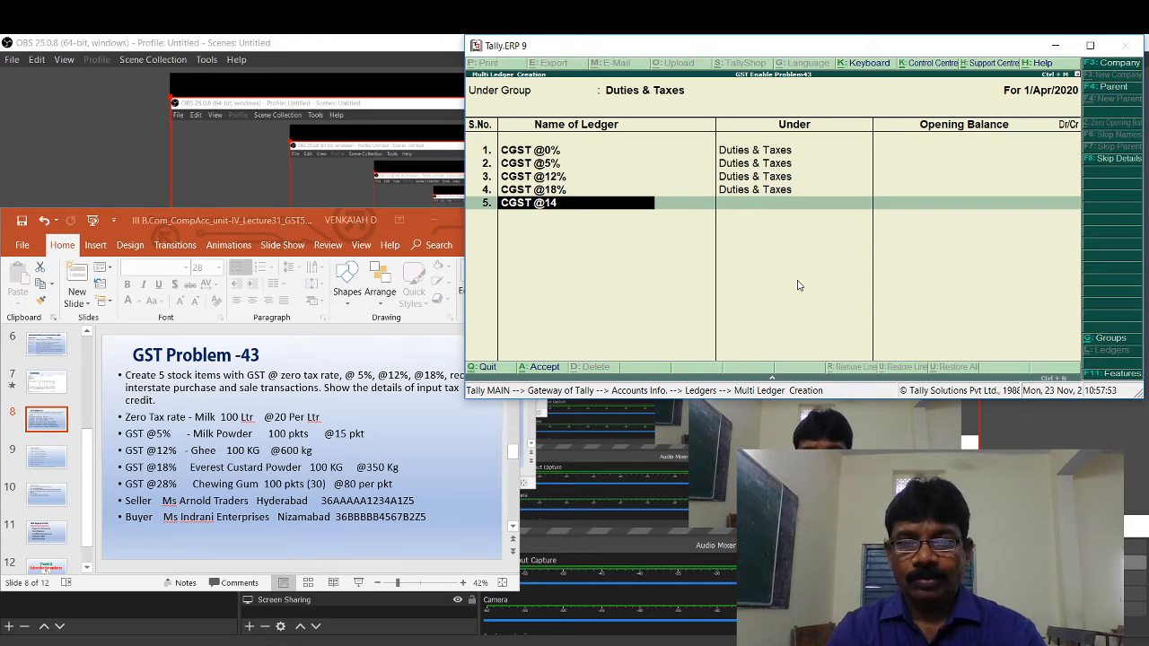
{"action": "type", "text": "%"}
Step: Rename the fourth ledger in the list as CGST @9%
{"action": "key", "text": "Up"}
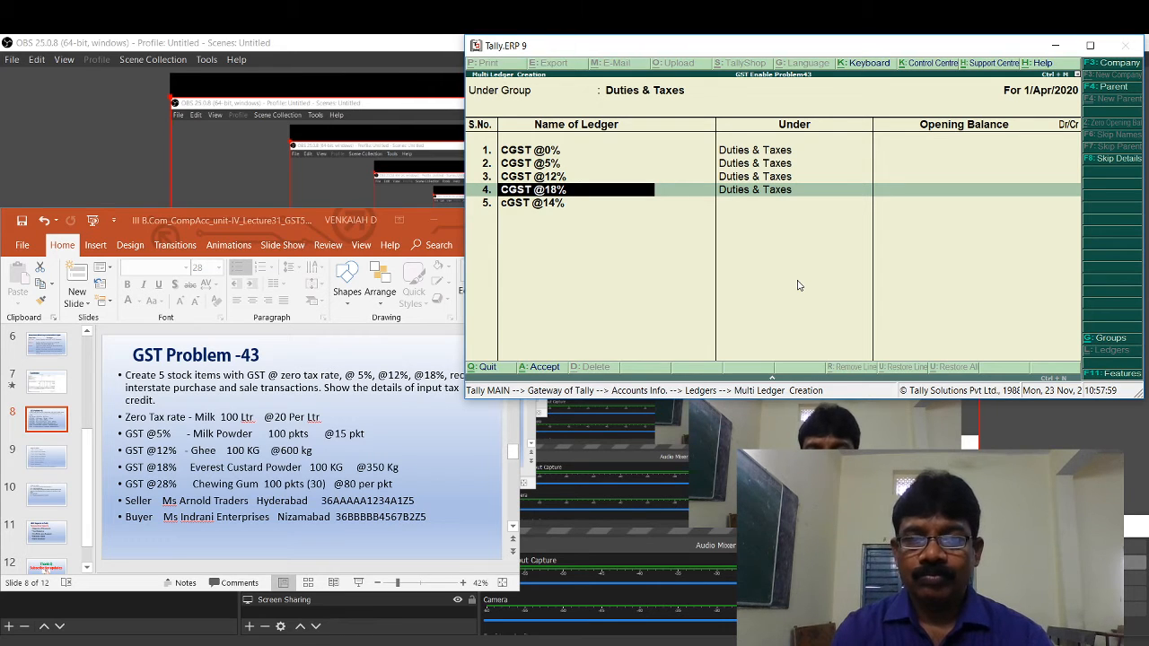
{"action": "key", "text": "Left"}
{"action": "key", "text": "Left"}
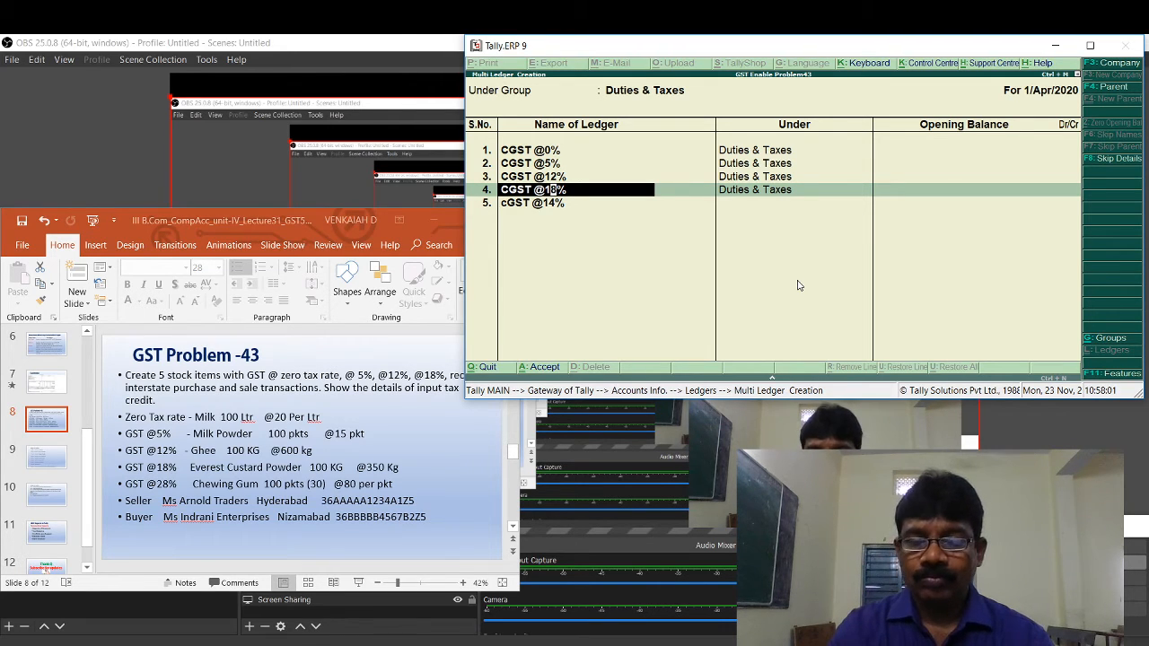
{"action": "key", "text": "BackSpace"}
{"action": "key", "text": "Delete"}
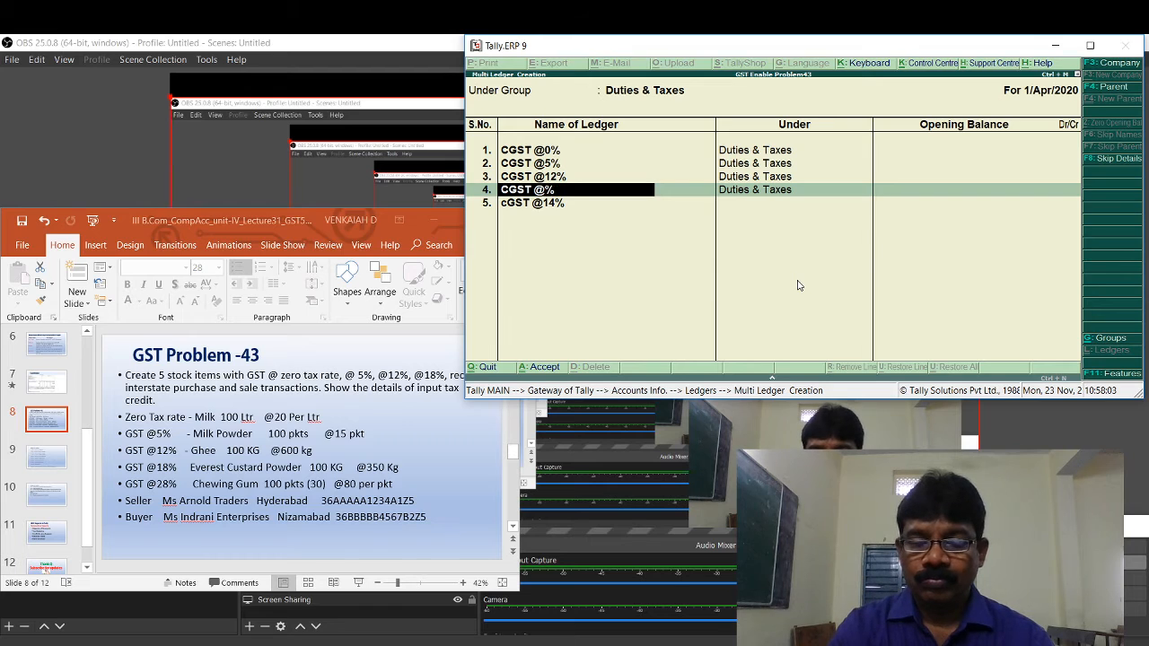
{"action": "type", "text": "9"}
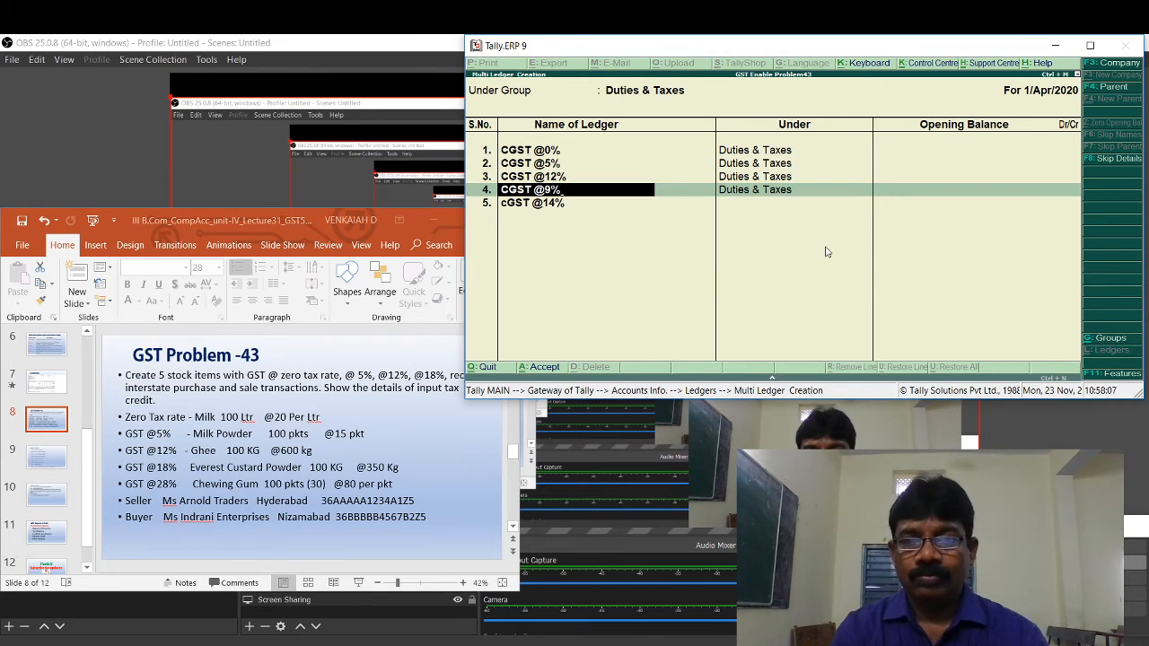
Step: Correct the third ledger's name to CGST @6%
{"action": "left_click", "coordinate": [596, 177]}
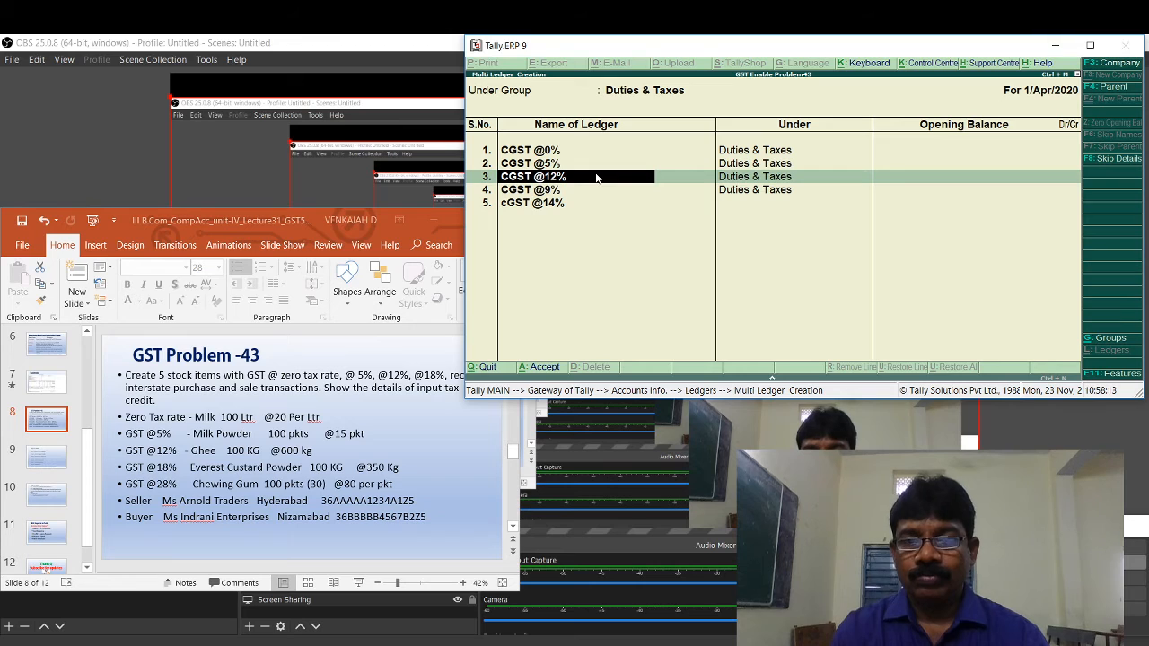
{"action": "key", "text": "BackSpace"}
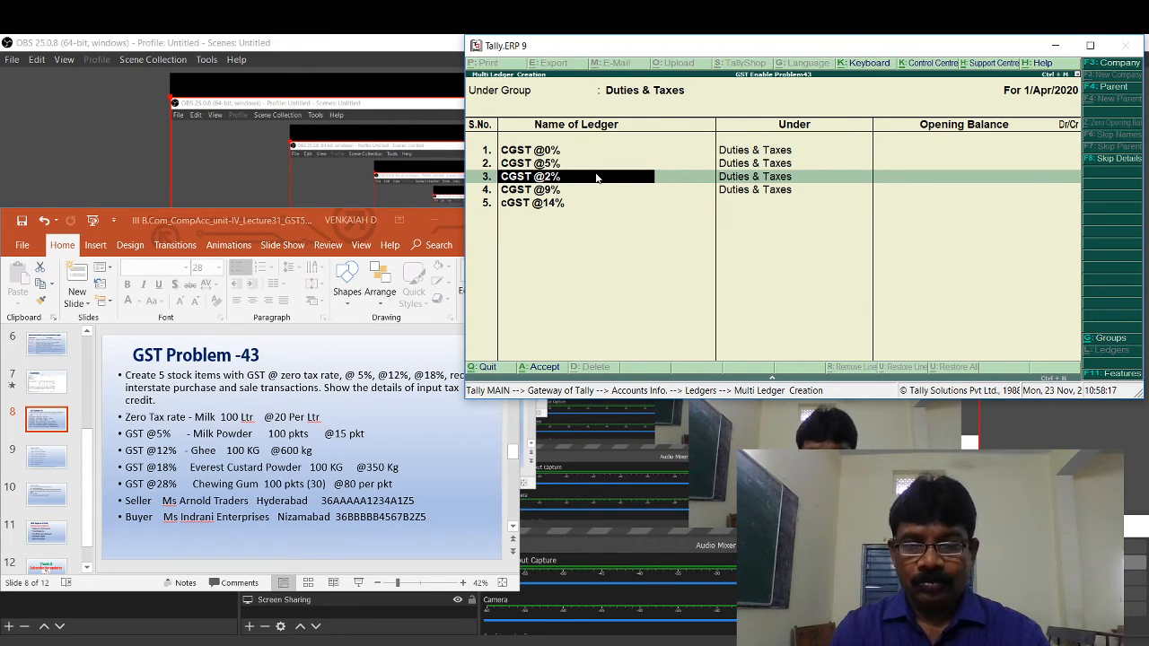
{"action": "key", "text": "Delete"}
{"action": "type", "text": "6"}
Step: Change the second ledger's name to CGST @2.5%
{"action": "key", "text": "Up"}
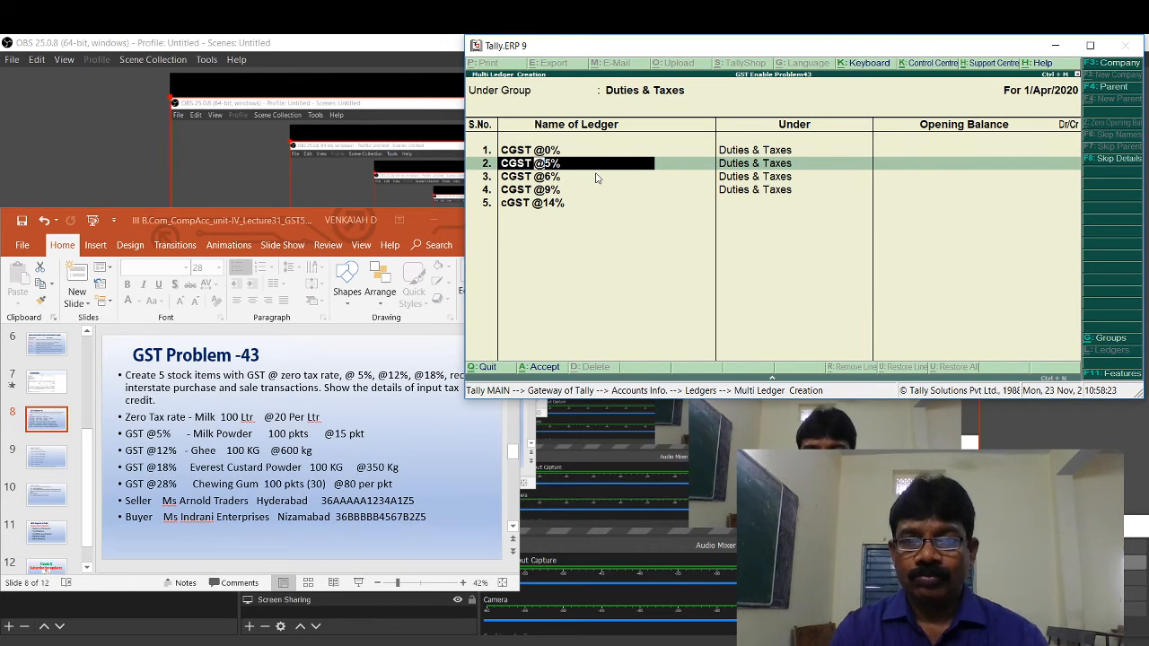
{"action": "key", "text": "BackSpace"}
{"action": "key", "text": "BackSpace"}
{"action": "type", "text": "2.5"}
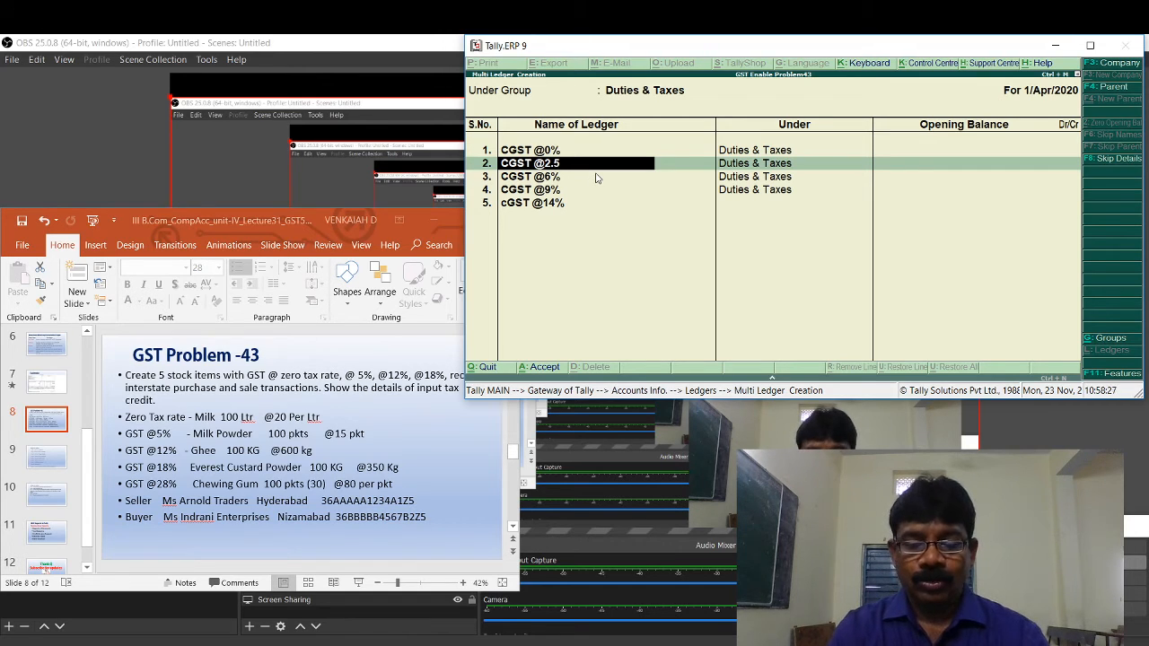
{"action": "type", "text": "%"}
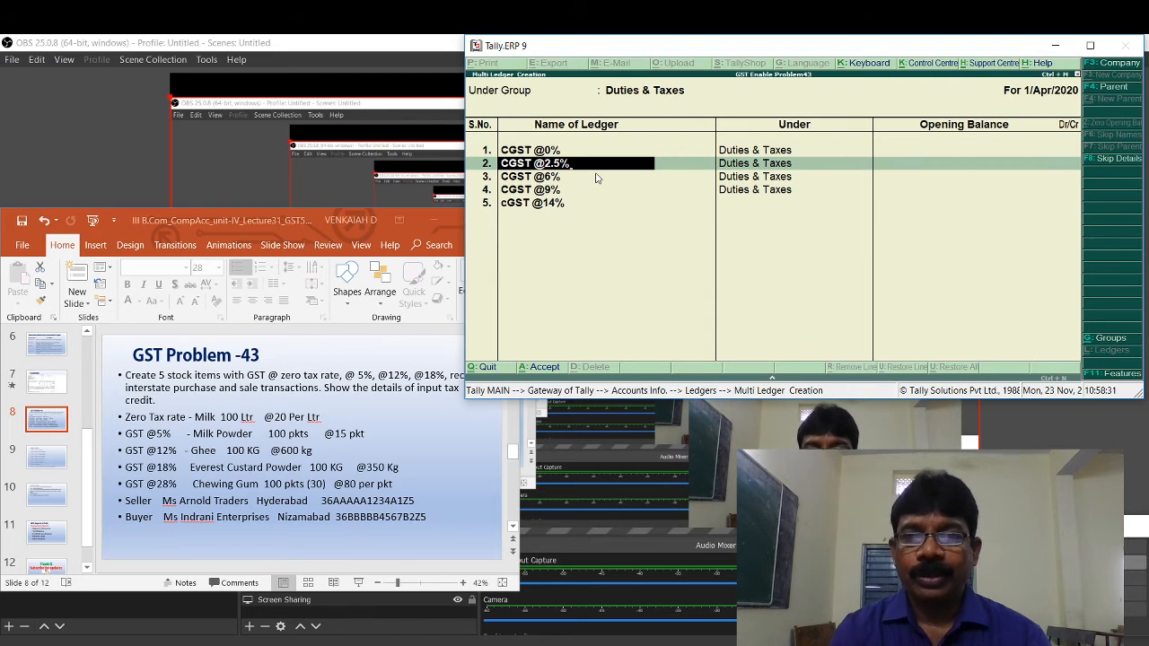
{"action": "key", "text": "Return"}
{"action": "key", "text": "Return"}
{"action": "key", "text": "Return"}
{"action": "key", "text": "Return"}
{"action": "key", "text": "Return"}
{"action": "key", "text": "Return"}
{"action": "key", "text": "Return"}
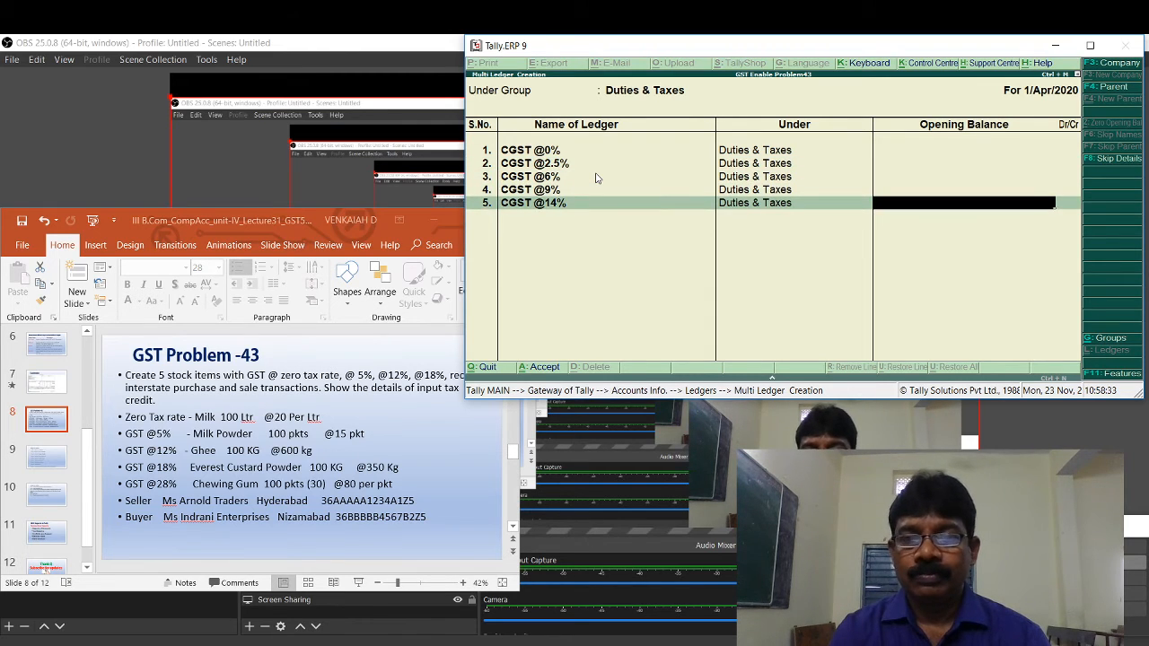
{"action": "key", "text": "Return"}
Step: Enter SGST @0% as the sixth ledger under Duties & Taxes, leaving its opening balance empty
{"action": "type", "text": "S"}
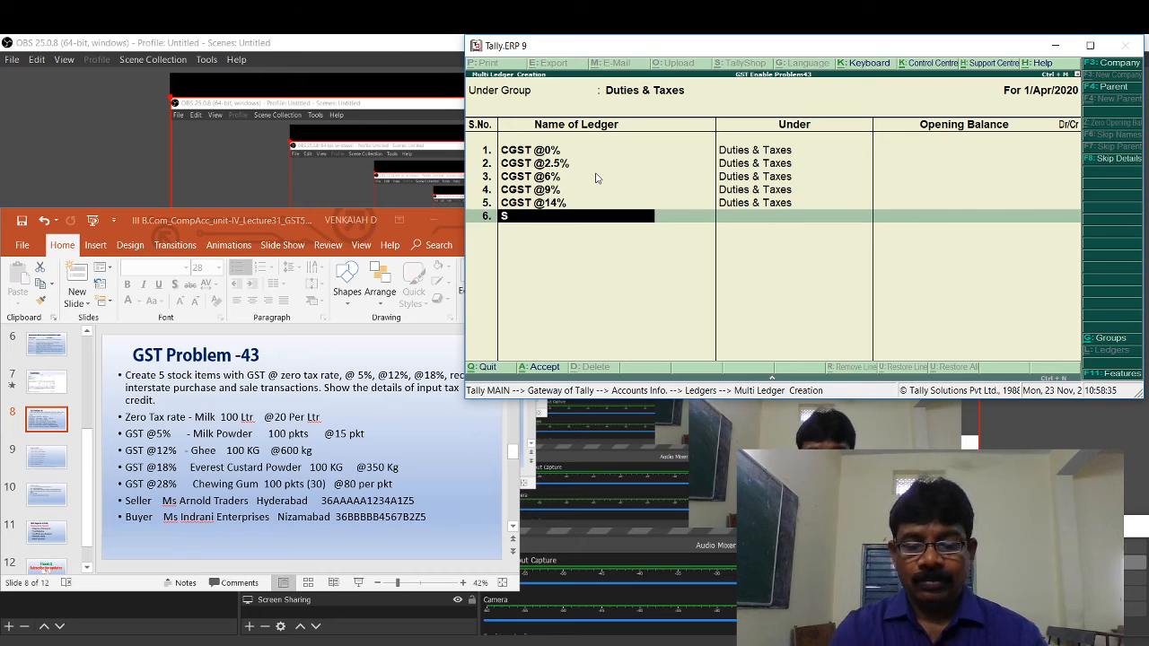
{"action": "type", "text": "GST"}
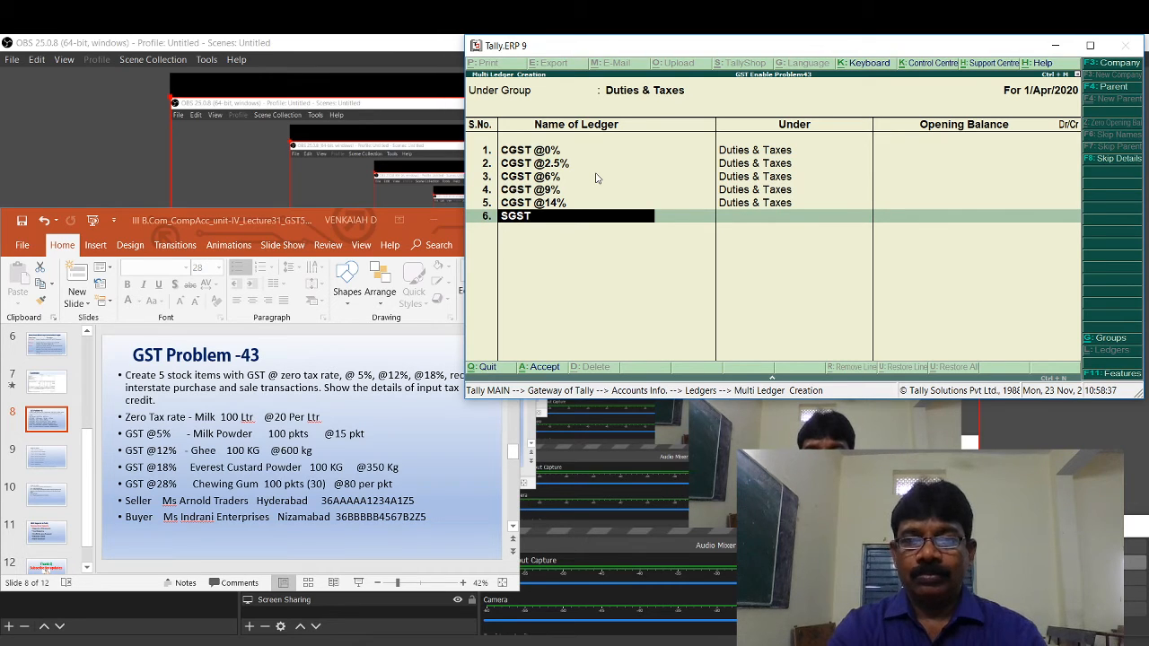
{"action": "type", "text": " @"}
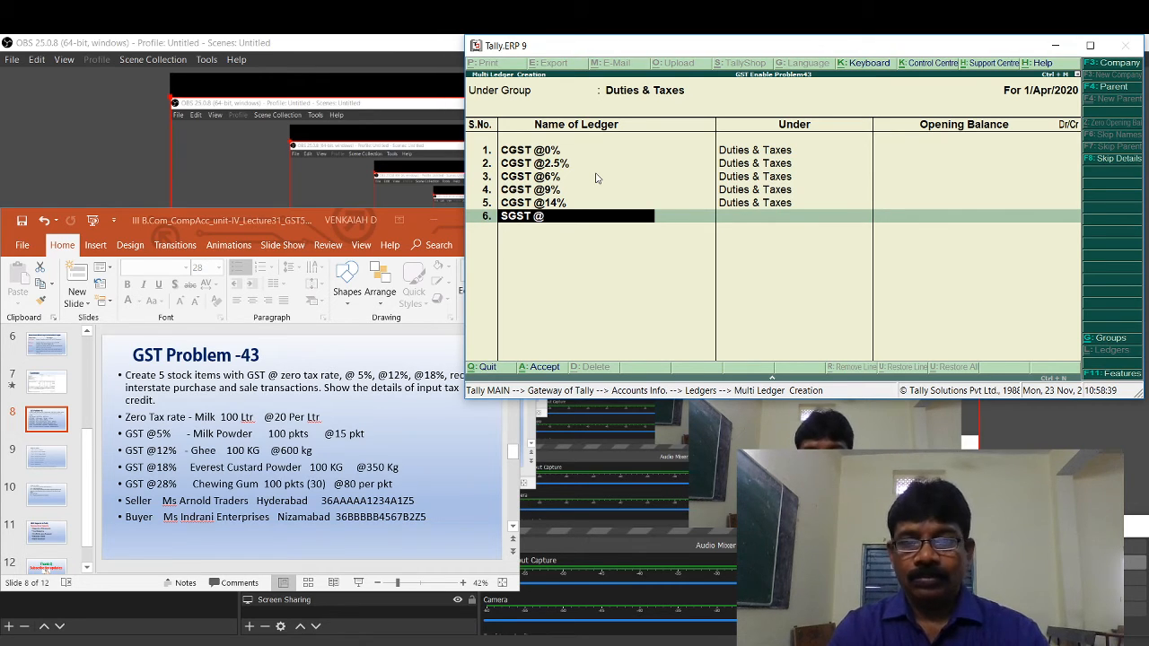
{"action": "type", "text": "0"}
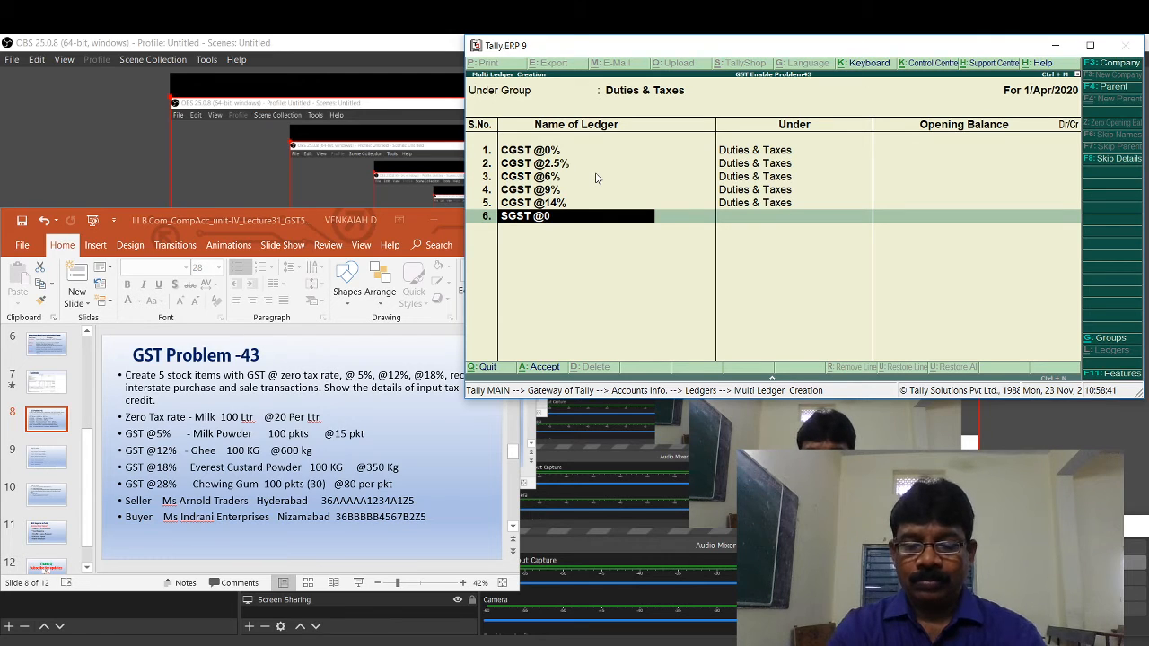
{"action": "type", "text": "%"}
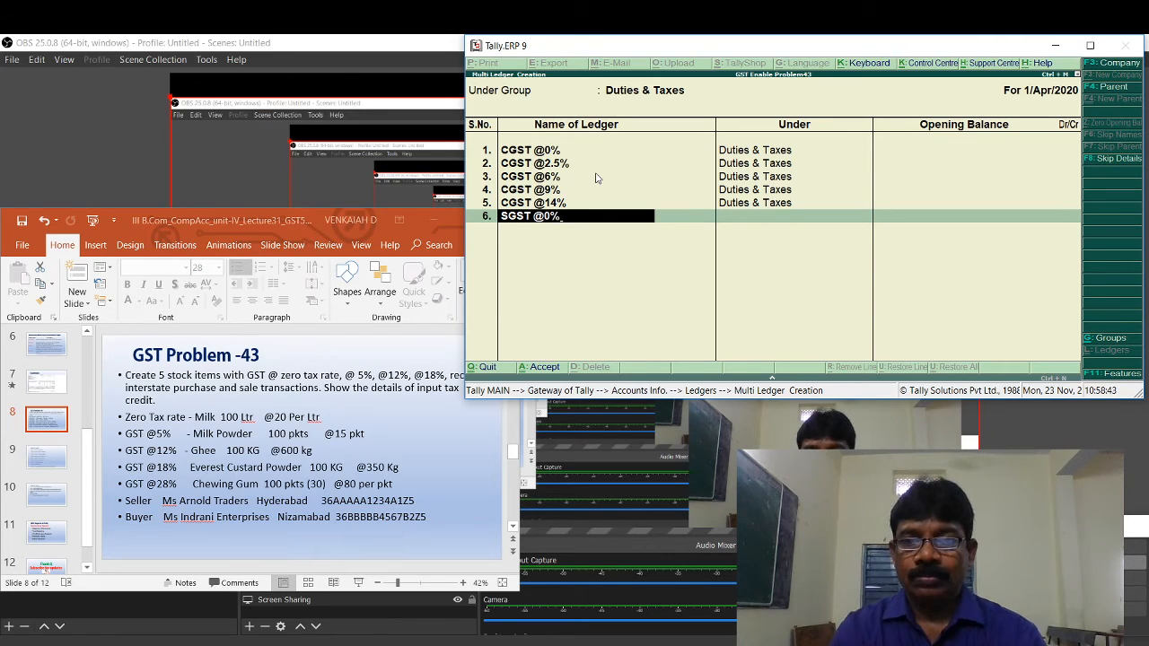
{"action": "key", "text": "Return"}
{"action": "key", "text": "Return"}
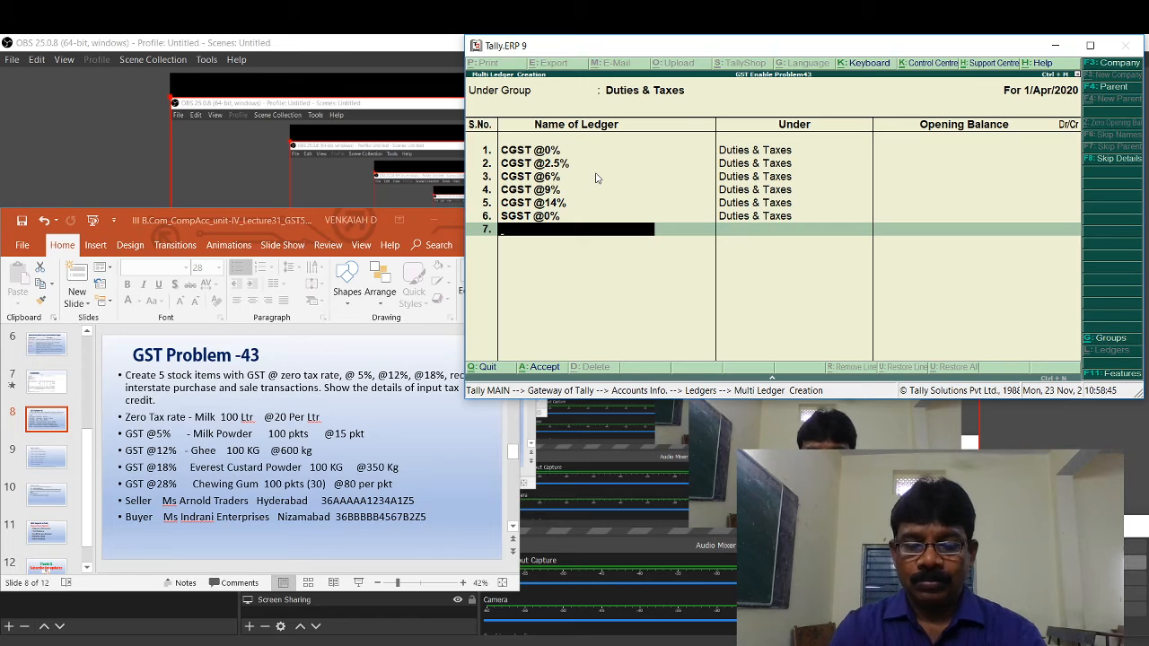
{"action": "type", "text": "SGST"}
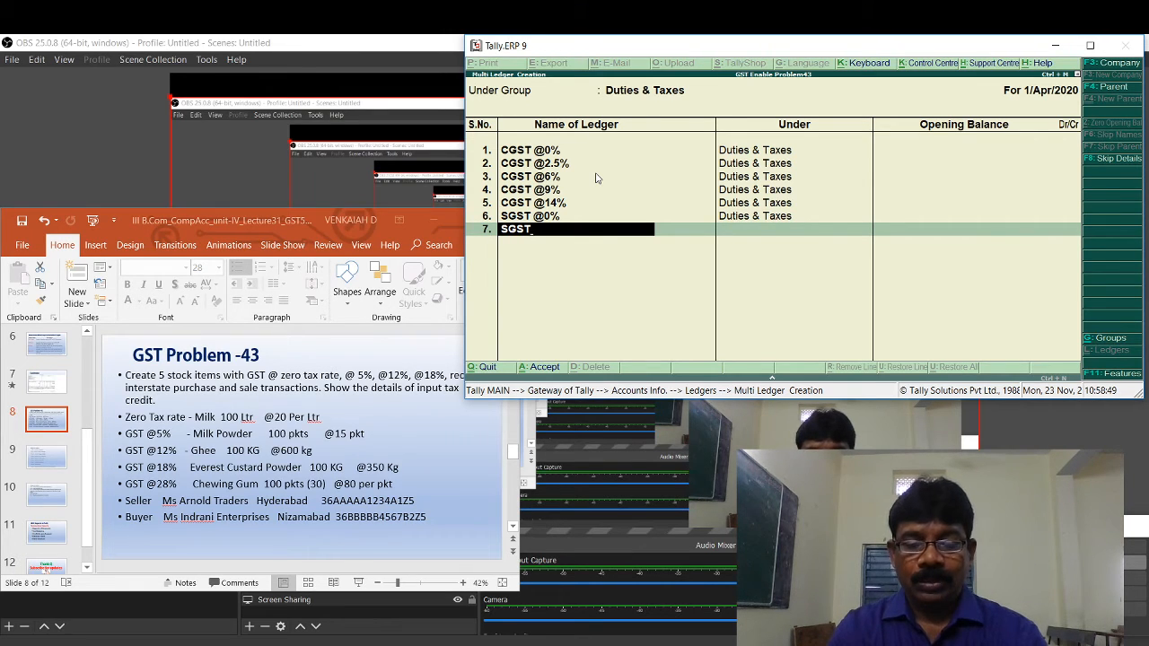
{"action": "type", "text": "%"}
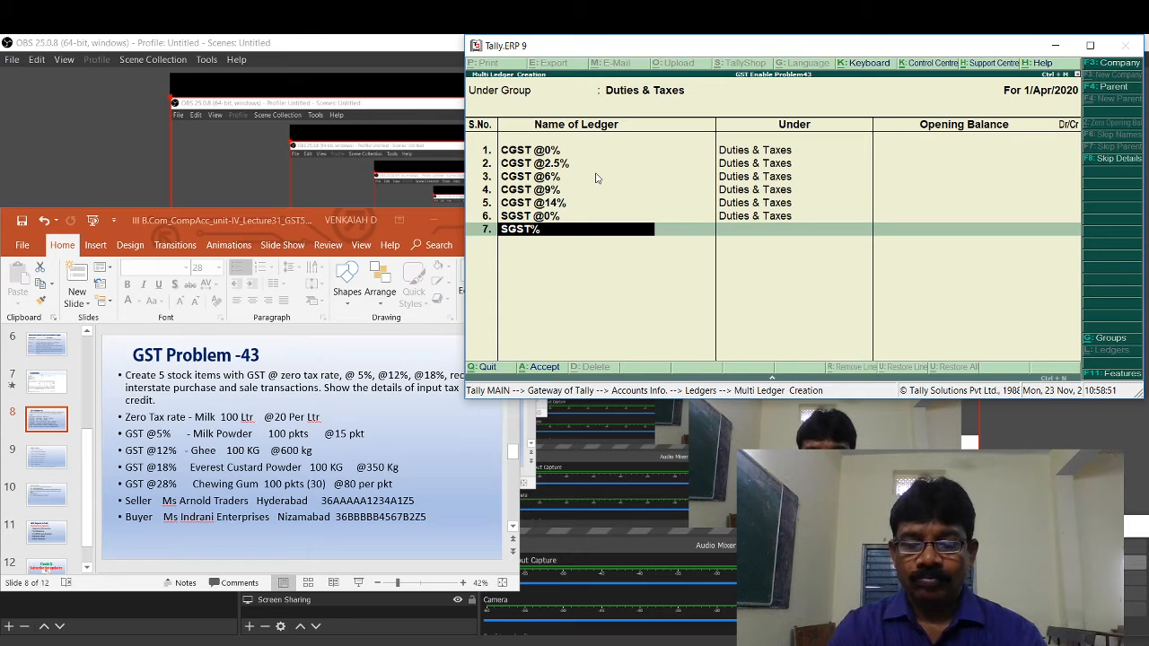
{"action": "key", "text": "BackSpace"}
{"action": "type", "text": "@"}
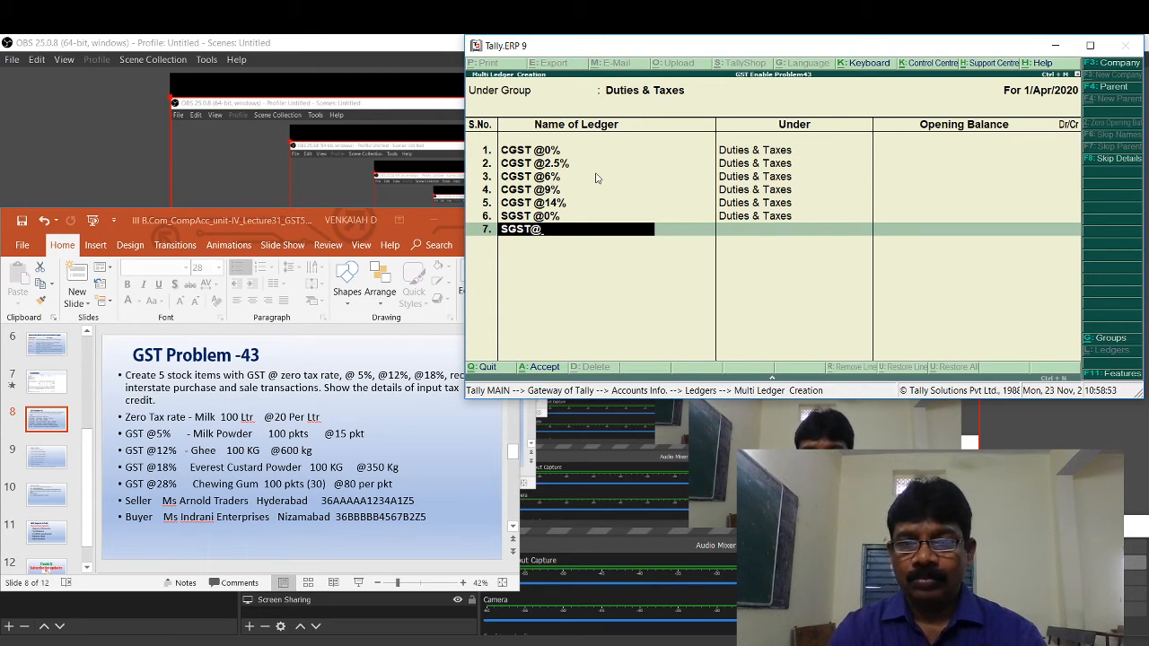
{"action": "type", "text": "2.5"}
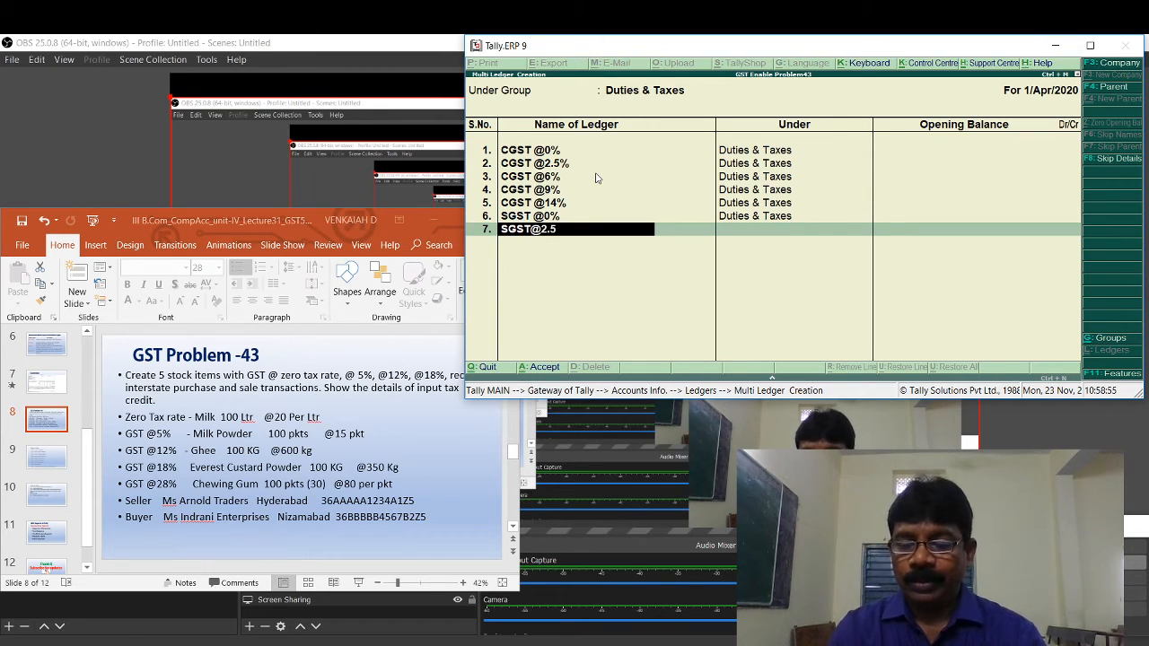
{"action": "type", "text": "%"}
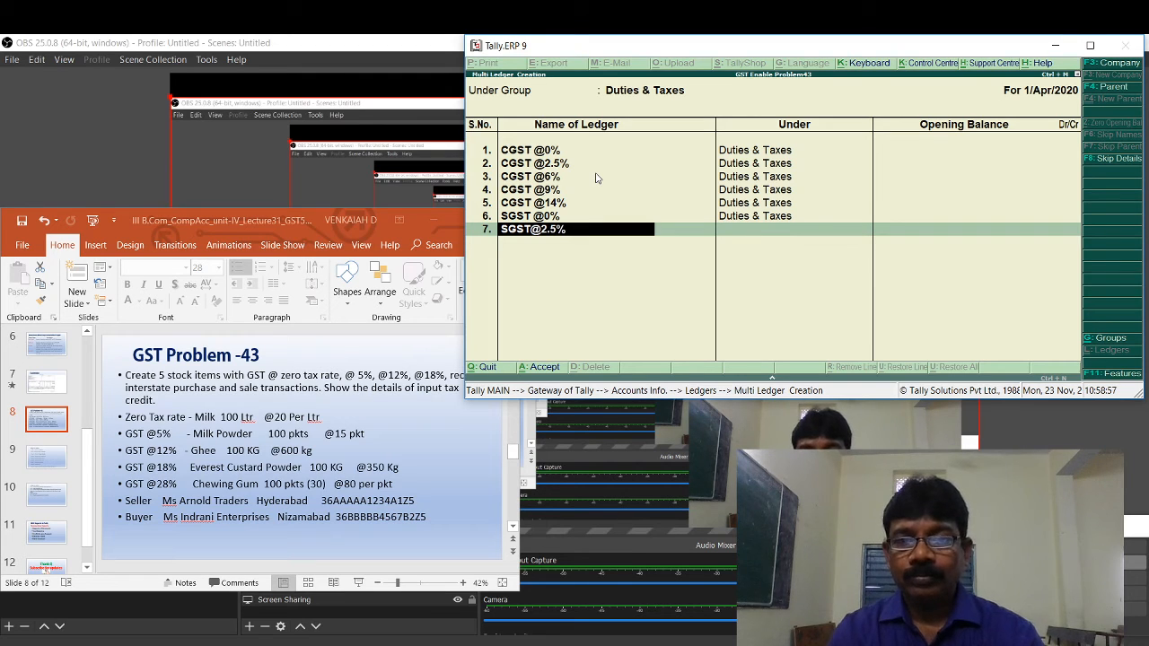
{"action": "key", "text": "Return"}
{"action": "key", "text": "Return"}
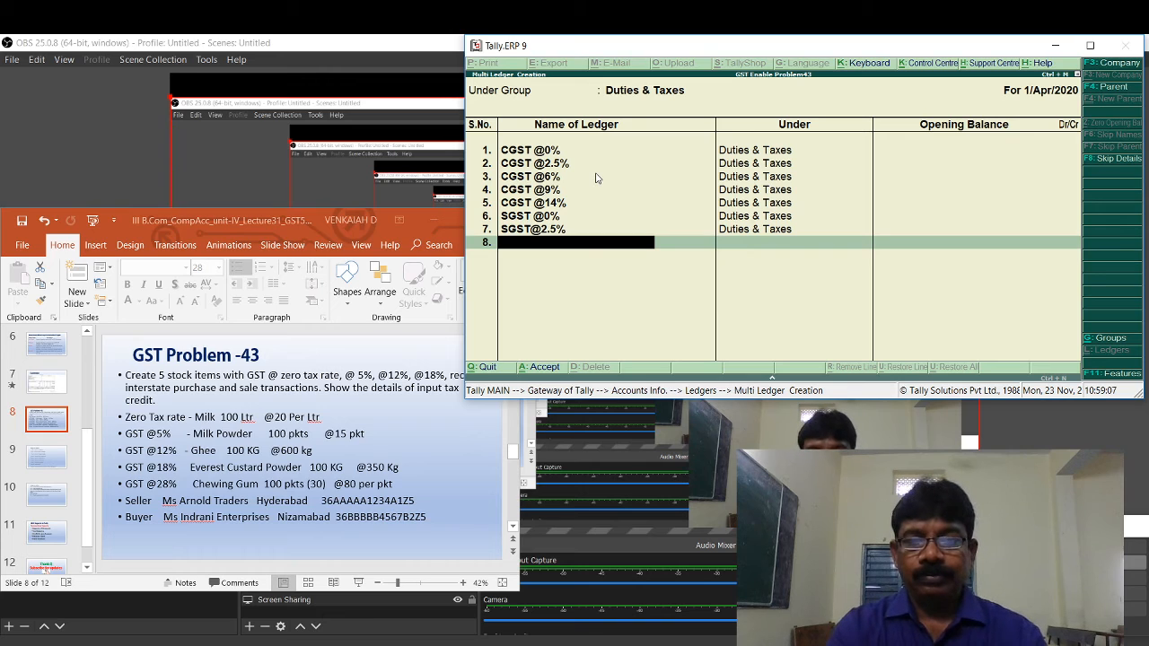
Step: Enter SGST@9% as the eighth ledger under Duties & Taxes with no opening balance
{"action": "type", "text": "SGST"}
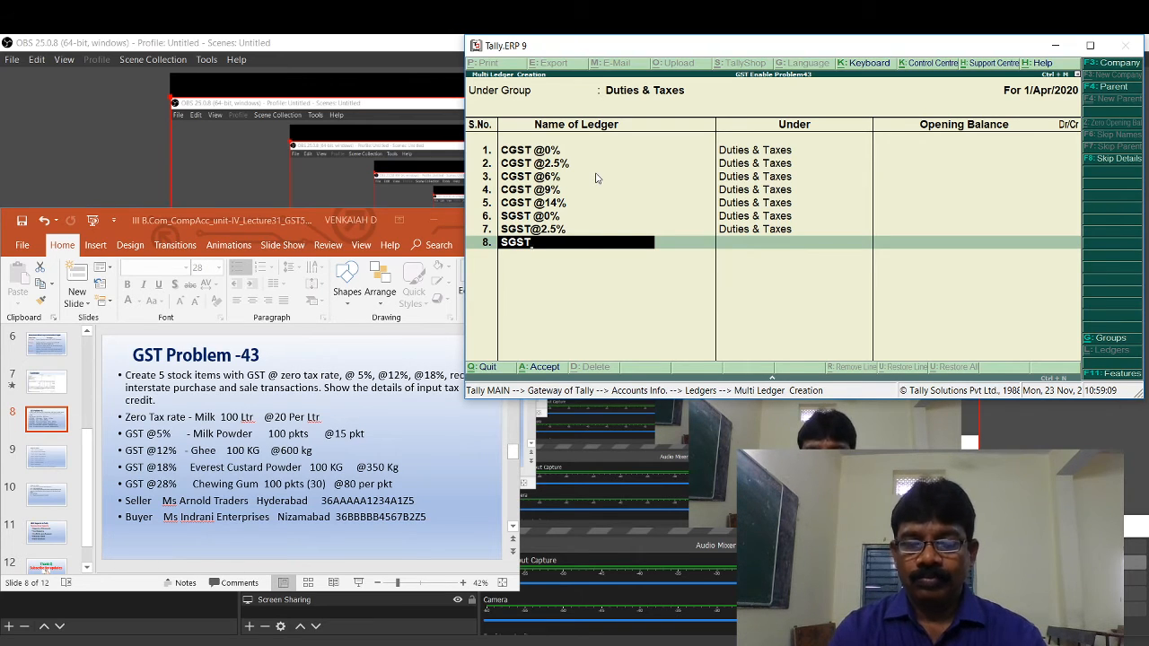
{"action": "type", "text": "@"}
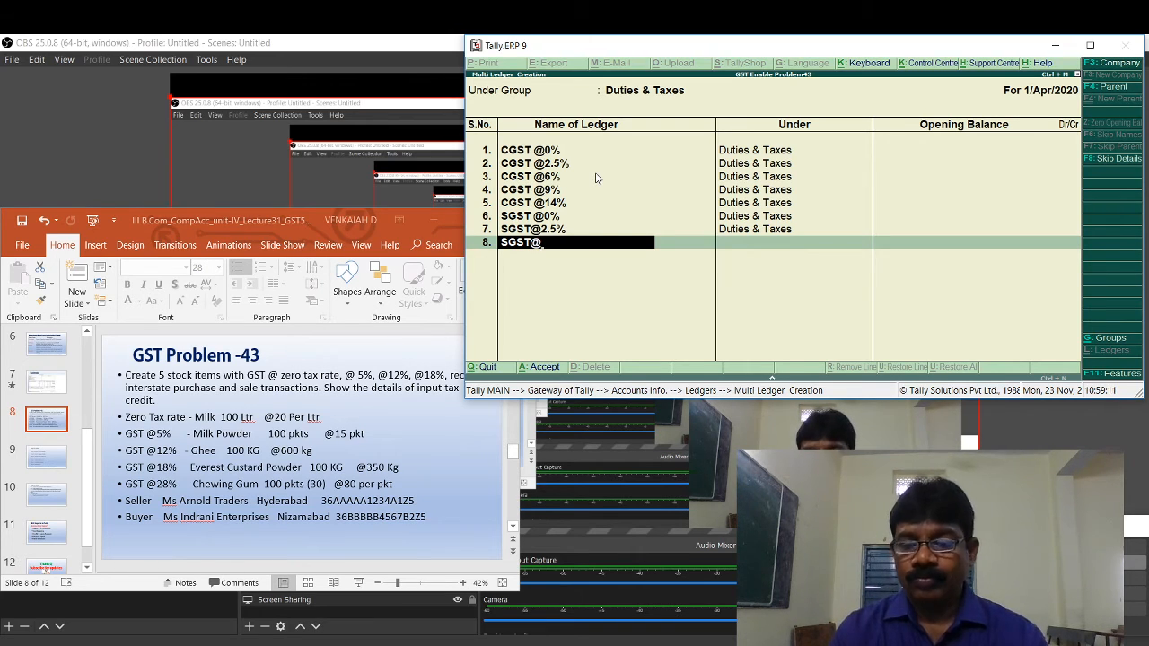
{"action": "type", "text": "9"}
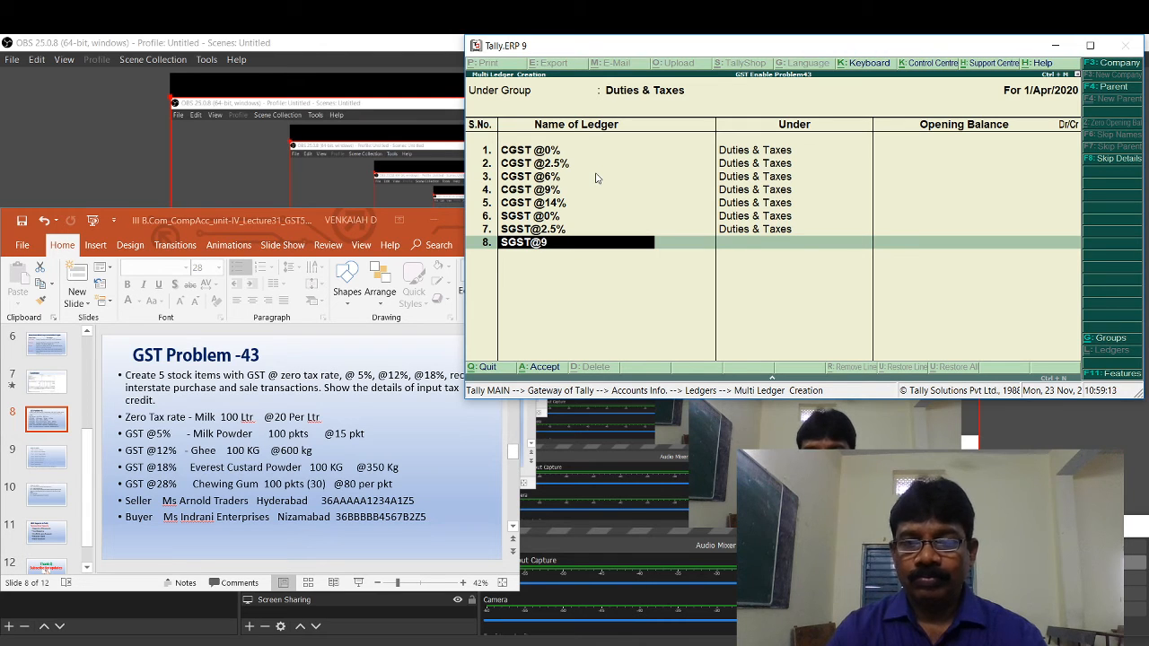
{"action": "type", "text": "%"}
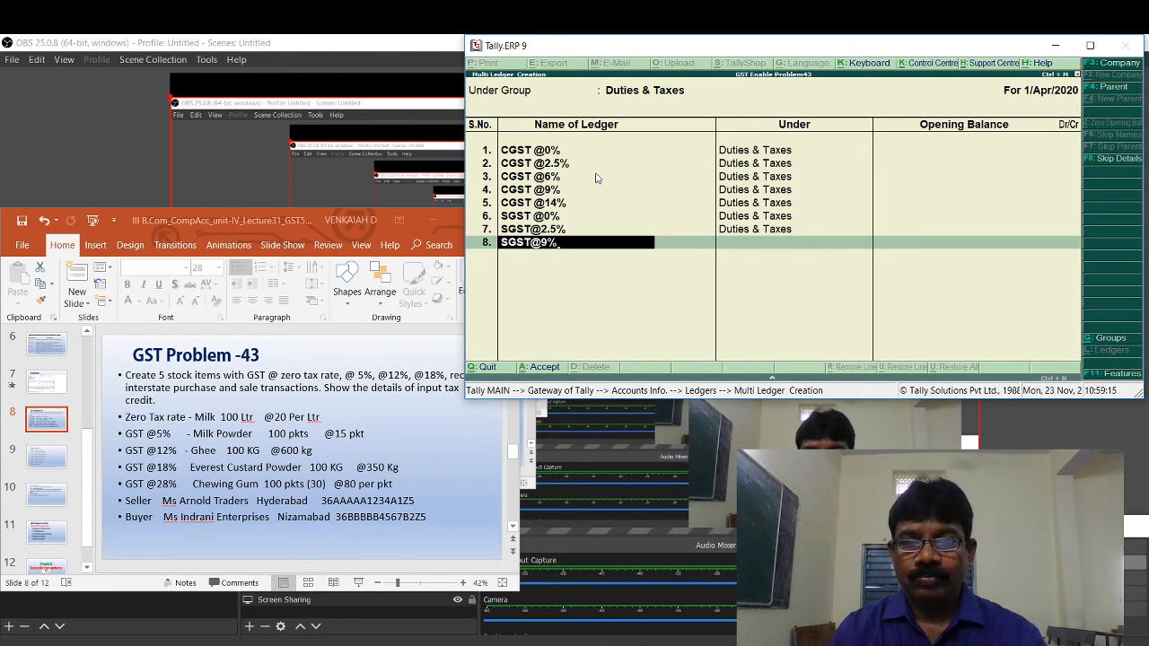
{"action": "key", "text": "Return"}
{"action": "key", "text": "Return"}
Step: Add SGST@14% as the ninth ledger under Duties & Taxes without an opening balance and save the ledger list
{"action": "type", "text": "S"}
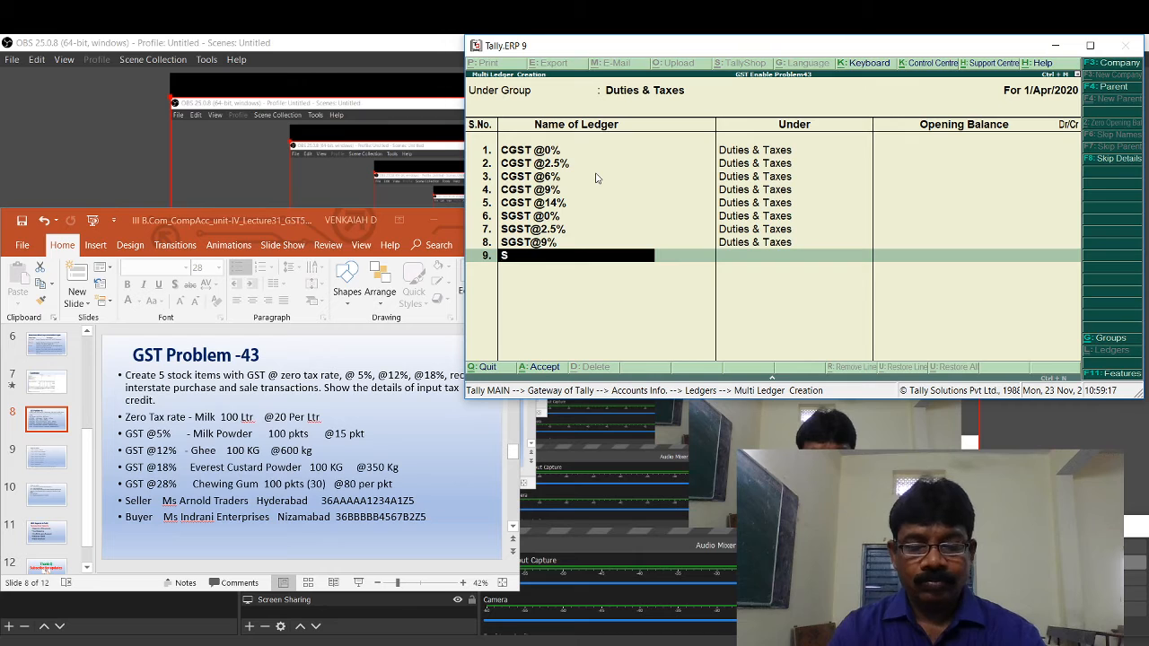
{"action": "type", "text": "GST"}
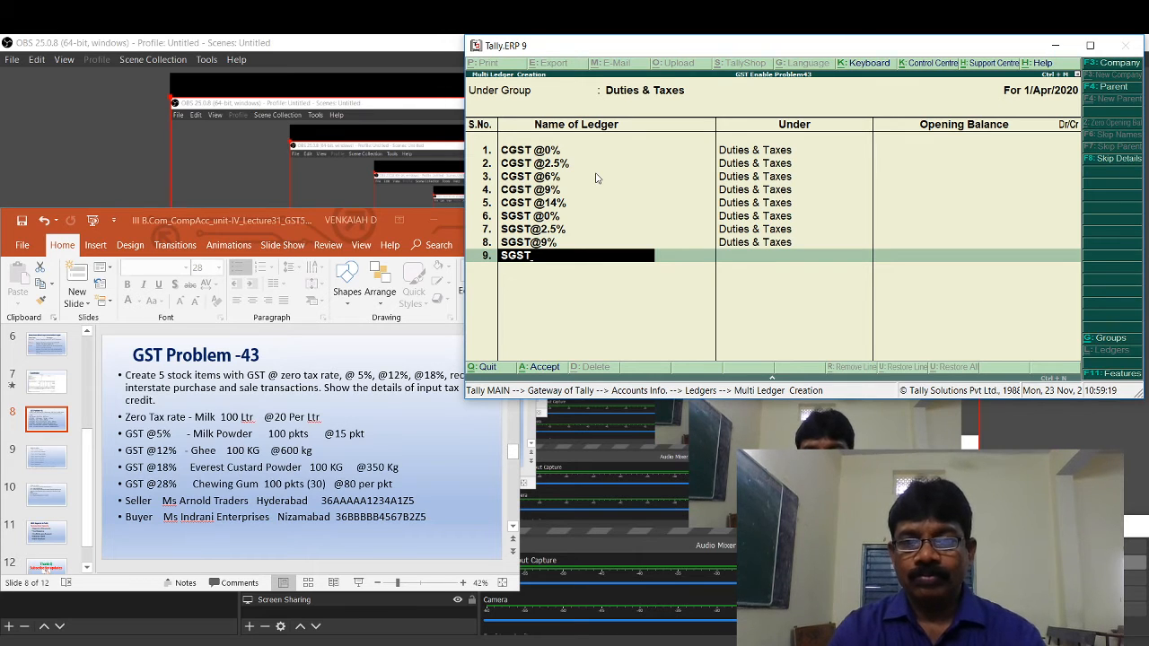
{"action": "type", "text": "@"}
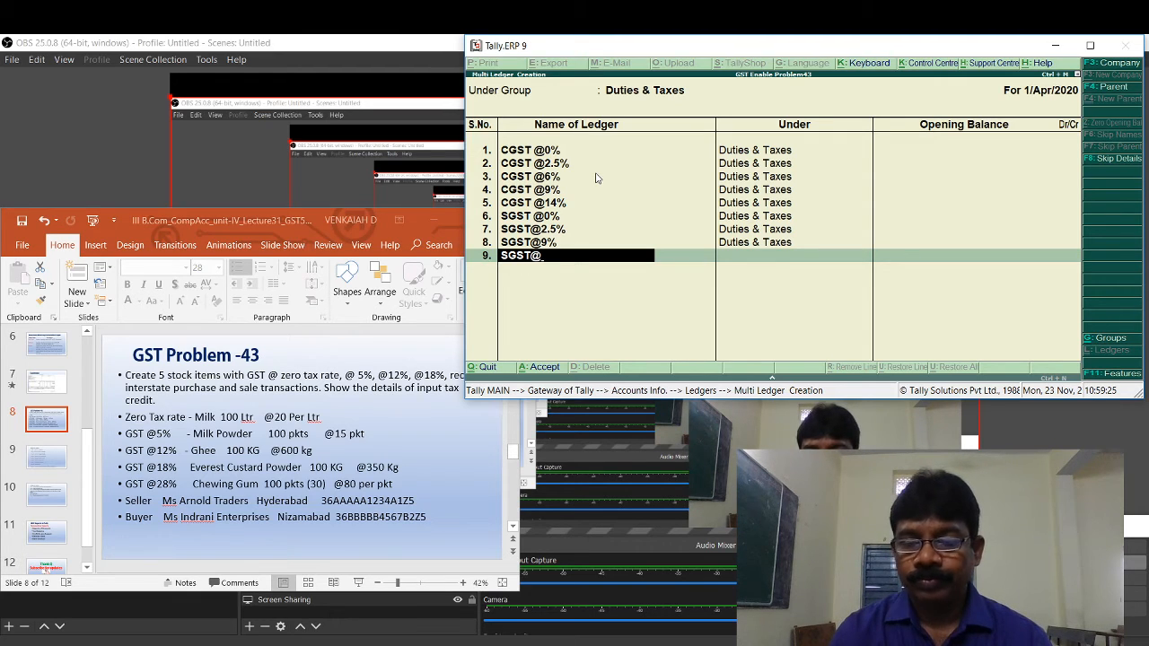
{"action": "type", "text": "14%"}
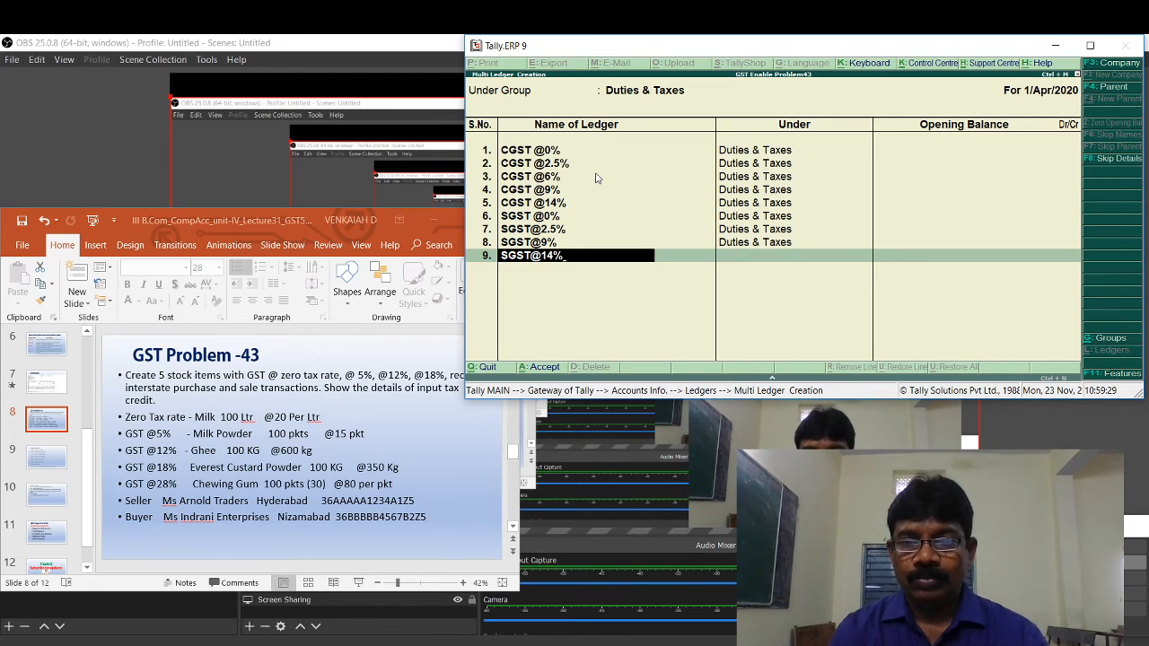
{"action": "key", "text": "Return"}
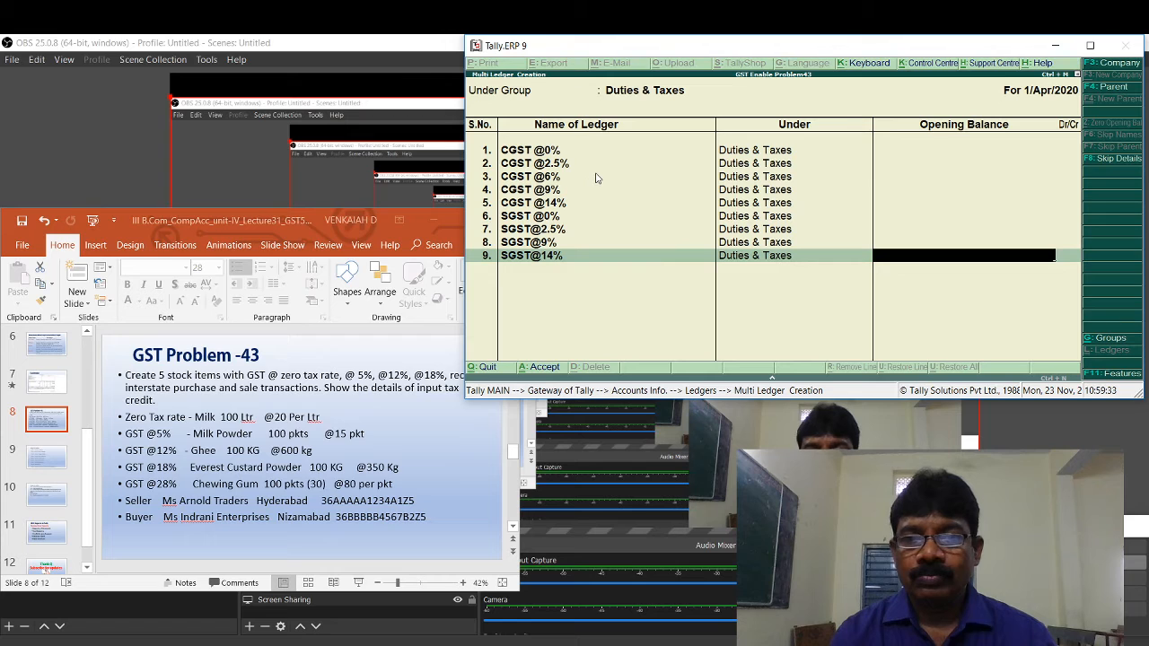
{"action": "key", "text": "Return"}
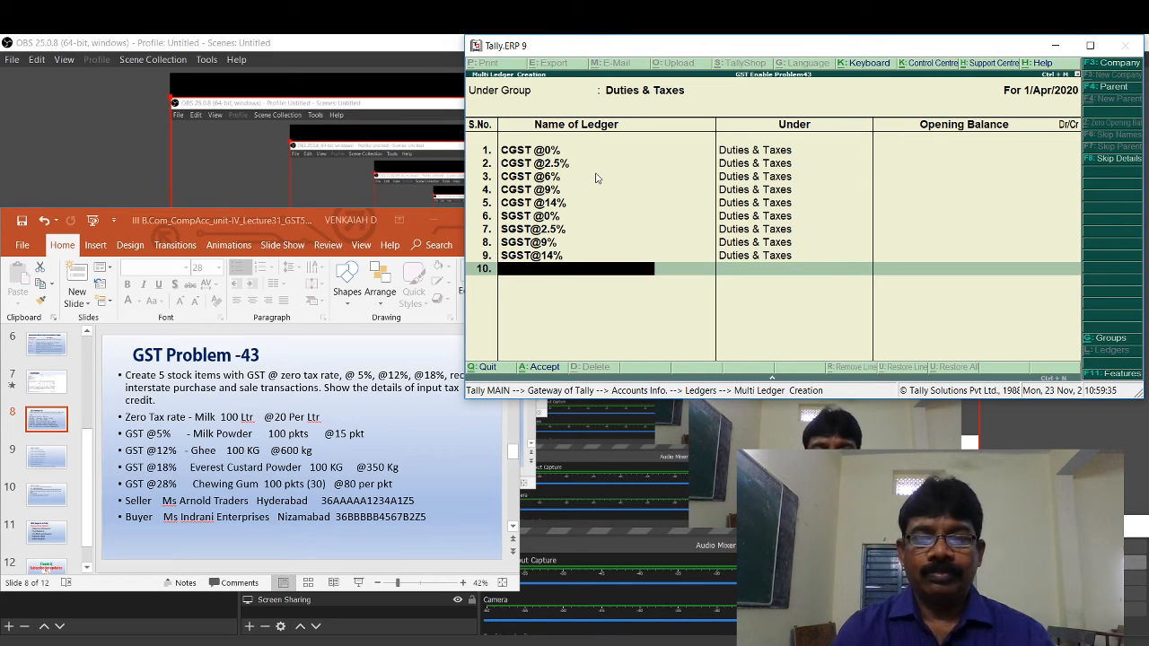
{"action": "key", "text": "Return"}
{"action": "key", "text": "Return"}
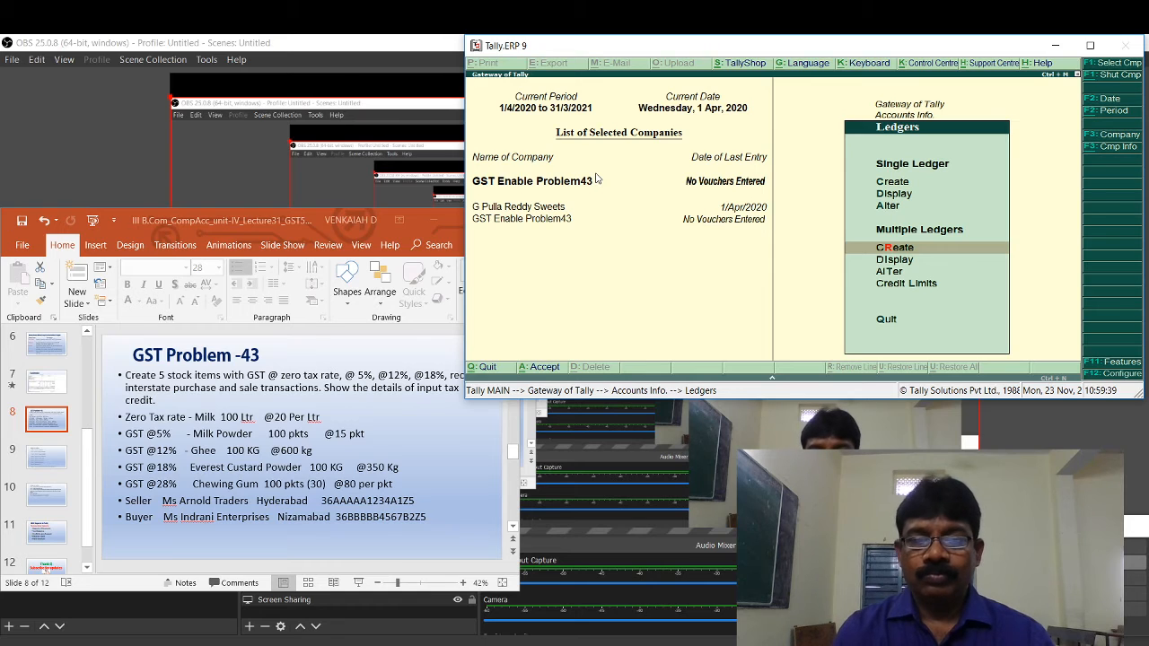
Step: Start another multiple ledger creation with All Items as the group
{"action": "key", "text": "Return"}
{"action": "type", "text": "M"}
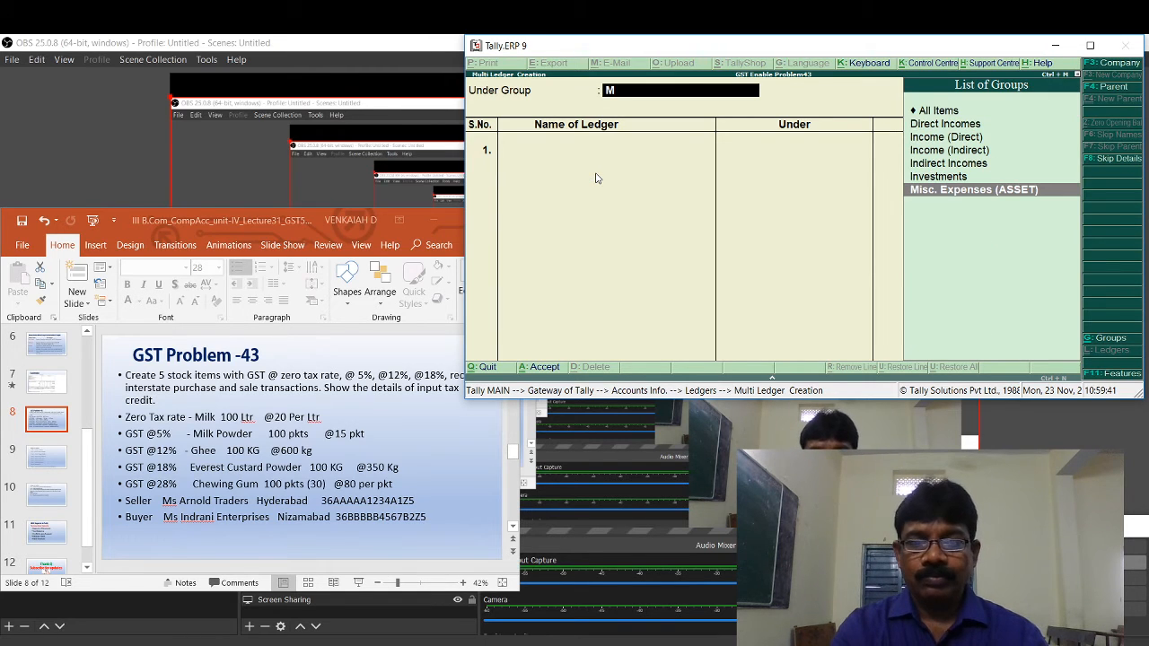
{"action": "key", "text": "BackSpace"}
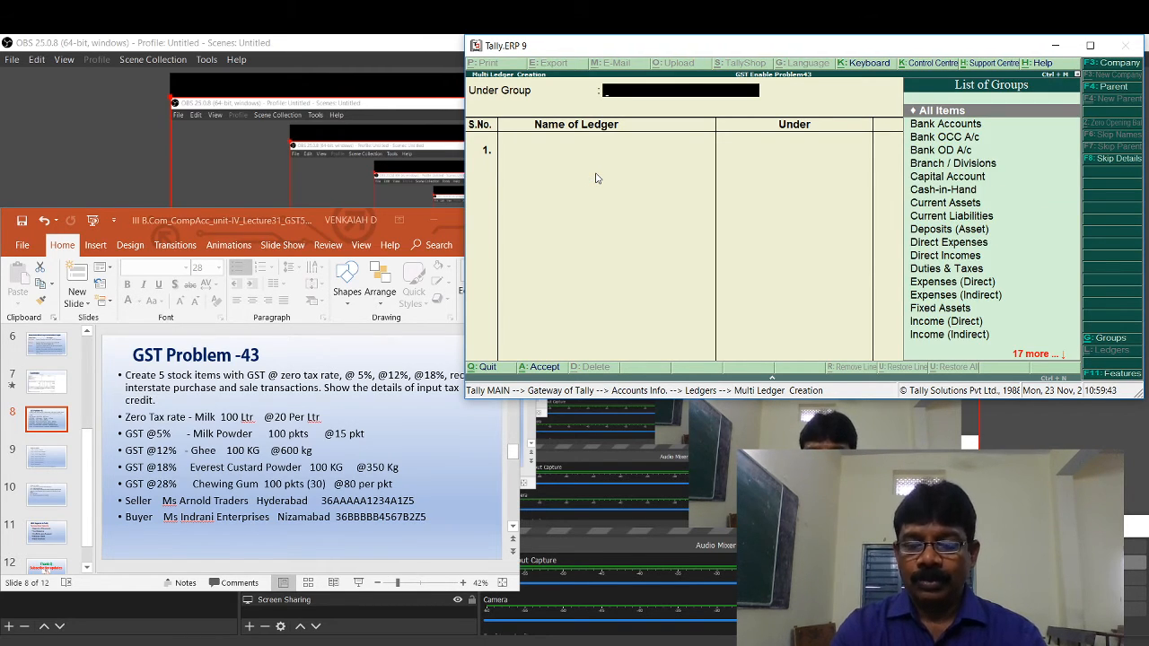
{"action": "key", "text": "Return"}
Step: Name the first ledger in the new list Ms Arnold Traders
{"action": "type", "text": "M"}
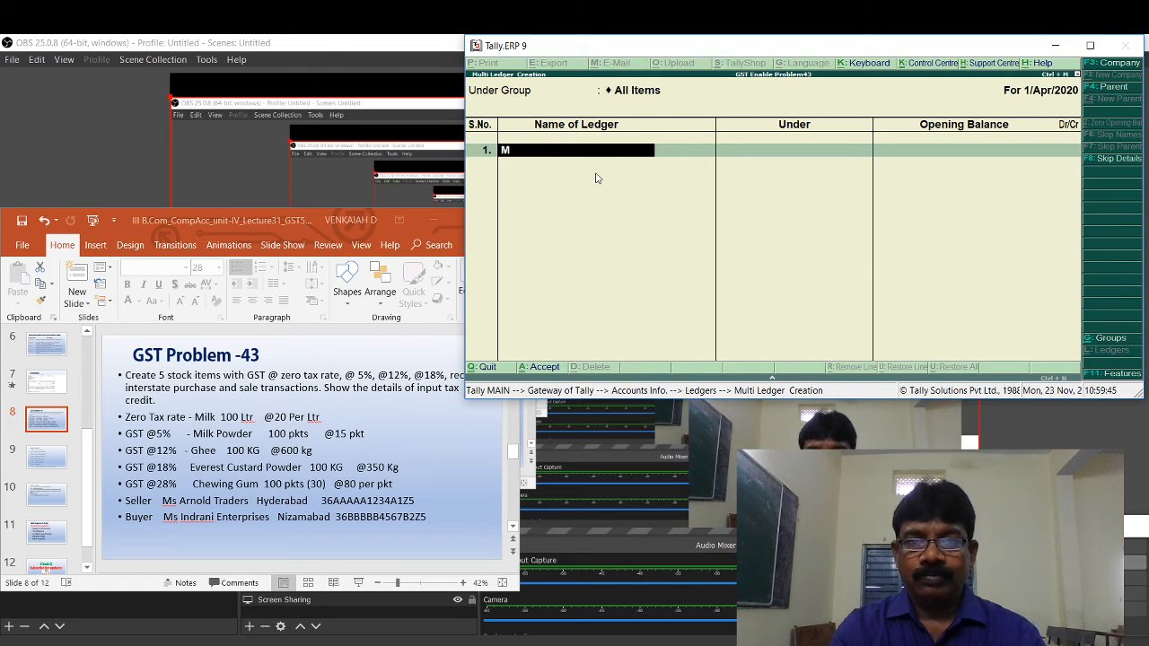
{"action": "type", "text": "R"}
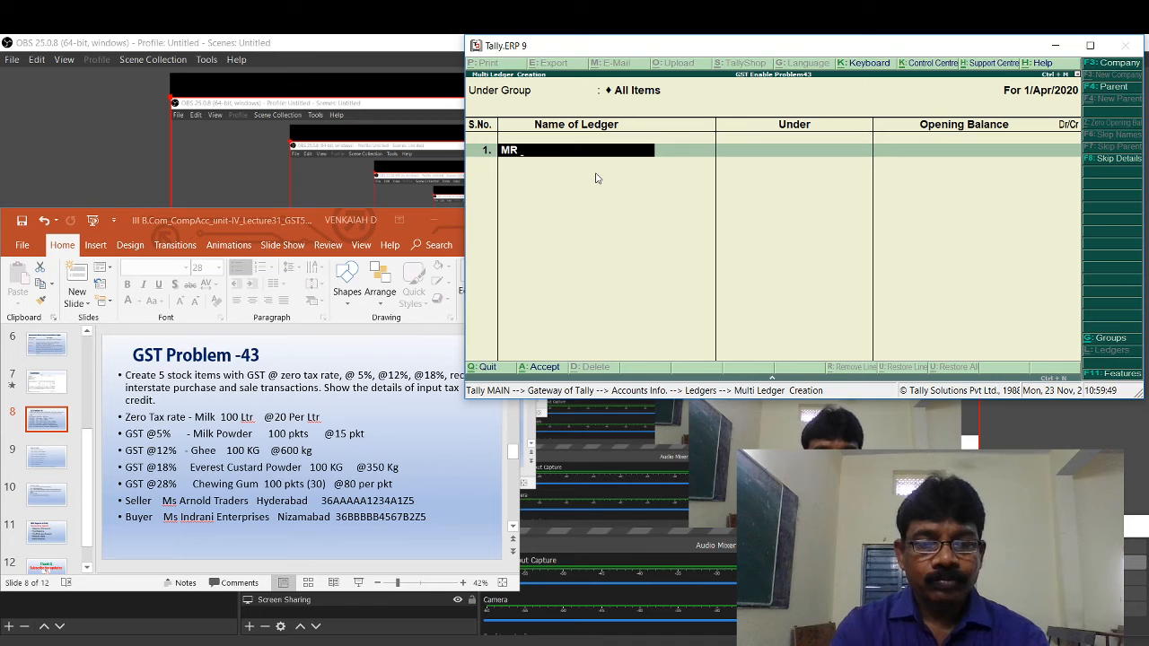
{"action": "type", "text": " a"}
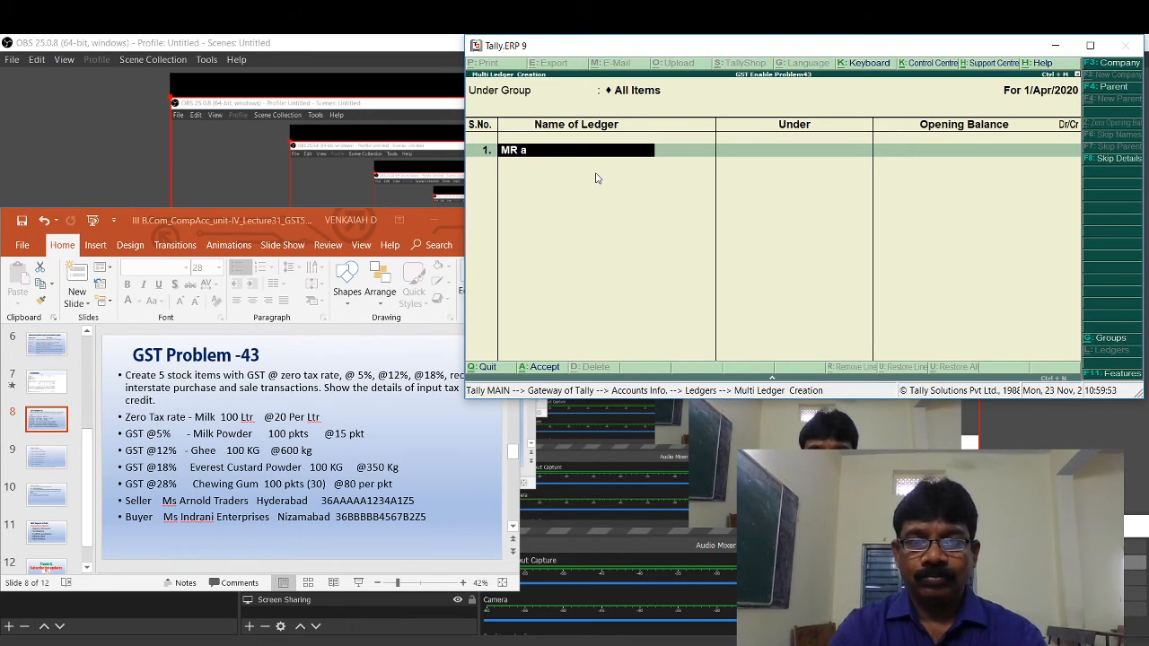
{"action": "key", "text": "BackSpace"}
{"action": "key", "text": "BackSpace"}
{"action": "key", "text": "BackSpace"}
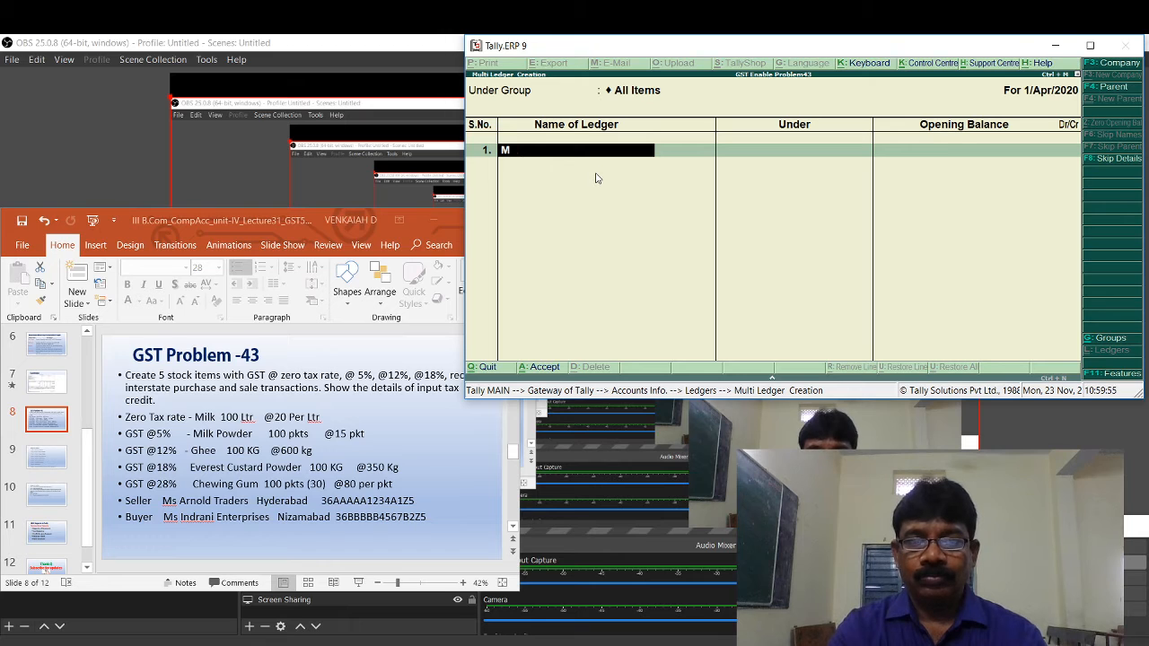
{"action": "type", "text": "s "}
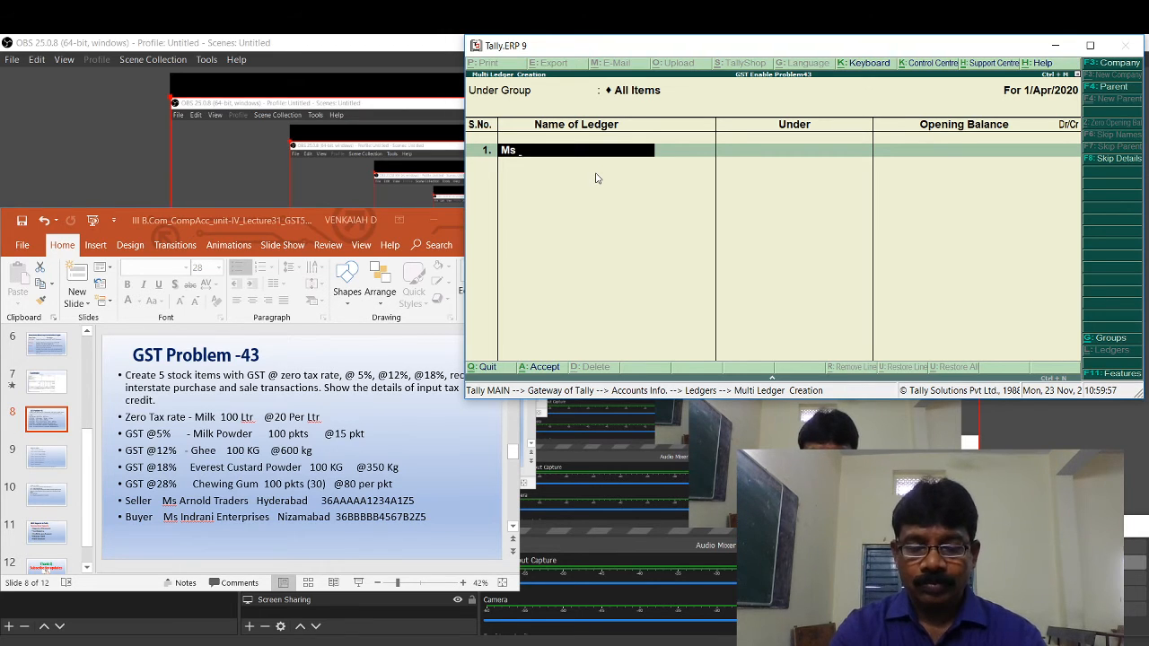
{"action": "type", "text": "A"}
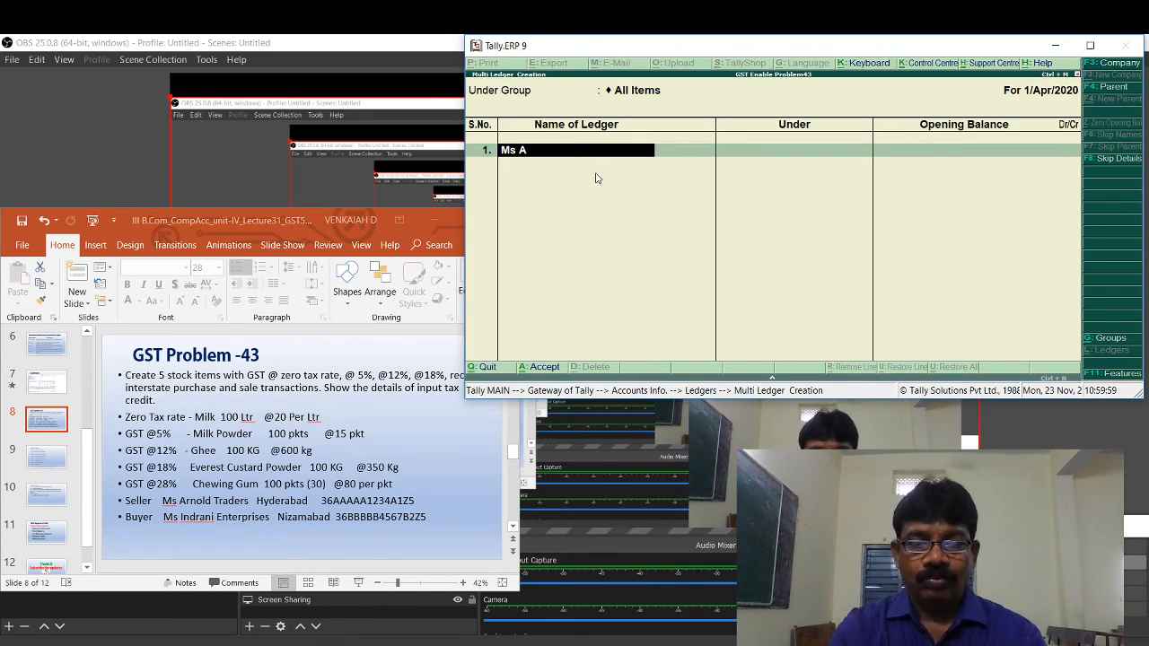
{"action": "type", "text": "rb"}
{"action": "key", "text": "BackSpace"}
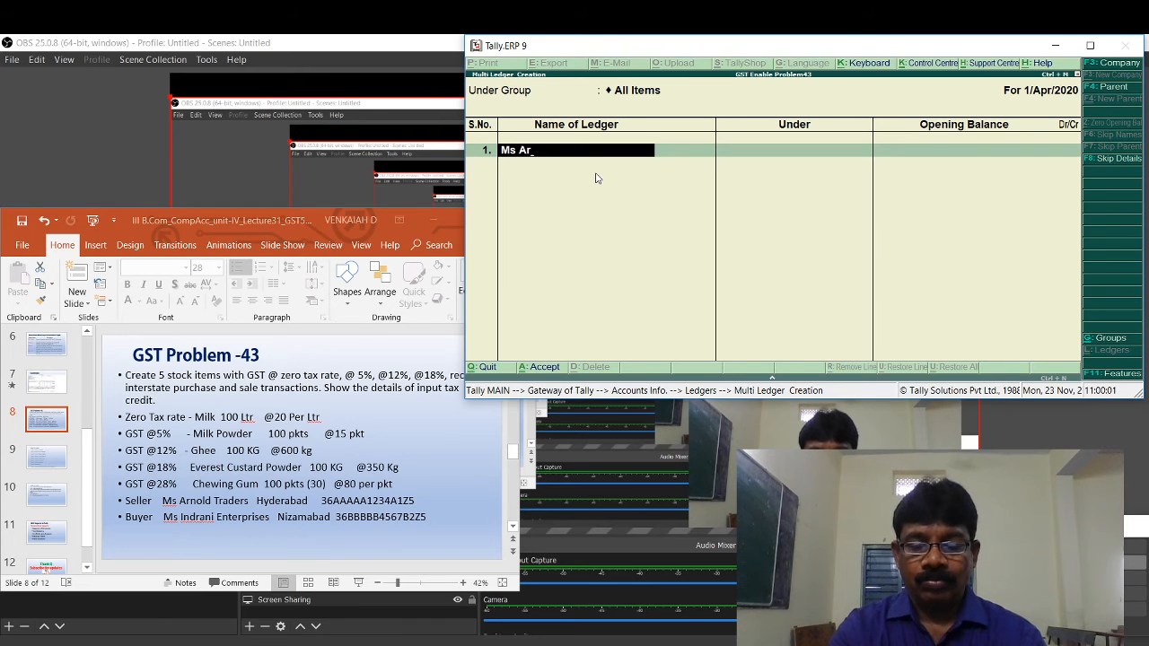
{"action": "type", "text": "nold"}
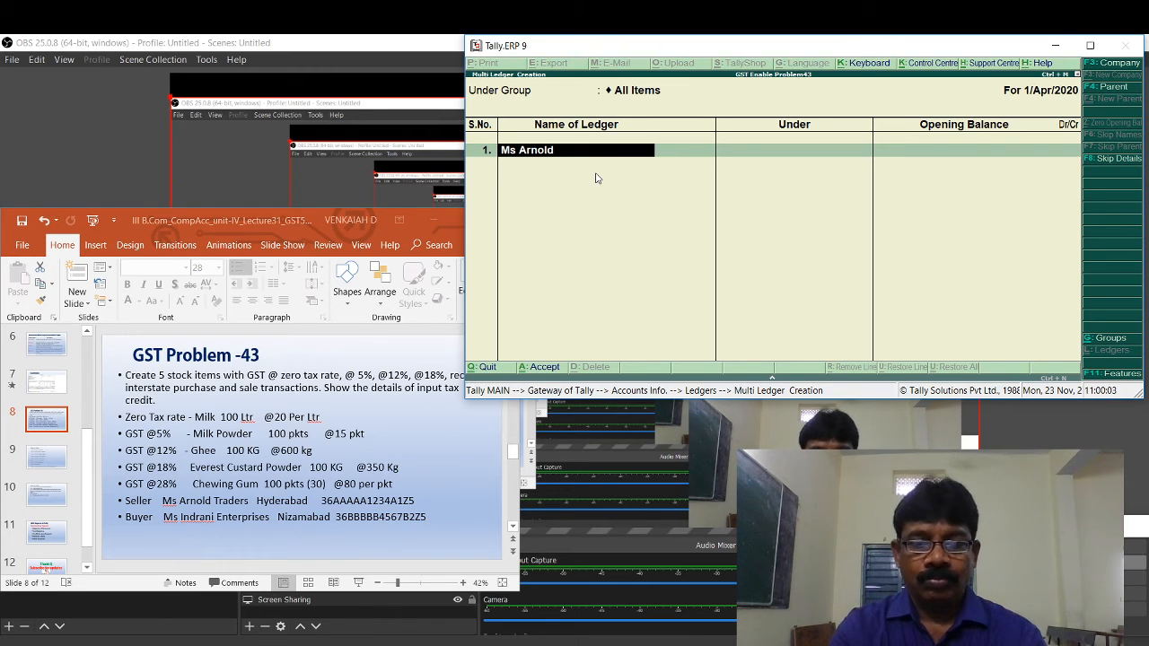
{"action": "type", "text": " Trader"}
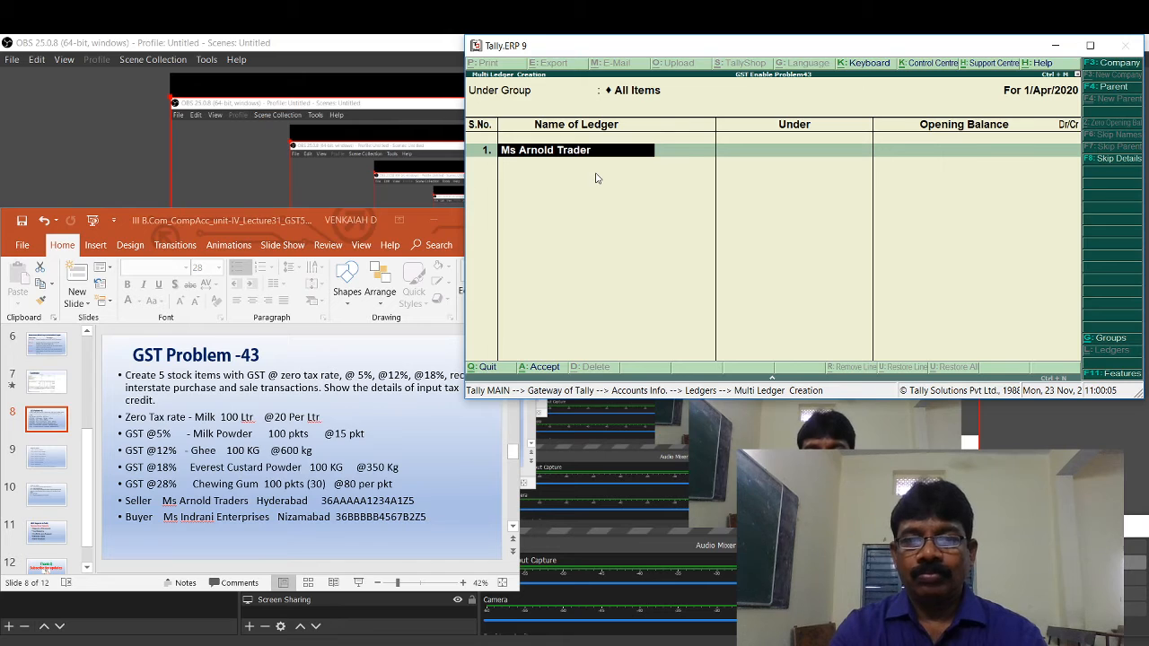
{"action": "type", "text": "s"}
{"action": "key", "text": "Return"}
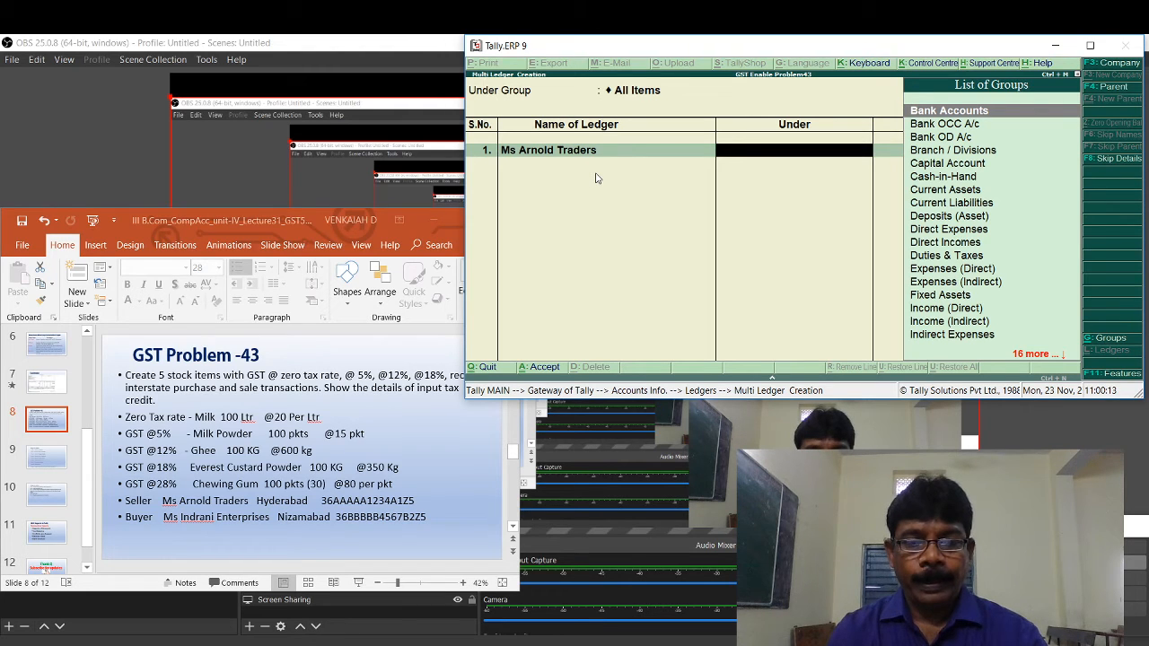
Step: Place the Ms Arnold Traders ledger under Sundry Debtors and leave its opening balance empty
{"action": "type", "text": "S"}
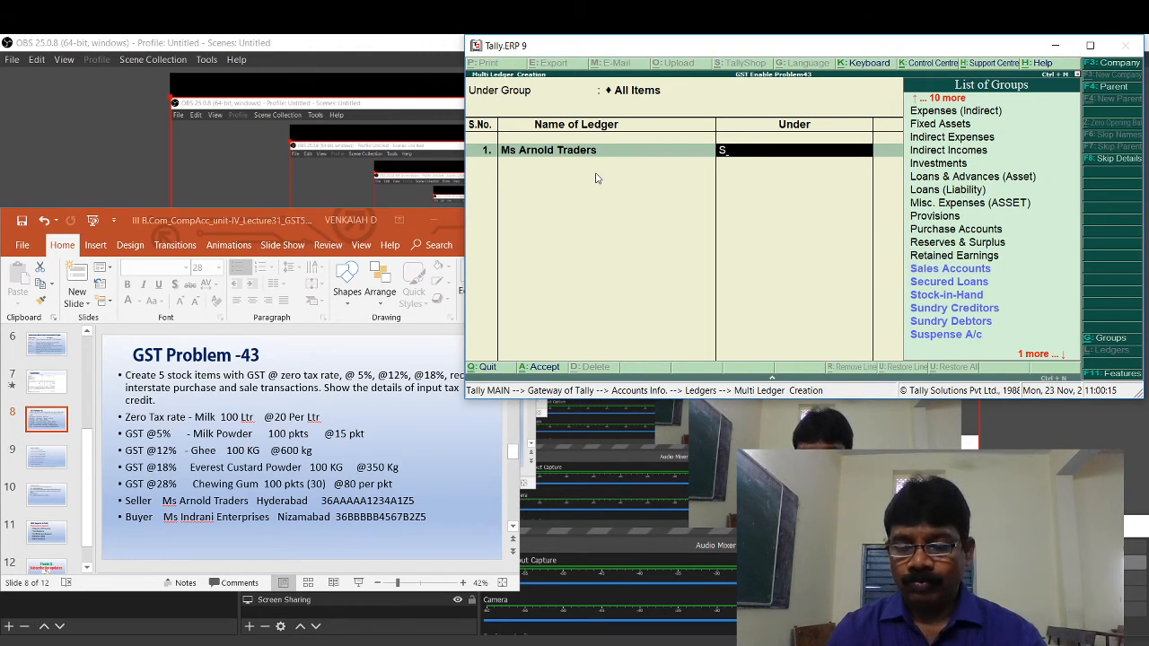
{"action": "key", "text": "Down"}
{"action": "key", "text": "Down"}
{"action": "key", "text": "Down"}
{"action": "key", "text": "Down"}
{"action": "key", "text": "Return"}
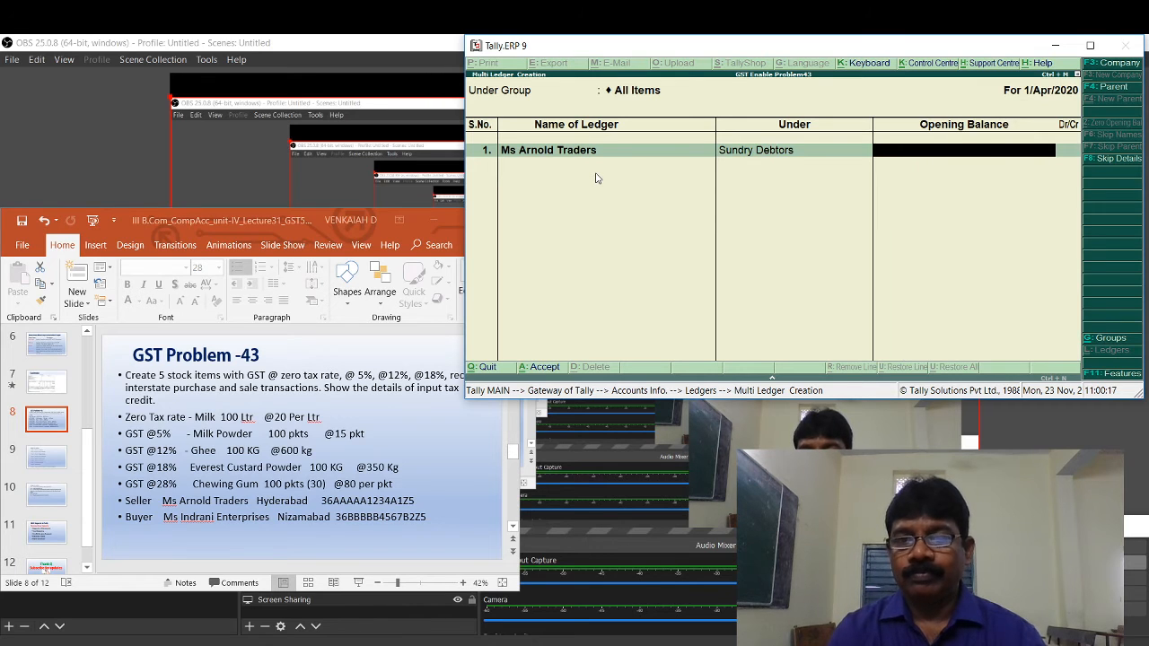
{"action": "key", "text": "Return"}
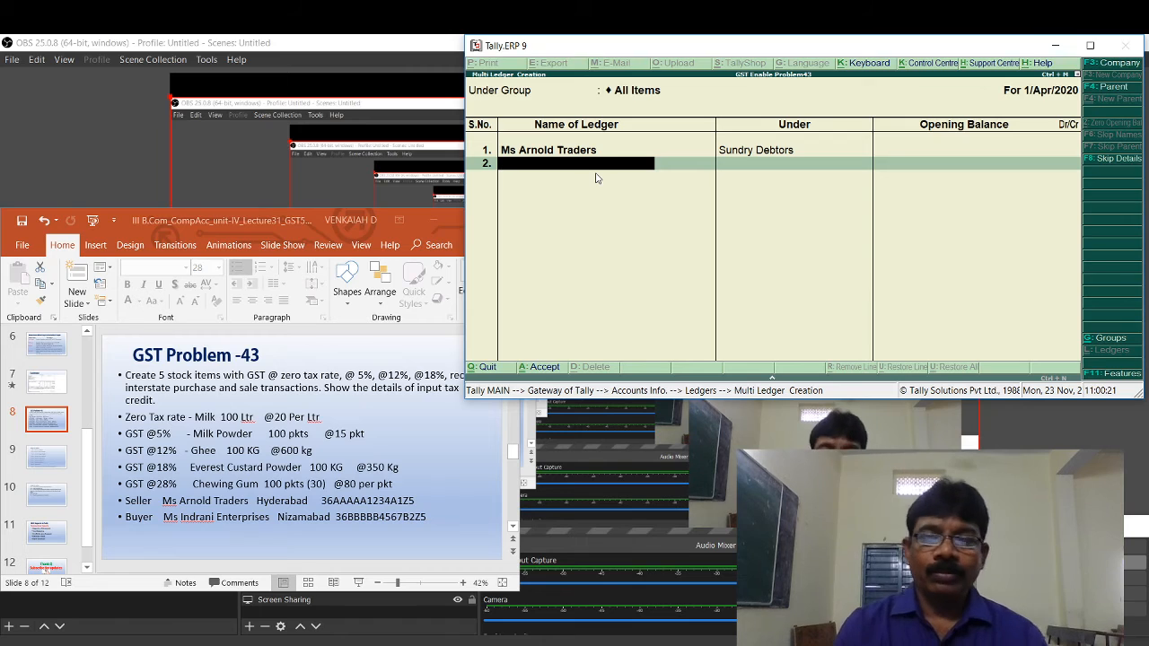
Step: Rename the first ledger in the list from Ms Arnold Traders to Ms Indrani Enterprises
{"action": "key", "text": "Up"}
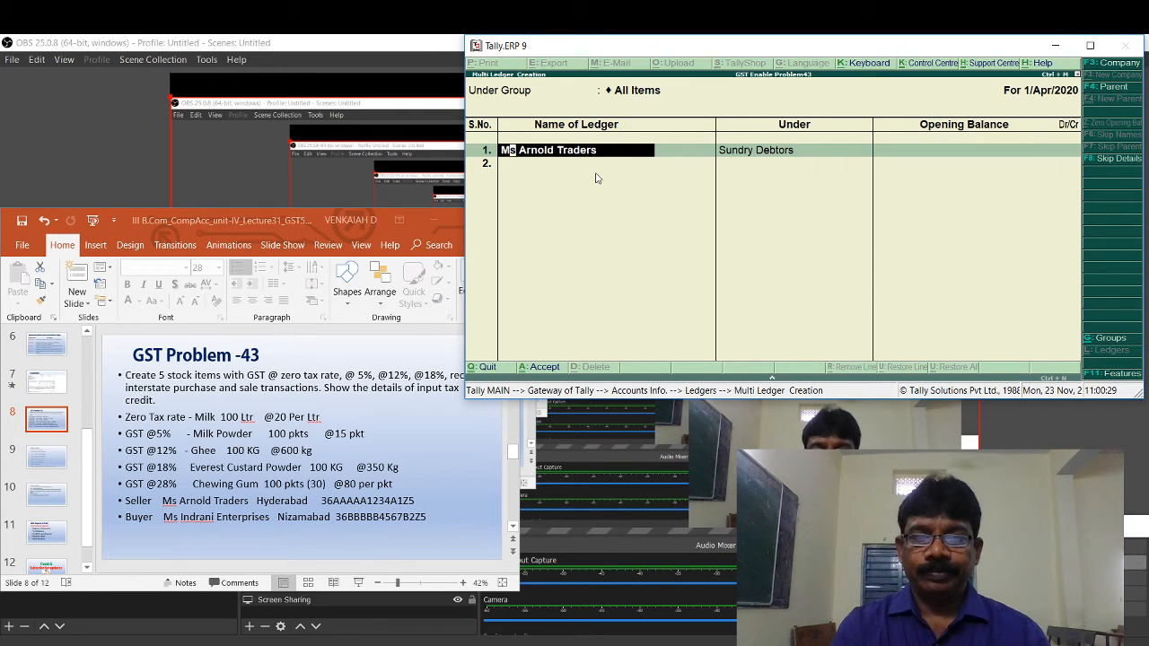
{"action": "key", "text": "Right"}
{"action": "key", "text": "Right"}
{"action": "key", "text": "Right"}
{"action": "key", "text": "Right"}
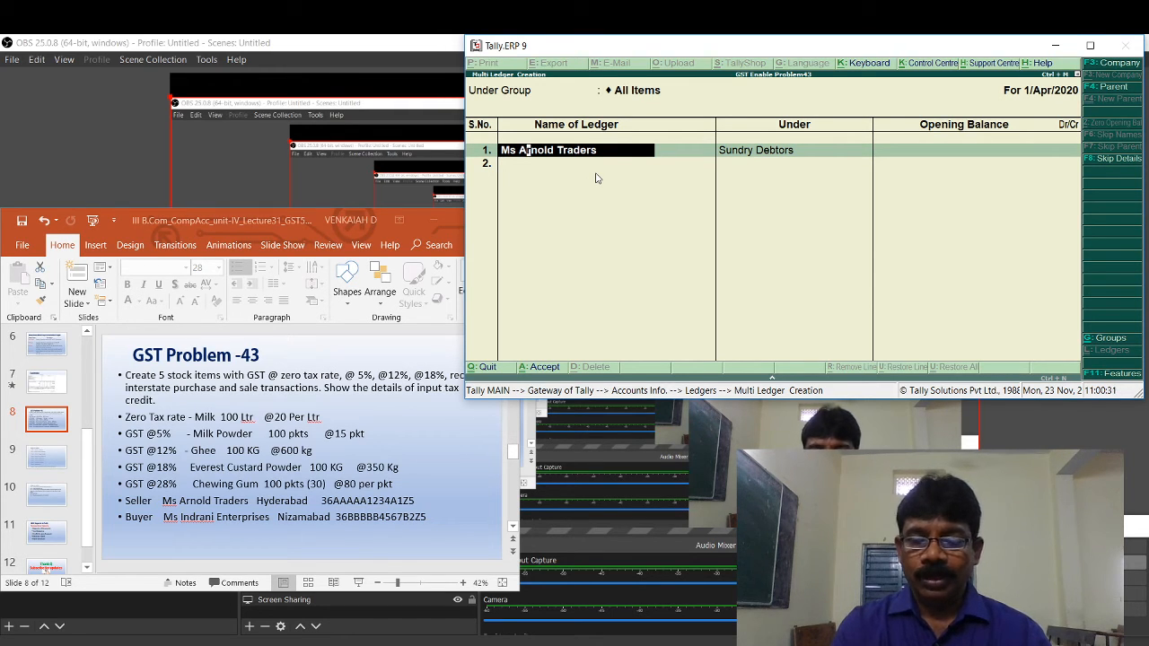
{"action": "key", "text": "Delete"}
{"action": "key", "text": "Delete"}
{"action": "key", "text": "Delete"}
{"action": "key", "text": "Delete"}
{"action": "key", "text": "Delete"}
{"action": "key", "text": "Delete"}
{"action": "key", "text": "Delete"}
{"action": "key", "text": "Delete"}
{"action": "key", "text": "Delete"}
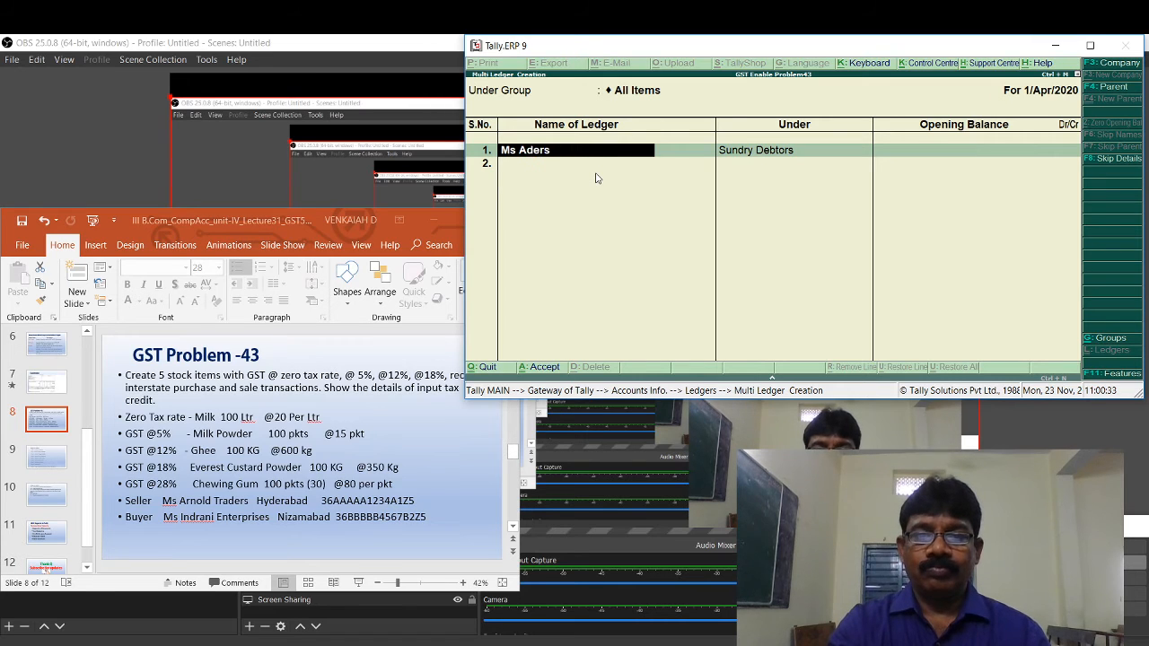
{"action": "key", "text": "Delete"}
{"action": "key", "text": "Delete"}
{"action": "key", "text": "Delete"}
{"action": "key", "text": "Delete"}
{"action": "key", "text": "BackSpace"}
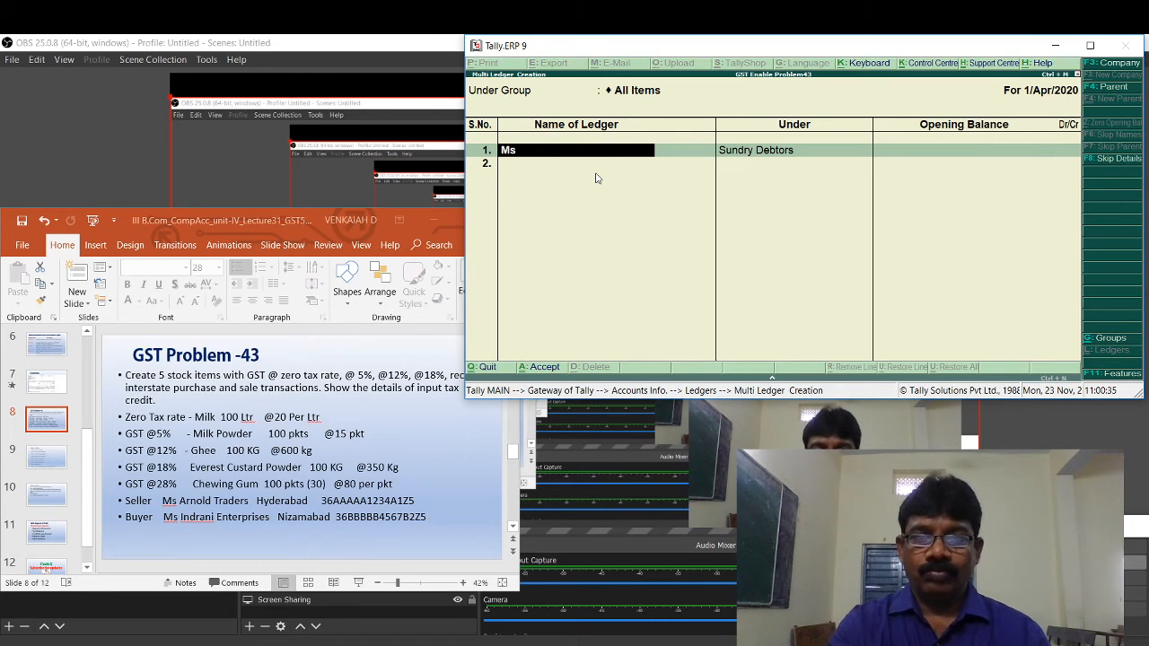
{"action": "type", "text": "I"}
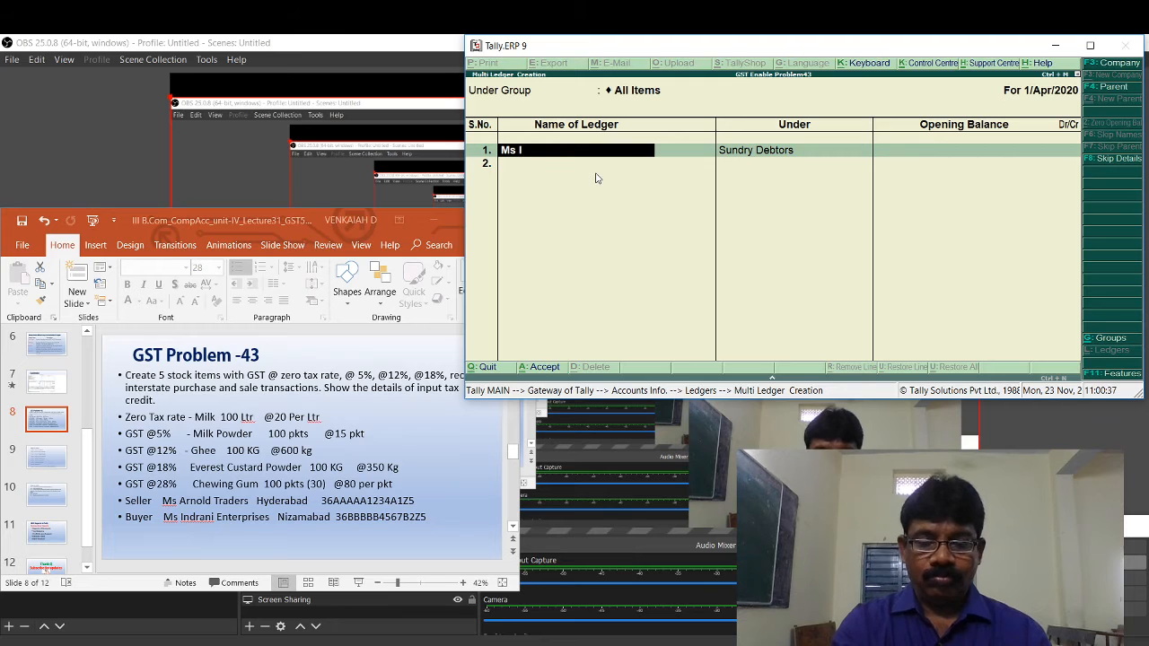
{"action": "type", "text": "ndrani"}
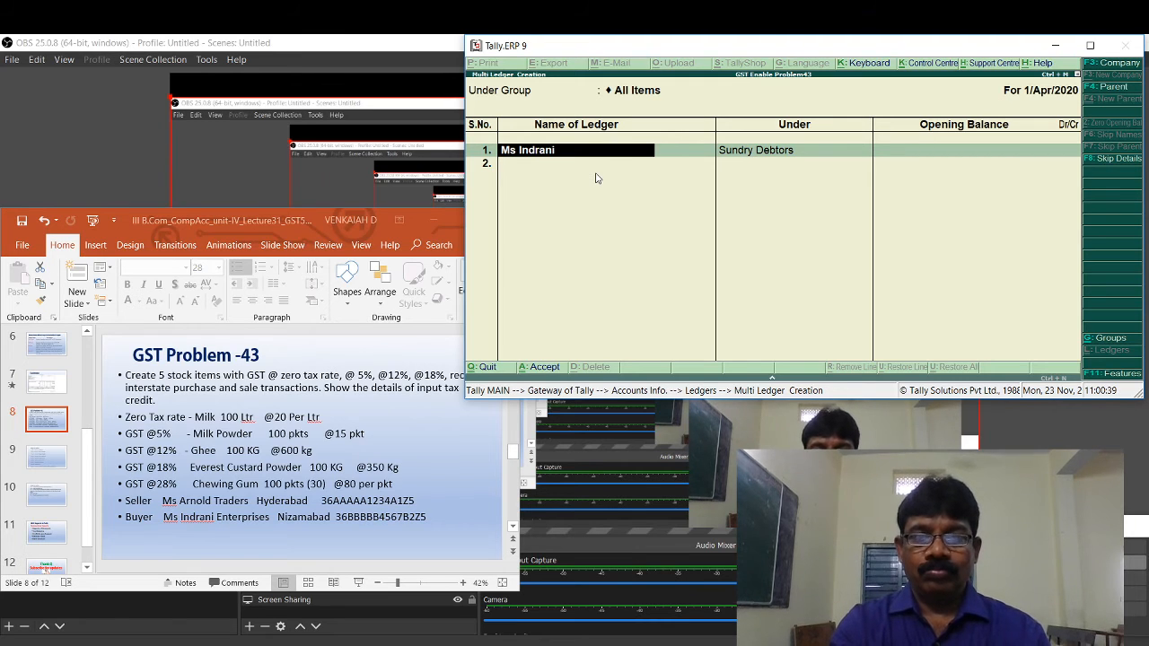
{"action": "type", "text": " Ent"}
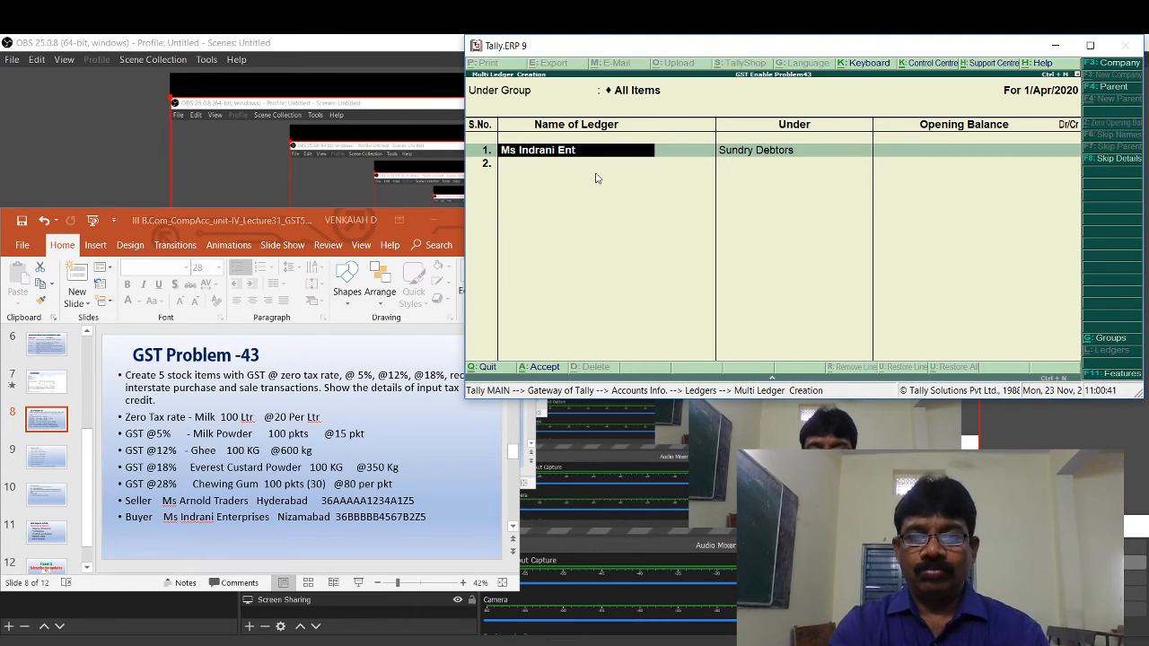
{"action": "type", "text": "erprises"}
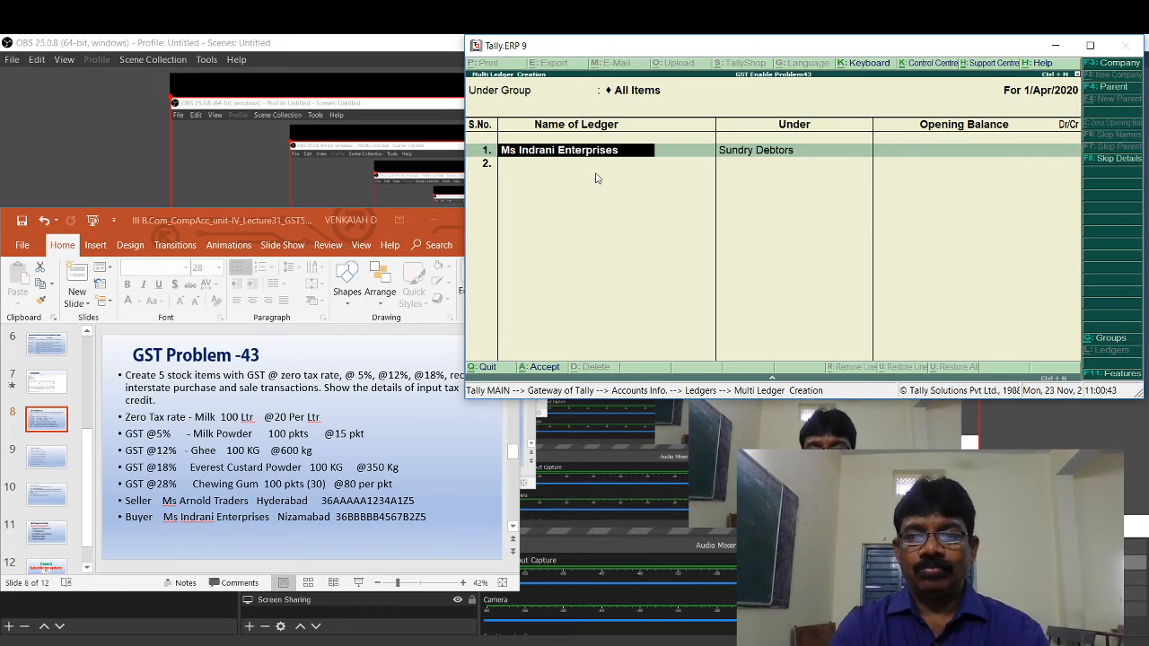
Step: Place the Ms Indrani Enterprises ledger under Sundry Creditors without an opening balance, save the list and return to the Gateway of Tally
{"action": "key", "text": "Return"}
{"action": "type", "text": "S"}
{"action": "key", "text": "Down"}
{"action": "key", "text": "Down"}
{"action": "key", "text": "Down"}
{"action": "key", "text": "Down"}
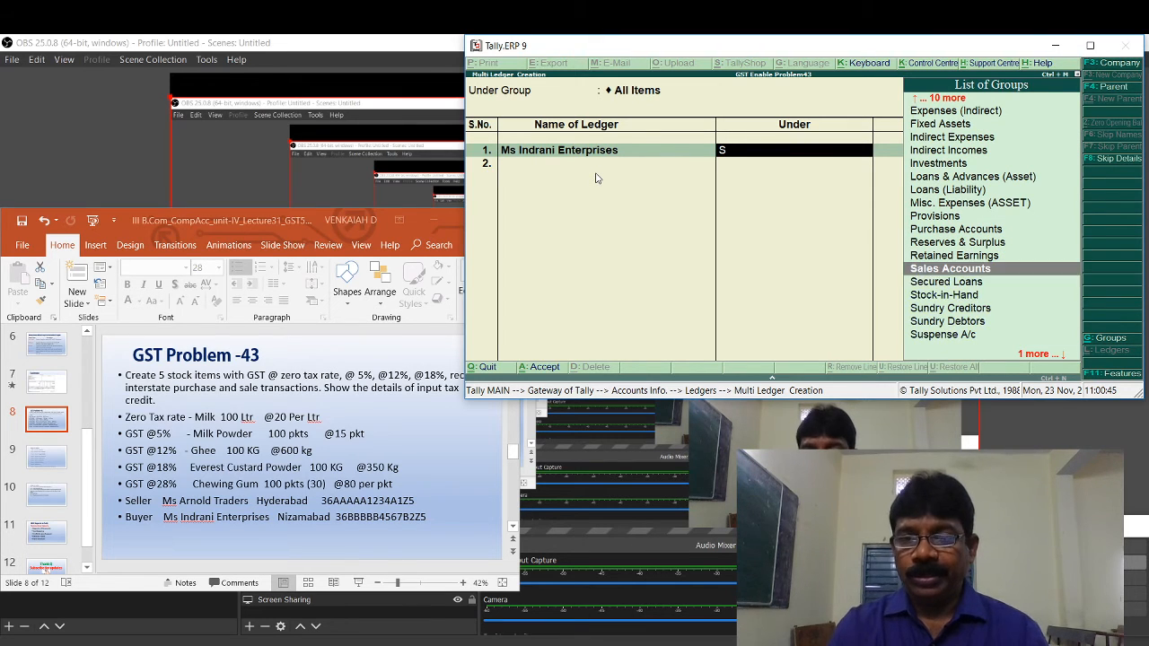
{"action": "key", "text": "Return"}
{"action": "key", "text": "Return"}
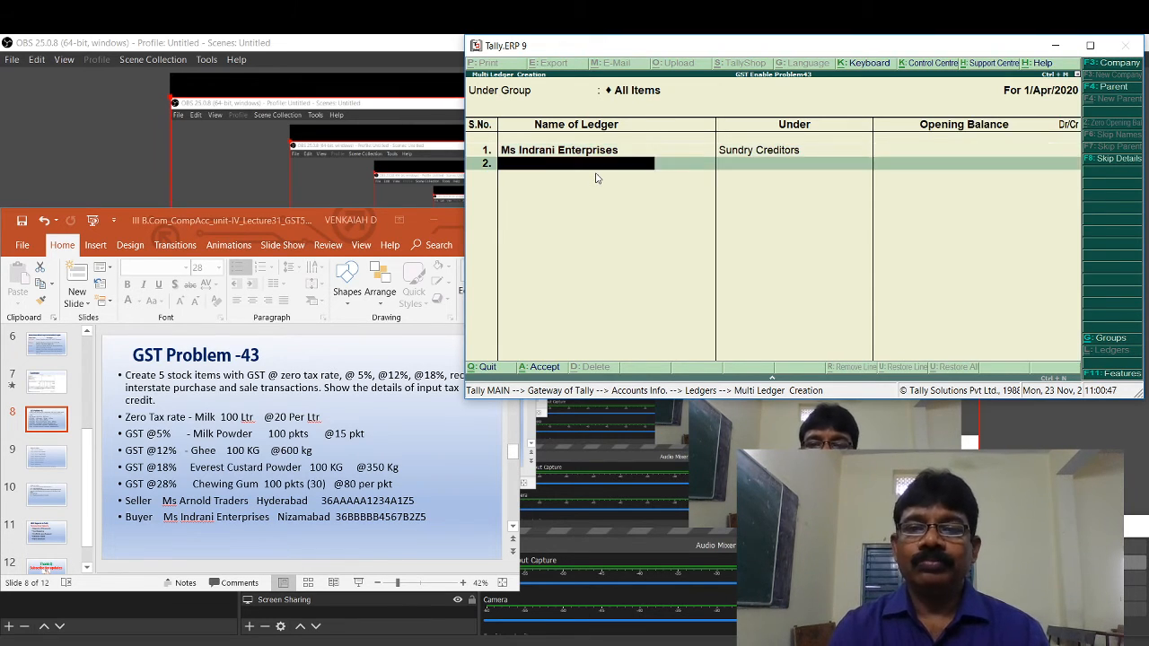
{"action": "key", "text": "Return"}
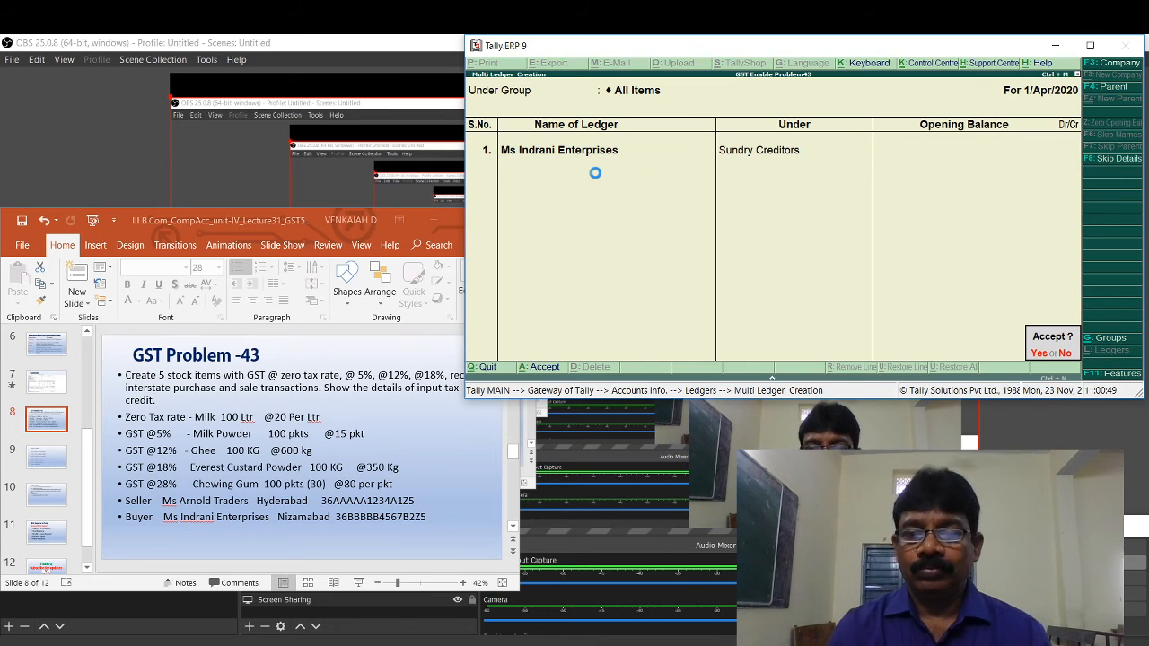
{"action": "key", "text": "Return"}
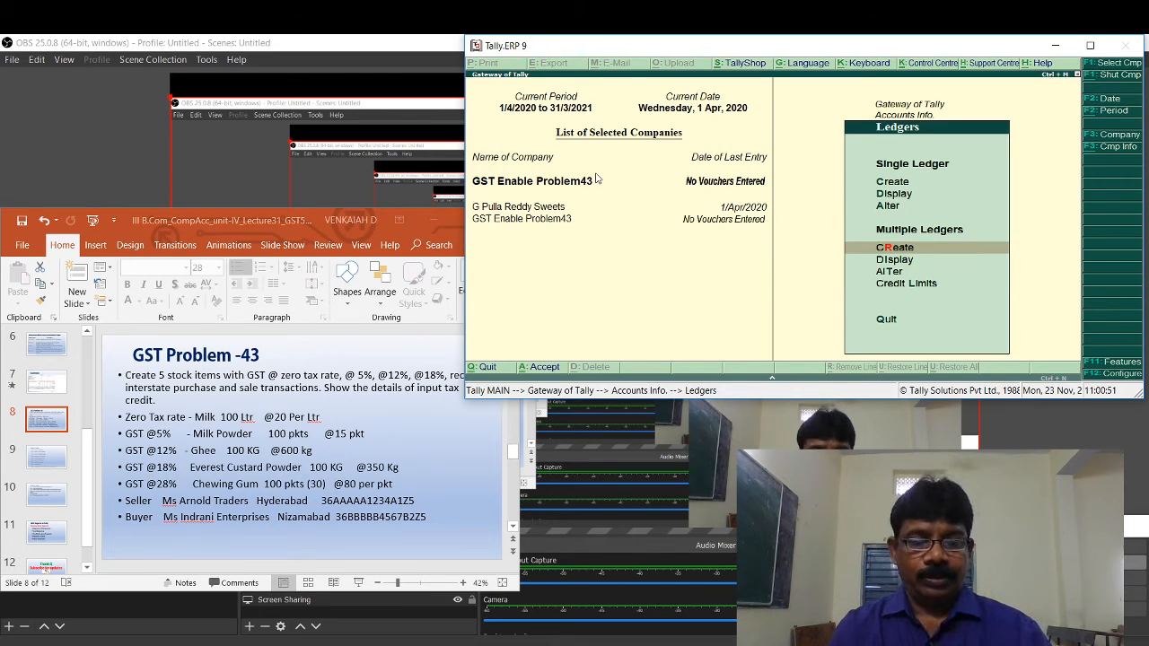
{"action": "key", "text": "Escape"}
{"action": "key", "text": "Escape"}
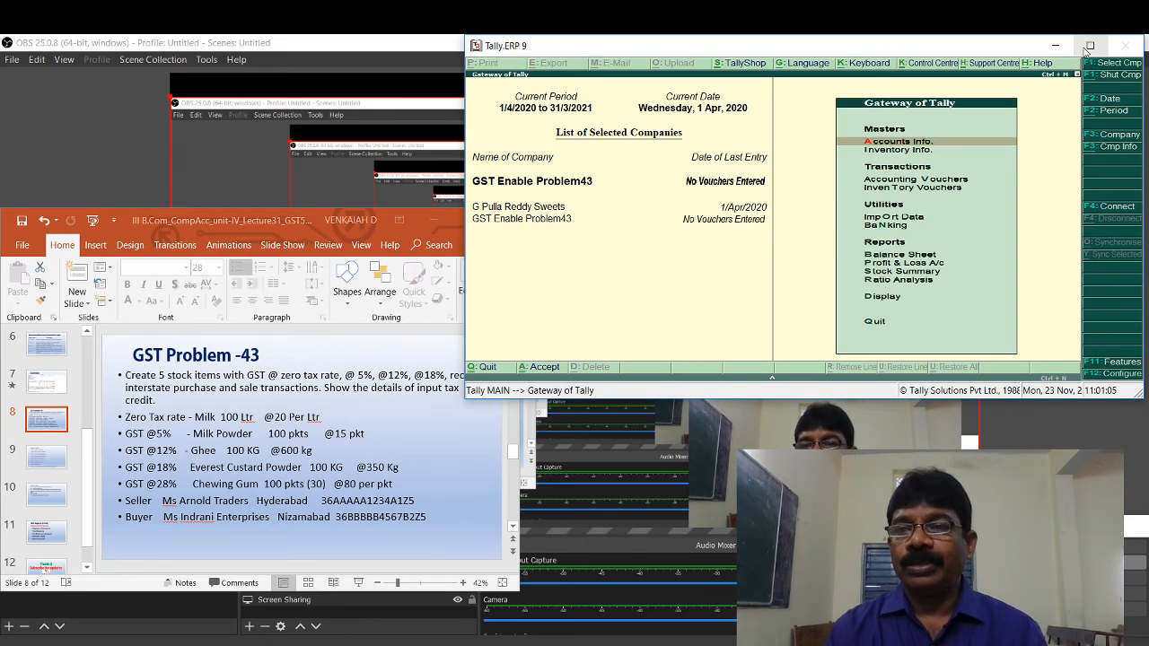
Step: Start a purchase voucher with supplier invoice number 201 and keep the default invoice date
{"action": "left_click", "coordinate": [932, 180]}
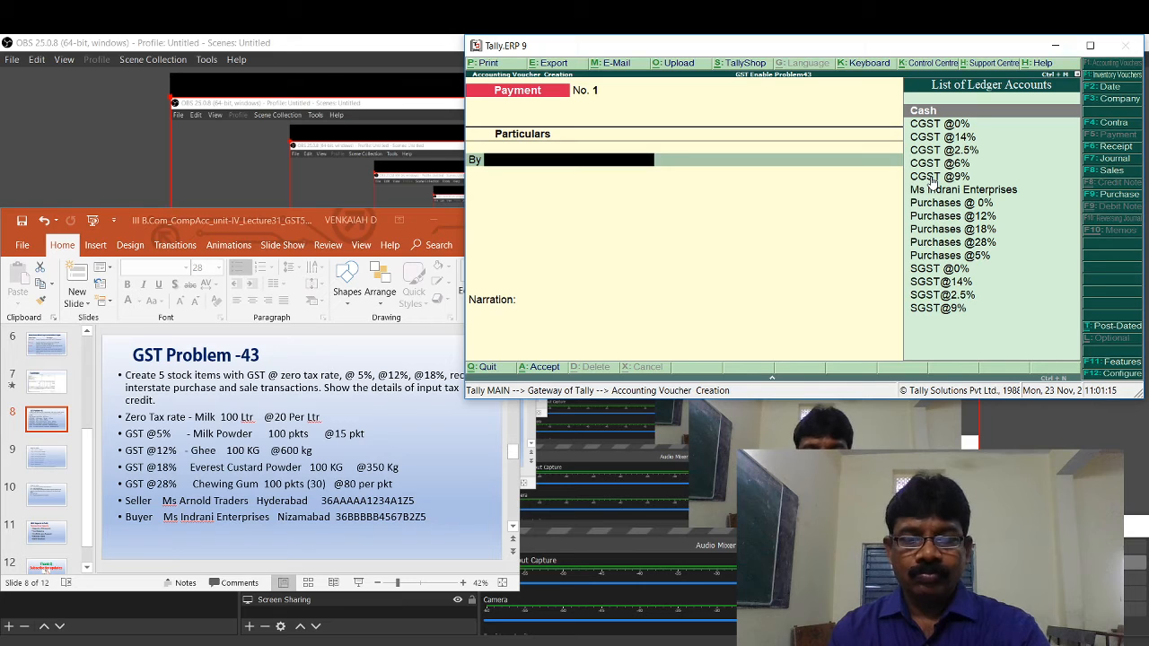
{"action": "key", "text": "F9"}
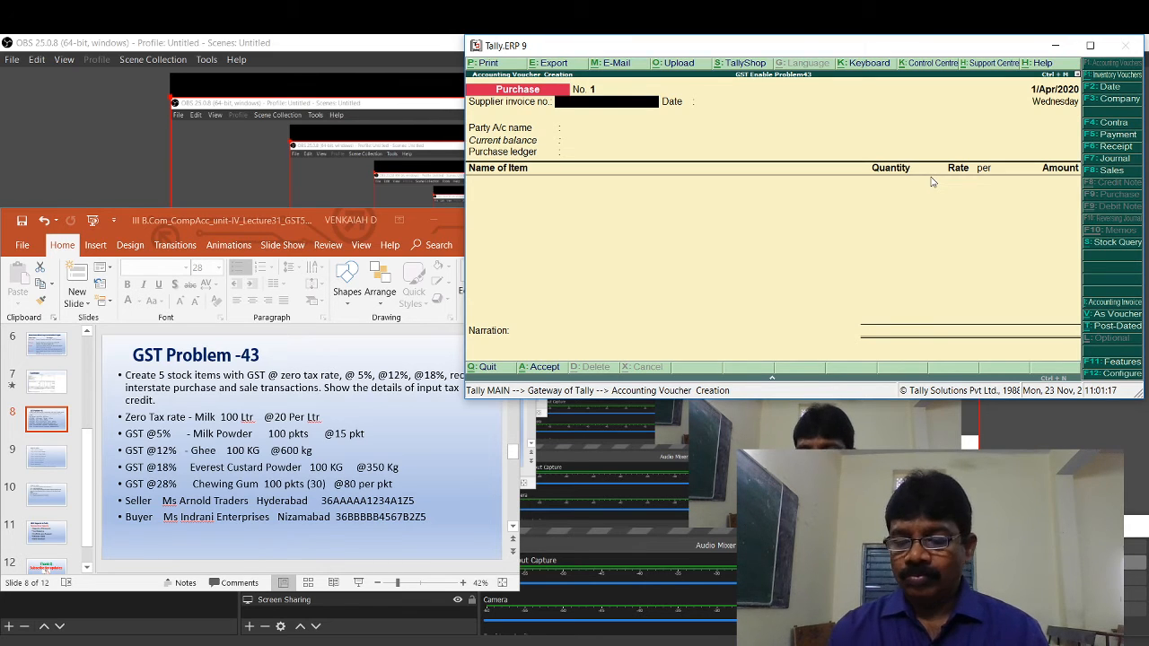
{"action": "type", "text": "201"}
{"action": "key", "text": "Return"}
{"action": "key", "text": "Return"}
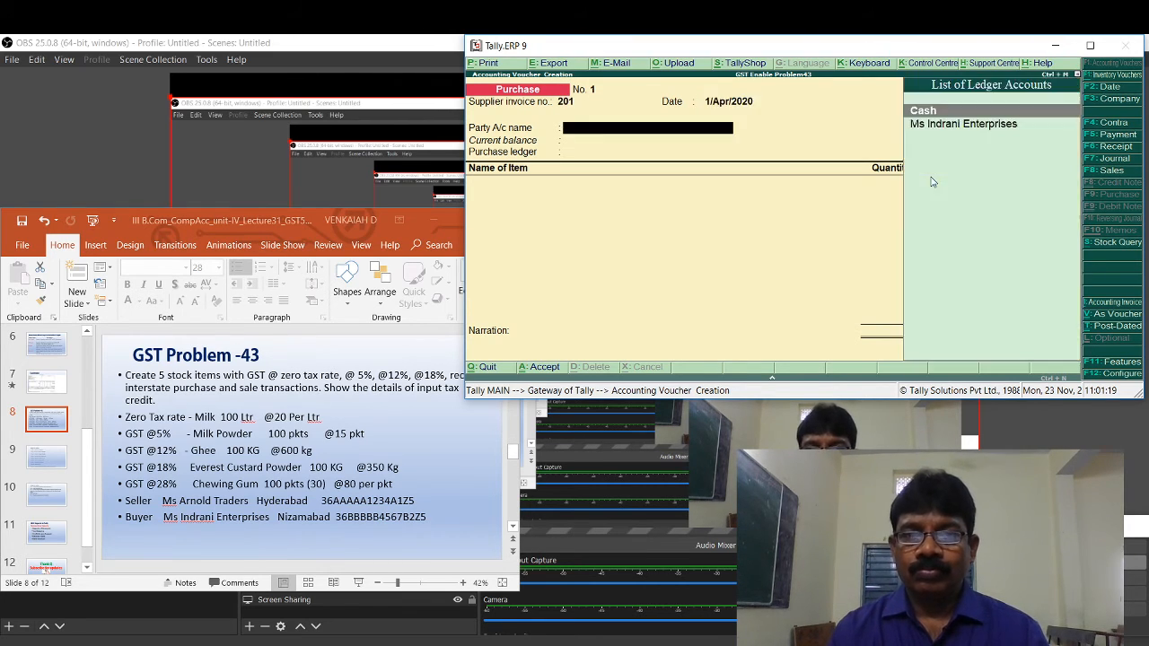
Step: Set the party account to Ms Indrani Enterprises with its default supplier details and use Purchases @ 0% as the purchase ledger
{"action": "key", "text": "Down"}
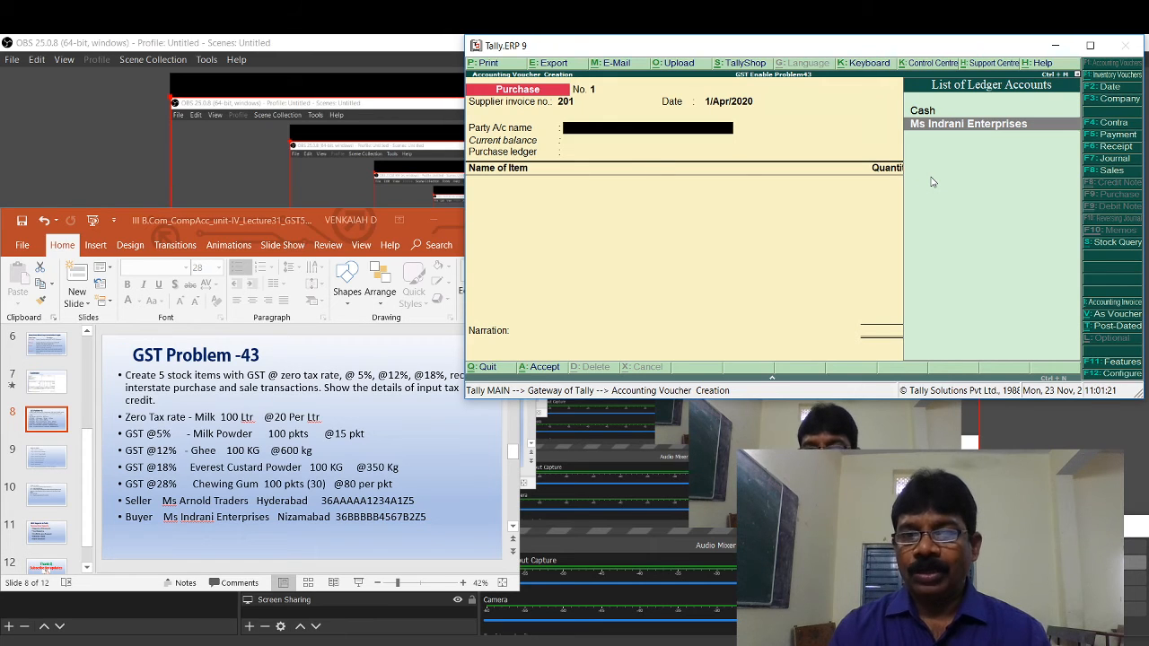
{"action": "key", "text": "Return"}
{"action": "key", "text": "Return"}
{"action": "key", "text": "Return"}
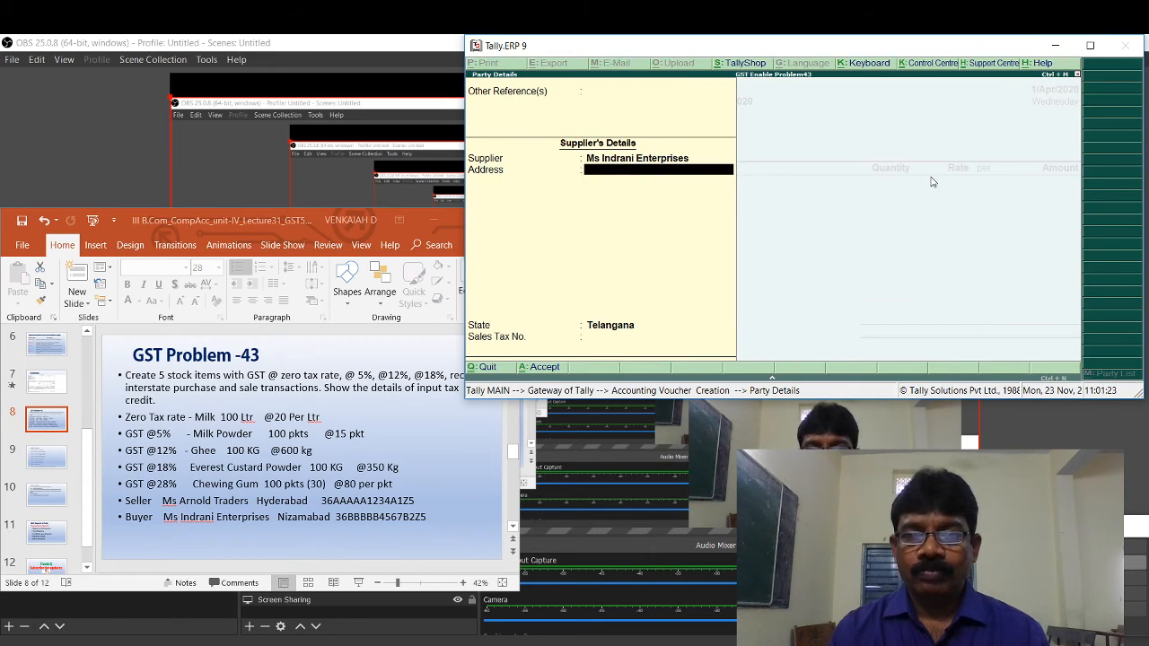
{"action": "key", "text": "Return"}
{"action": "key", "text": "Return"}
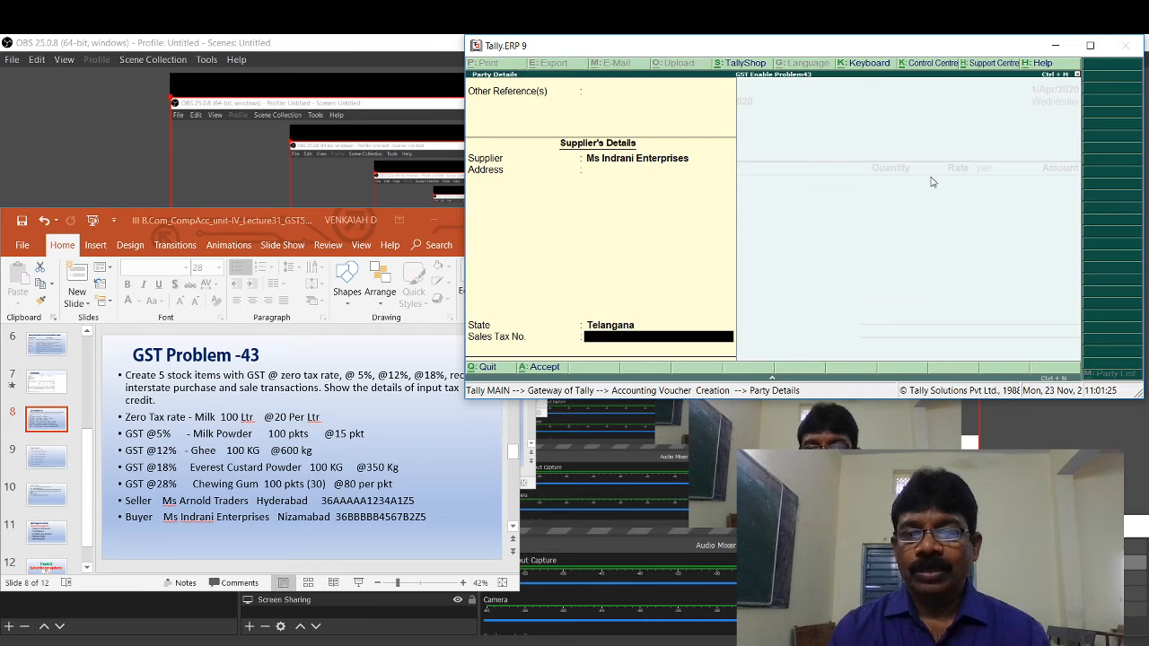
{"action": "key", "text": "Return"}
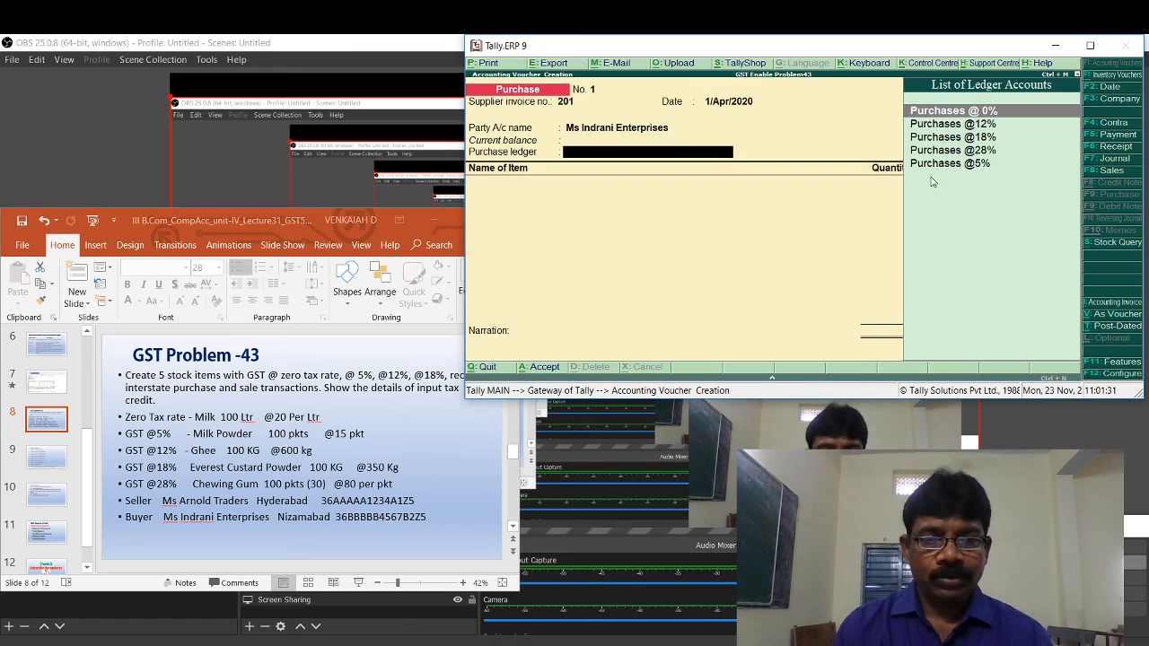
{"action": "key", "text": "Return"}
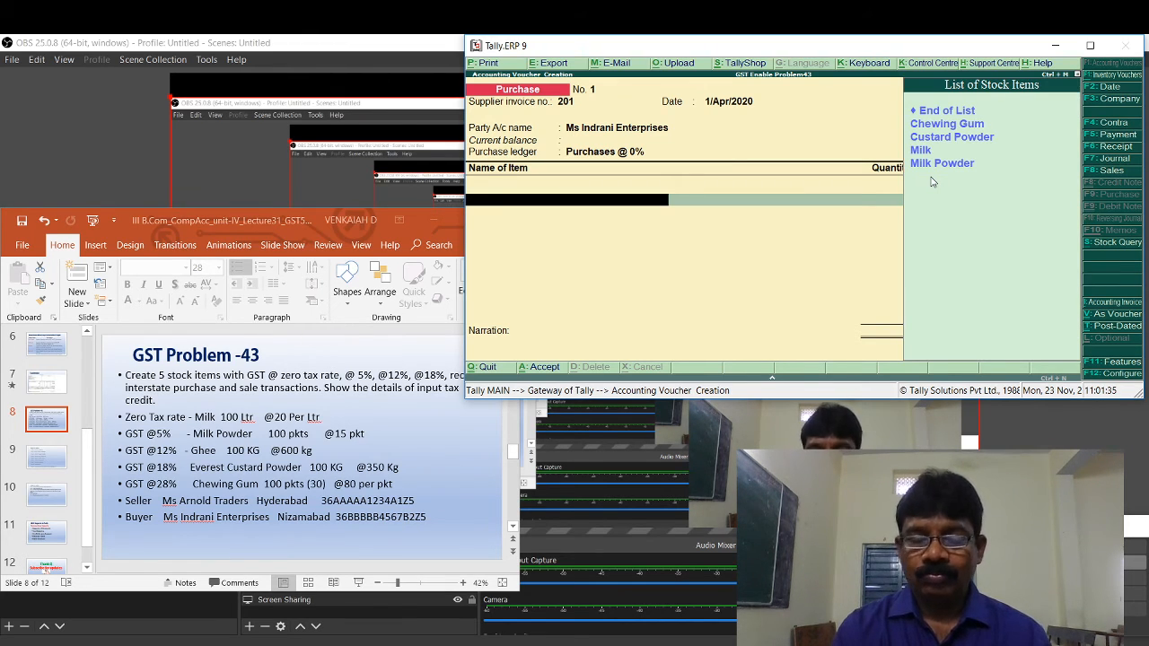
Step: Add 100 Ltr of Milk at Main Location with a rate of 20 per Ltr and finish the item list
{"action": "key", "text": "Down"}
{"action": "key", "text": "Down"}
{"action": "key", "text": "Down"}
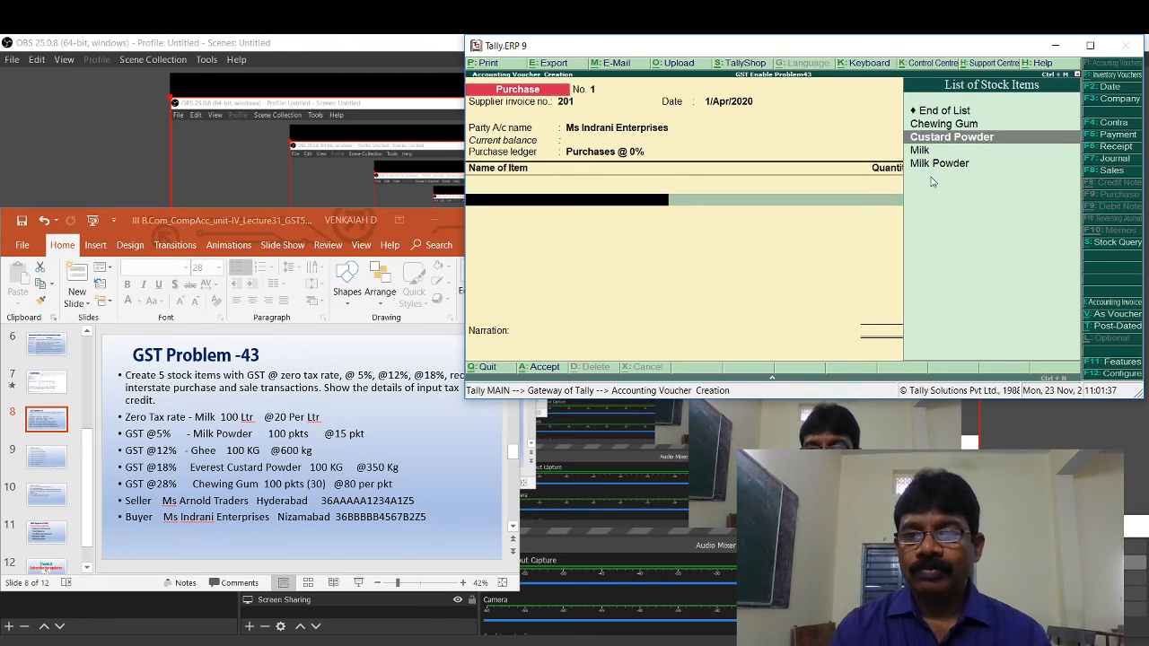
{"action": "key", "text": "Return"}
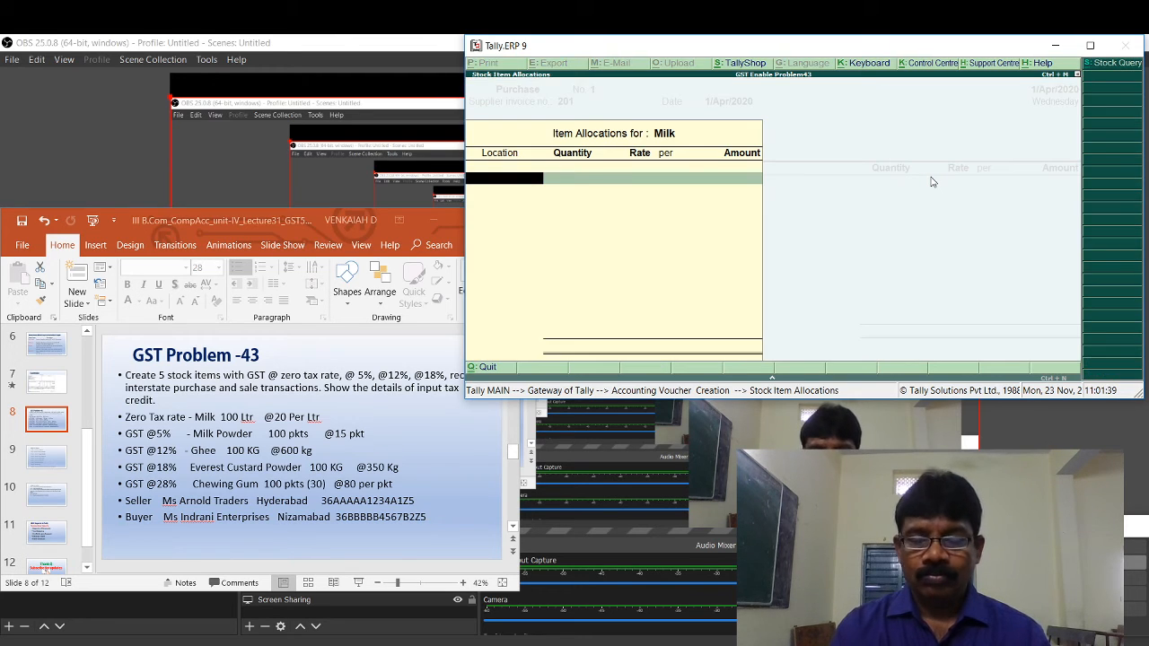
{"action": "key", "text": "Return"}
{"action": "type", "text": "100"}
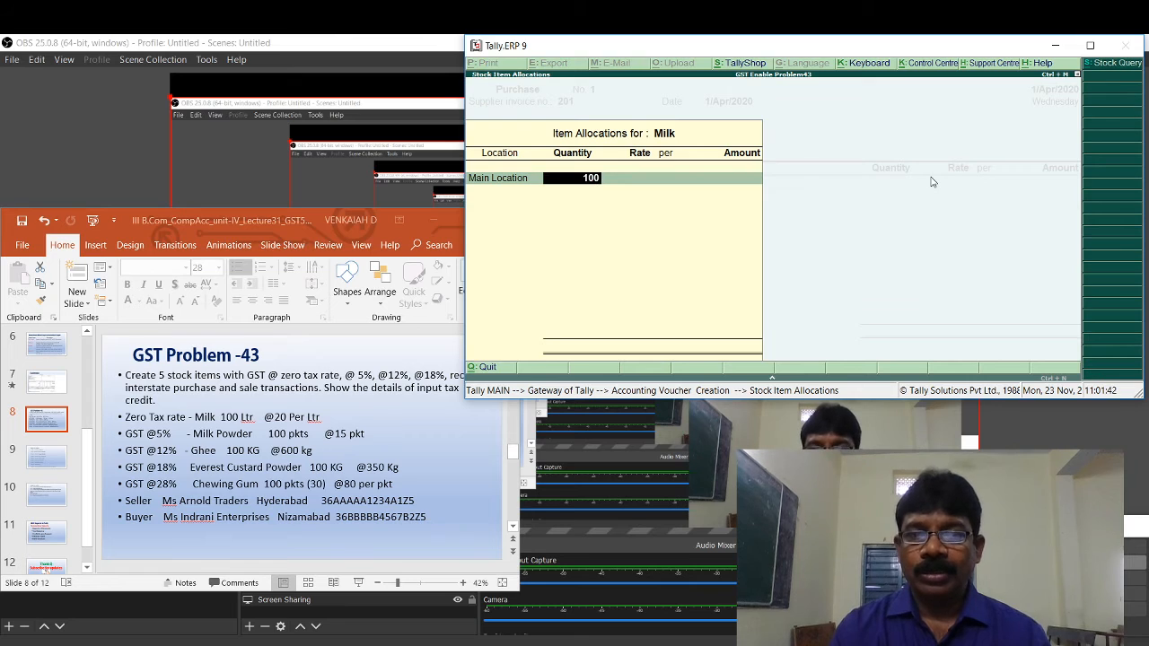
{"action": "key", "text": "Return"}
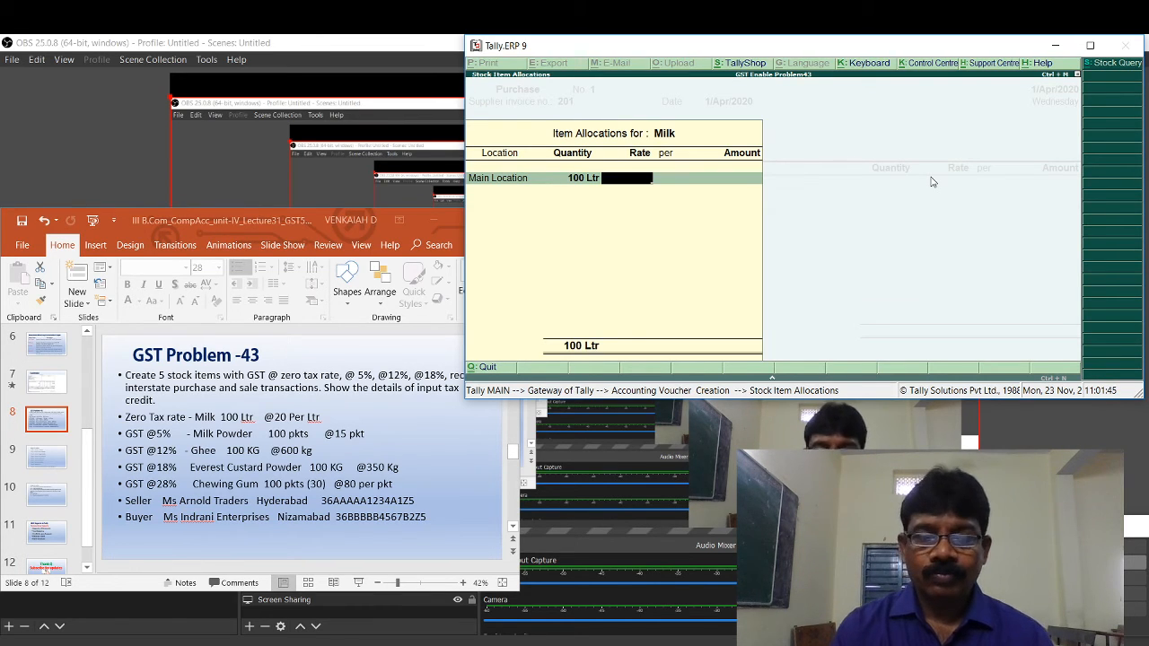
{"action": "type", "text": "20"}
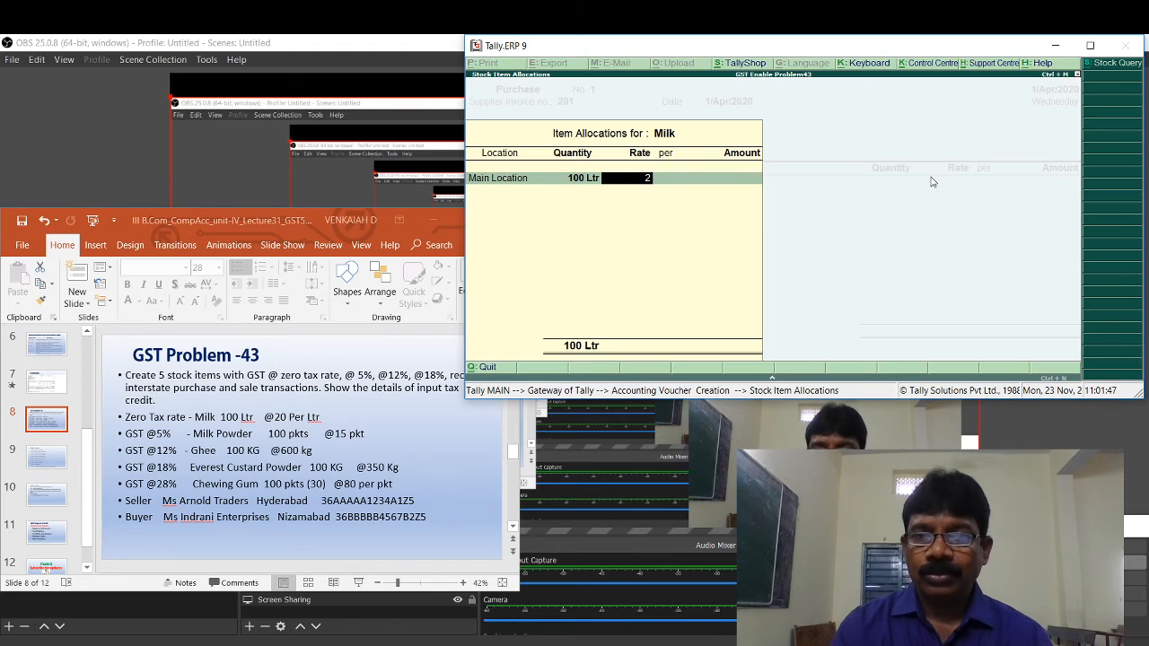
{"action": "key", "text": "Return"}
{"action": "key", "text": "Return"}
{"action": "key", "text": "Return"}
{"action": "key", "text": "Return"}
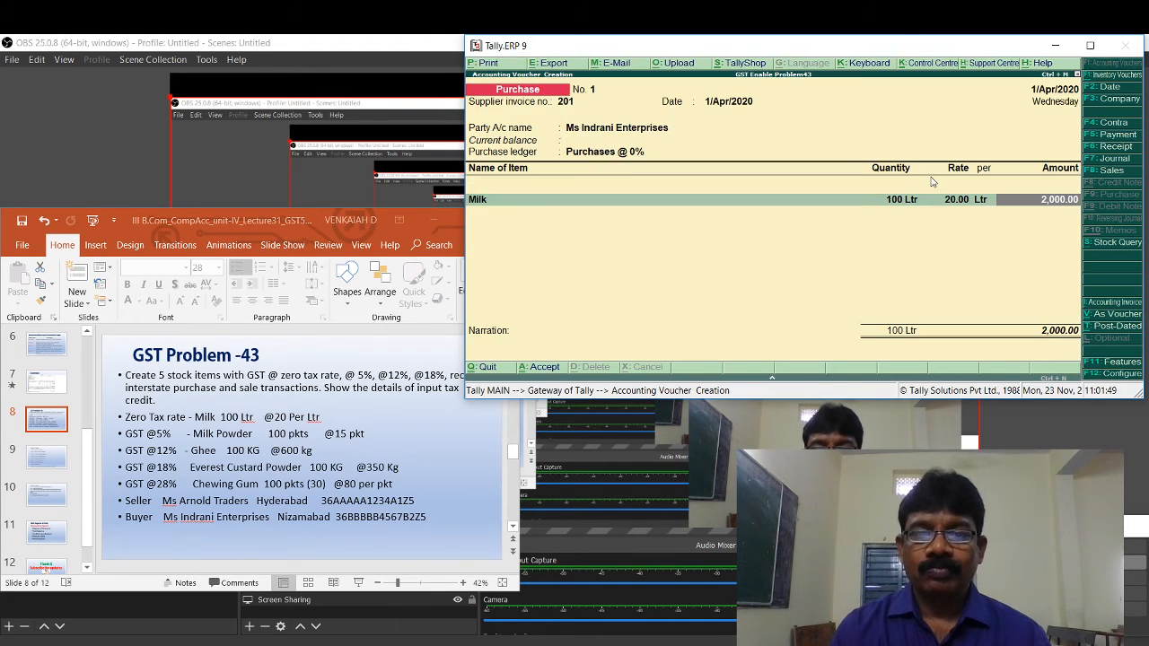
{"action": "key", "text": "Return"}
{"action": "key", "text": "Return"}
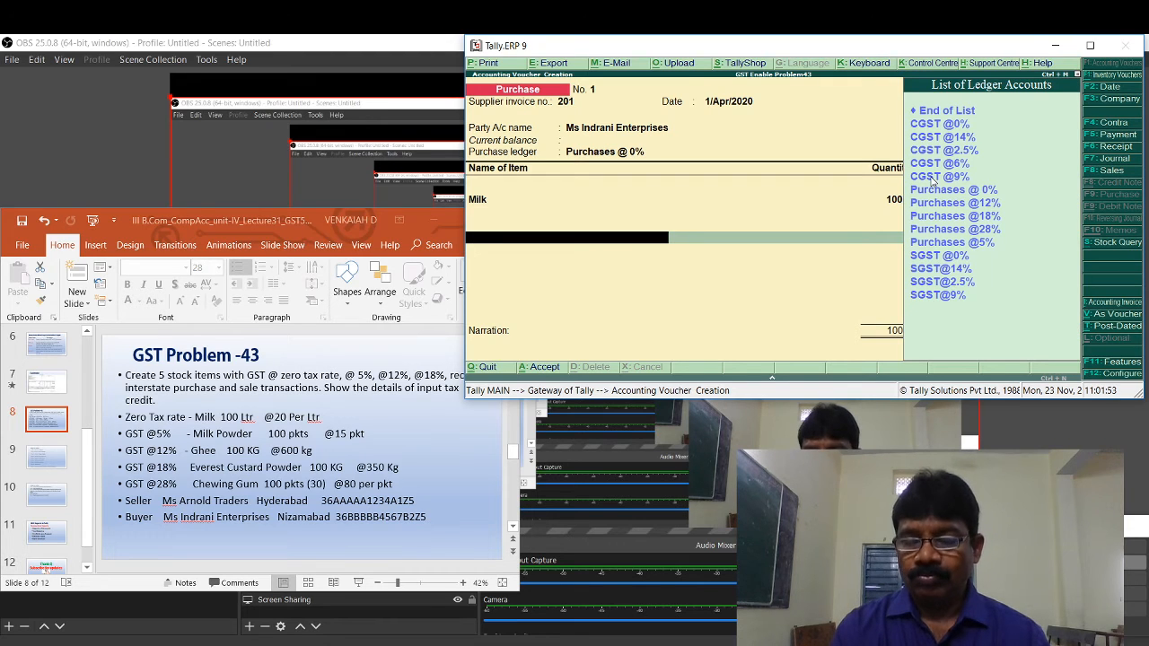
Step: Add the CGST @0% ledger below the Milk item and leave its amount empty
{"action": "key", "text": "Return"}
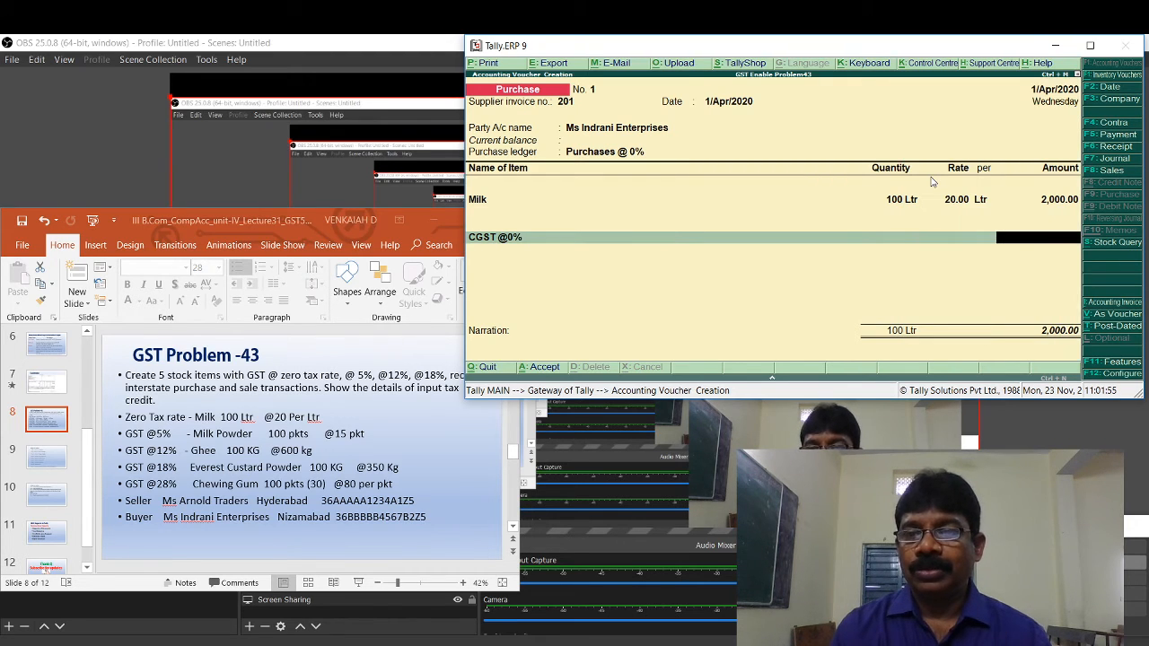
{"action": "key", "text": "Return"}
{"action": "key", "text": "Return"}
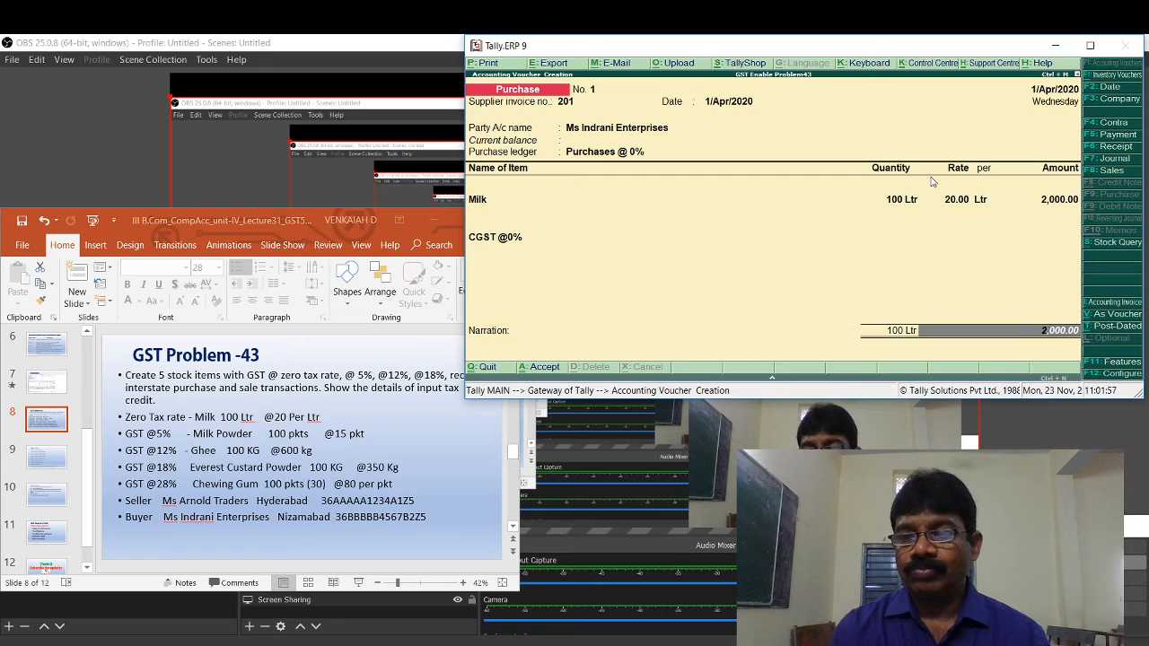
{"action": "key", "text": "Up"}
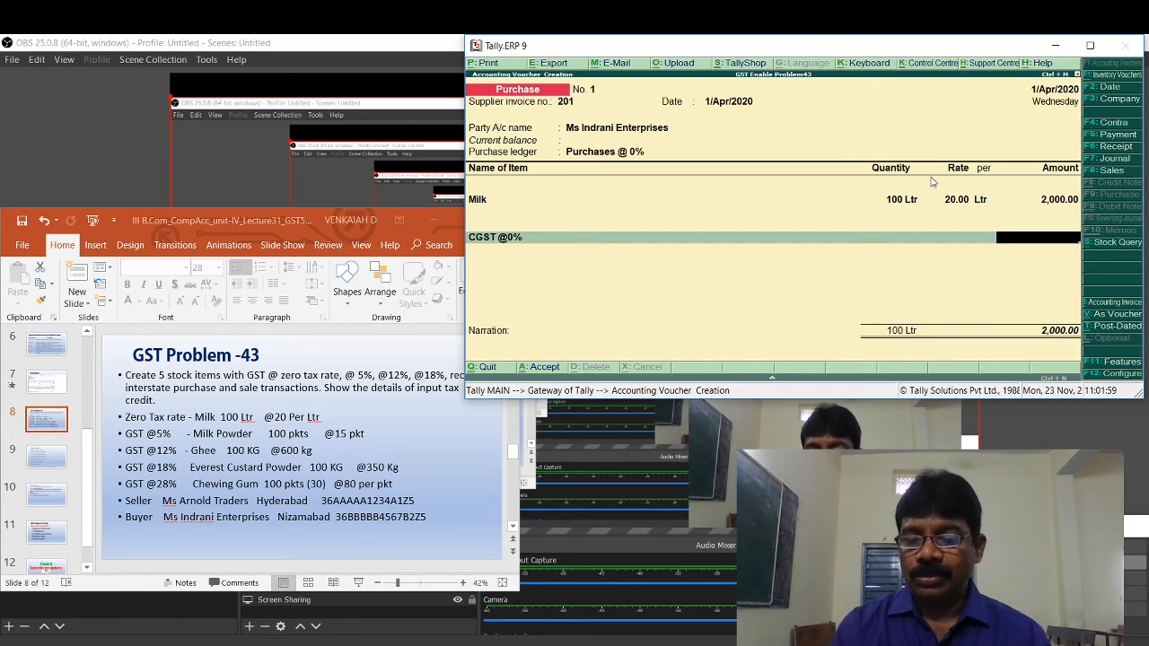
{"action": "key", "text": "Return"}
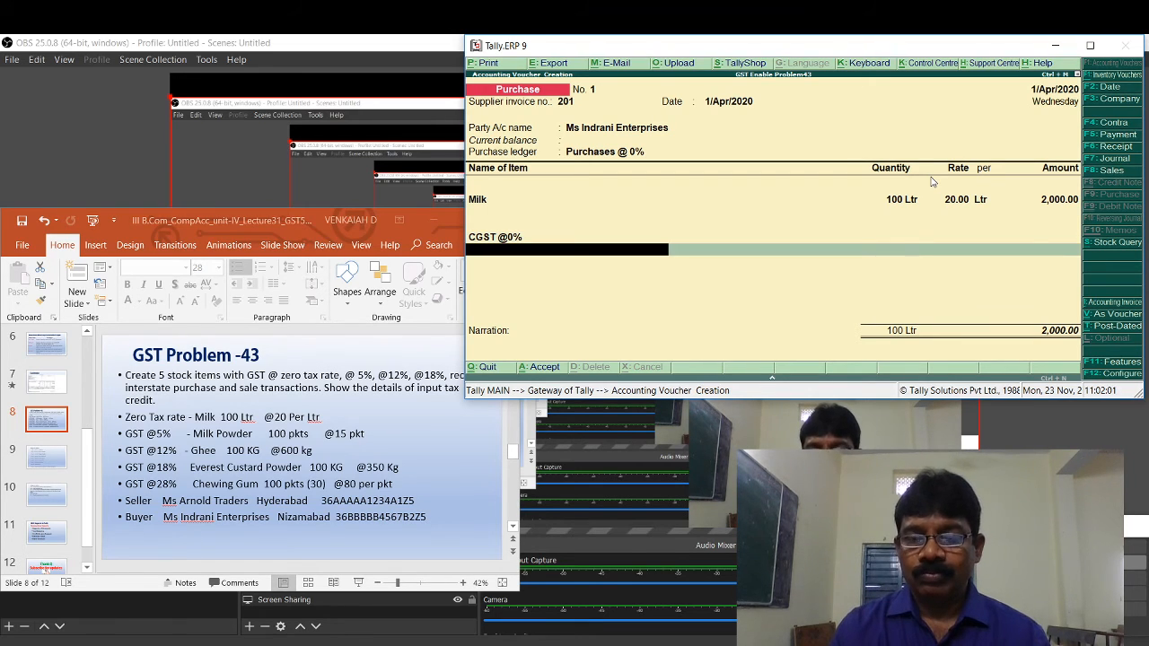
Step: Add the SGST @0% ledger below CGST @0% without an amount and proceed to the voucher's narration
{"action": "key", "text": "Down"}
{"action": "key", "text": "Down"}
{"action": "key", "text": "Down"}
{"action": "key", "text": "Down"}
{"action": "key", "text": "Down"}
{"action": "key", "text": "Down"}
{"action": "key", "text": "Down"}
{"action": "key", "text": "Down"}
{"action": "key", "text": "Down"}
{"action": "key", "text": "Down"}
{"action": "key", "text": "Down"}
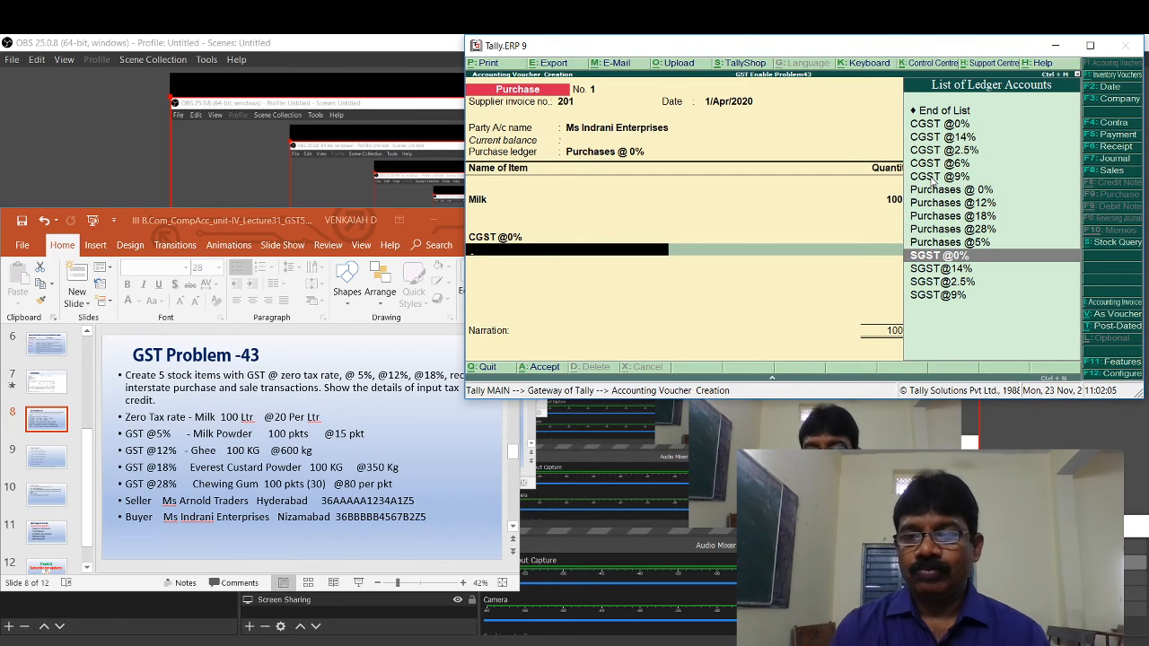
{"action": "key", "text": "Return"}
{"action": "key", "text": "Return"}
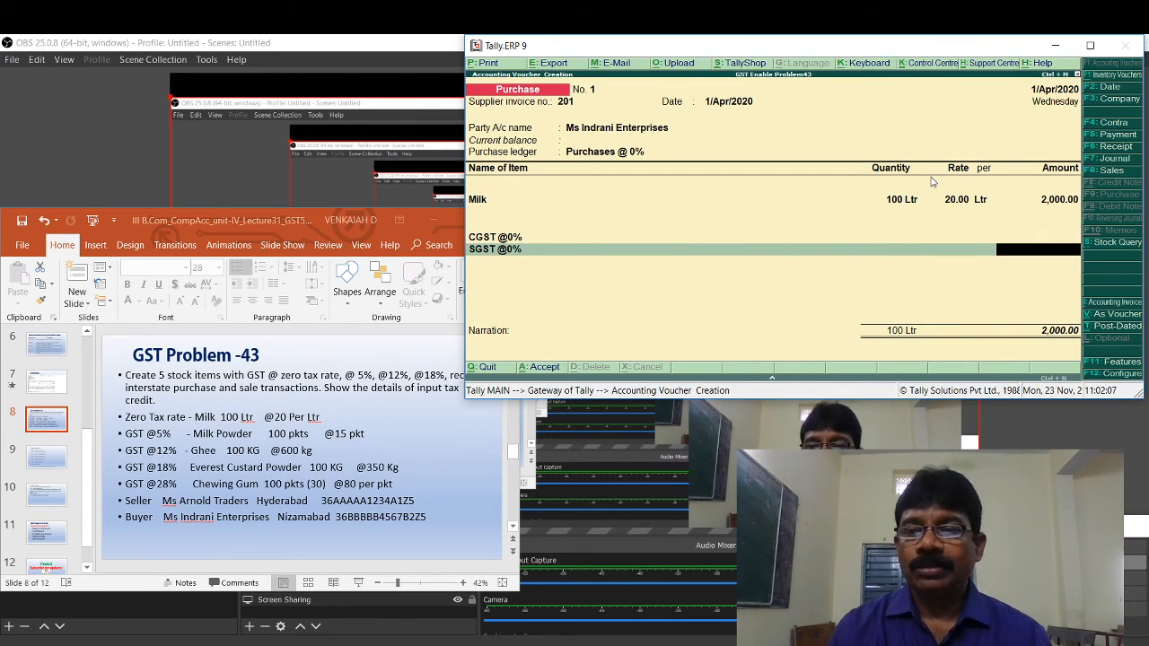
{"action": "key", "text": "Return"}
{"action": "key", "text": "Return"}
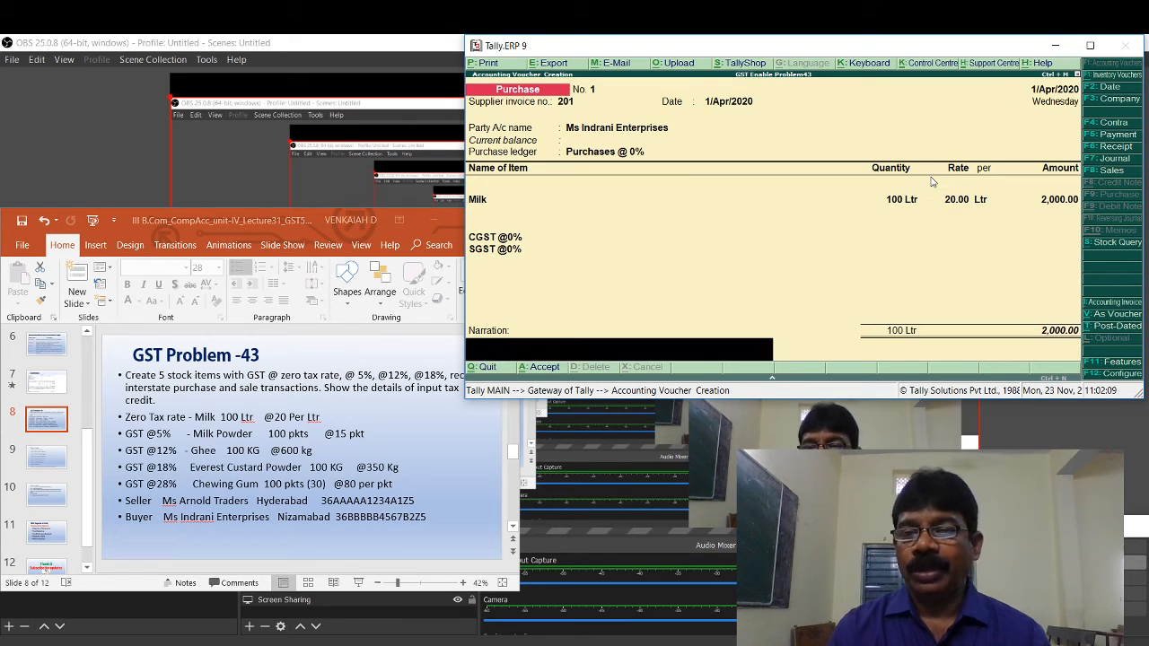
Step: Save the Milk purchase voucher and enter supplier invoice number 202 dated 1/Apr/2020 in the new purchase voucher
{"action": "key", "text": "Return"}
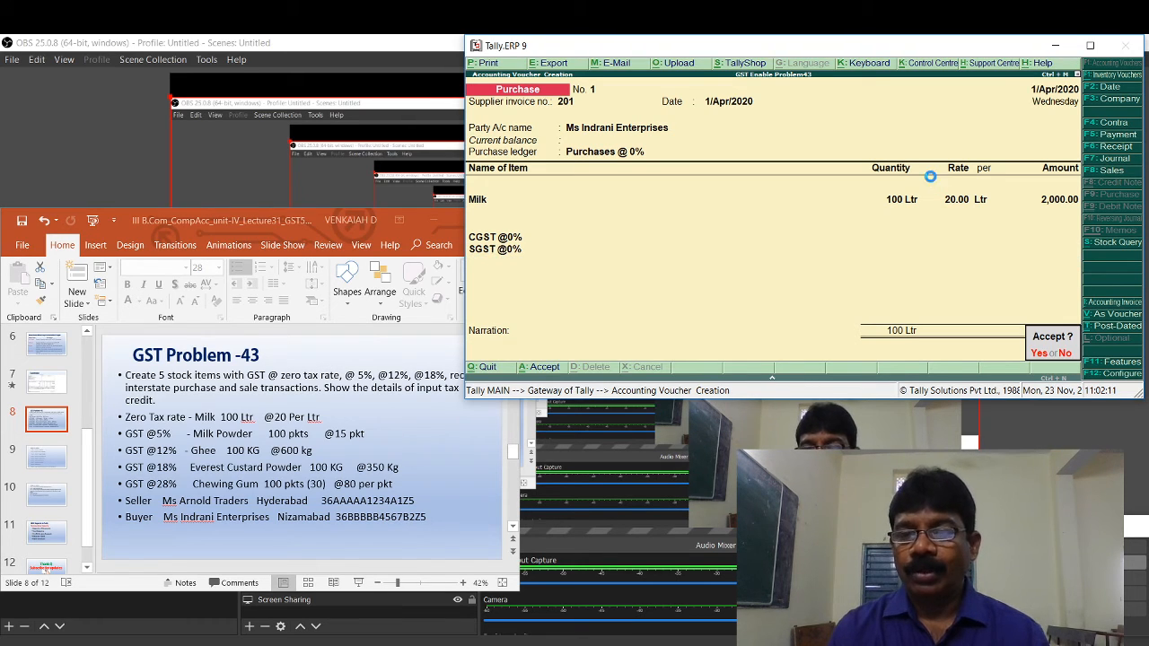
{"action": "key", "text": "Return"}
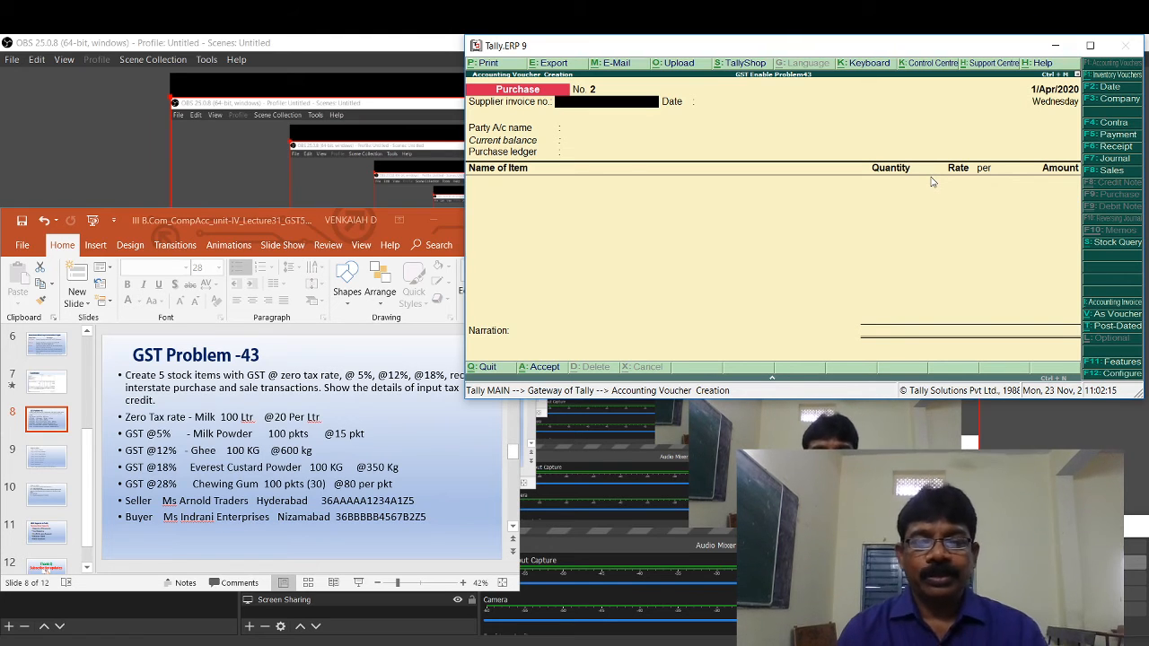
{"action": "type", "text": "202"}
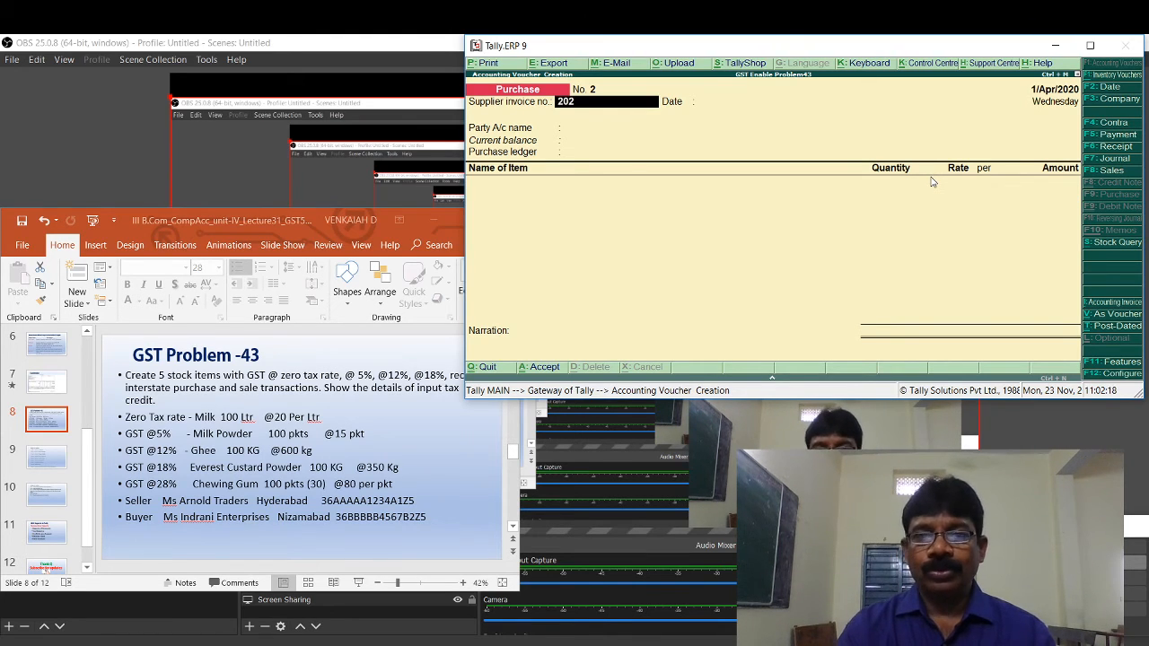
{"action": "key", "text": "Return"}
{"action": "key", "text": "Return"}
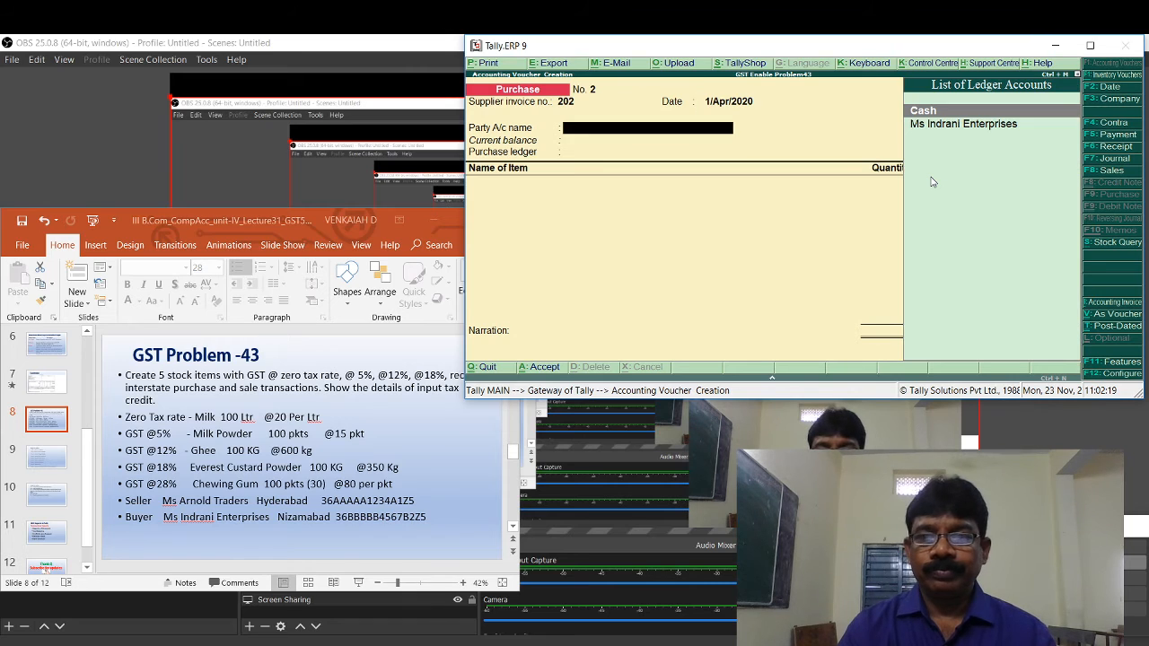
Step: Set the party account to Ms Indrani Enterprises and keep its default supplier details
{"action": "key", "text": "Down"}
{"action": "key", "text": "Return"}
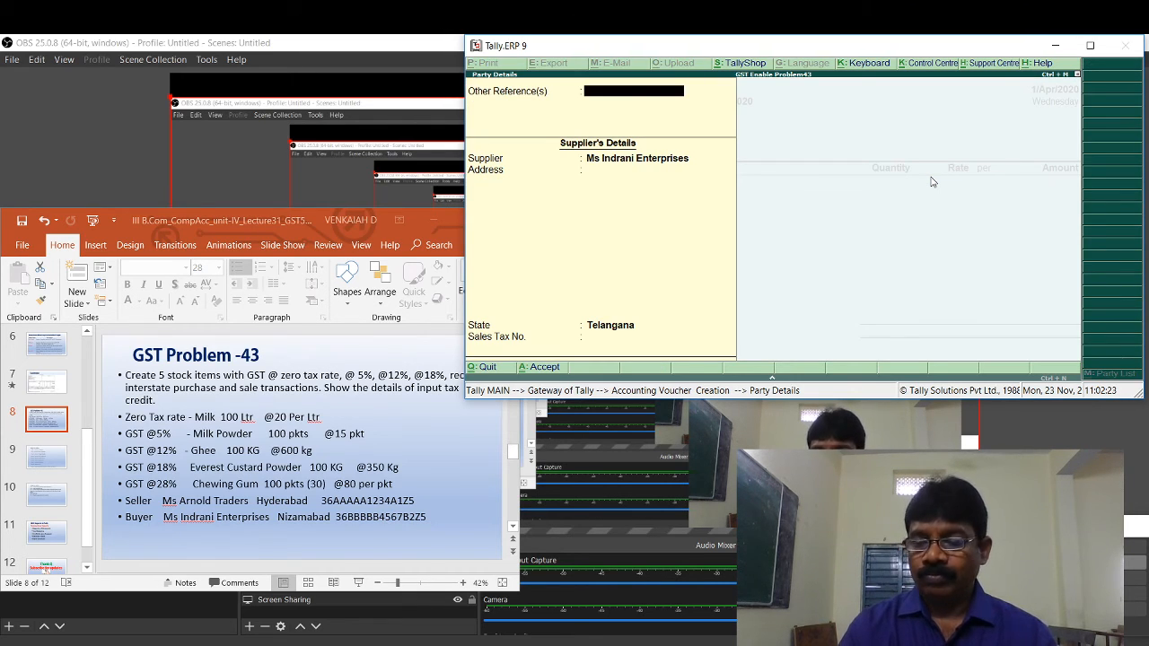
{"action": "key", "text": "Return"}
{"action": "key", "text": "Return"}
{"action": "key", "text": "Return"}
{"action": "key", "text": "Return"}
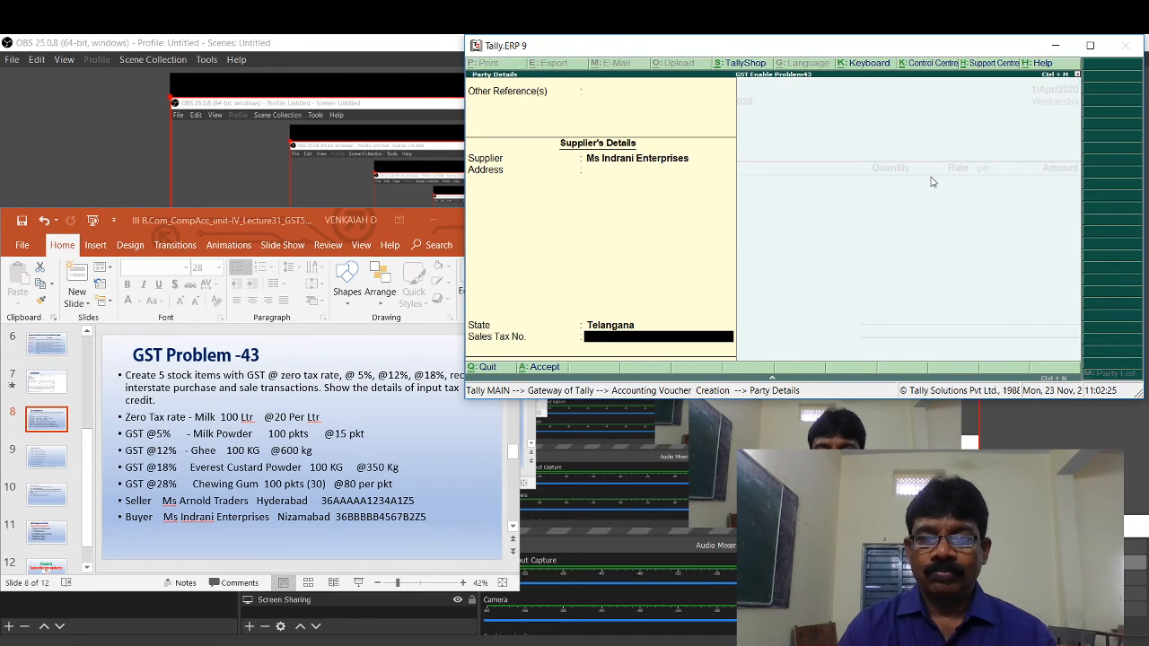
{"action": "key", "text": "Return"}
Step: Use Purchases @5% as the voucher's purchase ledger
{"action": "key", "text": "Down"}
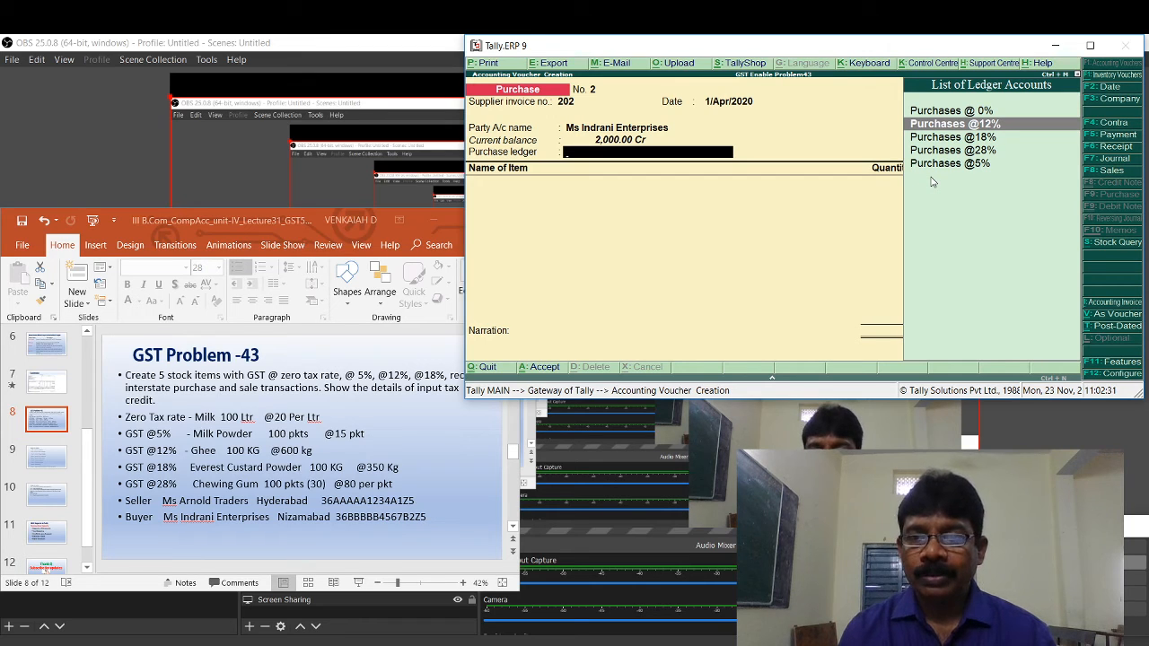
{"action": "key", "text": "Down"}
{"action": "key", "text": "Down"}
{"action": "key", "text": "Down"}
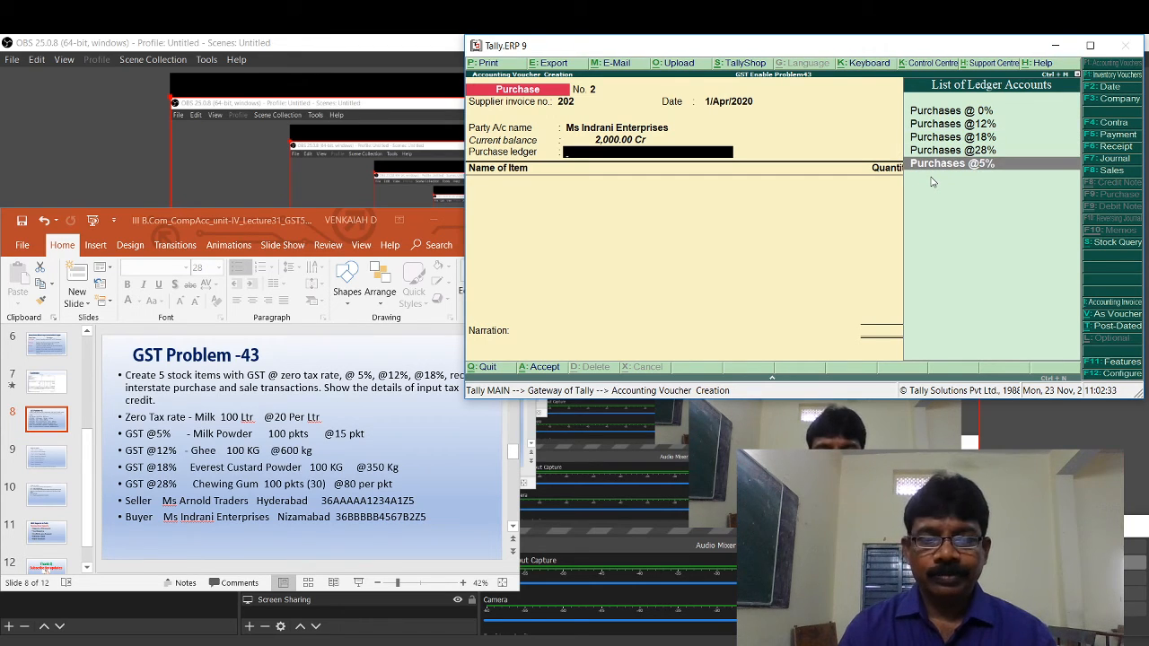
{"action": "key", "text": "Return"}
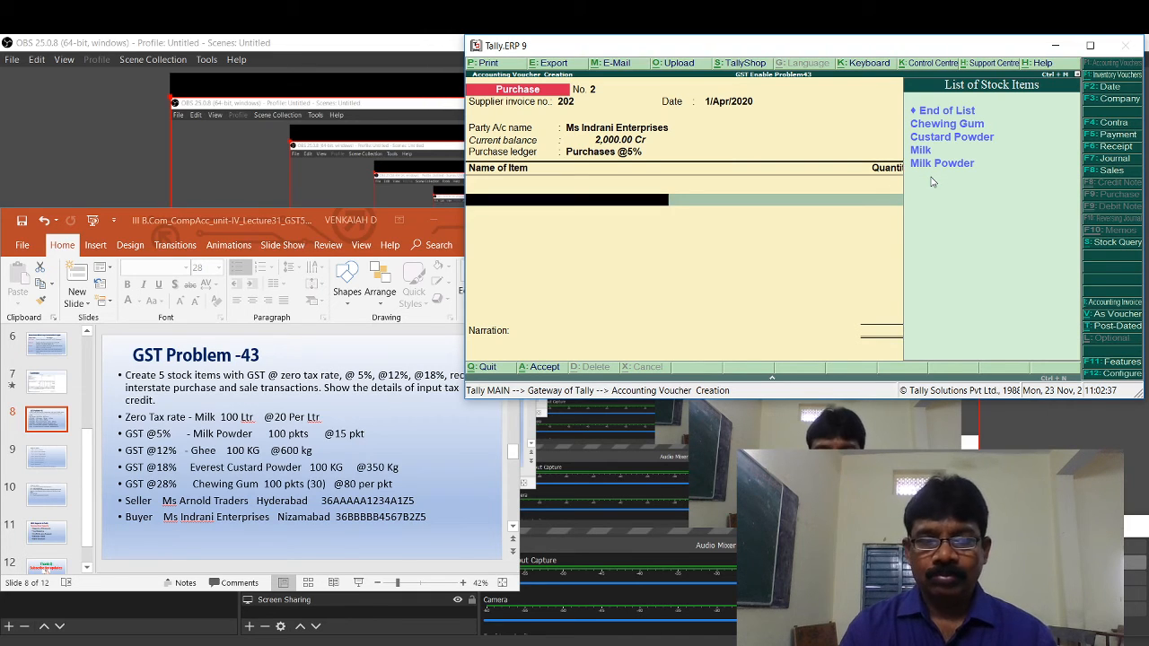
Step: Add the Milk Powder stock item to the voucher and allocate it to Main Location
{"action": "key", "text": "Down"}
{"action": "key", "text": "Down"}
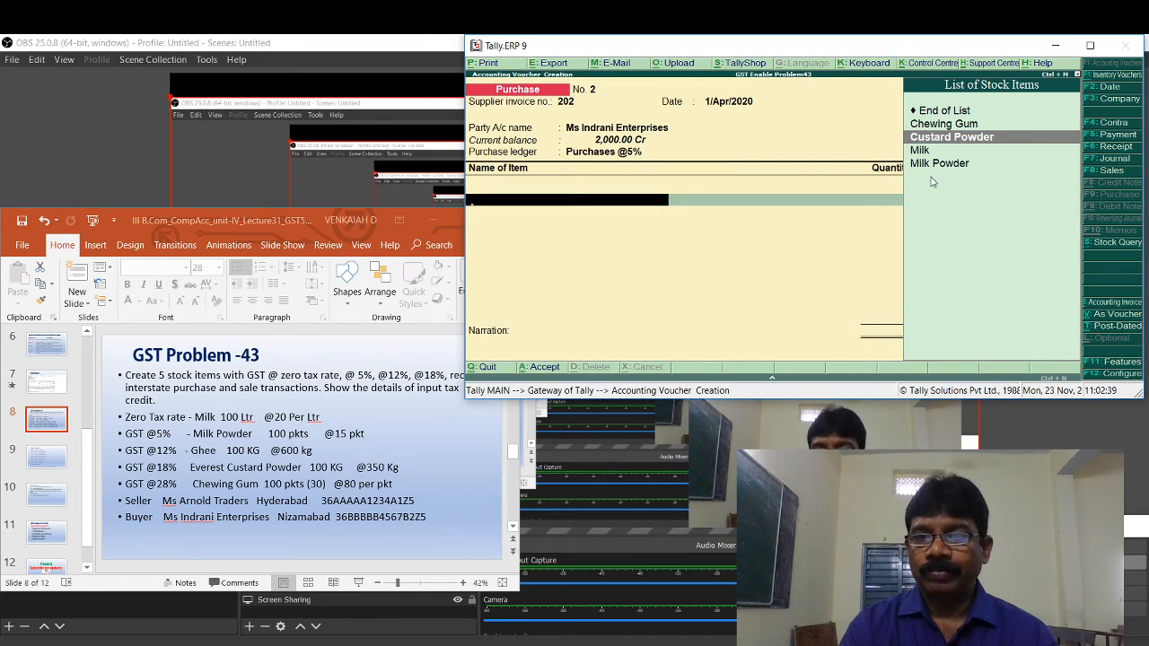
{"action": "key", "text": "Down"}
{"action": "key", "text": "Down"}
{"action": "key", "text": "Return"}
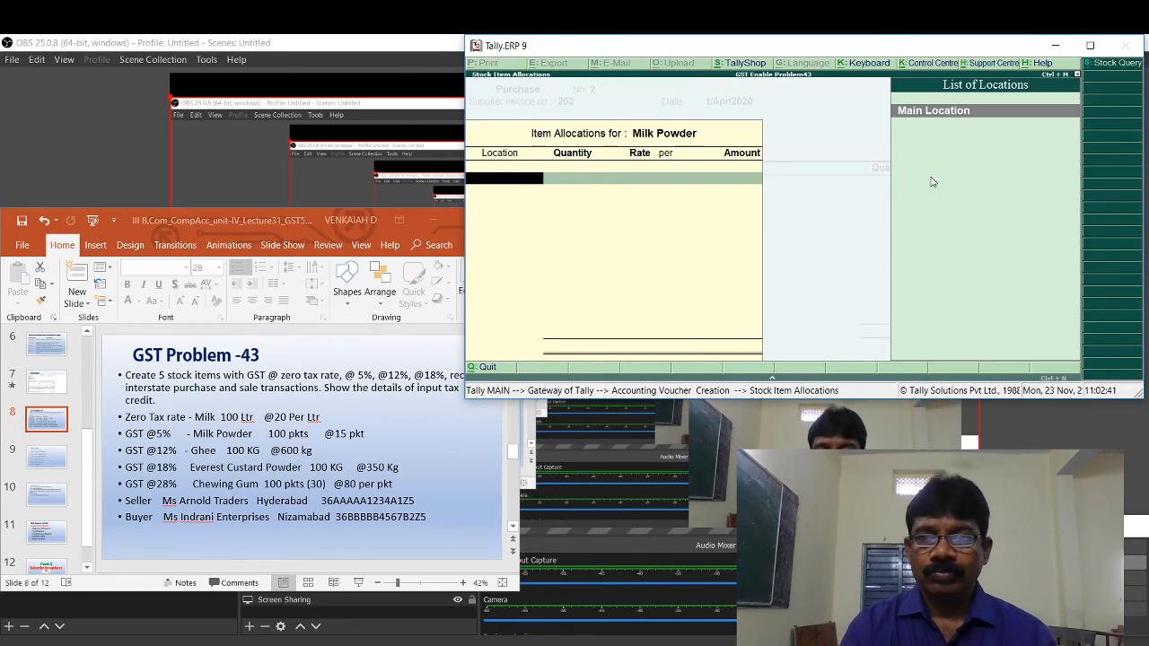
{"action": "key", "text": "Return"}
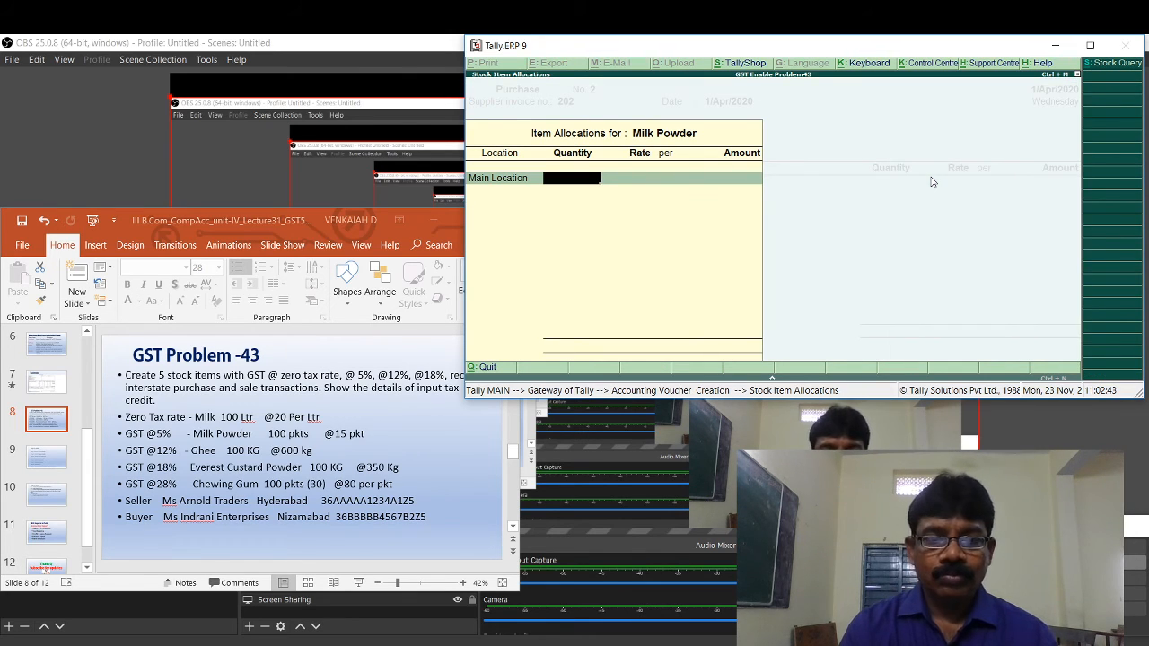
Step: Set the Milk Powder quantity to 100 Pkt at a rate of 15 per Pkt and finish the item list
{"action": "type", "text": "100"}
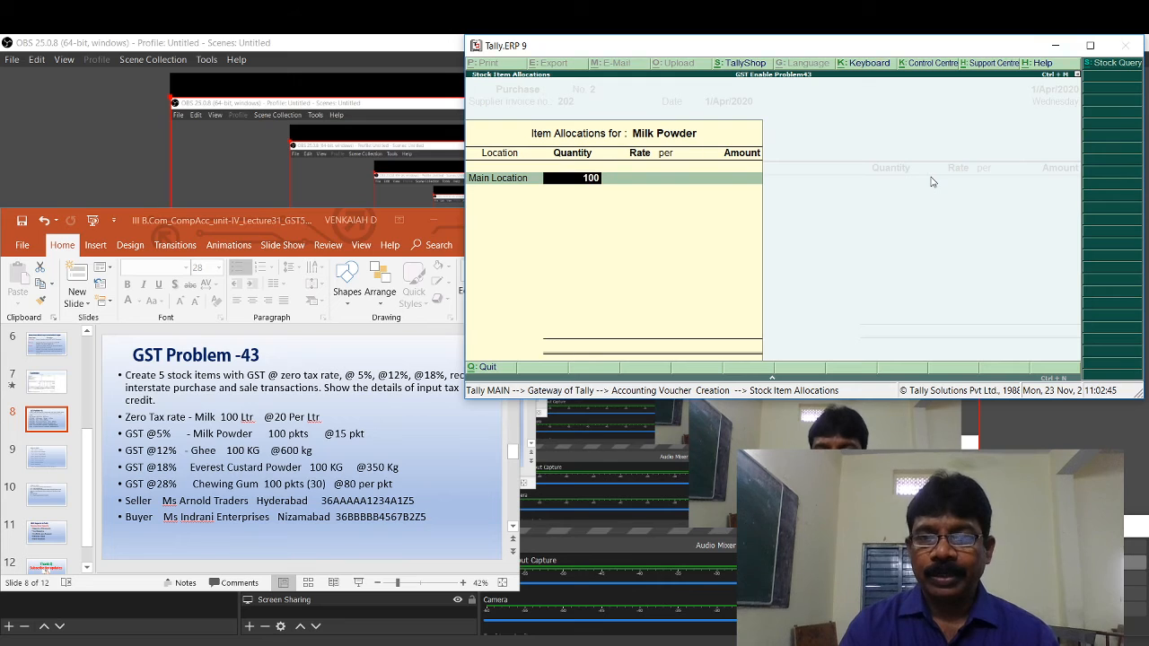
{"action": "key", "text": "Return"}
{"action": "type", "text": "15"}
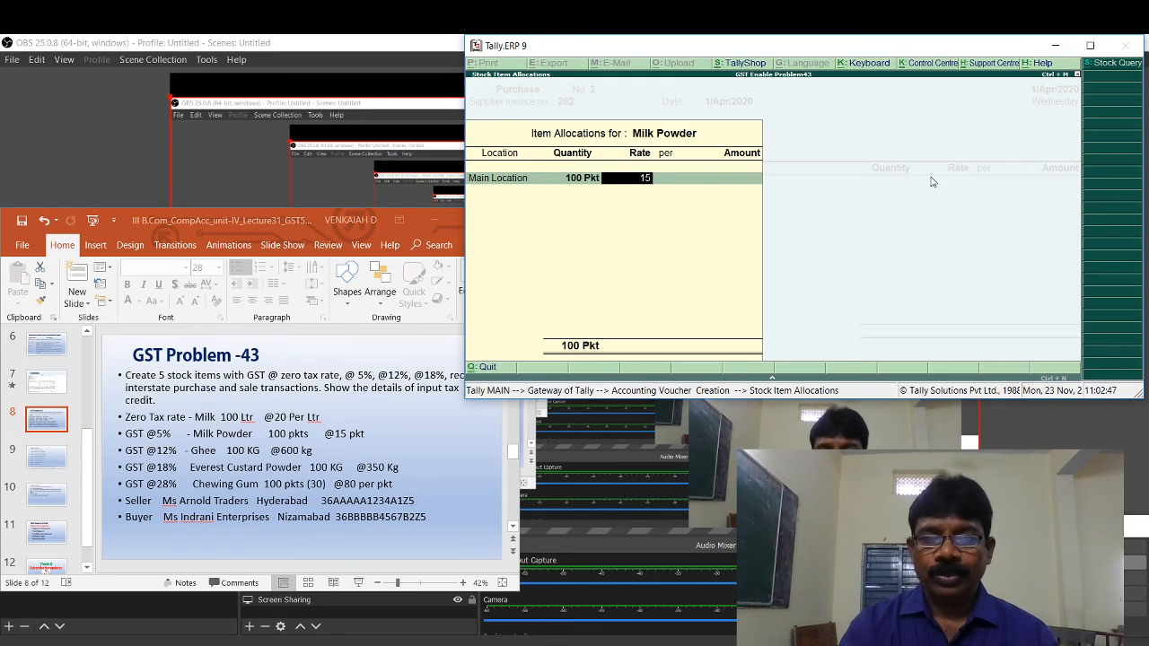
{"action": "key", "text": "Return"}
{"action": "key", "text": "Return"}
{"action": "key", "text": "Return"}
{"action": "key", "text": "Return"}
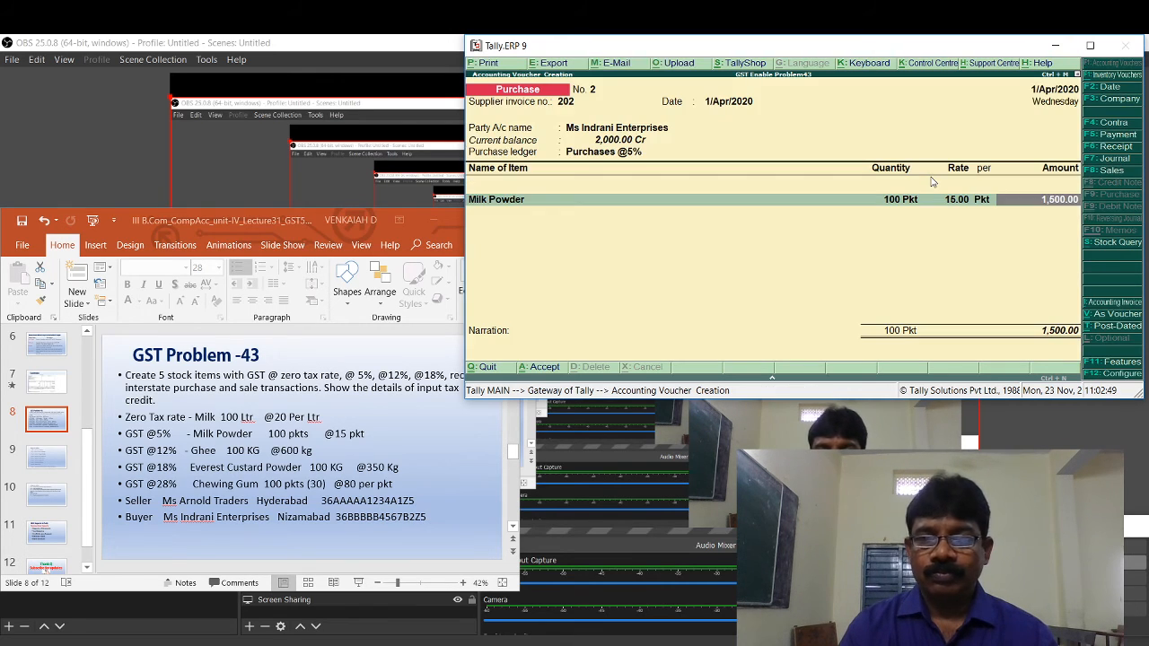
{"action": "key", "text": "Return"}
{"action": "key", "text": "Return"}
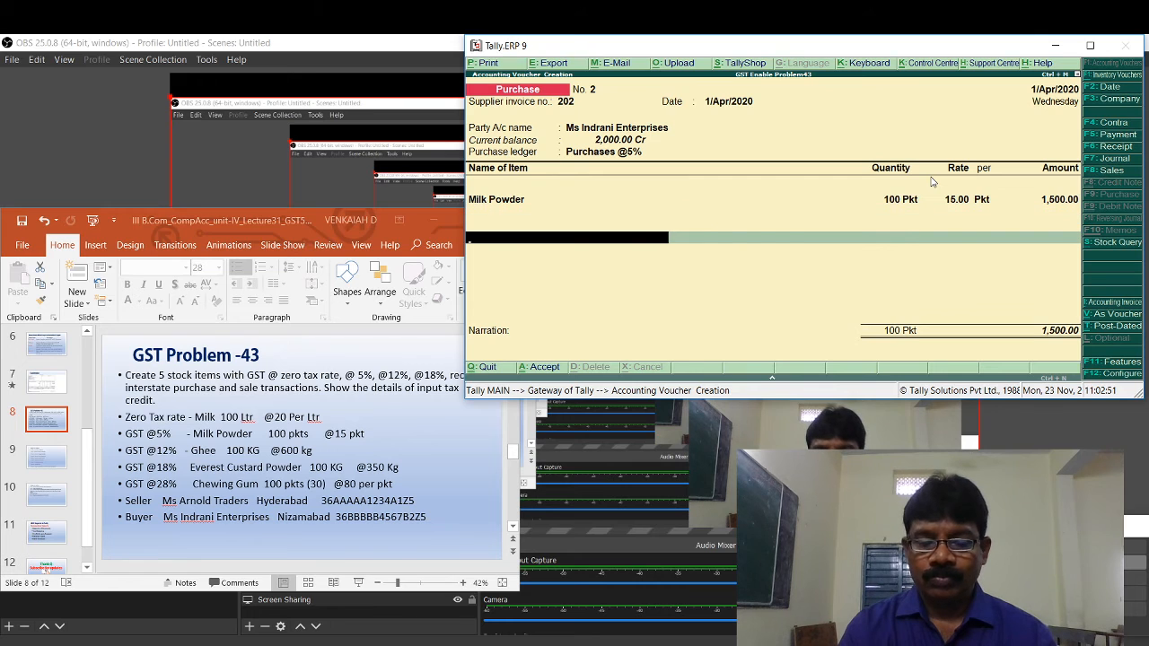
Step: Add the CGST @2.5% ledger below the Milk Powder item and leave its amount empty
{"action": "key", "text": "Down"}
{"action": "key", "text": "Down"}
{"action": "key", "text": "Down"}
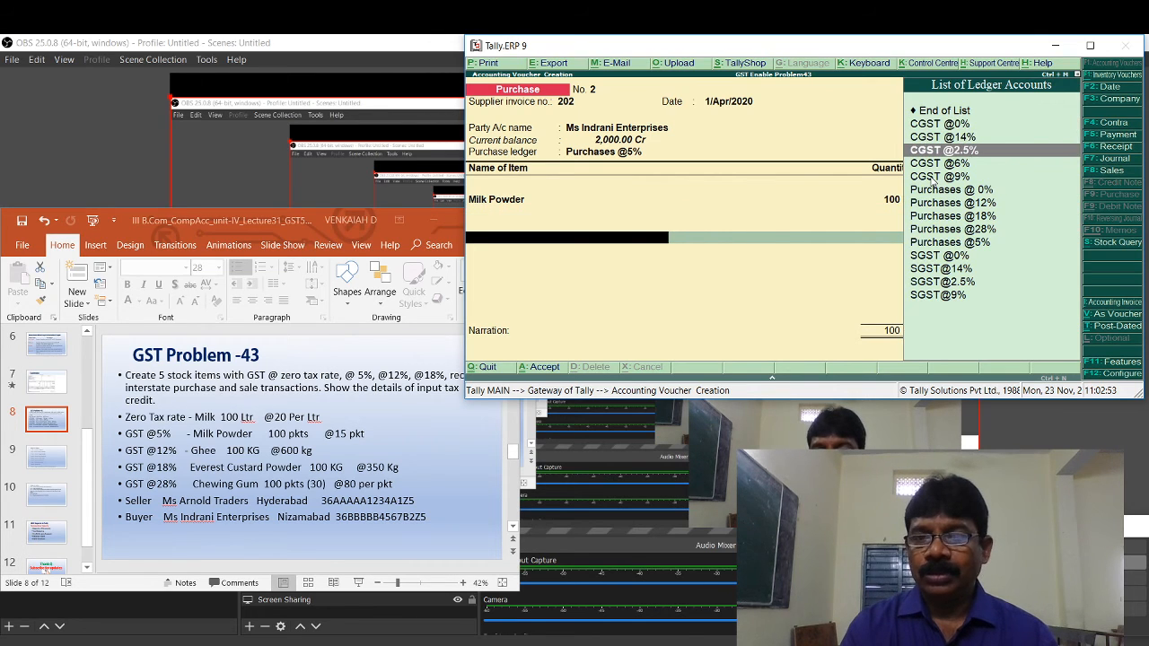
{"action": "key", "text": "Return"}
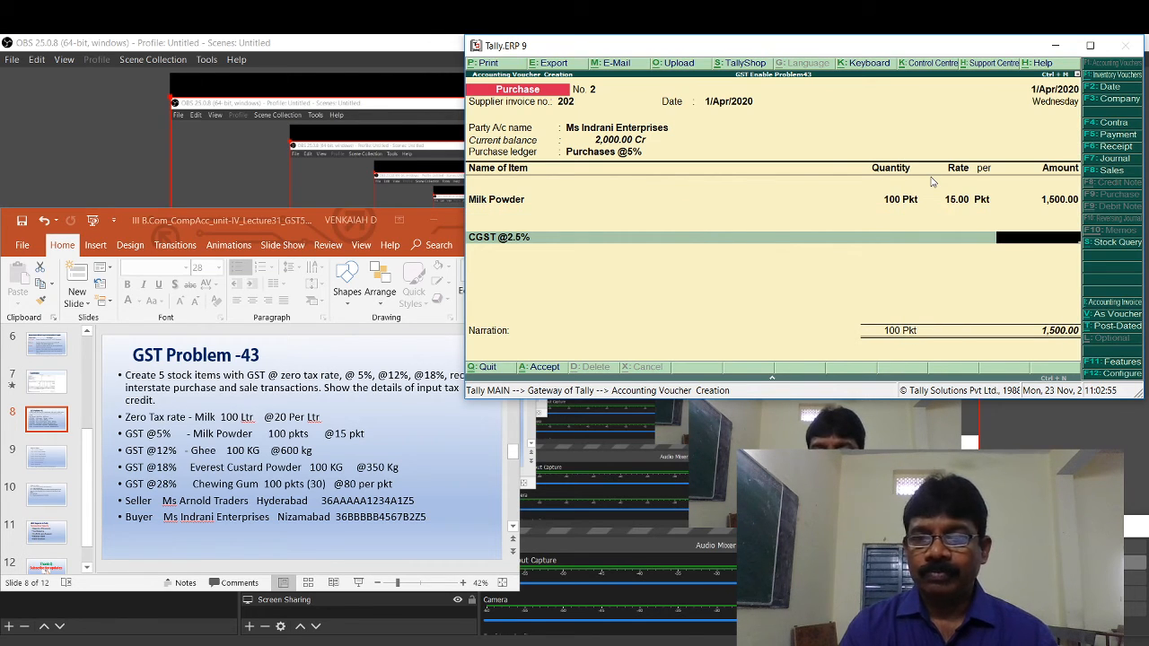
{"action": "key", "text": "Return"}
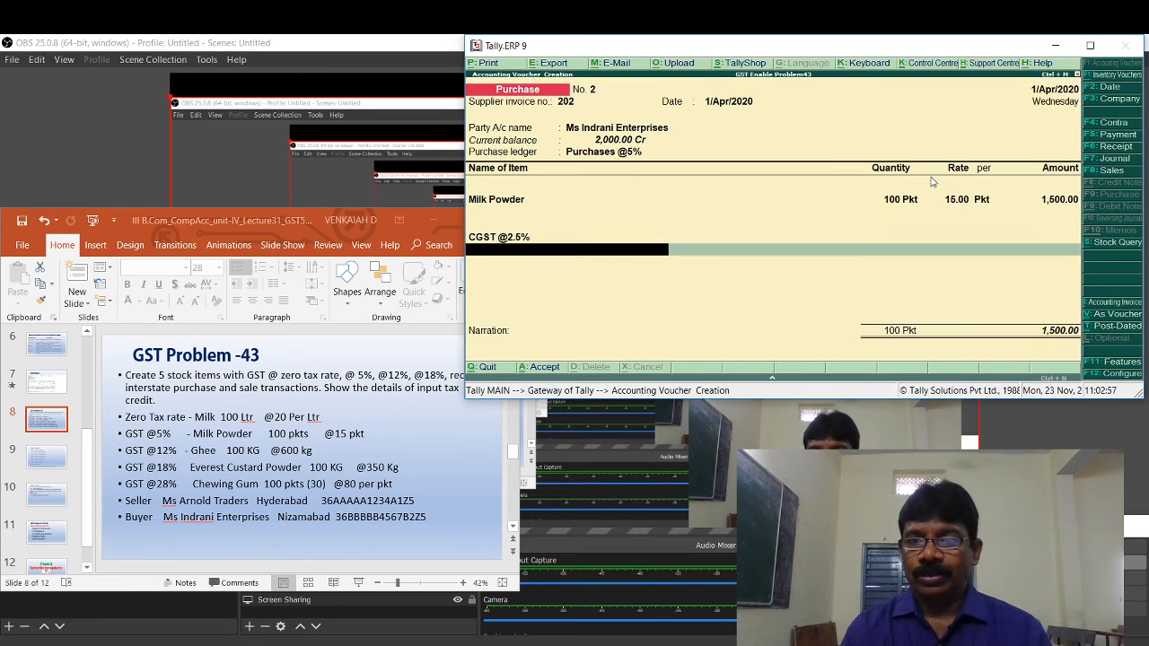
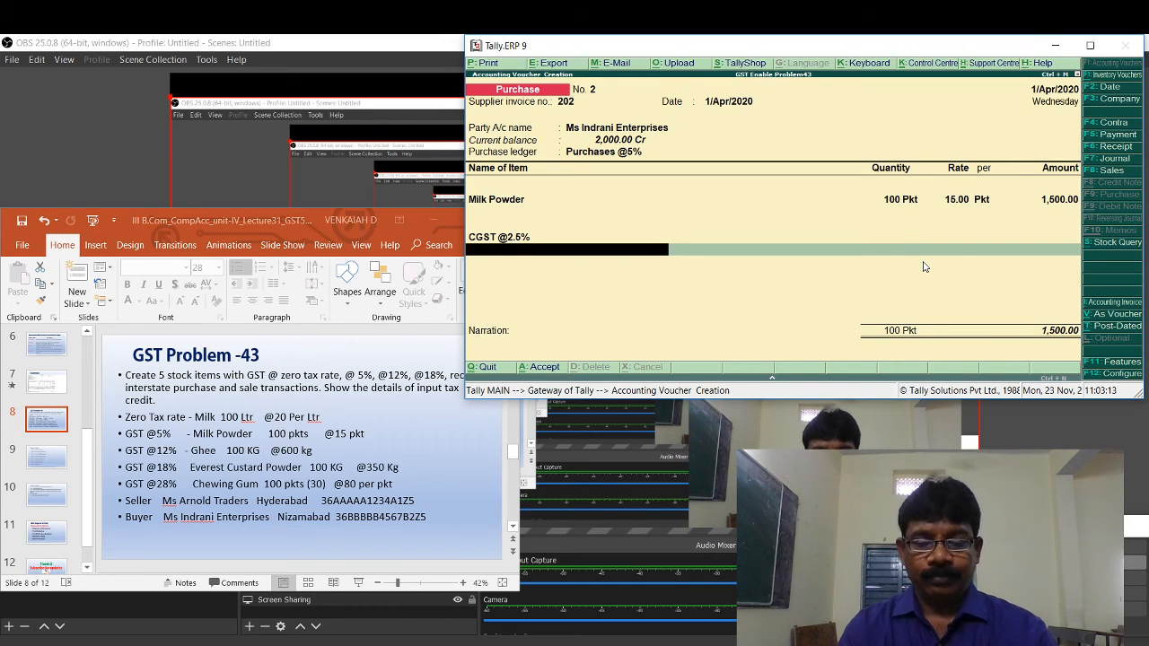
{"action": "type", "text": "S"}
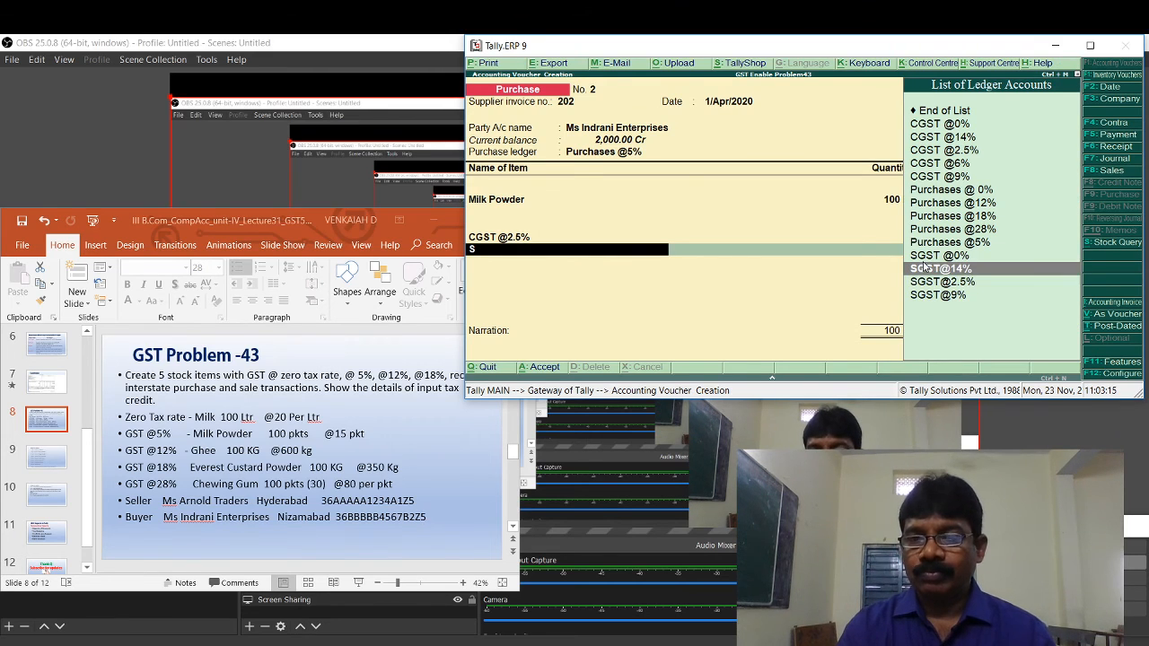
{"action": "key", "text": "Down"}
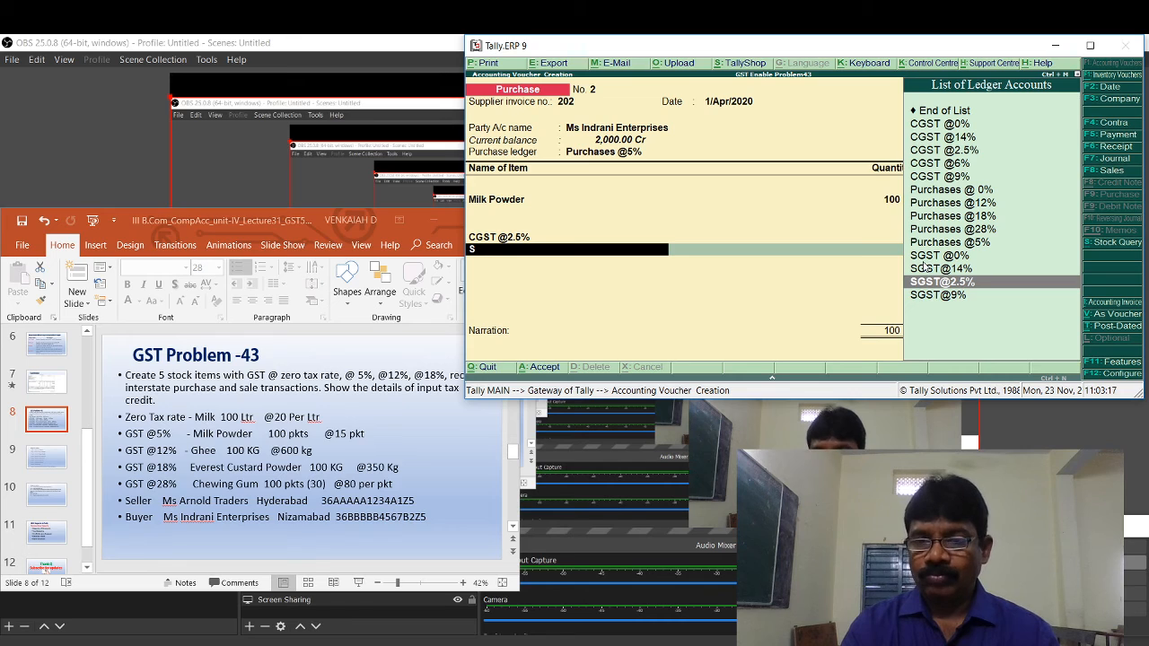
{"action": "key", "text": "Return"}
{"action": "key", "text": "Return"}
{"action": "key", "text": "Return"}
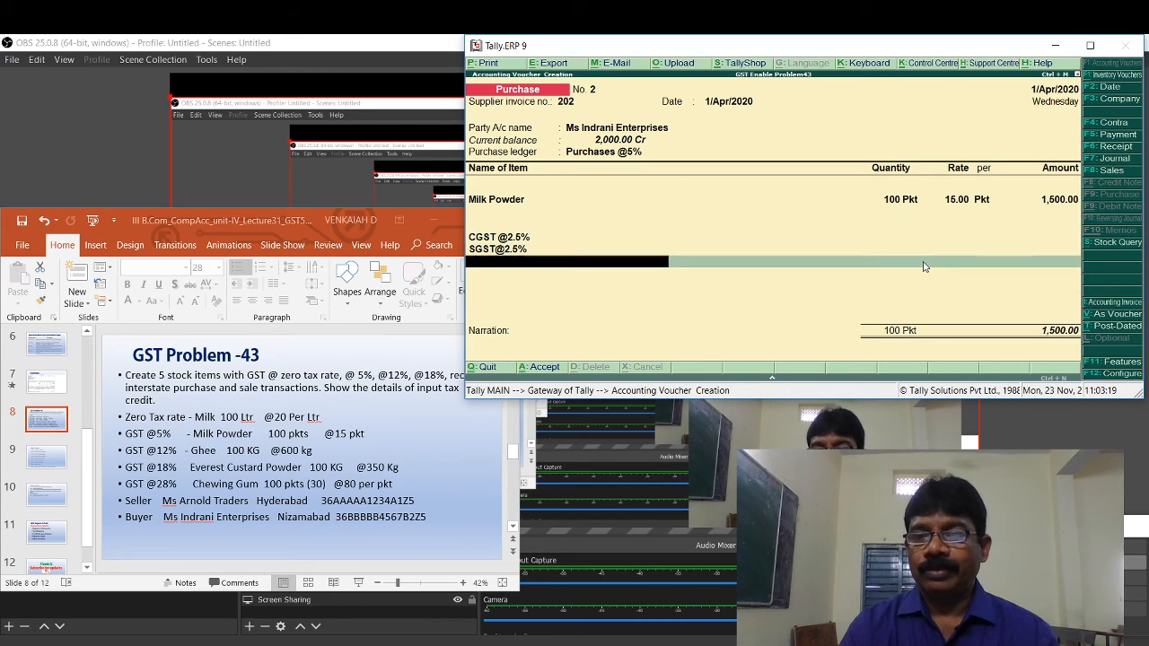
{"action": "key", "text": "Return"}
{"action": "key", "text": "Return"}
{"action": "key", "text": "Return"}
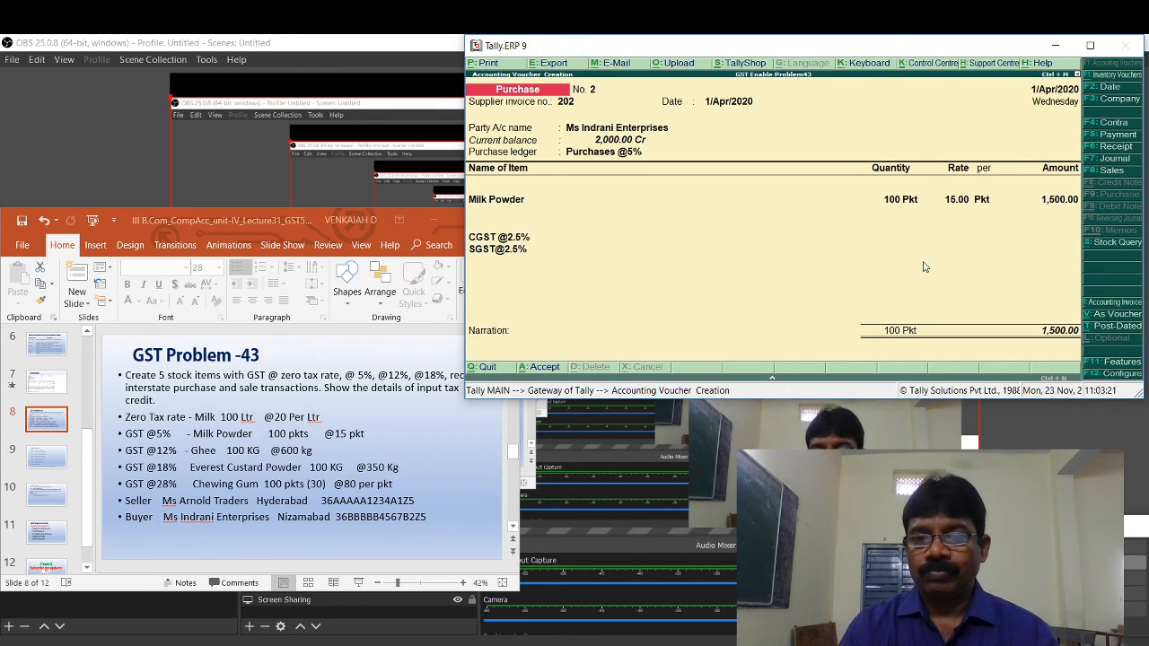
{"action": "key", "text": "Return"}
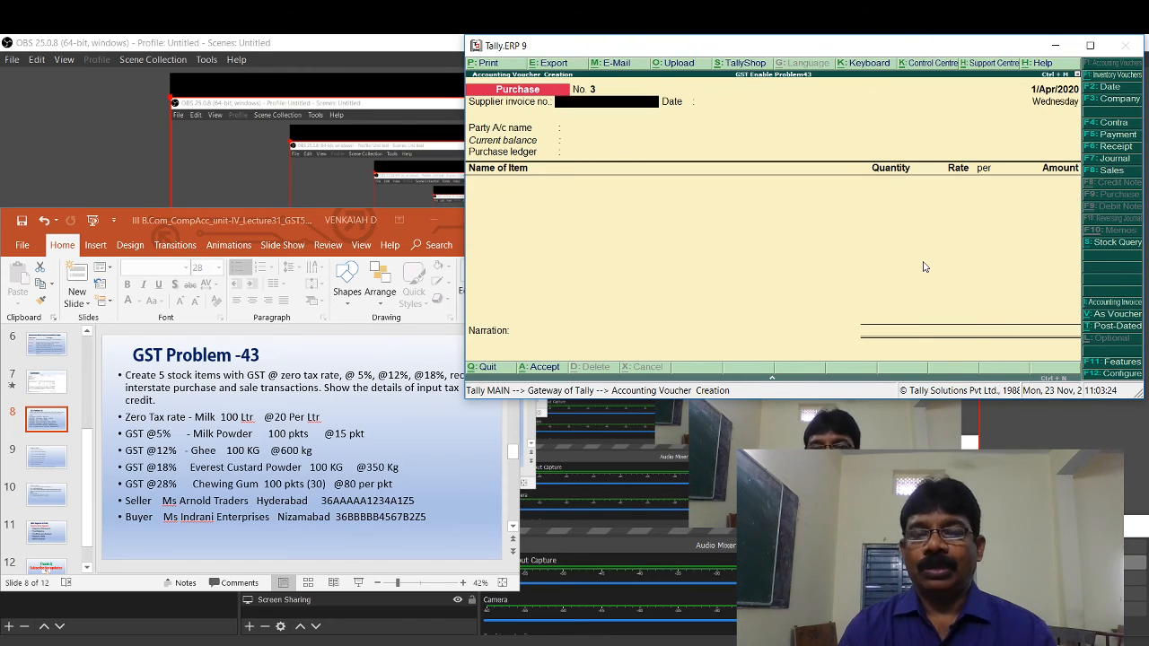
Step: Leave voucher entry and open the ledger options under Accounts Info
{"action": "key", "text": "Escape"}
{"action": "key", "text": "Return"}
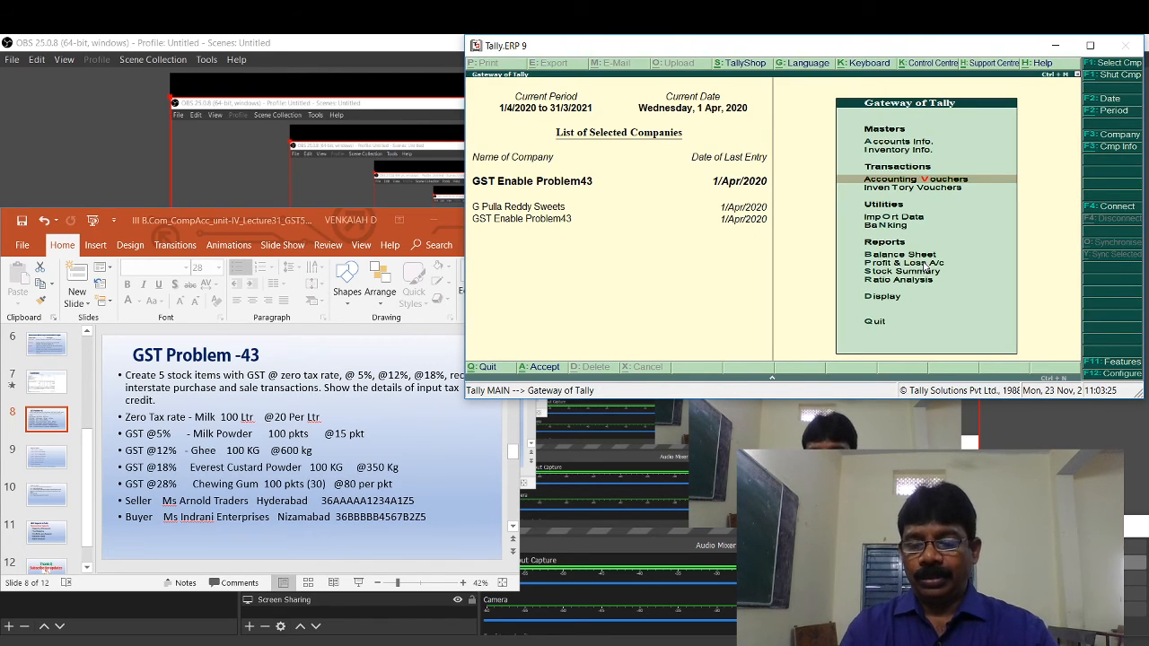
{"action": "key", "text": "Up"}
{"action": "key", "text": "Up"}
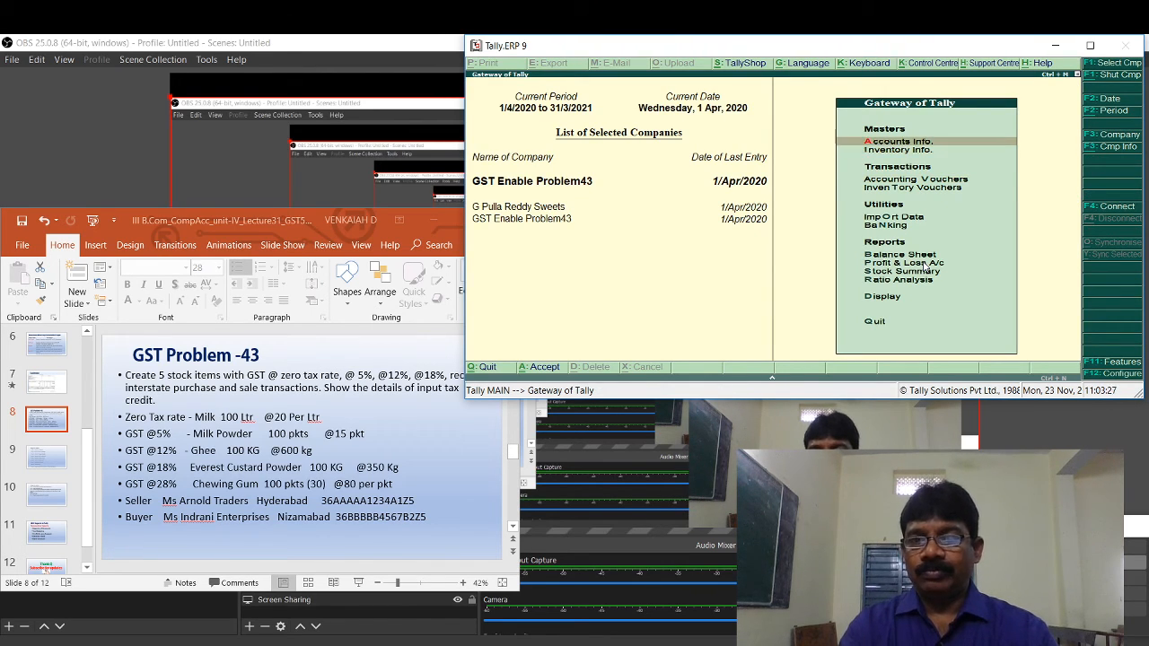
{"action": "key", "text": "Return"}
{"action": "key", "text": "Down"}
{"action": "key", "text": "Down"}
{"action": "key", "text": "Down"}
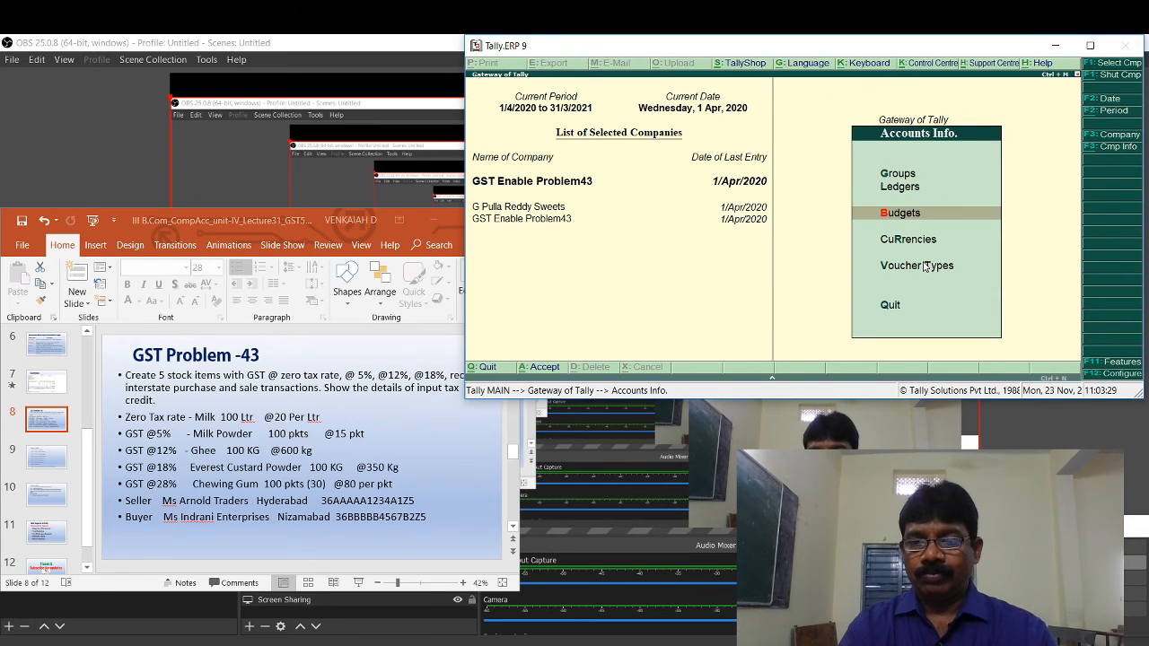
{"action": "key", "text": "Up"}
{"action": "key", "text": "Up"}
{"action": "key", "text": "Return"}
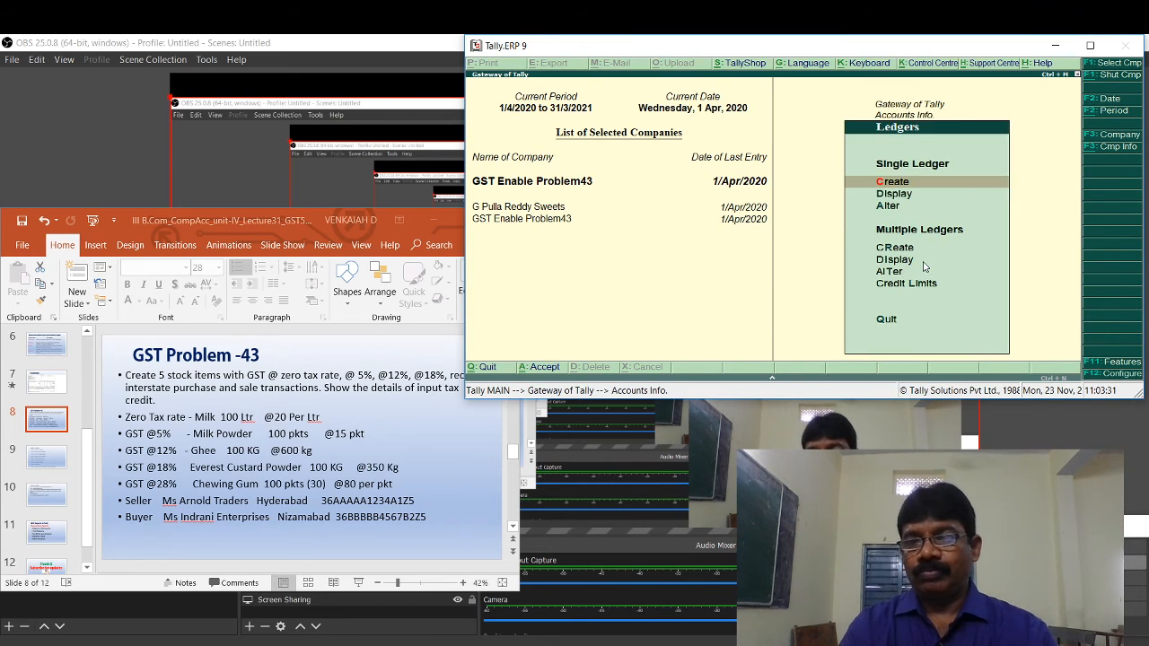
{"action": "key", "text": "Down"}
{"action": "key", "text": "Down"}
{"action": "key", "text": "Down"}
{"action": "key", "text": "Down"}
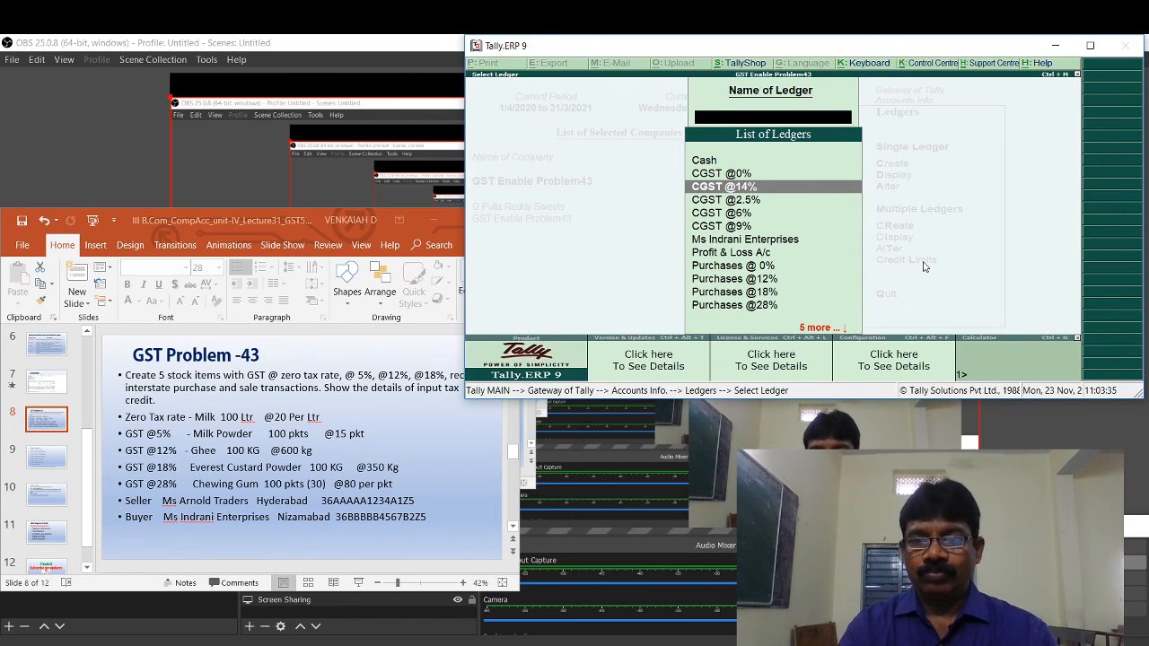
{"action": "key", "text": "Down"}
{"action": "key", "text": "Down"}
{"action": "key", "text": "Down"}
{"action": "key", "text": "Down"}
{"action": "key", "text": "Down"}
{"action": "key", "text": "Down"}
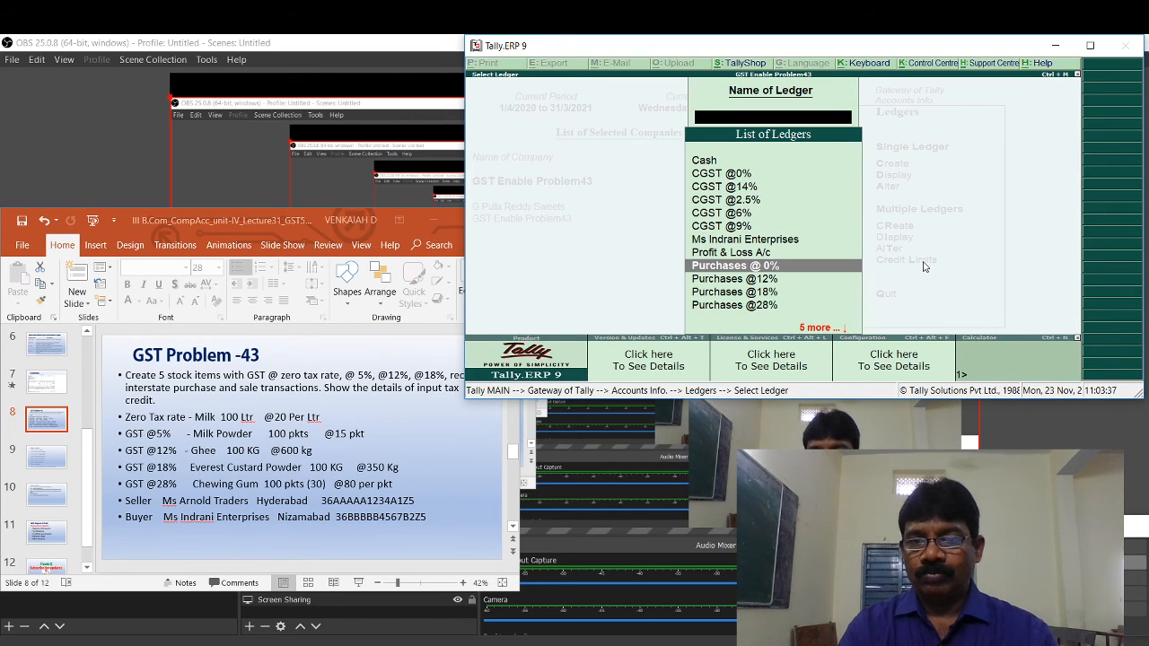
{"action": "key", "text": "Down"}
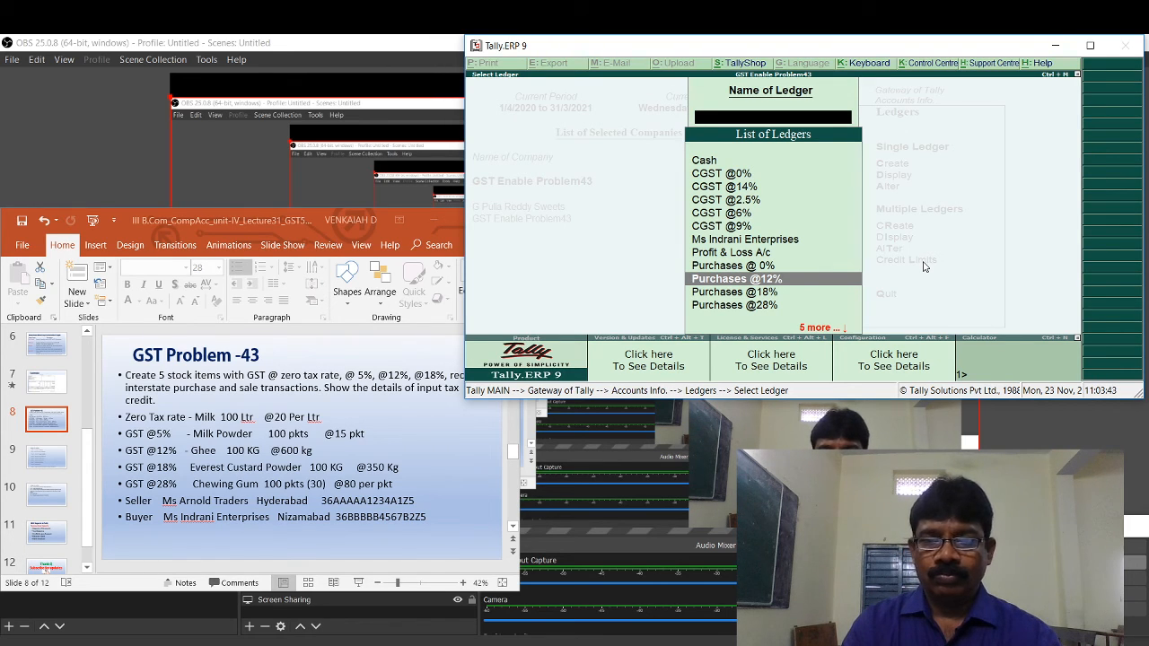
{"action": "key", "text": "Return"}
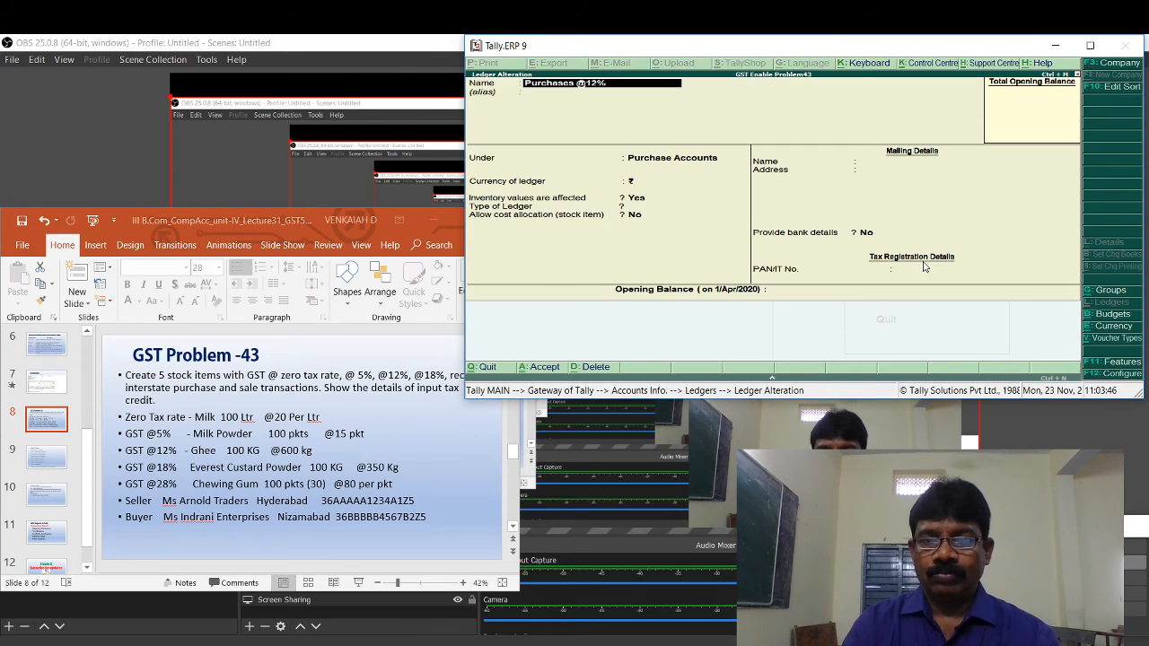
{"action": "key", "text": "Return"}
{"action": "key", "text": "Return"}
{"action": "key", "text": "Return"}
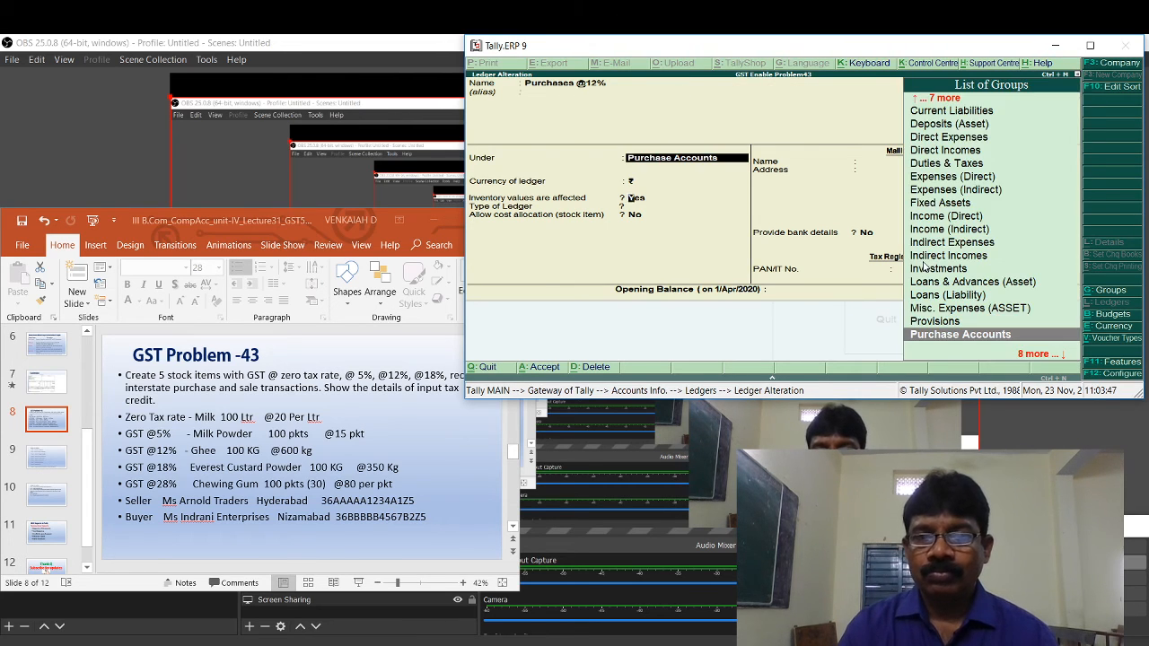
{"action": "key", "text": "Return"}
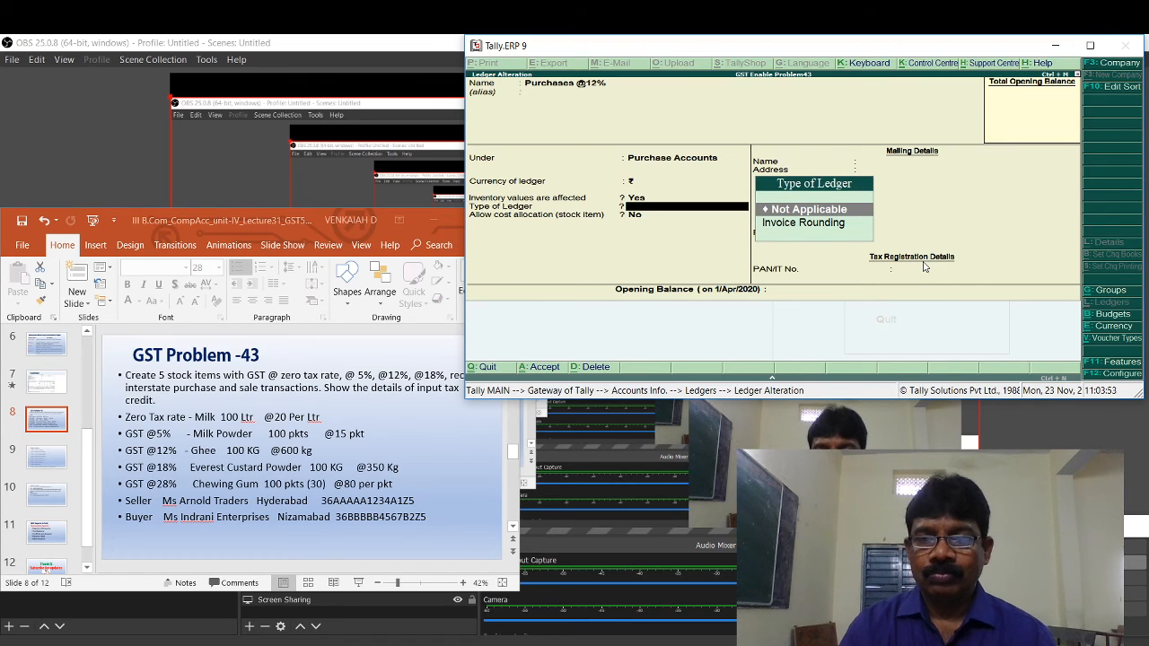
{"action": "key", "text": "Return"}
{"action": "key", "text": "Return"}
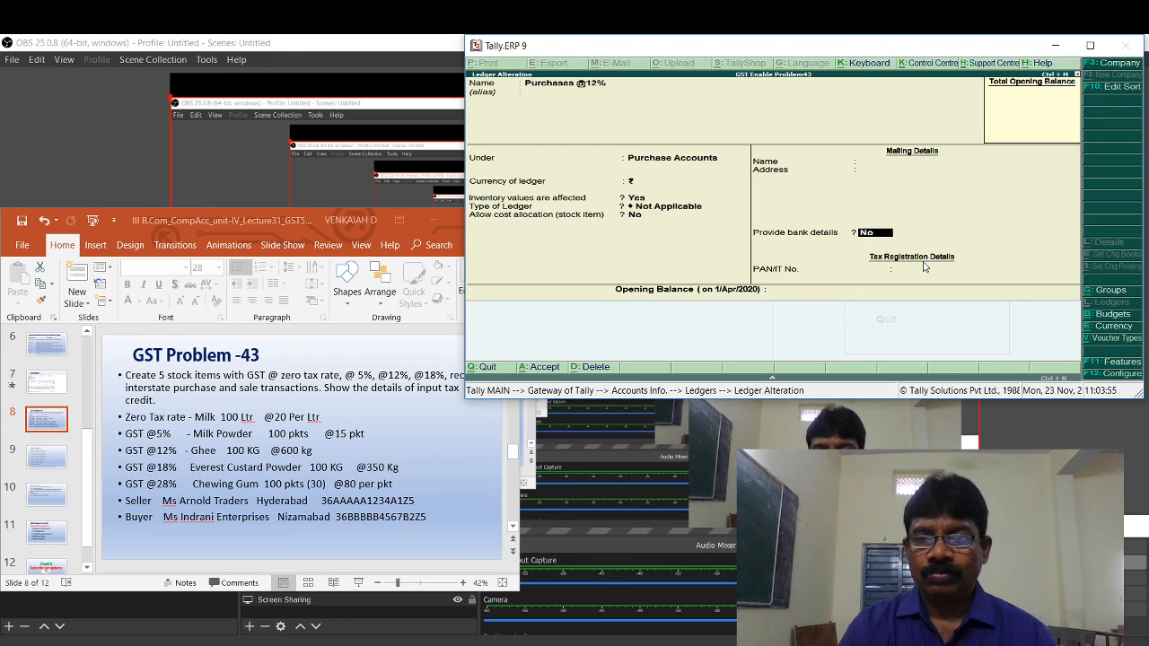
{"action": "key", "text": "BackSpace"}
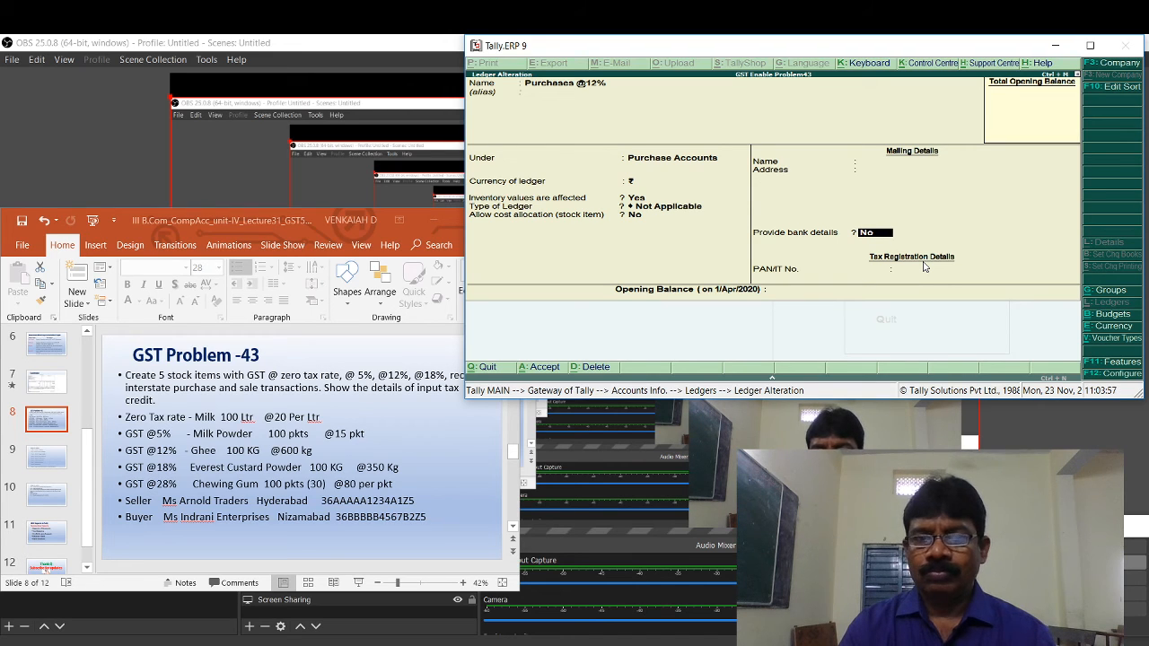
{"action": "key", "text": "Escape"}
{"action": "key", "text": "Return"}
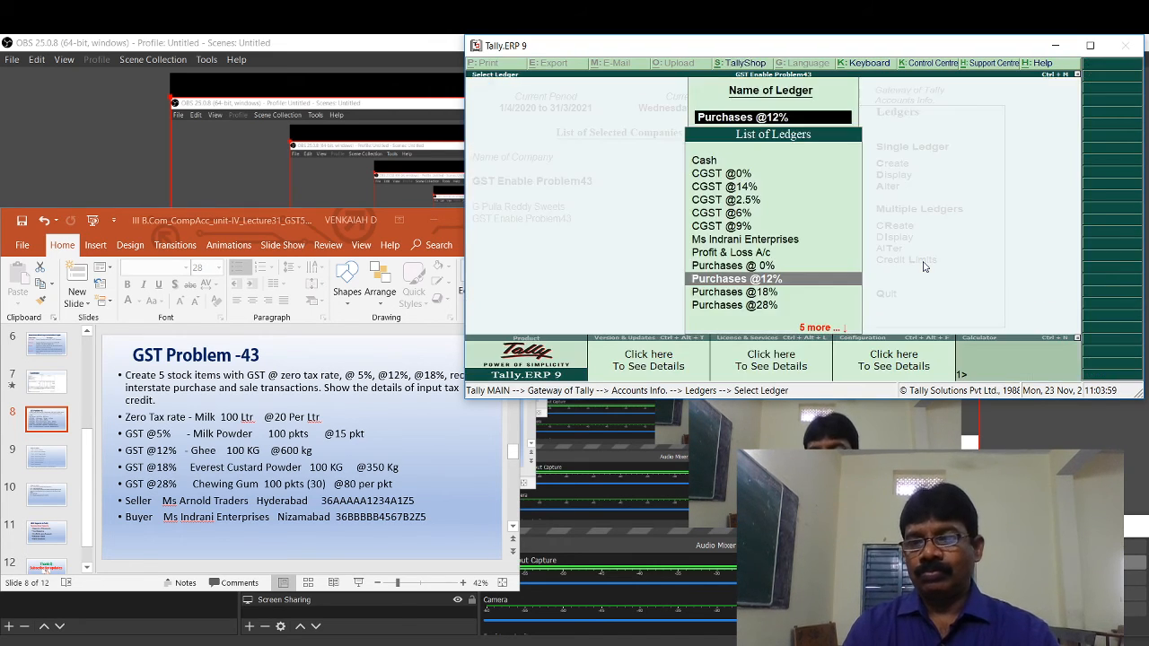
Step: Open the CGST @0% ledger for alteration
{"action": "key", "text": "Up"}
{"action": "key", "text": "Up"}
{"action": "key", "text": "Up"}
{"action": "key", "text": "Up"}
{"action": "key", "text": "Up"}
{"action": "key", "text": "Up"}
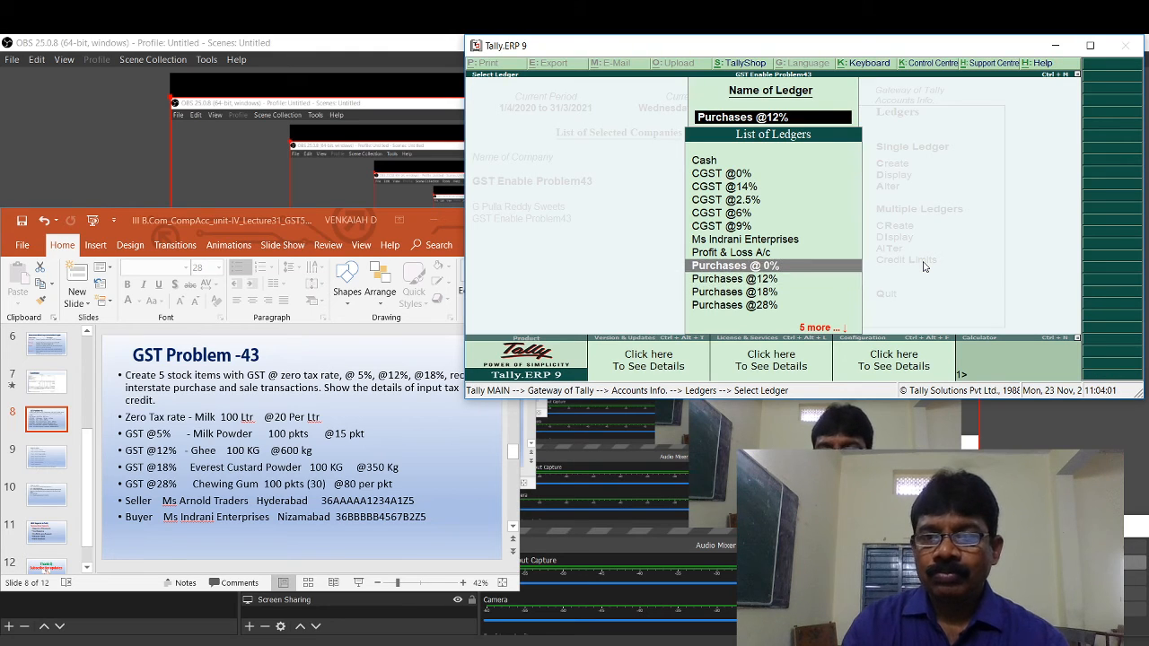
{"action": "key", "text": "Up"}
{"action": "key", "text": "Up"}
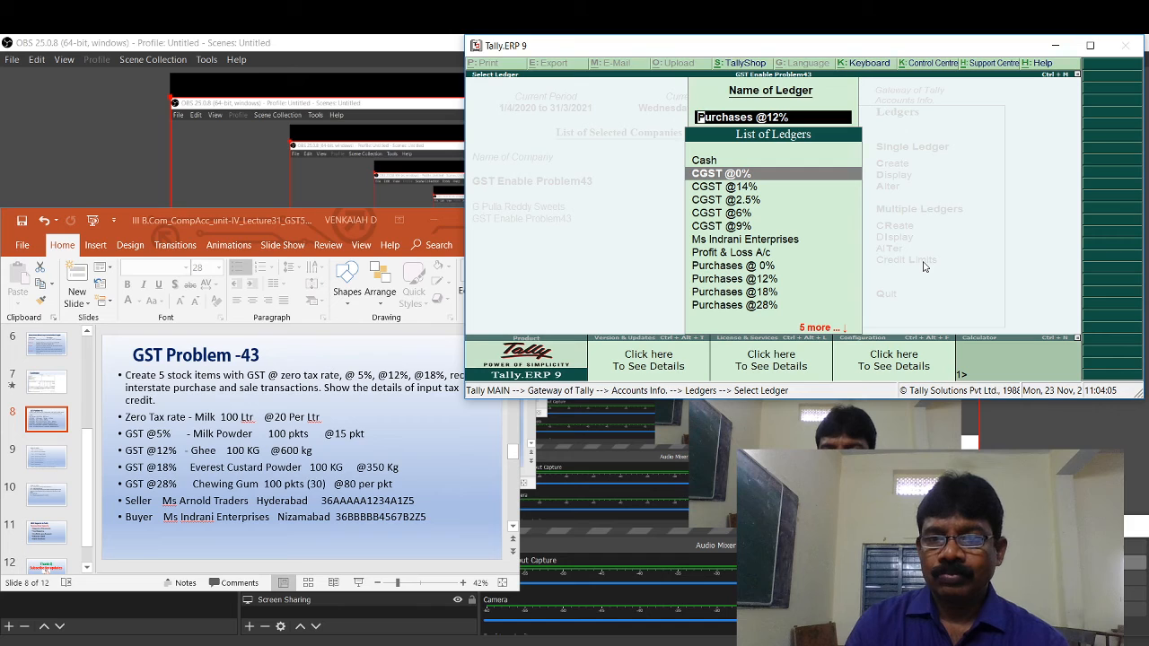
{"action": "key", "text": "Return"}
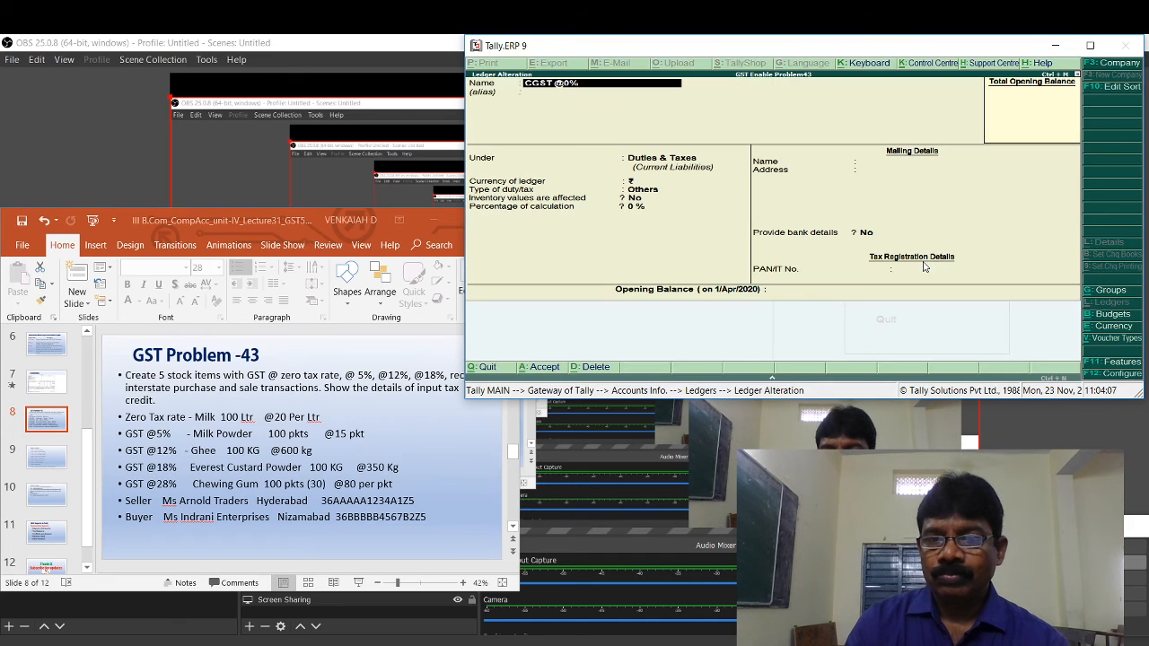
Step: Go through the CGST @0% ledger's settings, keep its calculation percentage at 0 % and accept the ledger
{"action": "key", "text": "Return"}
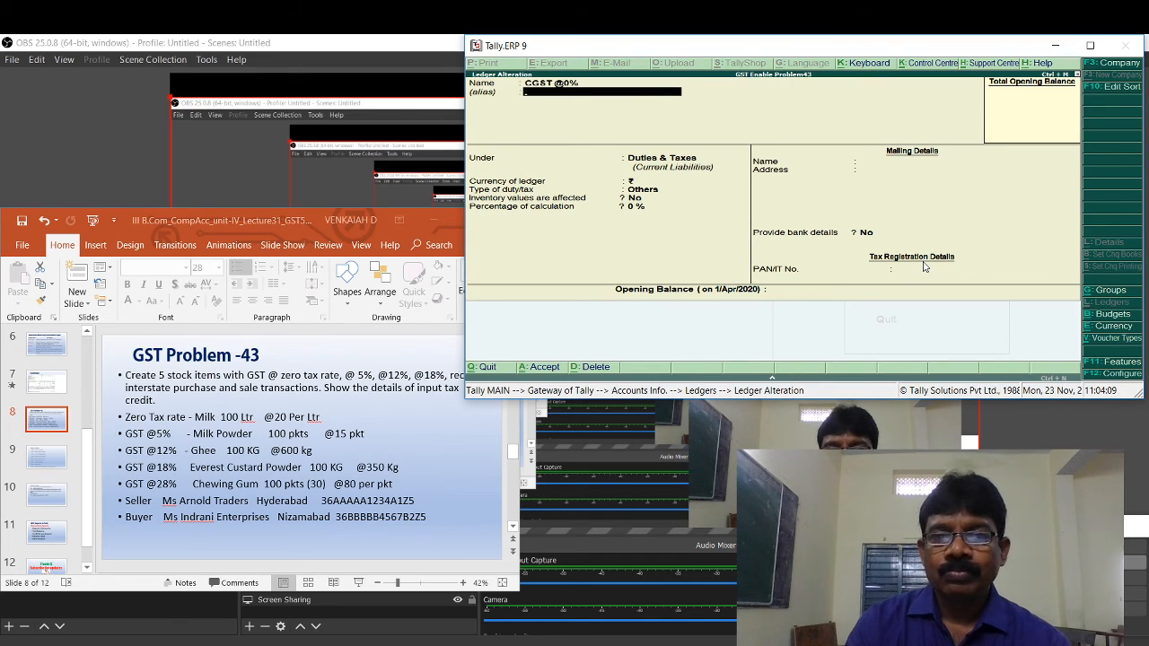
{"action": "key", "text": "Return"}
{"action": "key", "text": "Return"}
{"action": "key", "text": "Return"}
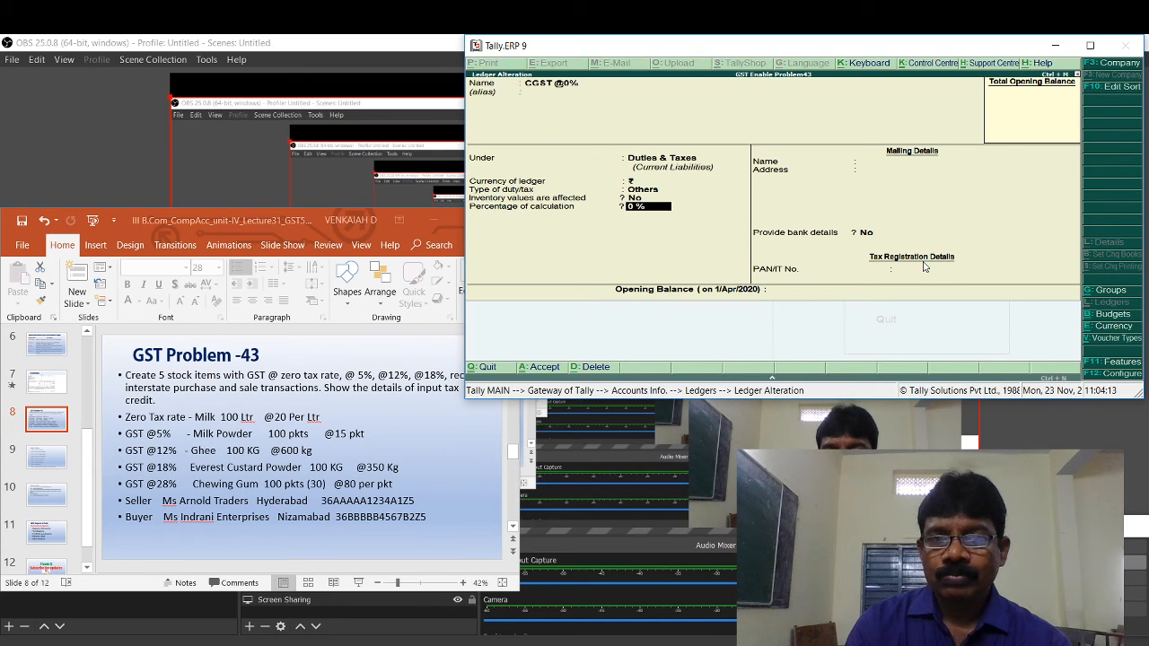
{"action": "key", "text": "Return"}
{"action": "key", "text": "Return"}
{"action": "key", "text": "Return"}
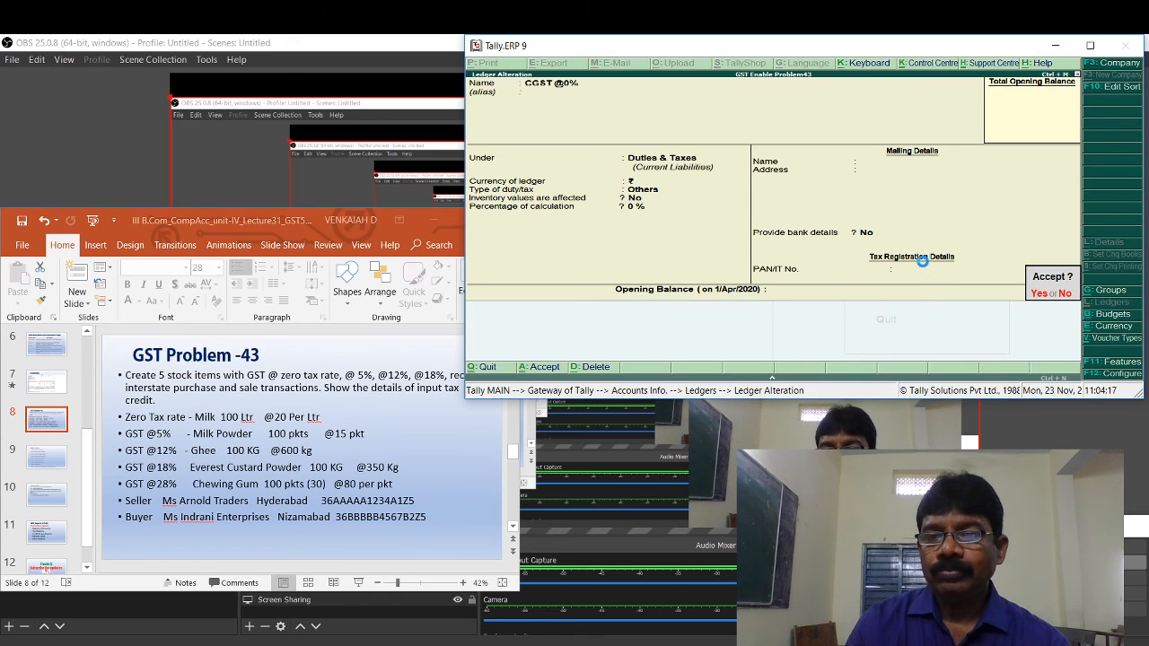
{"action": "key", "text": "Return"}
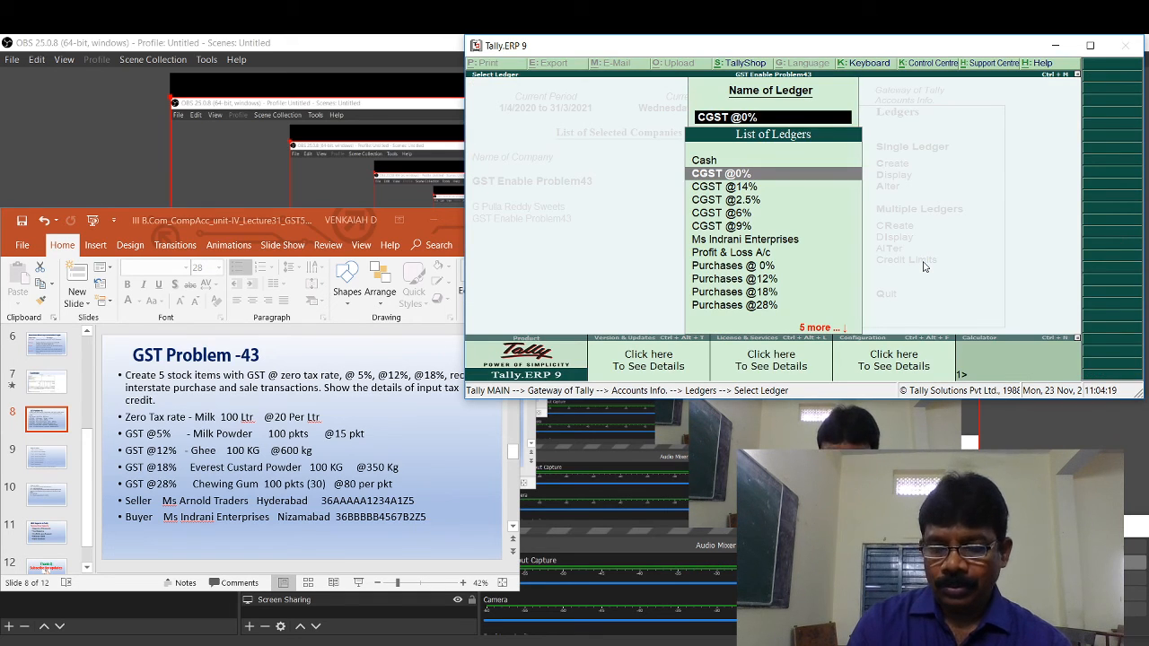
Step: Open the CGST @2.5% ledger for alteration and set its percentage of calculation to 2.5 %
{"action": "key", "text": "Down"}
{"action": "key", "text": "Down"}
{"action": "key", "text": "Return"}
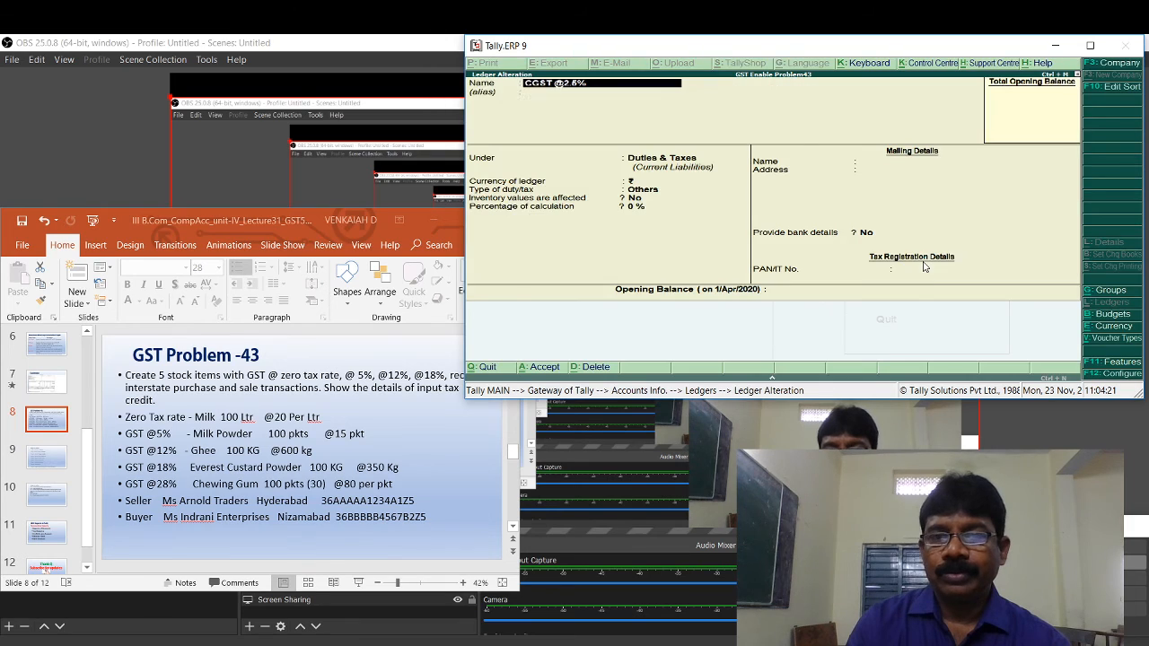
{"action": "key", "text": "Return"}
{"action": "key", "text": "Return"}
{"action": "key", "text": "Return"}
{"action": "key", "text": "Return"}
{"action": "key", "text": "Return"}
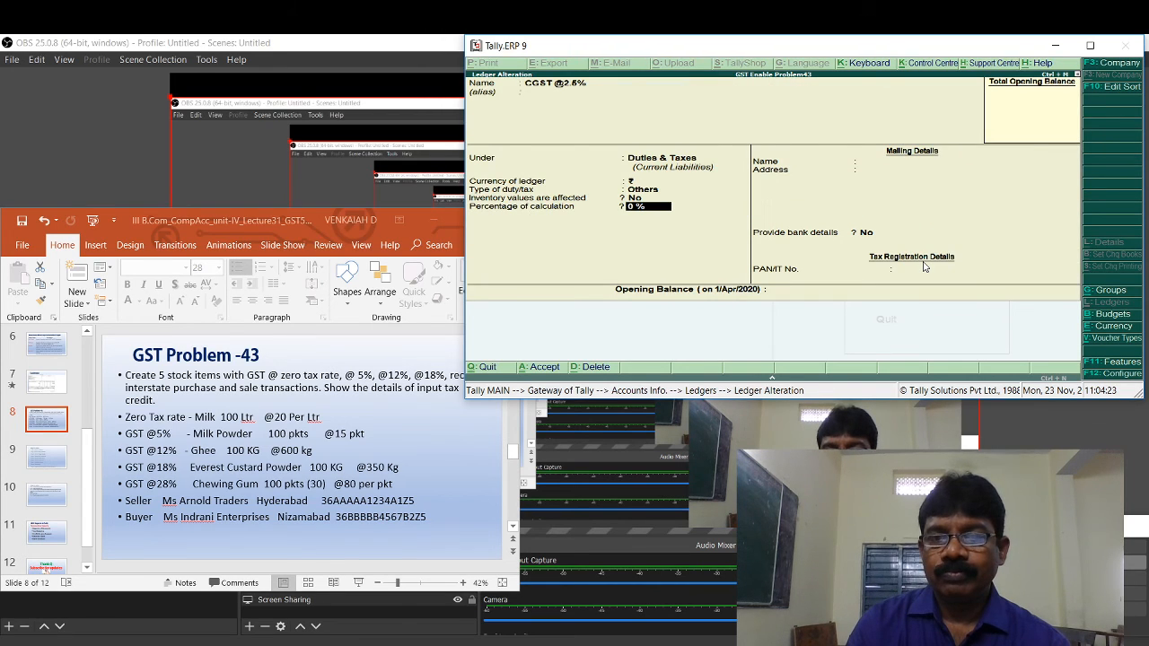
{"action": "type", "text": "2.5"}
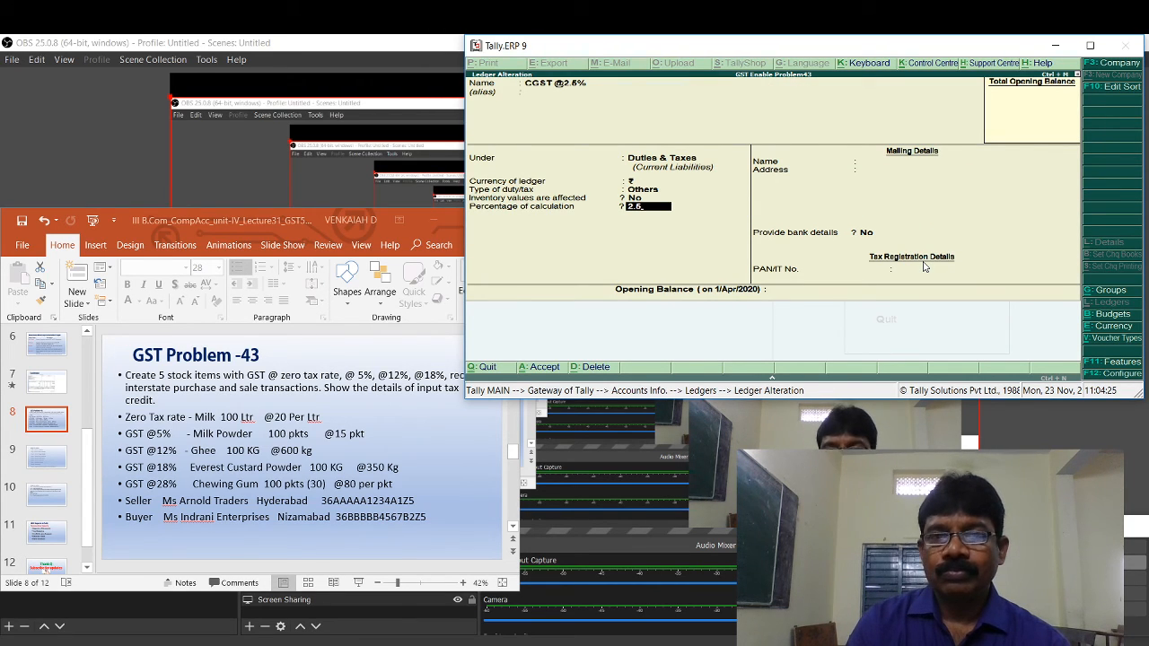
{"action": "key", "text": "Return"}
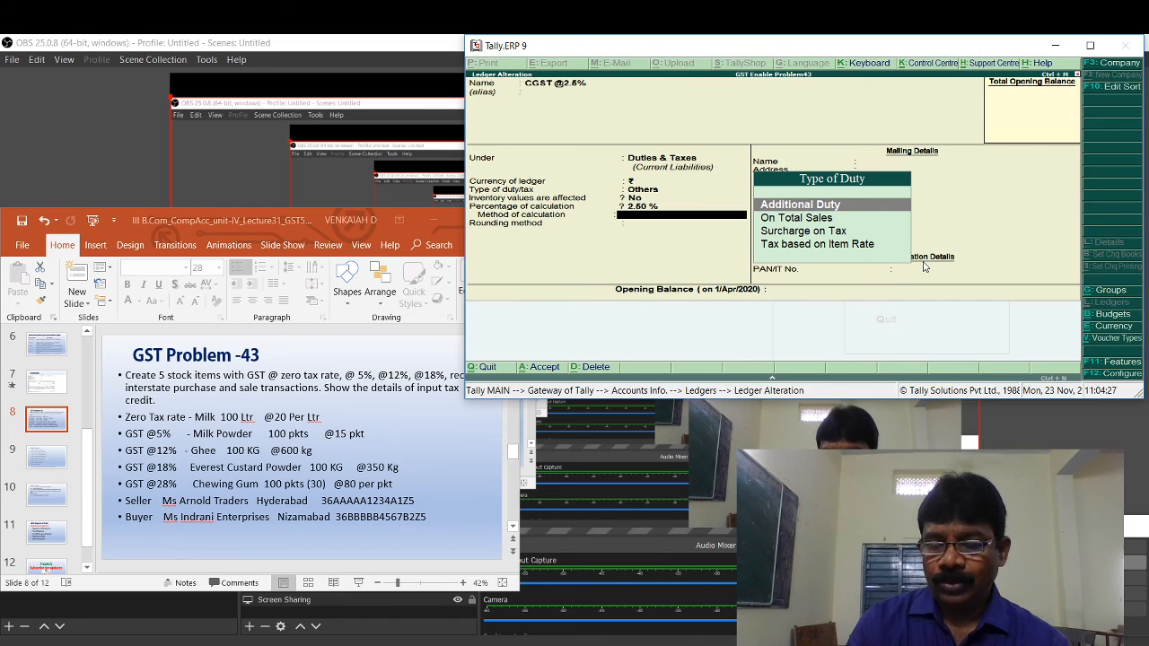
Step: Set CGST @2.5% to calculate On Total Sales with rounding Not Applicable, and save the ledger
{"action": "key", "text": "Down"}
{"action": "key", "text": "Return"}
{"action": "key", "text": "Return"}
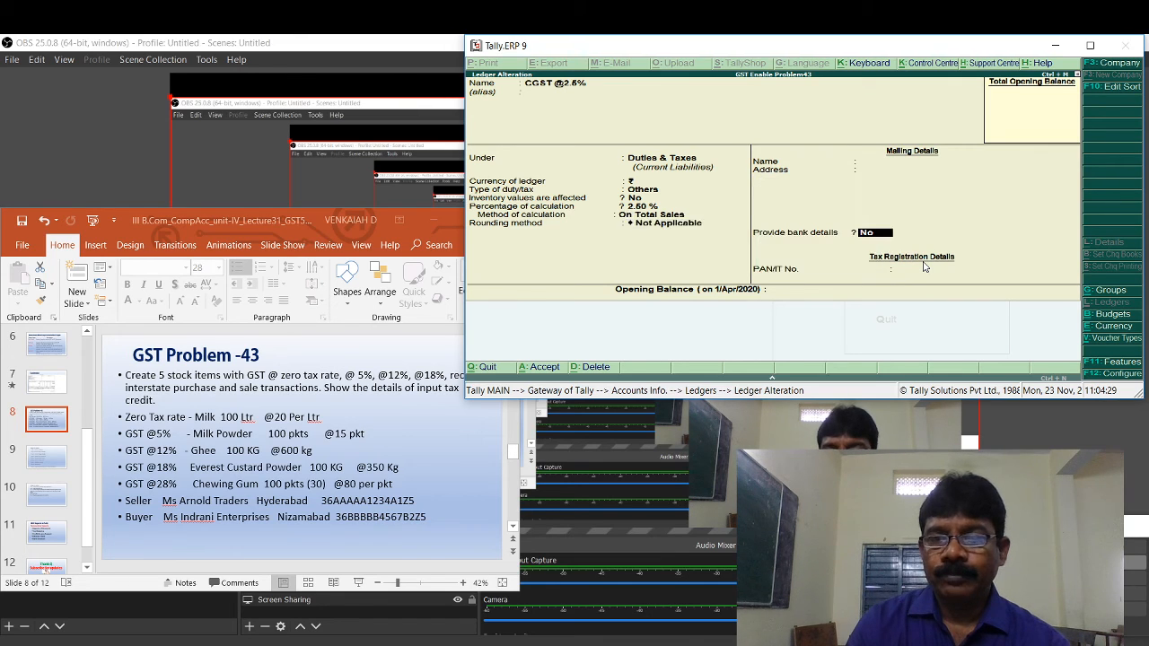
{"action": "key", "text": "Return"}
{"action": "key", "text": "Return"}
{"action": "key", "text": "Return"}
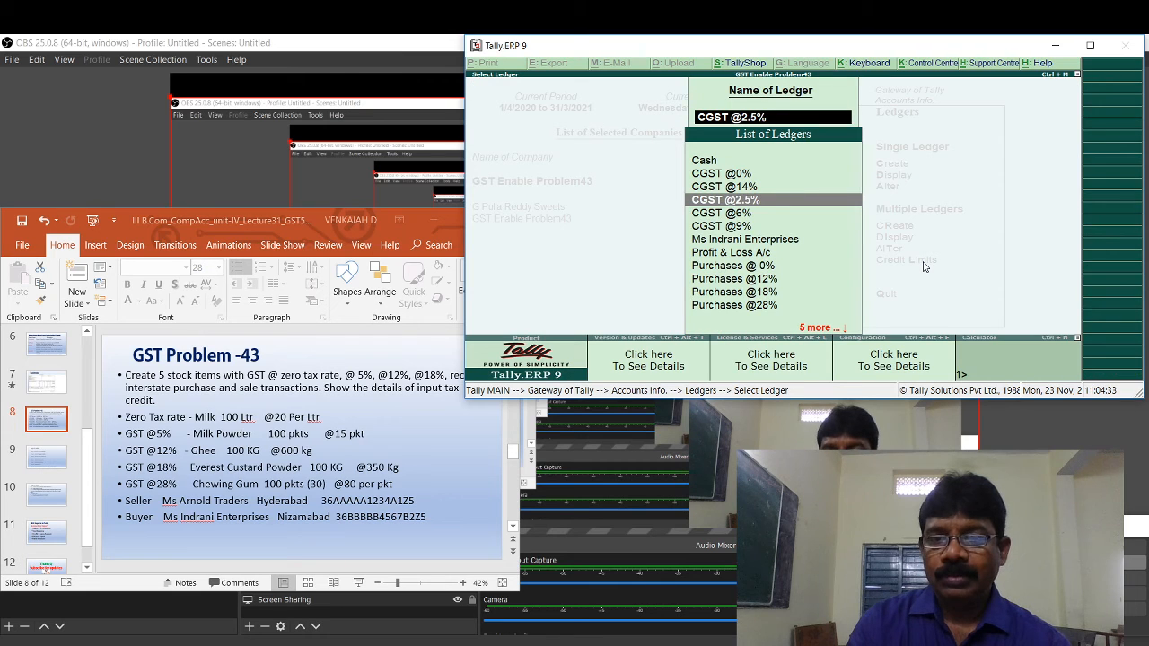
{"action": "key", "text": "Down"}
{"action": "key", "text": "Down"}
{"action": "key", "text": "Down"}
{"action": "key", "text": "Down"}
{"action": "key", "text": "Down"}
{"action": "key", "text": "Down"}
{"action": "key", "text": "Down"}
{"action": "key", "text": "Down"}
{"action": "key", "text": "Down"}
{"action": "key", "text": "Down"}
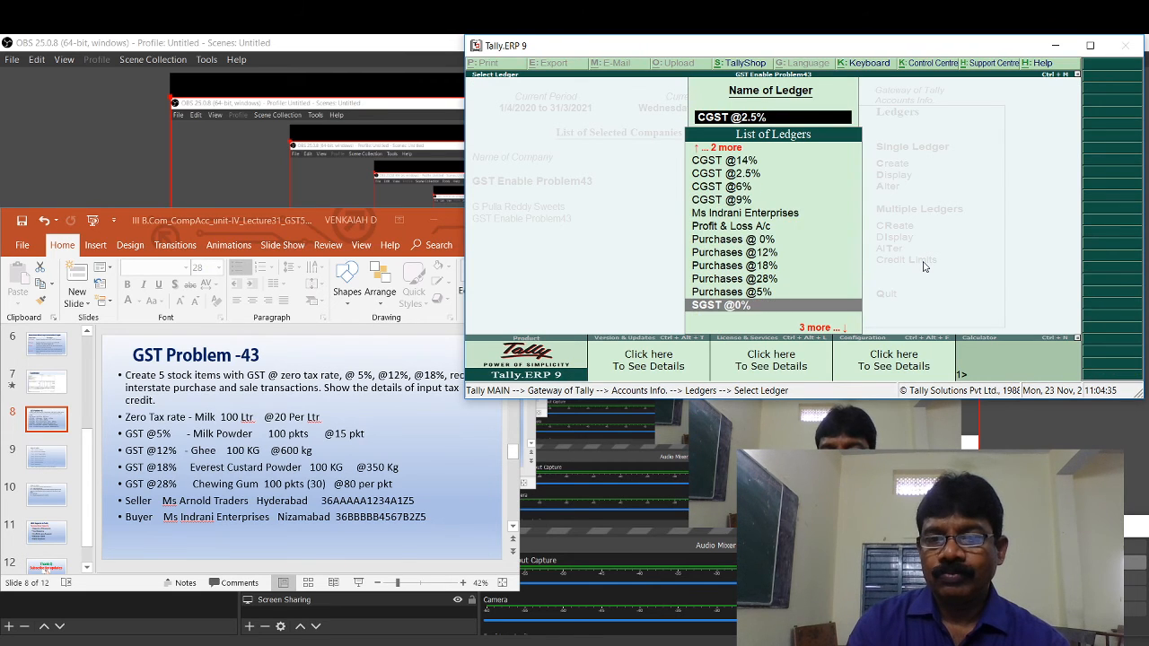
{"action": "key", "text": "Down"}
{"action": "key", "text": "Down"}
{"action": "key", "text": "Return"}
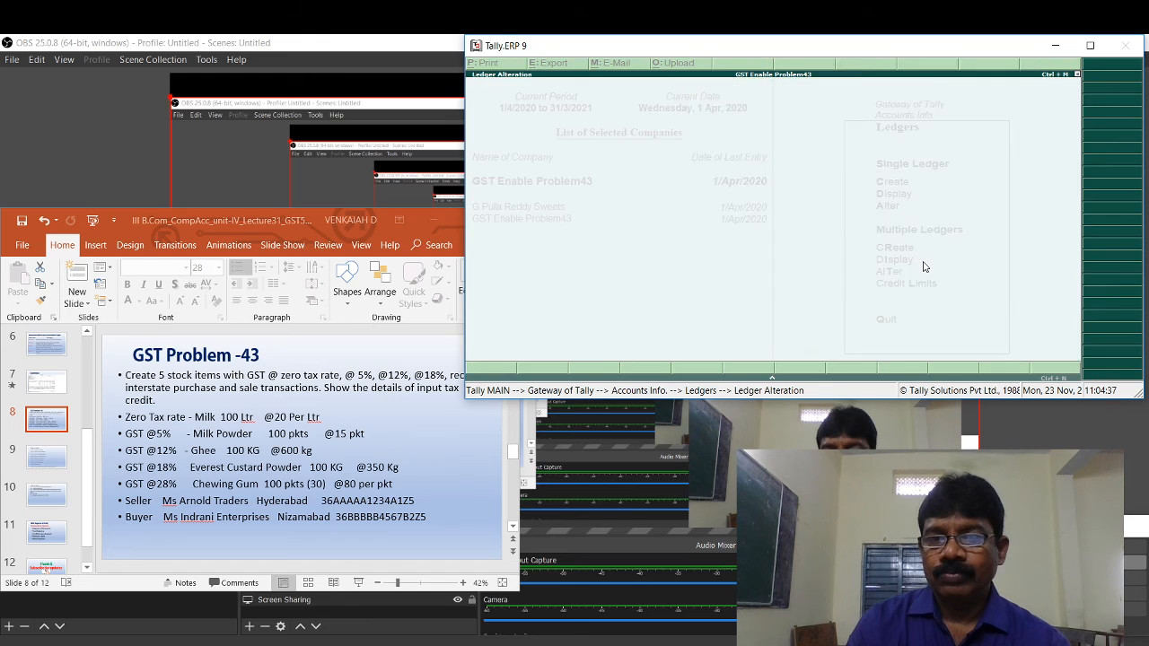
{"action": "key", "text": "Return"}
{"action": "key", "text": "Return"}
{"action": "key", "text": "Return"}
{"action": "key", "text": "Return"}
{"action": "key", "text": "Return"}
{"action": "key", "text": "Return"}
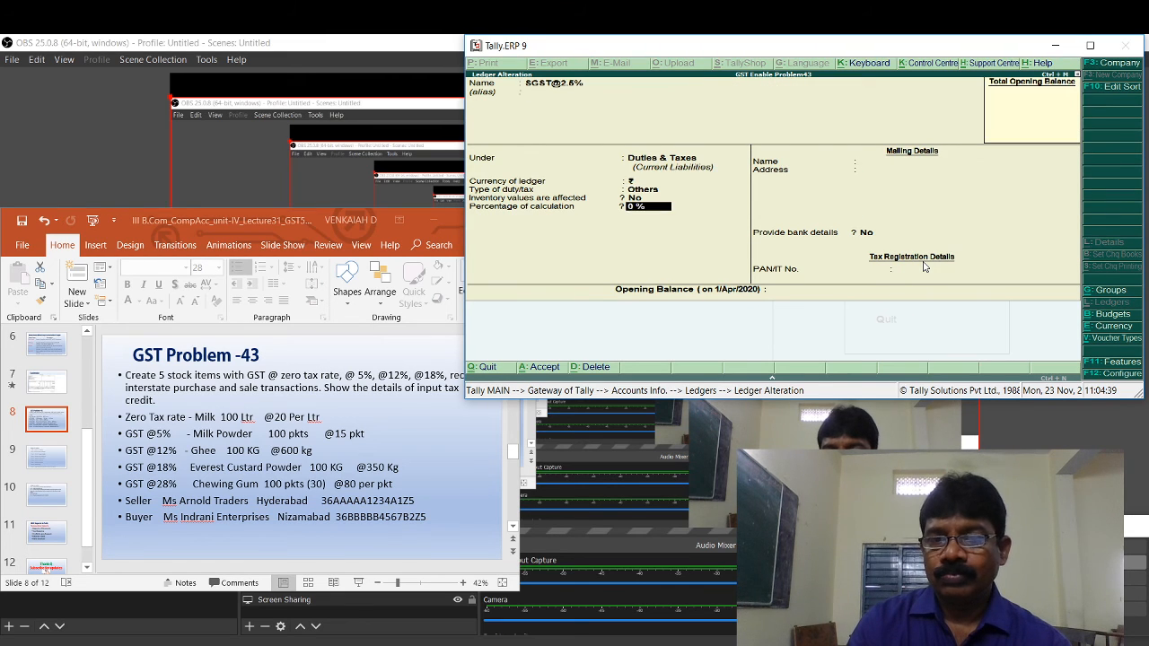
{"action": "type", "text": "2.5"}
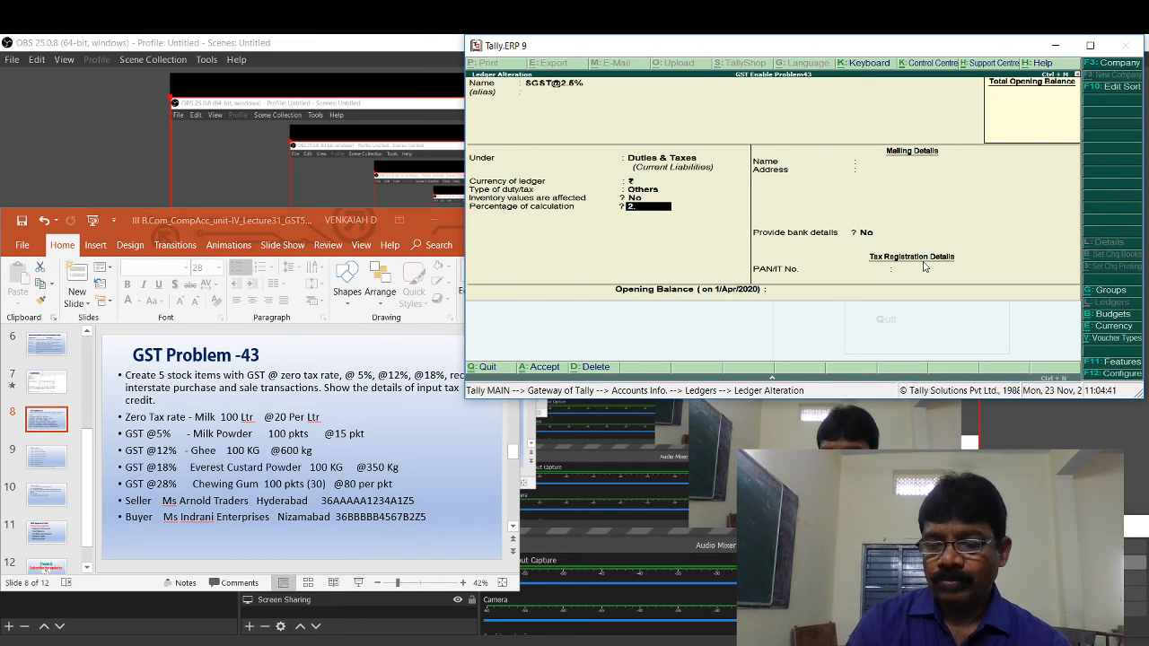
{"action": "key", "text": "Return"}
{"action": "key", "text": "Return"}
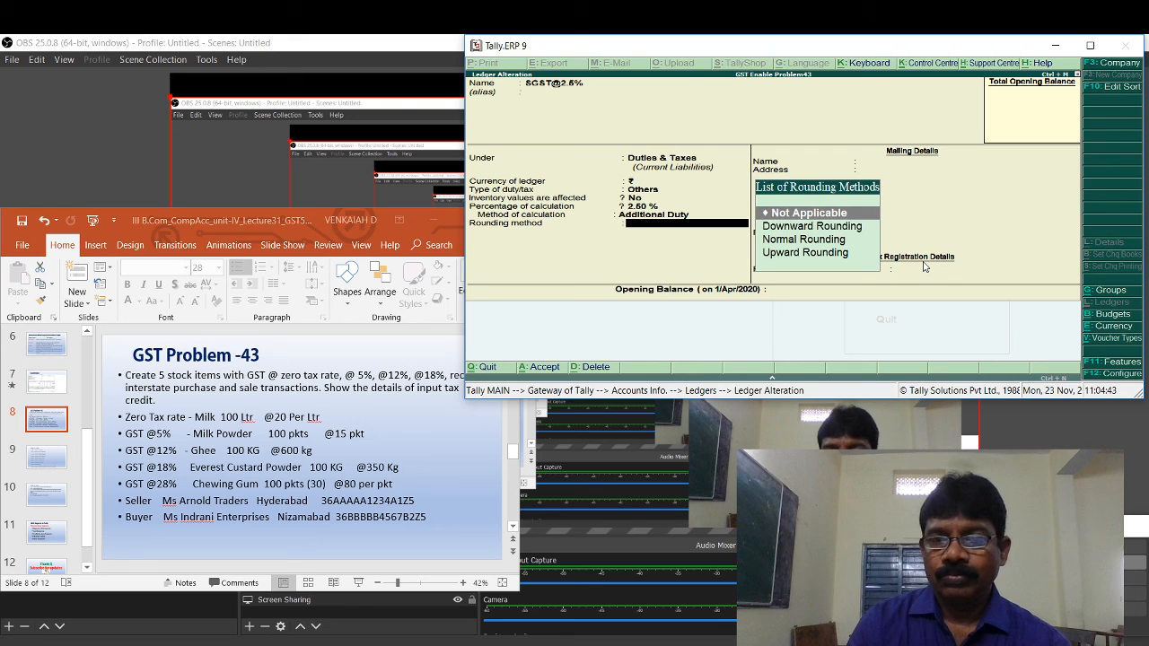
{"action": "key", "text": "BackSpace"}
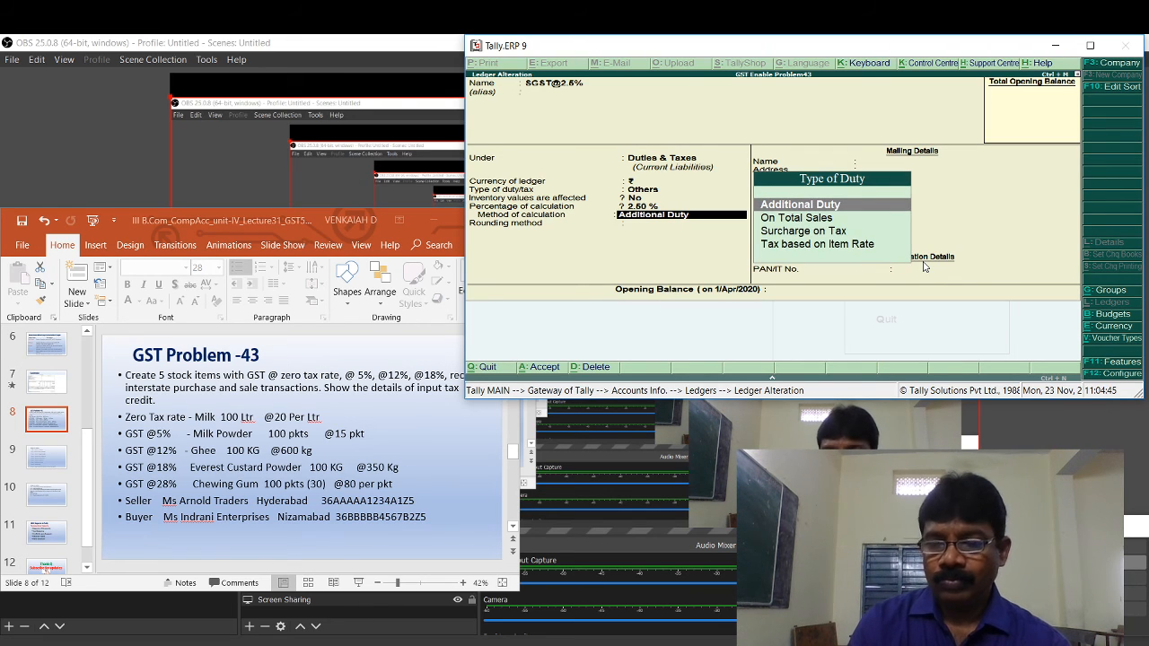
{"action": "key", "text": "Down"}
{"action": "key", "text": "Return"}
{"action": "key", "text": "Return"}
{"action": "key", "text": "Return"}
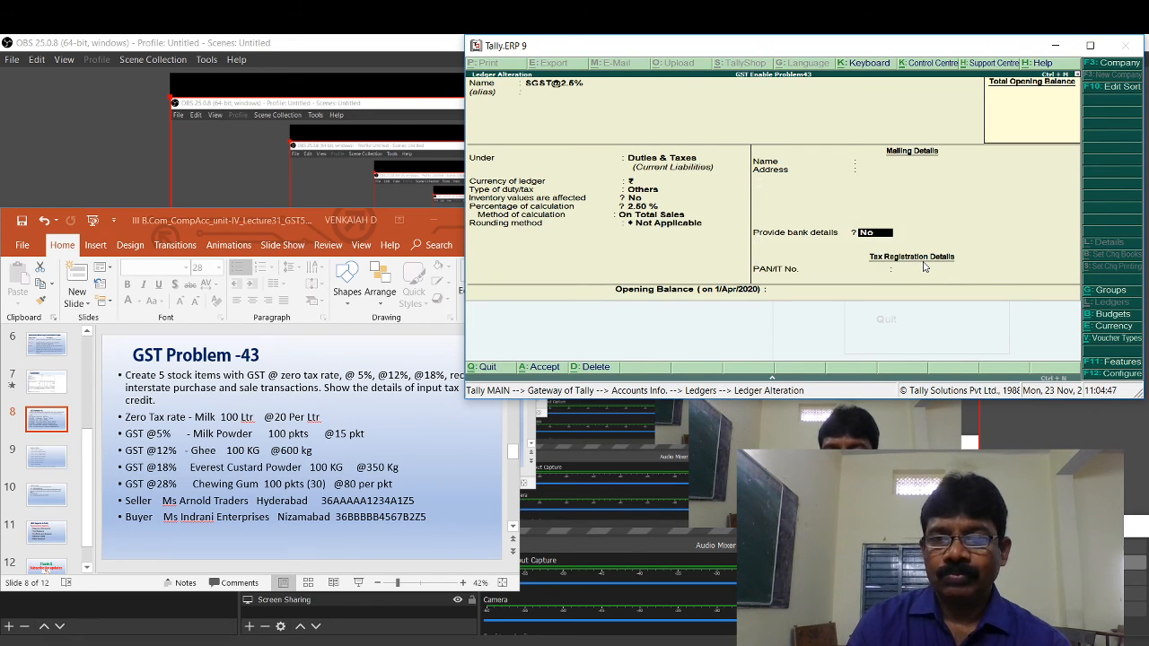
{"action": "key", "text": "Return"}
{"action": "key", "text": "Return"}
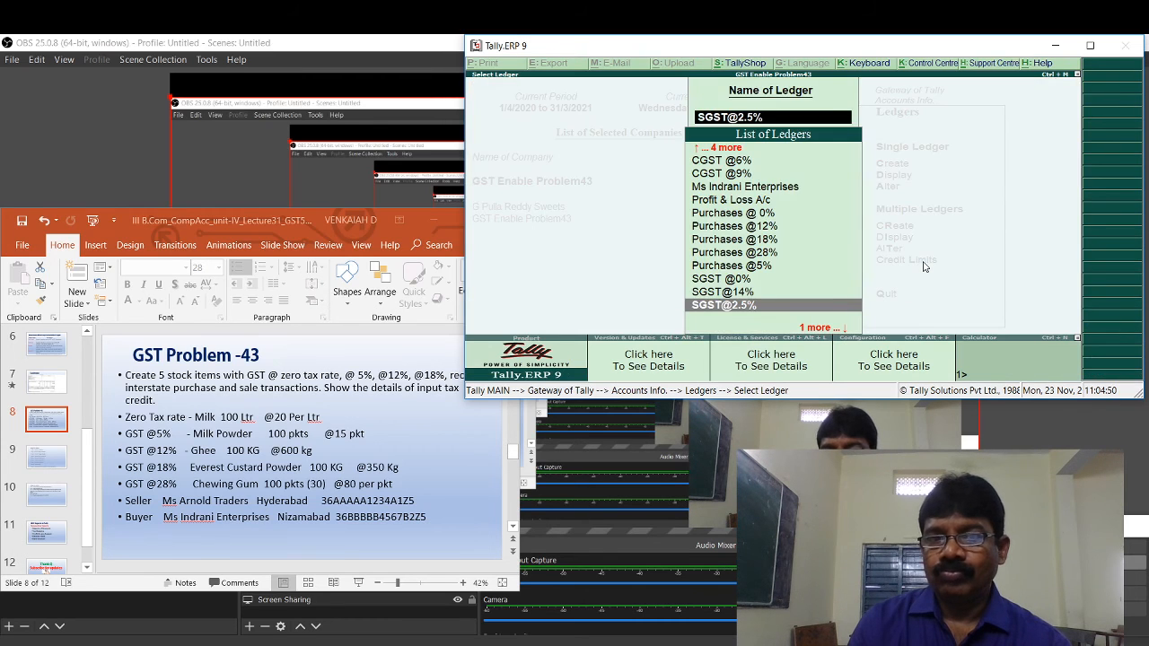
Step: Leave the ledger options and open purchase voucher No. 2 from the Day Book for alteration
{"action": "key", "text": "Escape"}
{"action": "key", "text": "Escape"}
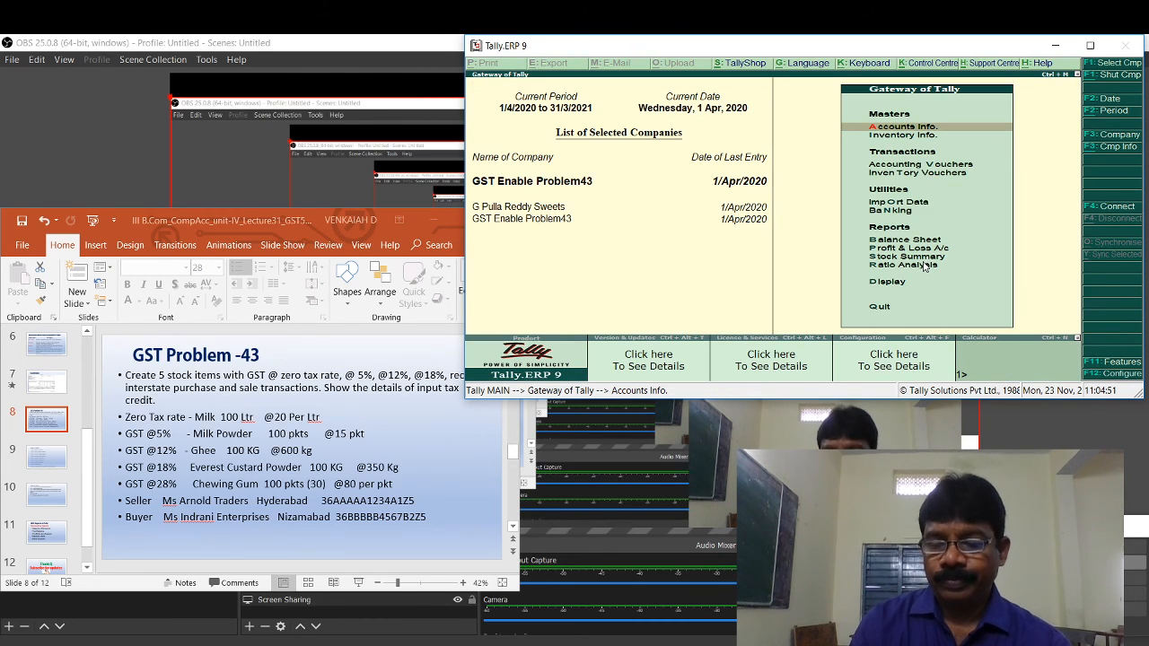
{"action": "key", "text": "d"}
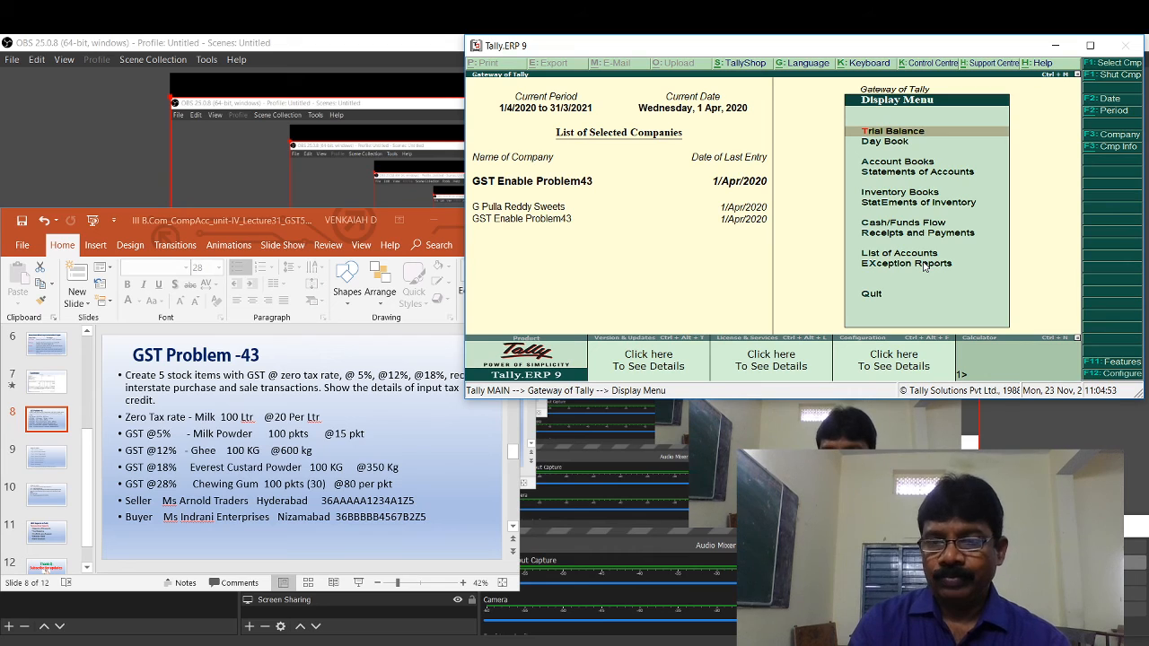
{"action": "key", "text": "Down"}
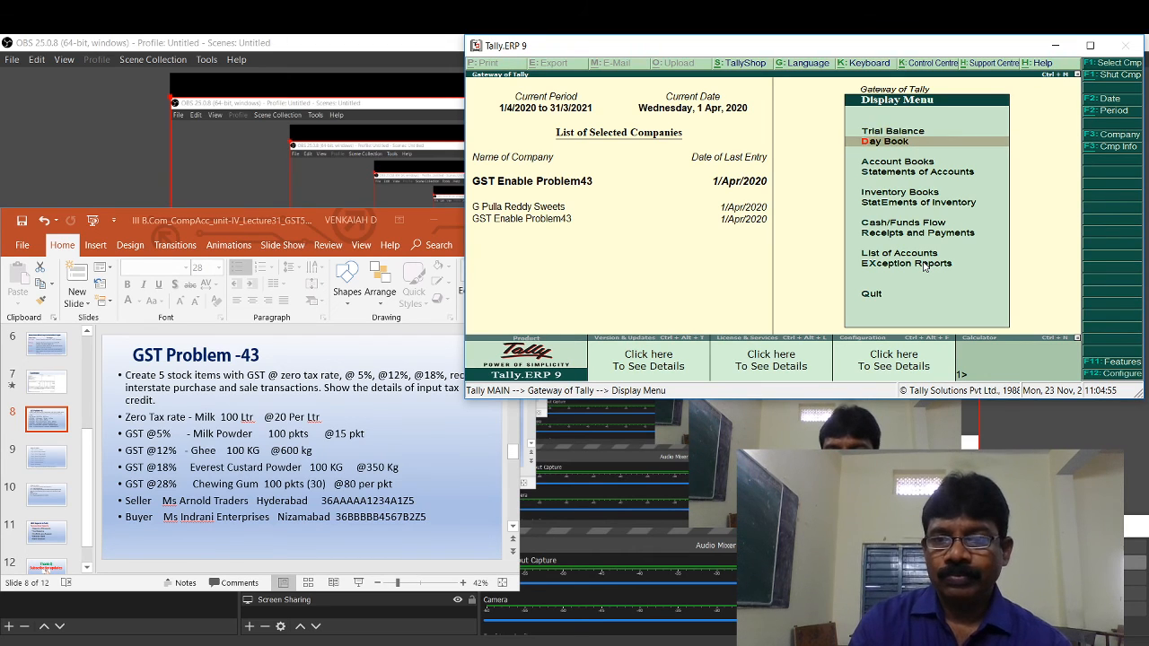
{"action": "key", "text": "Return"}
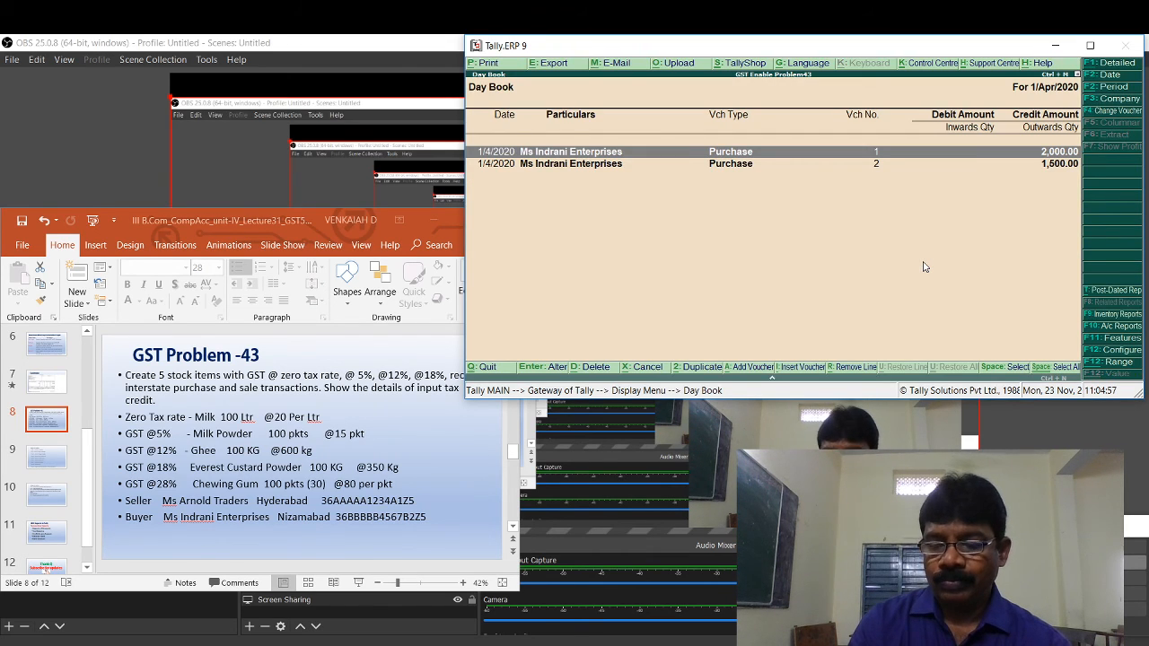
{"action": "key", "text": "Down"}
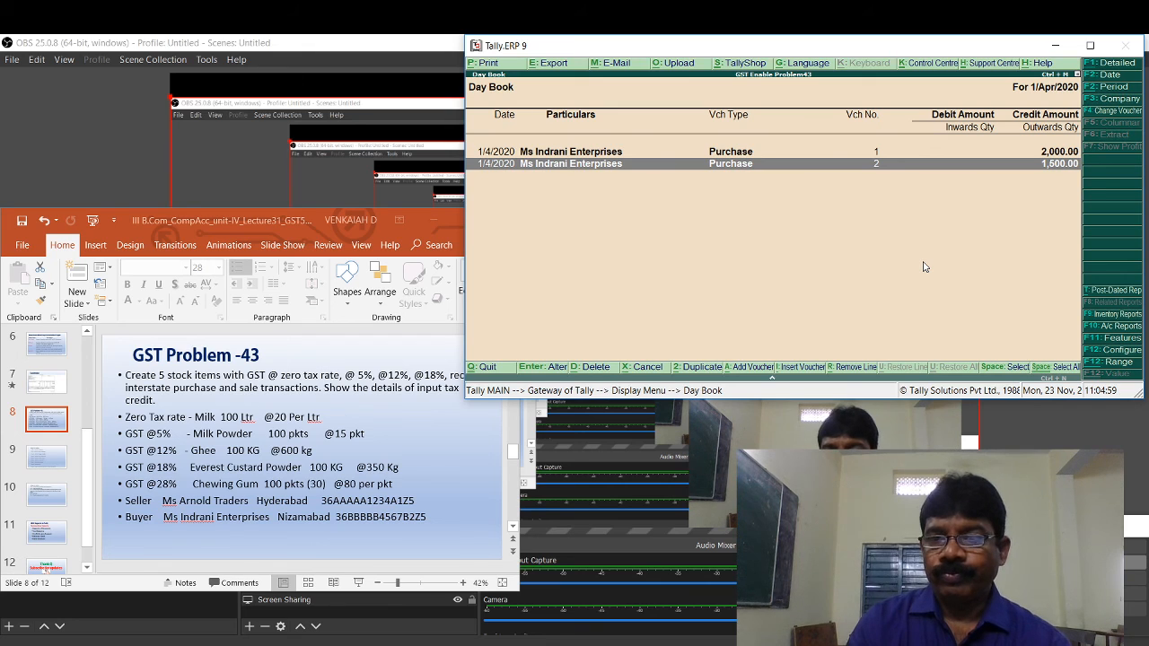
{"action": "key", "text": "Return"}
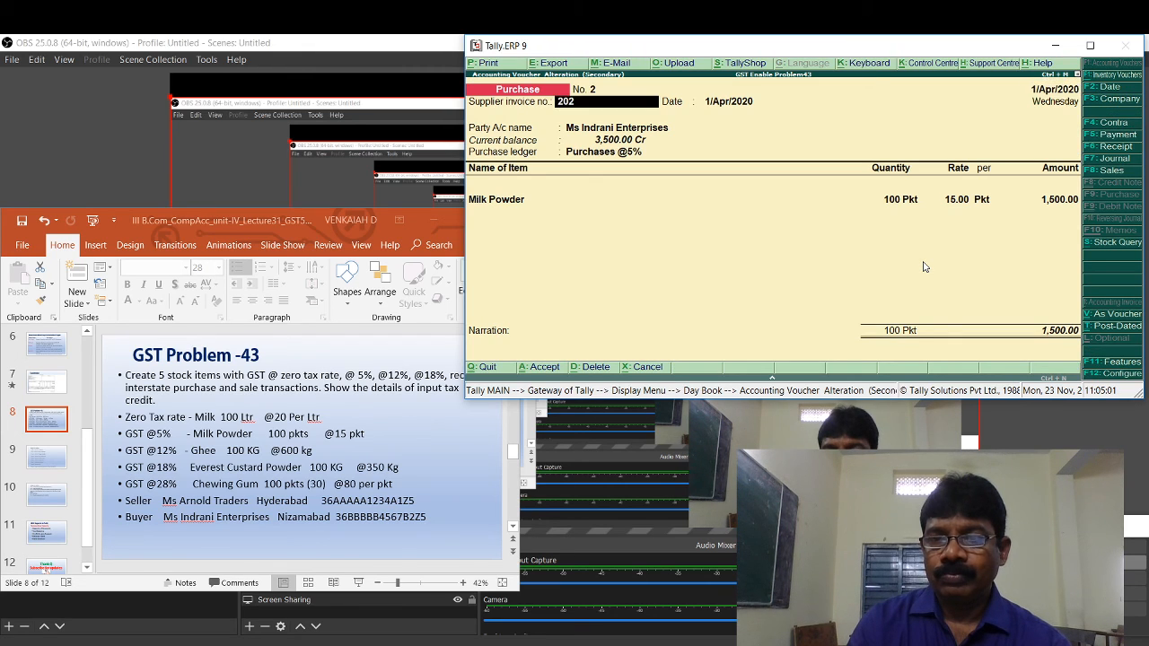
Step: Keep the purchase voucher's invoice, party, purchase ledger and supplier details and go on to the Milk Powder item line
{"action": "key", "text": "Return"}
{"action": "key", "text": "Return"}
{"action": "key", "text": "Return"}
{"action": "key", "text": "Return"}
{"action": "key", "text": "Return"}
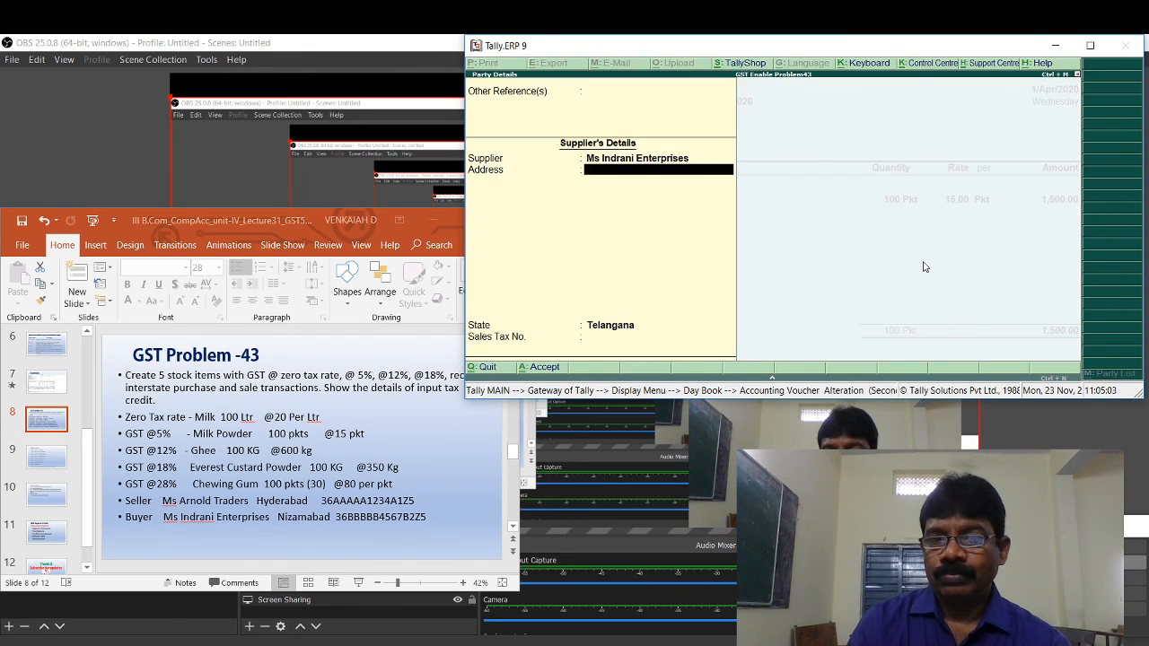
{"action": "key", "text": "Return"}
{"action": "key", "text": "Return"}
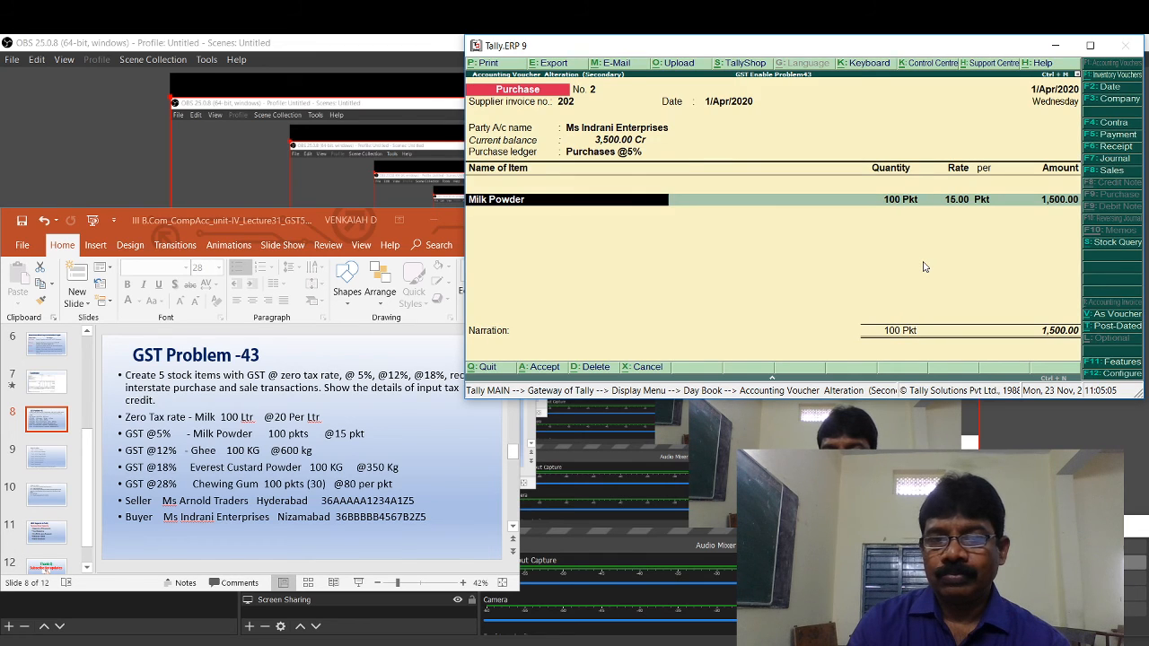
Step: Keep the Milk Powder allocation of 100 Pkt at 15.00 in Main Location and end the voucher's item list
{"action": "key", "text": "Return"}
{"action": "key", "text": "Return"}
{"action": "key", "text": "Return"}
{"action": "key", "text": "Return"}
{"action": "key", "text": "Return"}
{"action": "key", "text": "Return"}
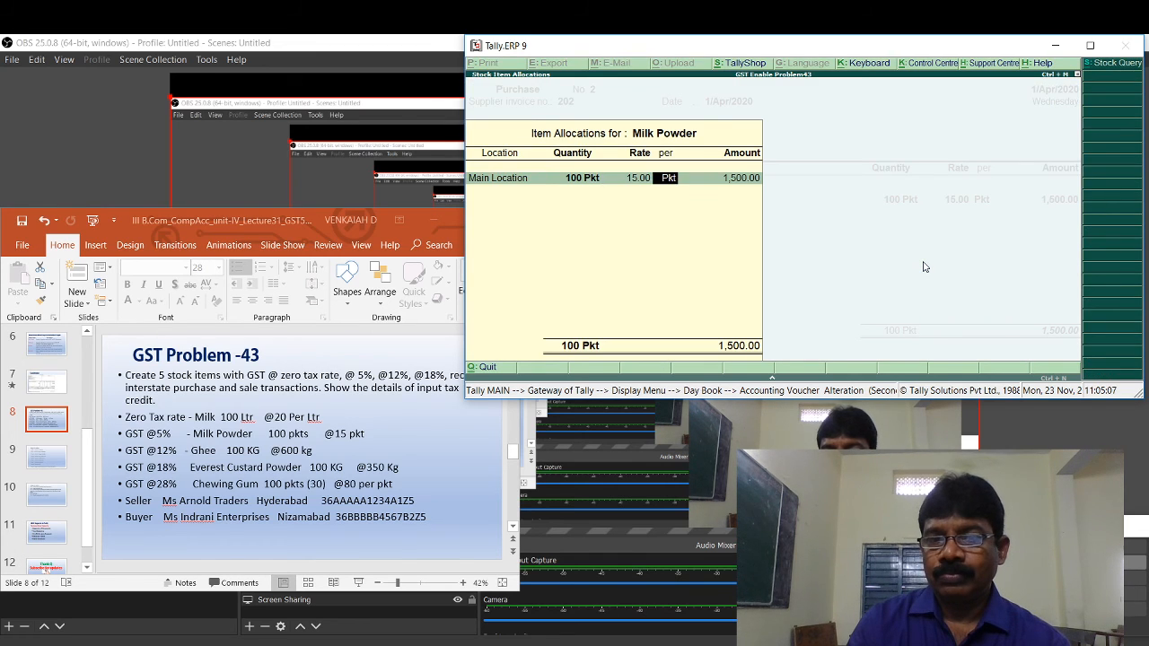
{"action": "key", "text": "Return"}
{"action": "key", "text": "Return"}
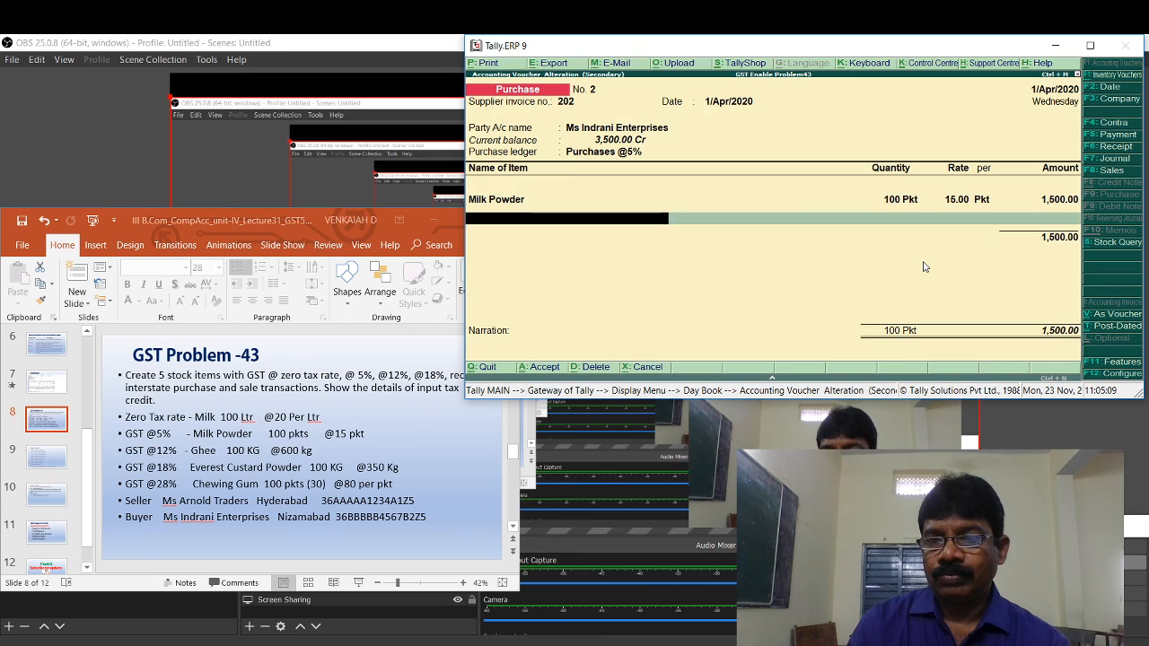
{"action": "key", "text": "Return"}
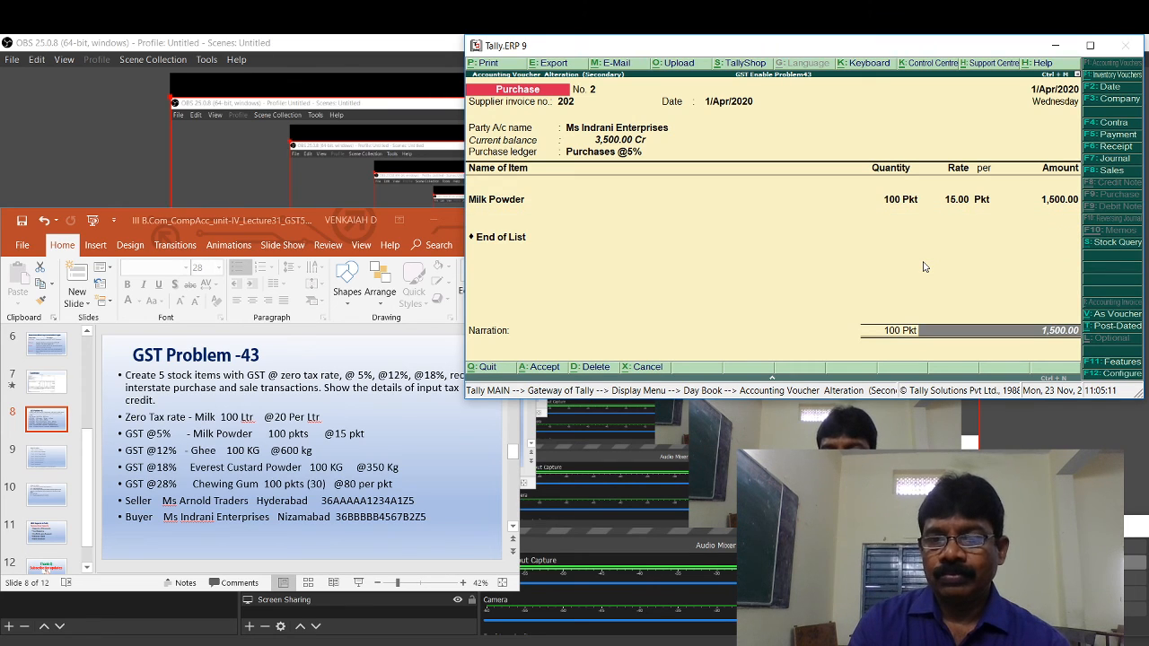
Step: Replace the end of the ledger list with the CGST @2.5% ledger at 2.50 %, accepting its calculated amount
{"action": "key", "text": "Return"}
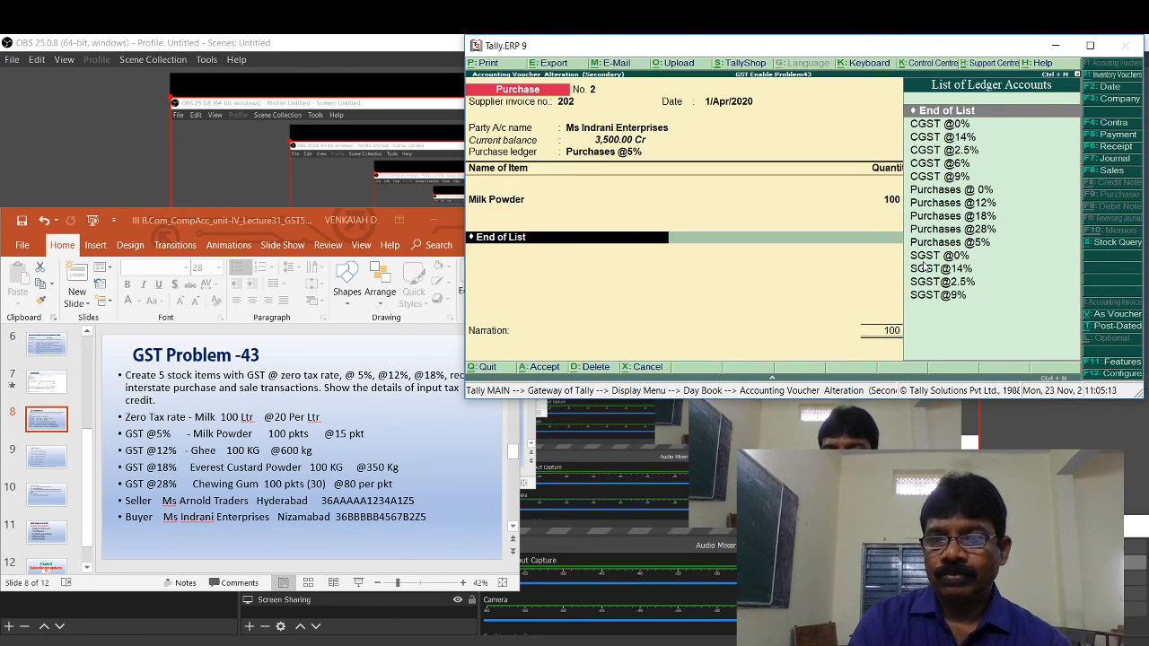
{"action": "key", "text": "Down"}
{"action": "key", "text": "Down"}
{"action": "key", "text": "Down"}
{"action": "key", "text": "Return"}
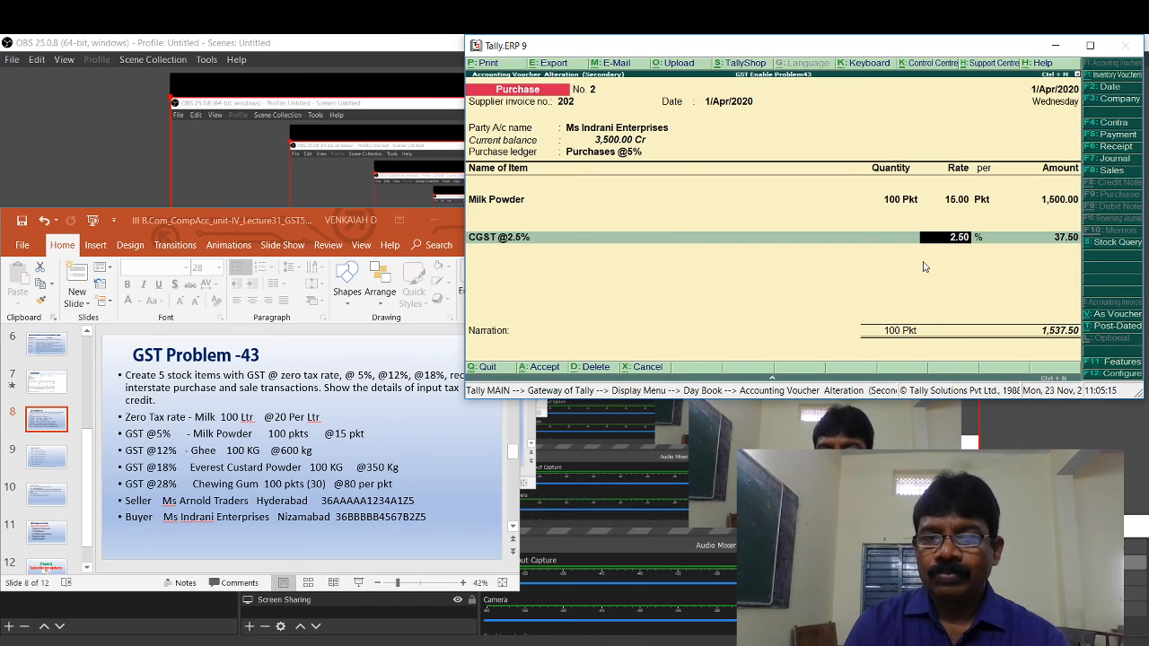
{"action": "key", "text": "Return"}
{"action": "key", "text": "Return"}
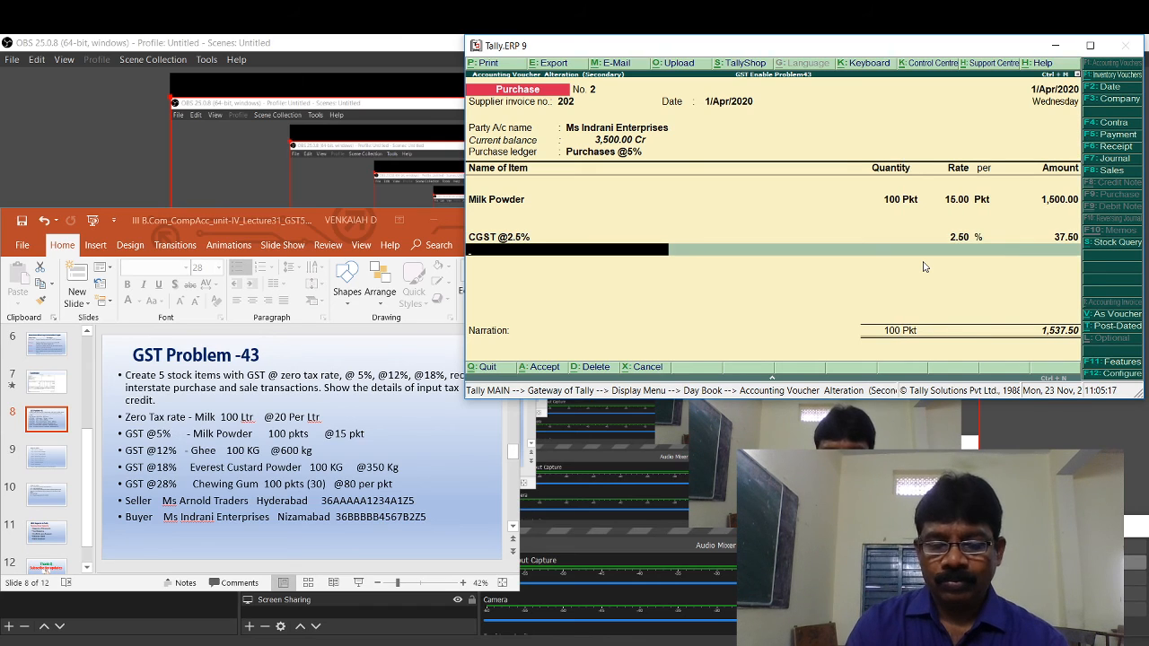
{"action": "type", "text": "S"}
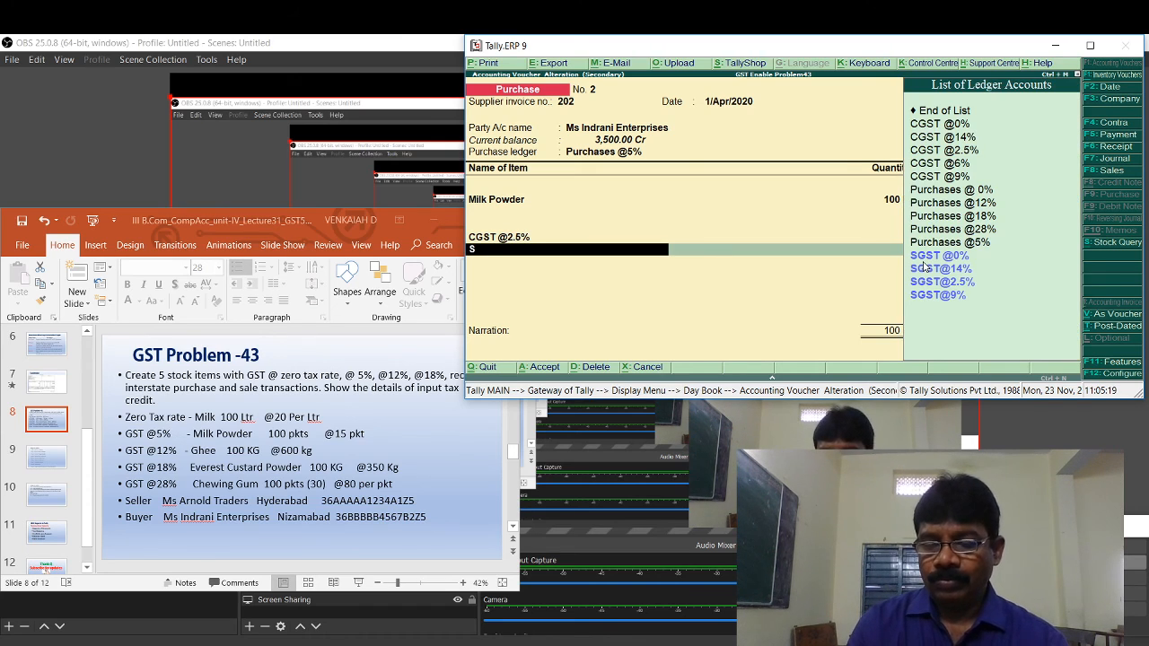
{"action": "key", "text": "Down"}
{"action": "key", "text": "Down"}
{"action": "key", "text": "Down"}
{"action": "key", "text": "Down"}
{"action": "key", "text": "Up"}
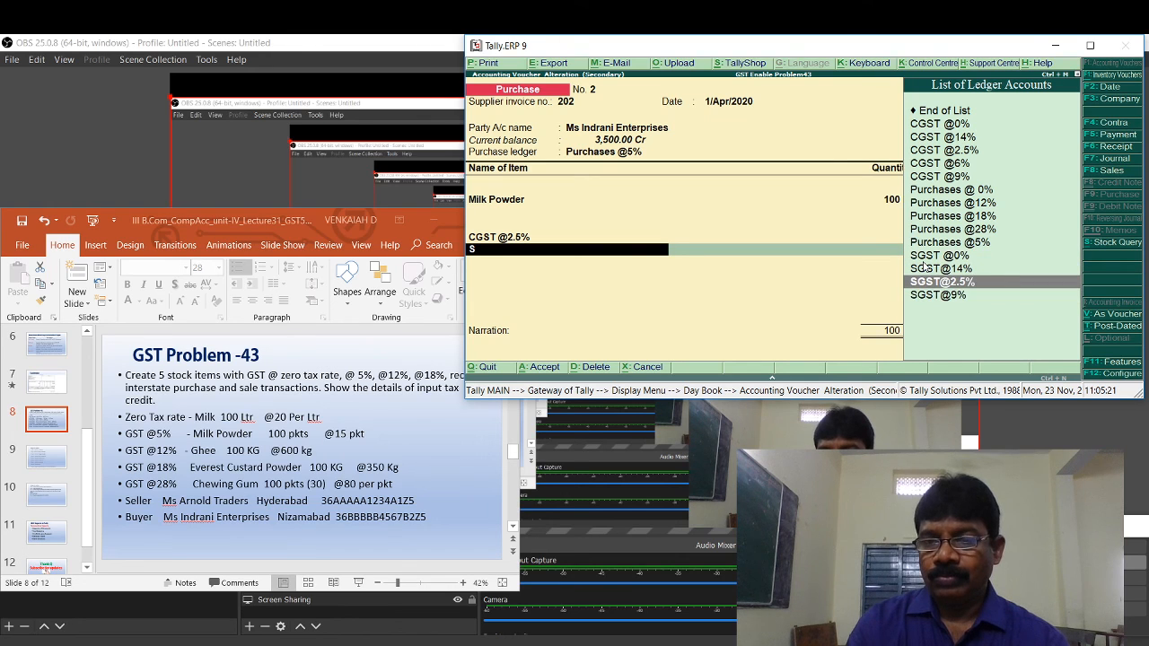
{"action": "key", "text": "Return"}
{"action": "key", "text": "Return"}
{"action": "key", "text": "BackSpace"}
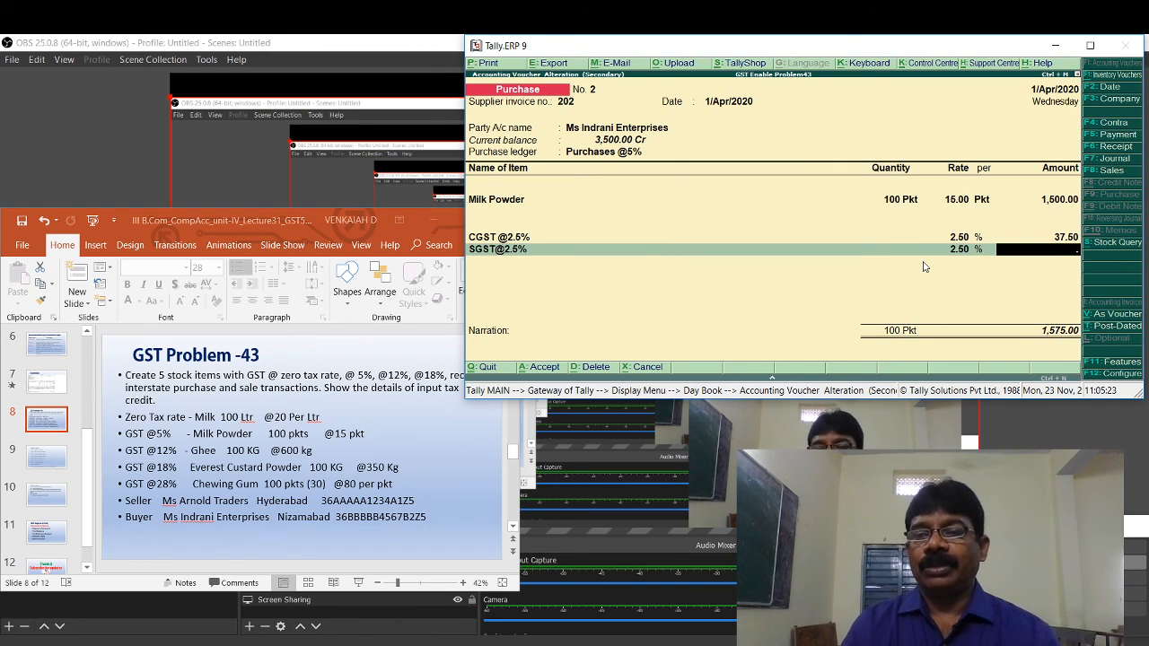
{"action": "key", "text": "BackSpace"}
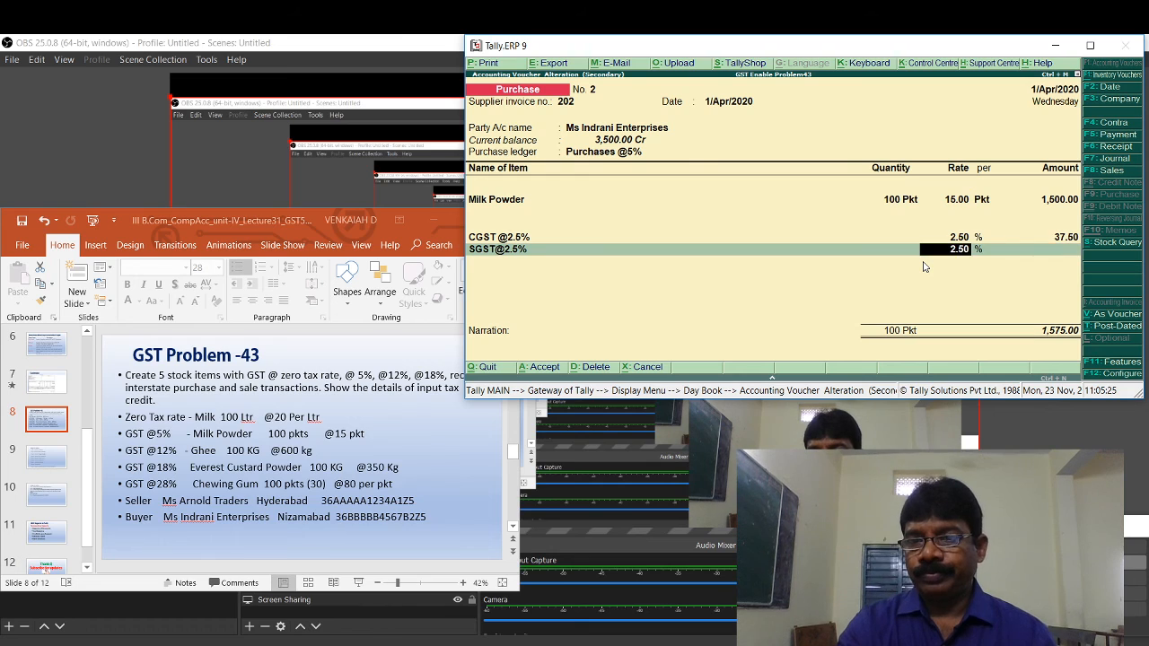
{"action": "key", "text": "Return"}
{"action": "key", "text": "Return"}
Step: End the tax ledger list, leave the narration blank and save the altered purchase voucher
{"action": "key", "text": "Return"}
{"action": "key", "text": "Return"}
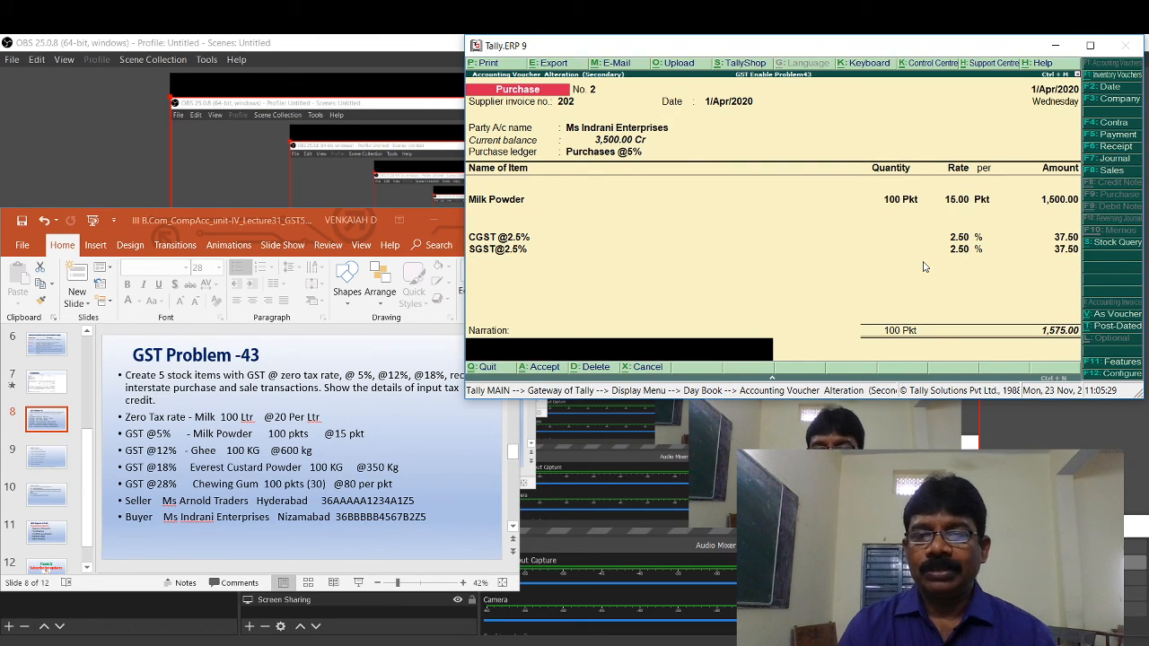
{"action": "key", "text": "Return"}
{"action": "key", "text": "Return"}
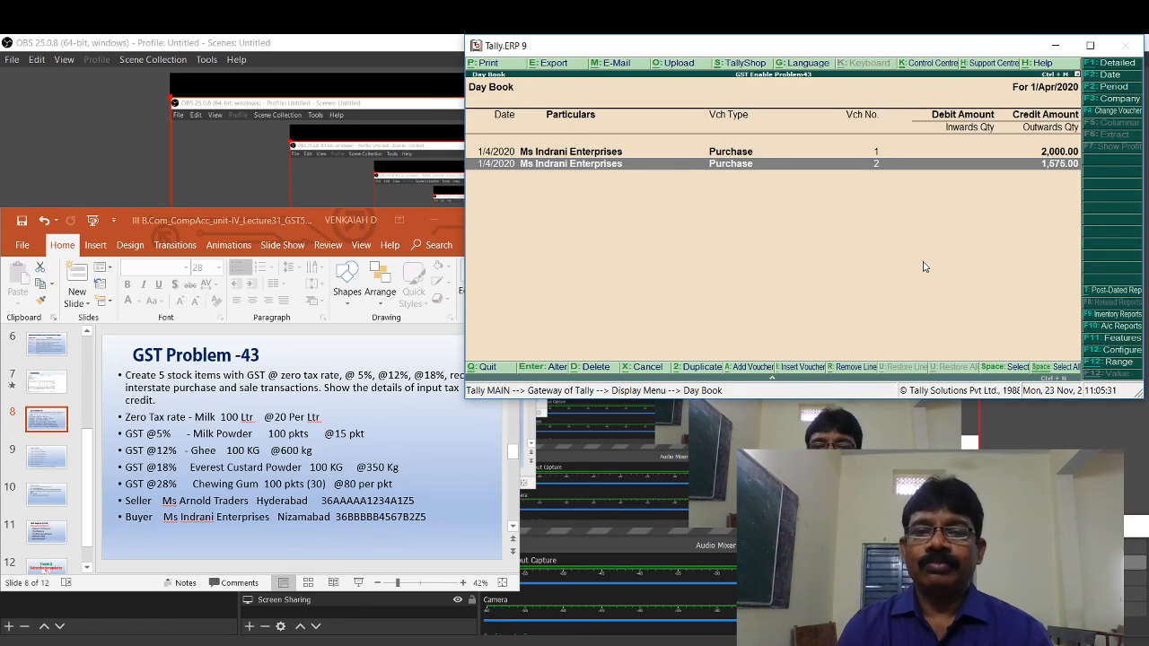
Step: Leave the Day Book, quit Tally.ERP 9 and maximize the GST Problem-43 presentation in PowerPoint
{"action": "key", "text": "Escape"}
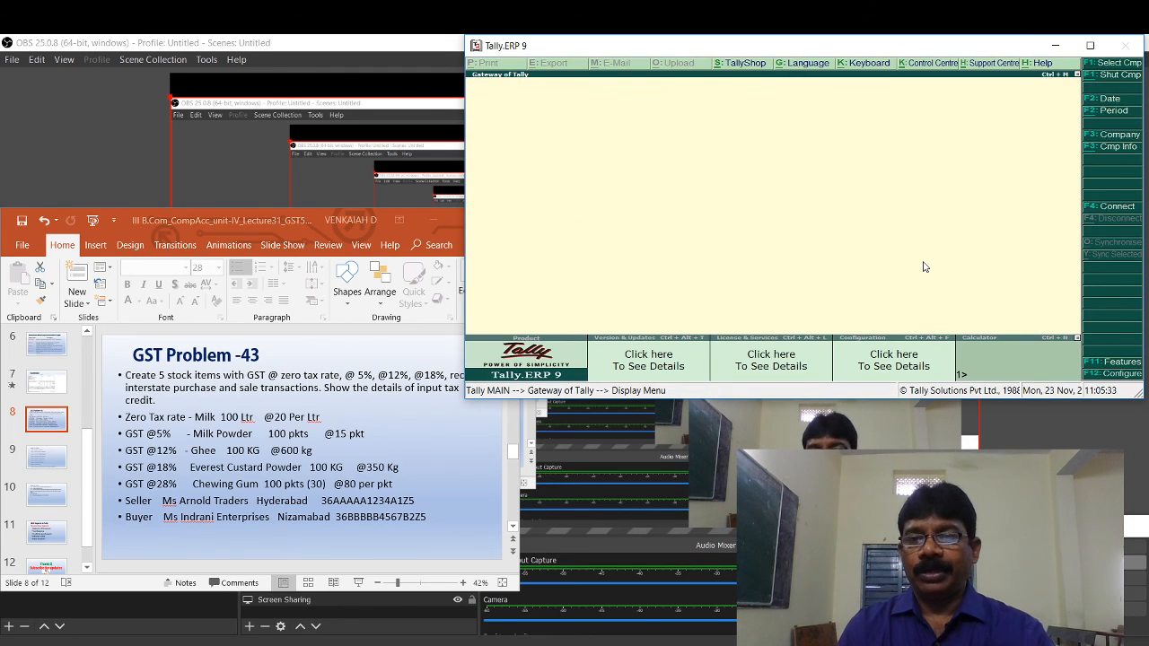
{"action": "key", "text": "Escape"}
{"action": "key", "text": "Escape"}
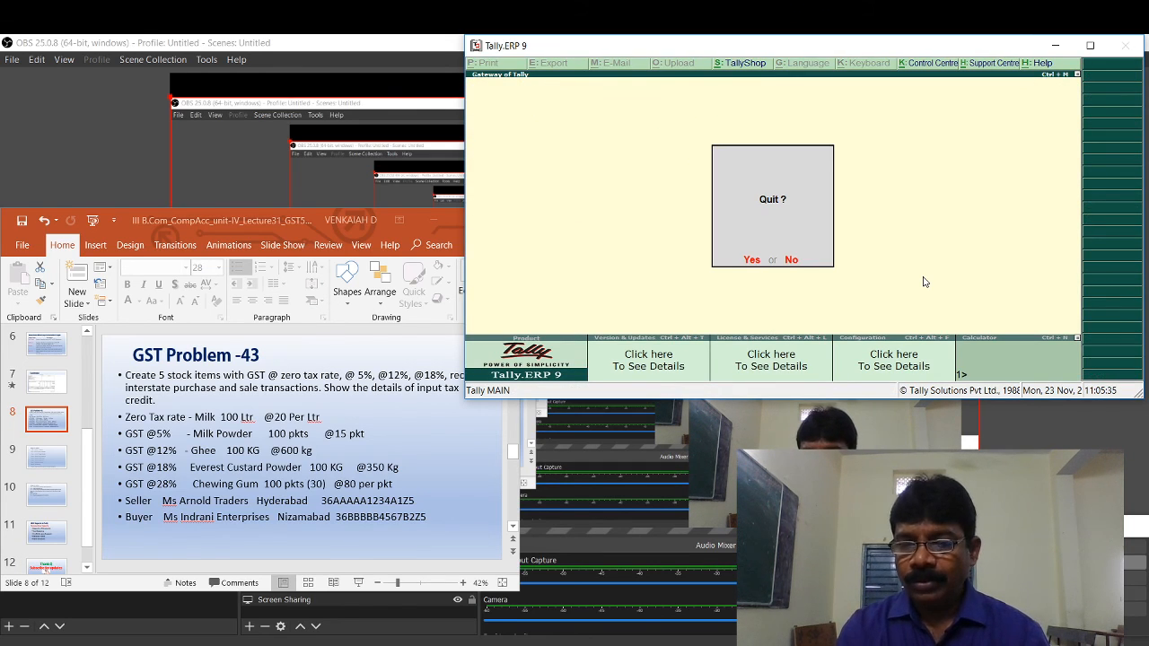
{"action": "left_click", "coordinate": [752, 261]}
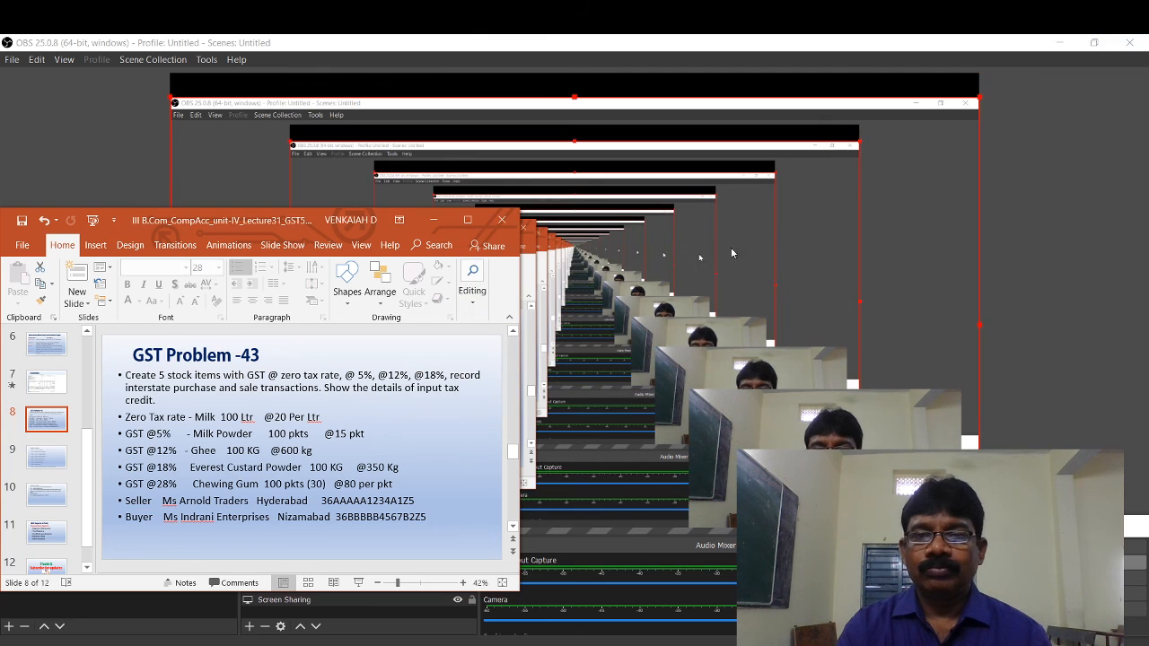
{"action": "left_click", "coordinate": [468, 220]}
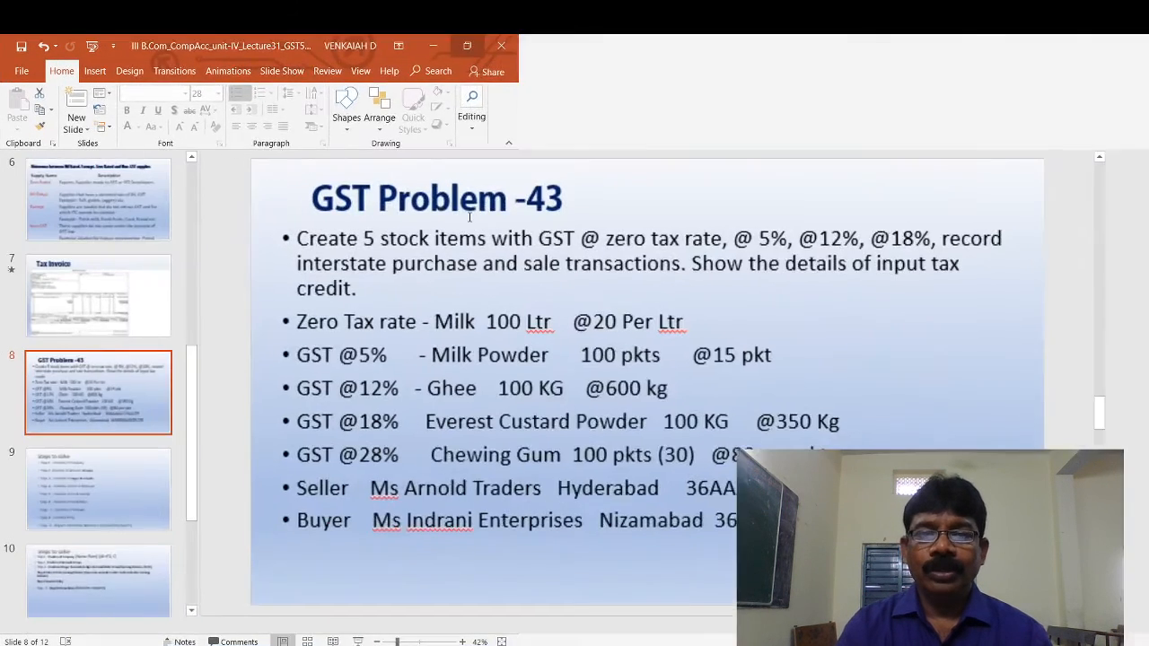